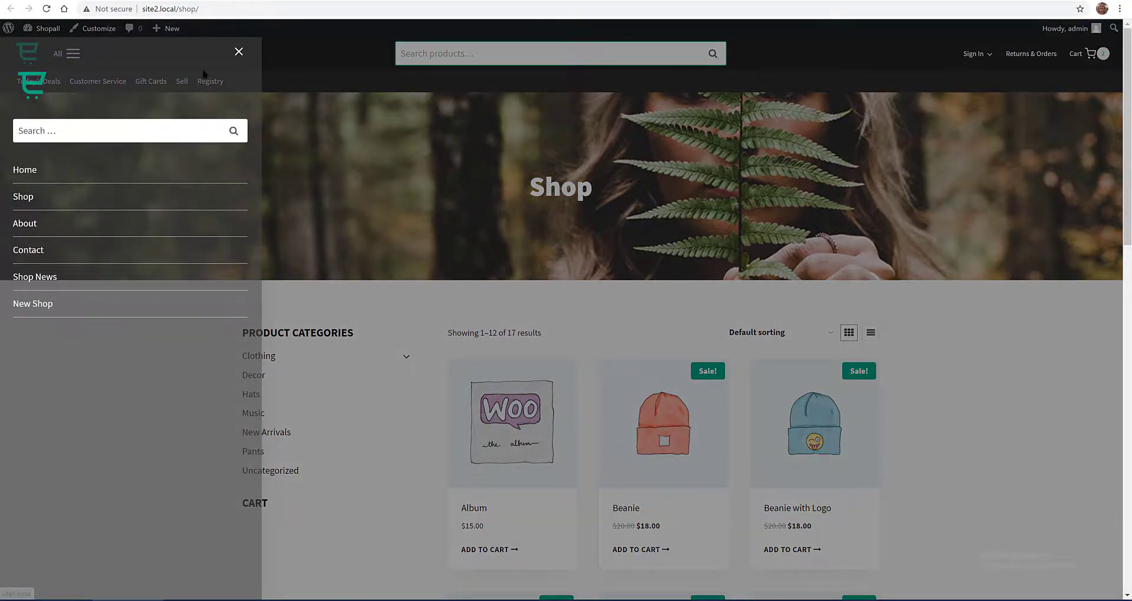
Examine the finished shop's header by closing the side menu, viewing the Sign In submenu, and opening and closing the cart review
{"action": "left_click", "coordinate": [238, 53]}
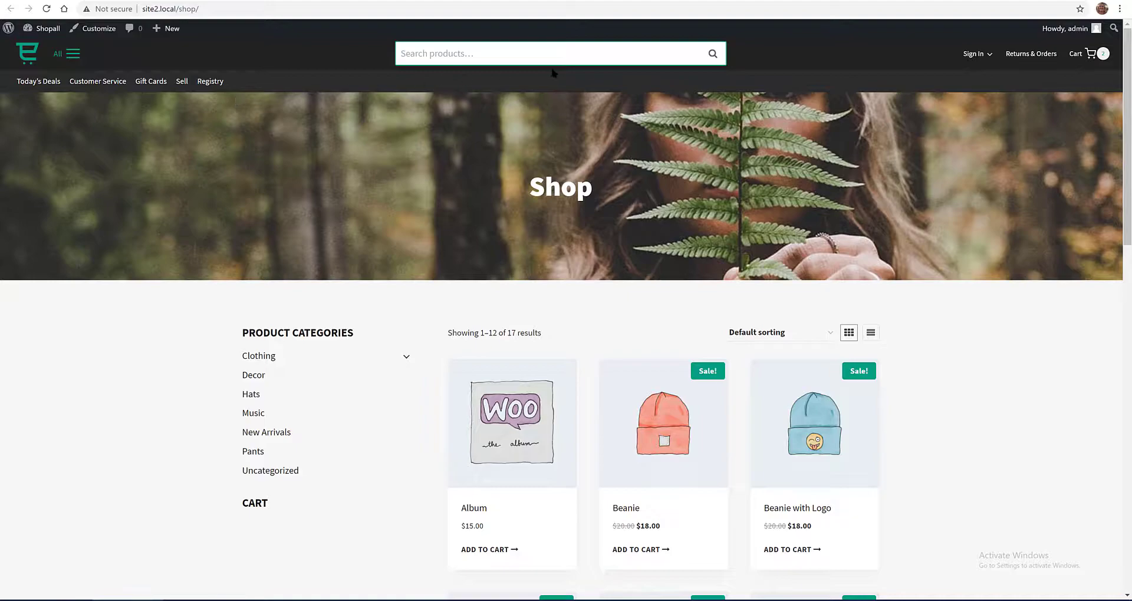
{"action": "mouse_move", "coordinate": [981, 56]}
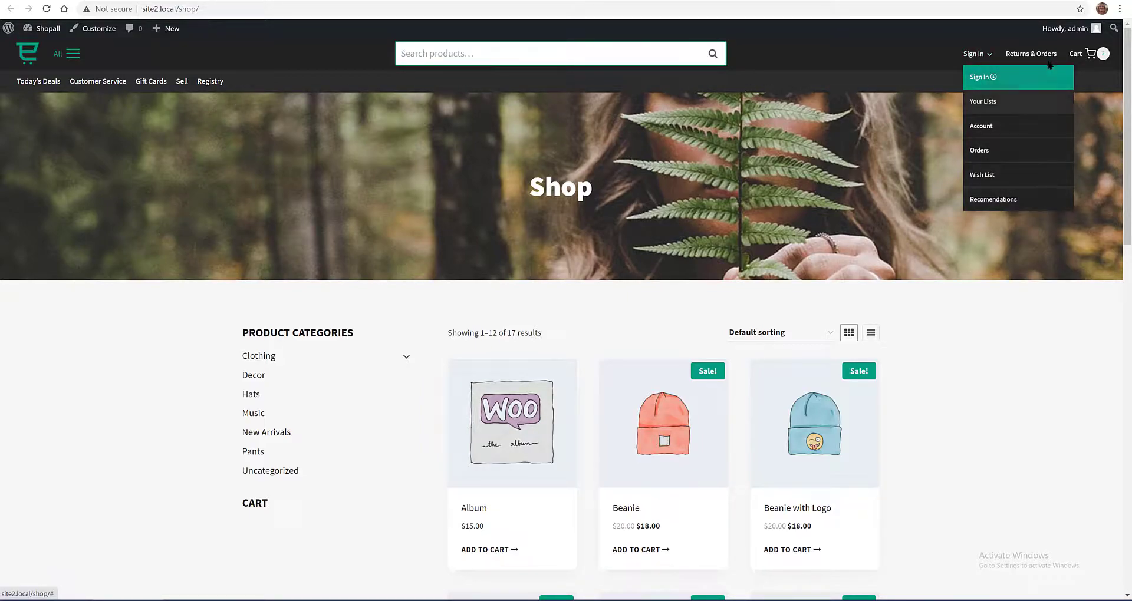
{"action": "left_click", "coordinate": [1103, 54]}
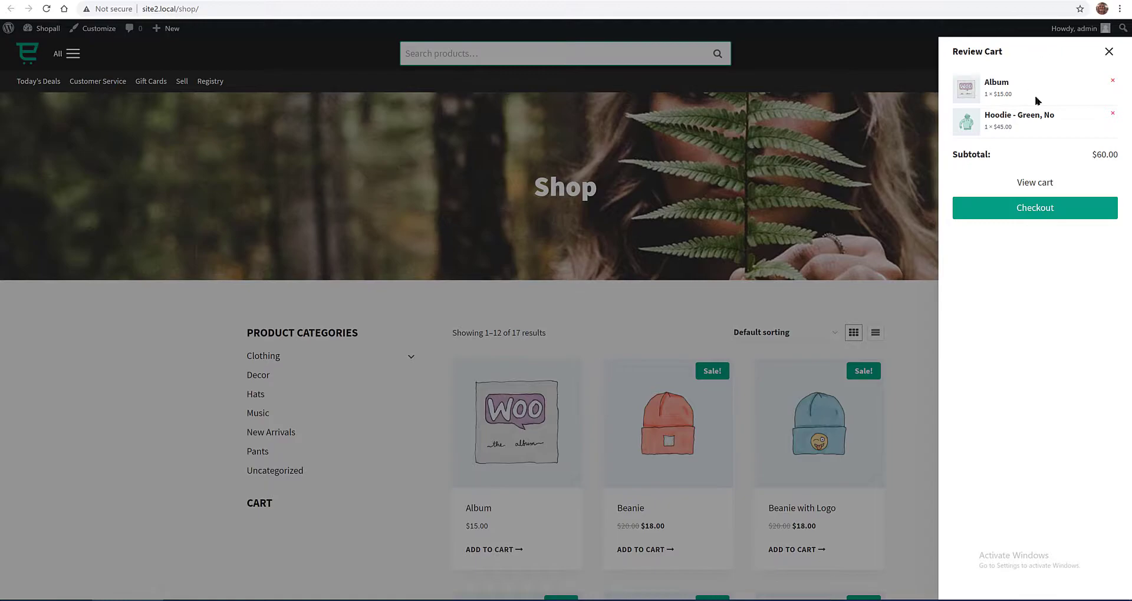
{"action": "left_click", "coordinate": [1109, 53]}
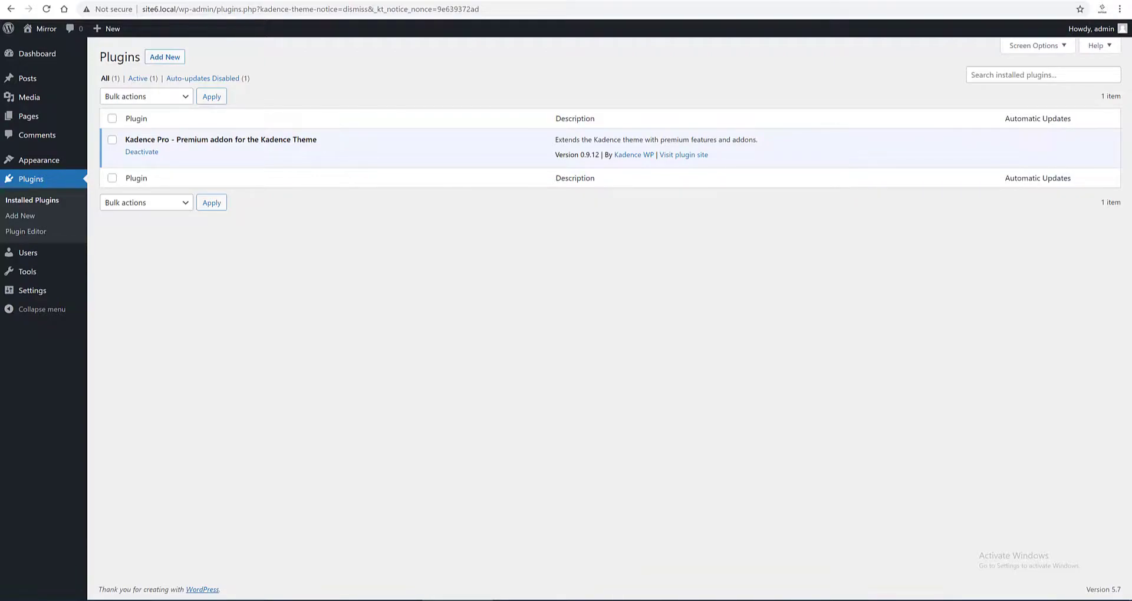
Activate the Kadence theme on the Mirror site
{"action": "left_click", "coordinate": [30, 217]}
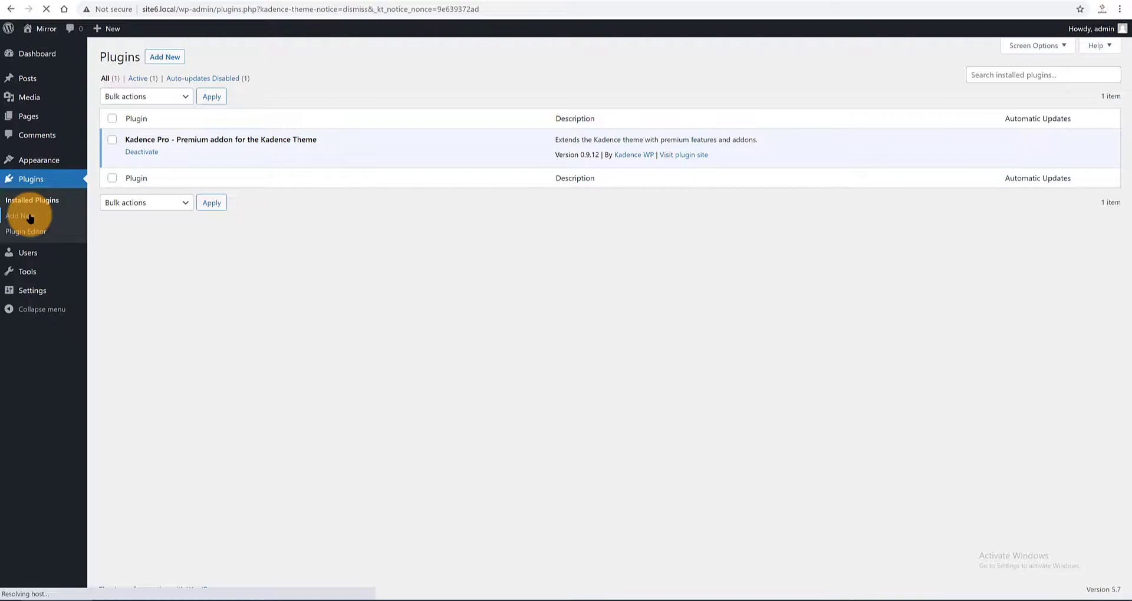
{"action": "left_click", "coordinate": [29, 216]}
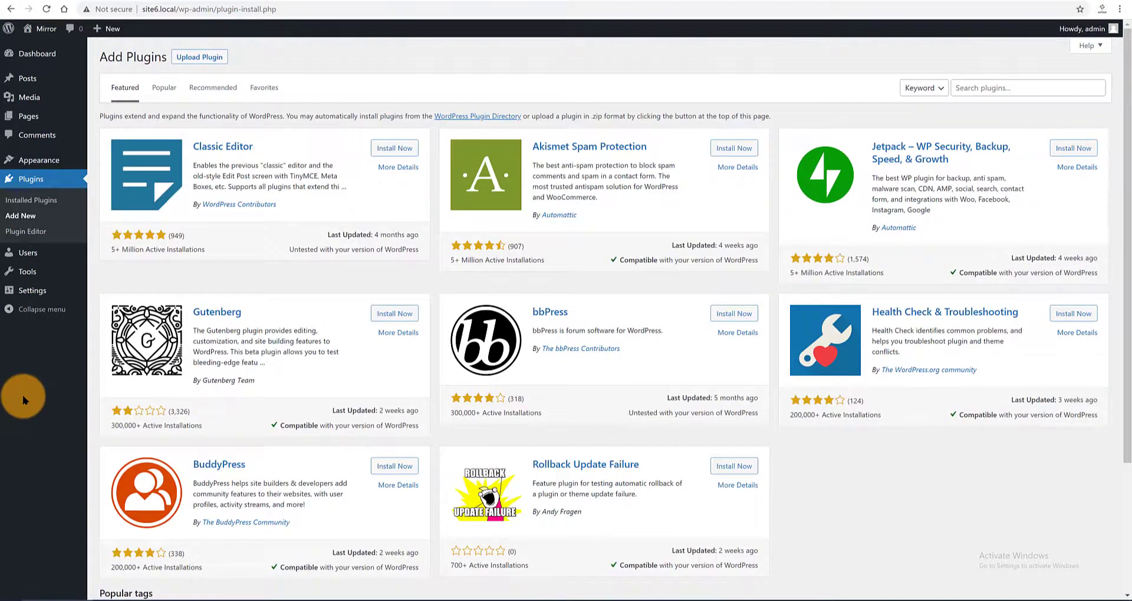
{"action": "mouse_move", "coordinate": [52, 159]}
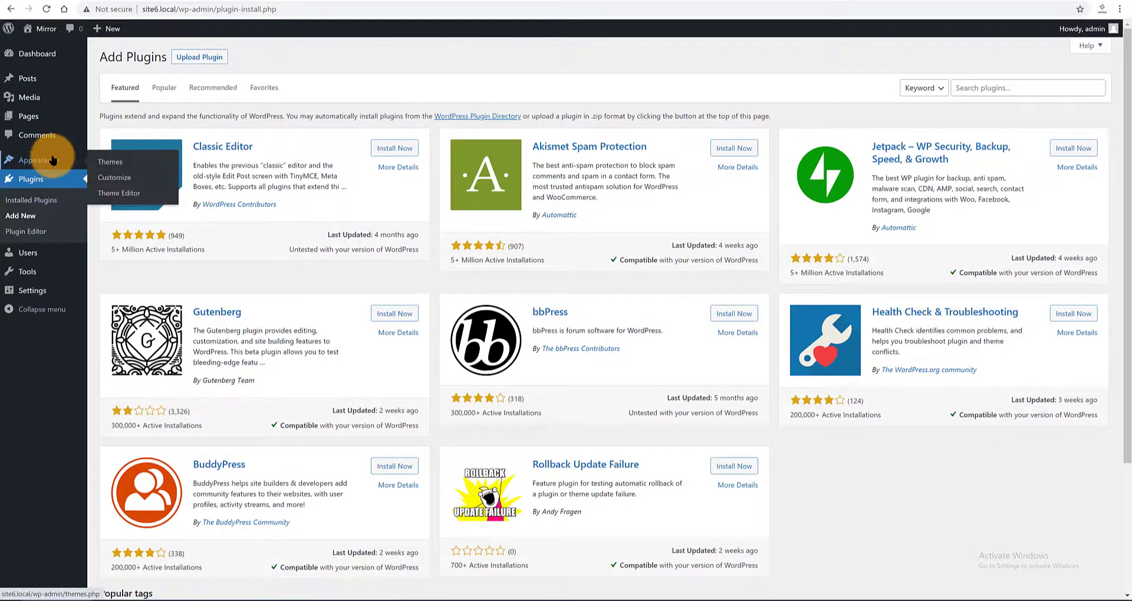
{"action": "left_click", "coordinate": [110, 162]}
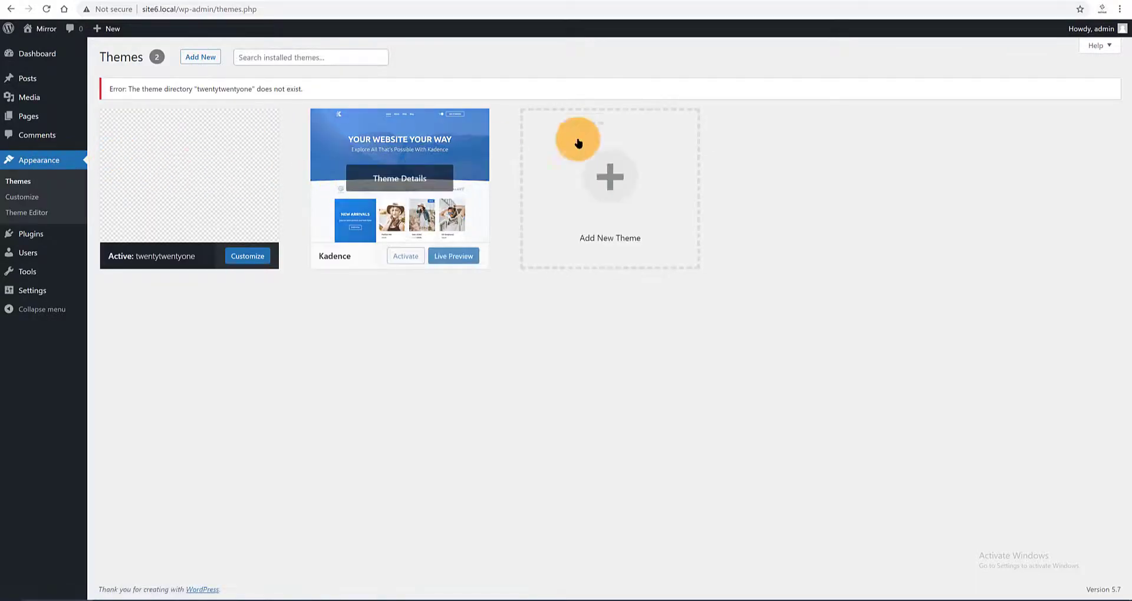
{"action": "left_click", "coordinate": [404, 255]}
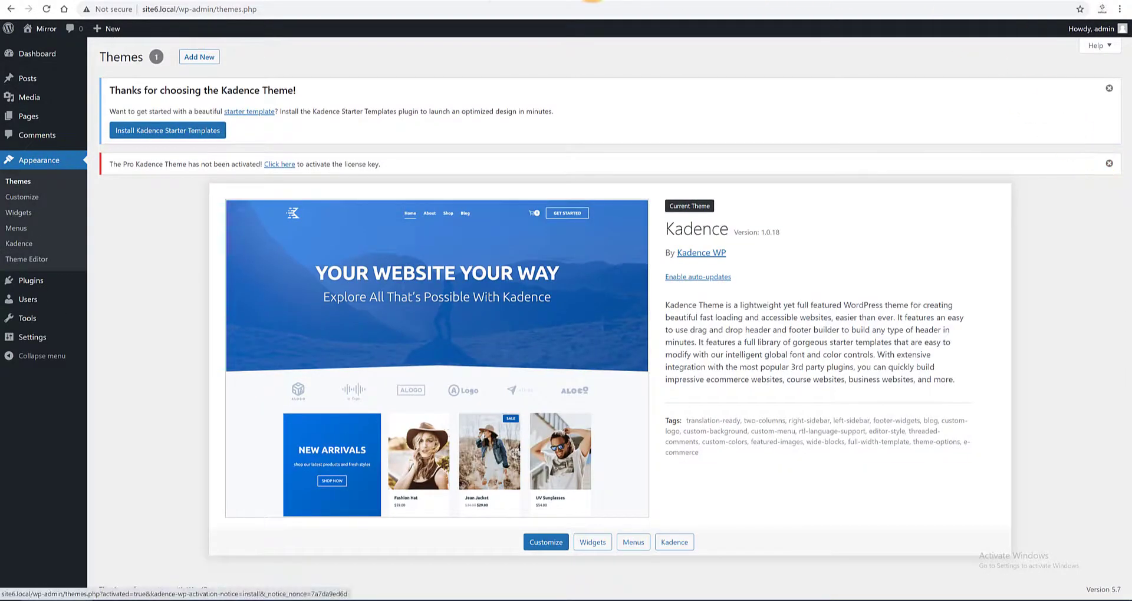
Go to the Kadence Pro licence activation page and enable the Header Addons and Ultimate Menu pro addons
{"action": "mouse_move", "coordinate": [26, 298]}
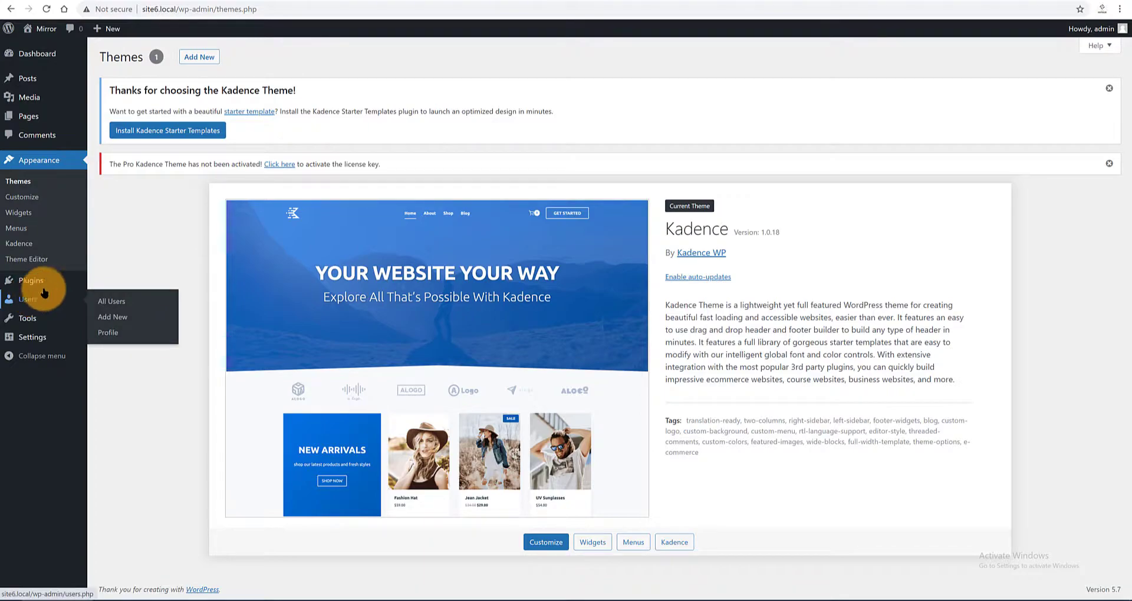
{"action": "left_click", "coordinate": [279, 166]}
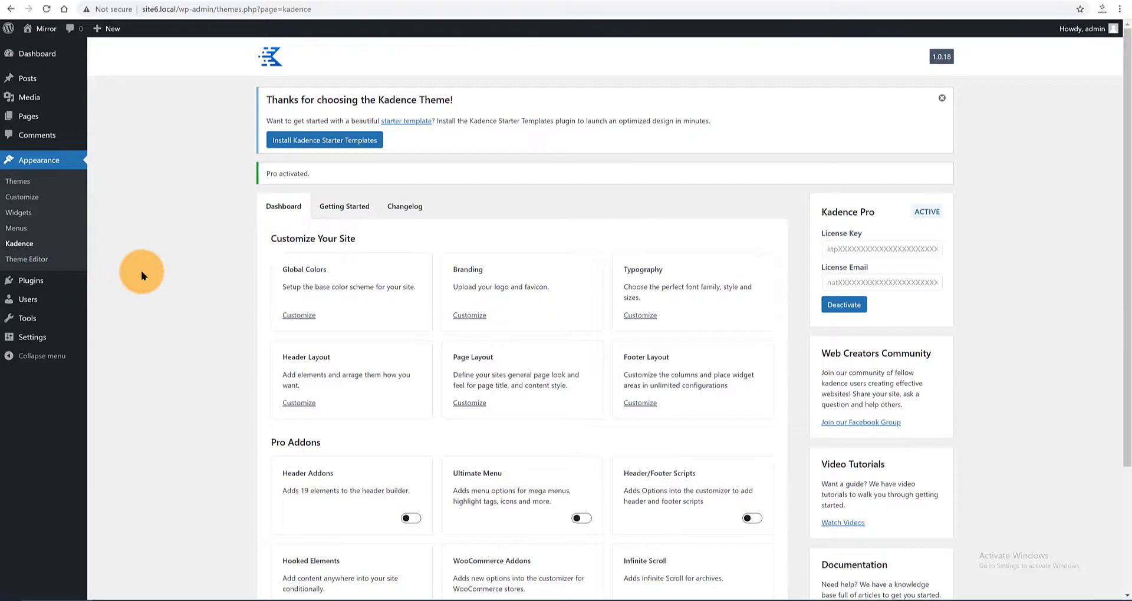
{"action": "scroll", "coordinate": [139, 275], "scroll_direction": "down", "scroll_amount": 1}
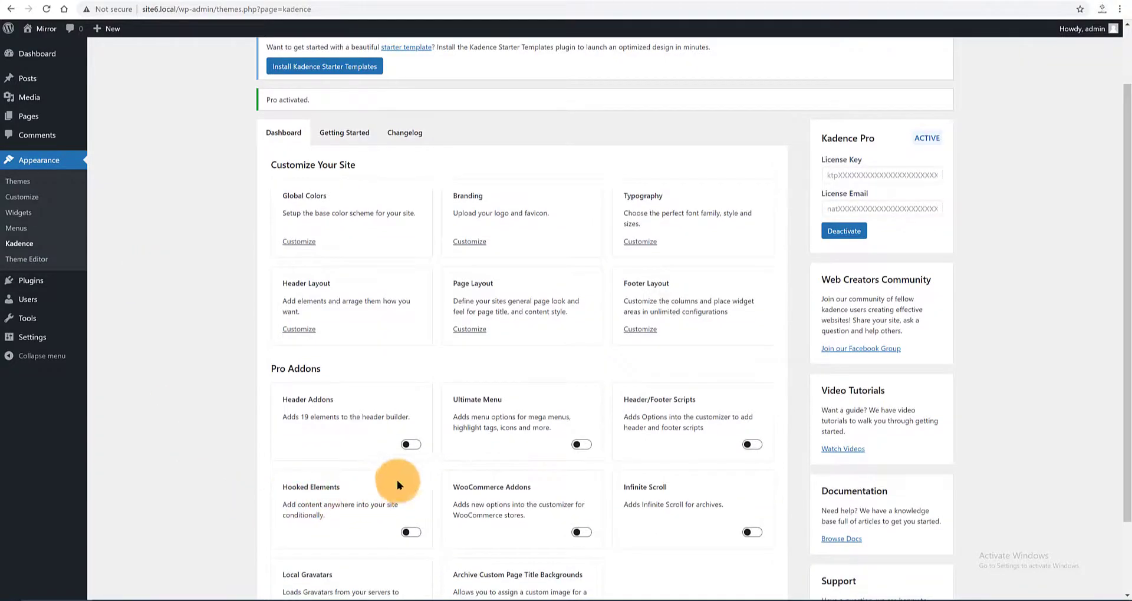
{"action": "left_click", "coordinate": [417, 446]}
{"action": "scroll", "coordinate": [189, 385], "scroll_direction": "down", "scroll_amount": 1}
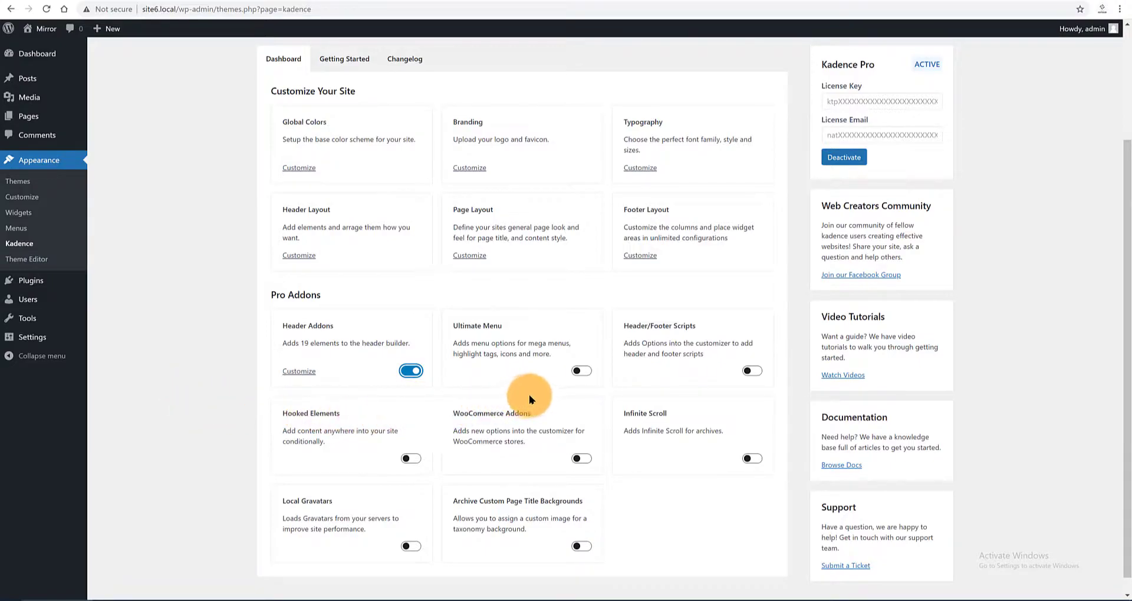
{"action": "left_click", "coordinate": [586, 371]}
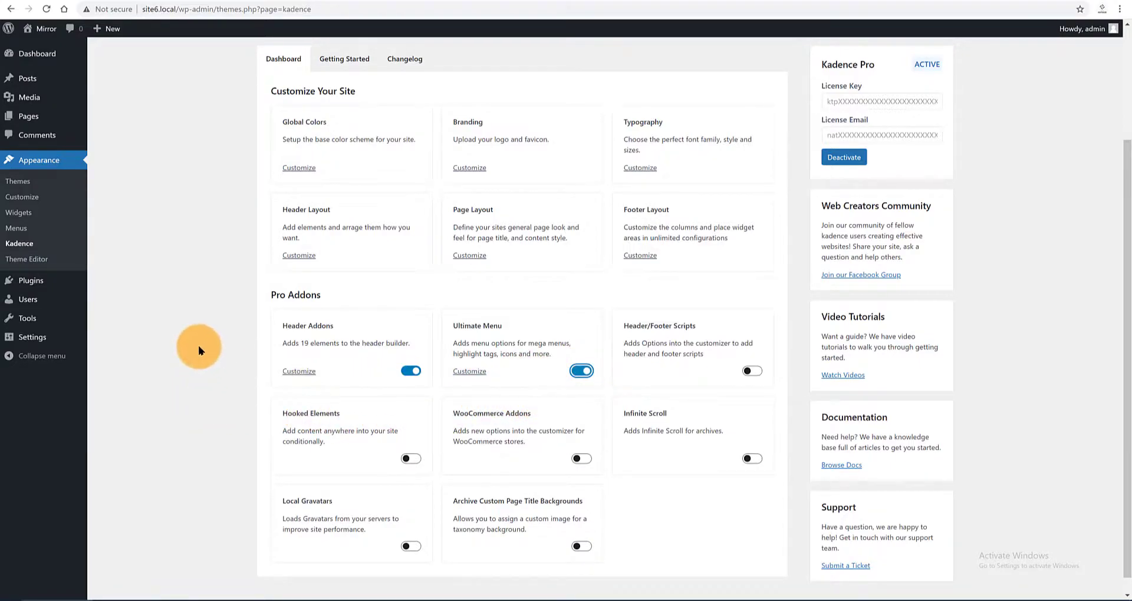
Find the Starter Templates by Kadence WP plugin by searching for "Kadence starter", and install and activate it
{"action": "scroll", "coordinate": [199, 347], "scroll_direction": "down", "scroll_amount": 1}
{"action": "left_click", "coordinate": [33, 281]}
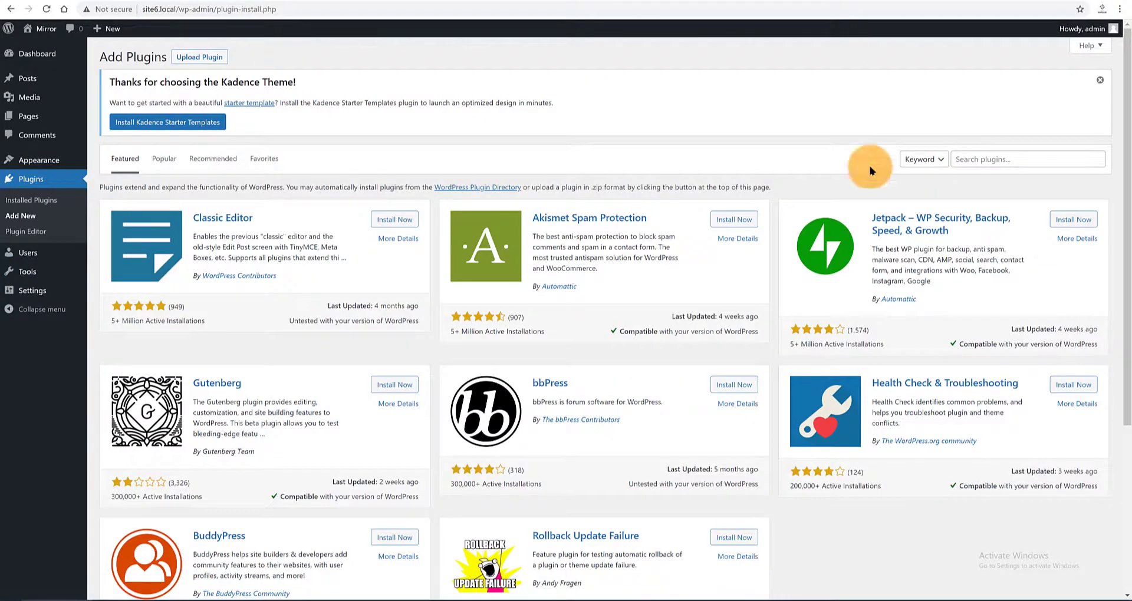
{"action": "left_click", "coordinate": [1001, 158]}
{"action": "type", "text": "Kadence starter"}
{"action": "left_click", "coordinate": [384, 220]}
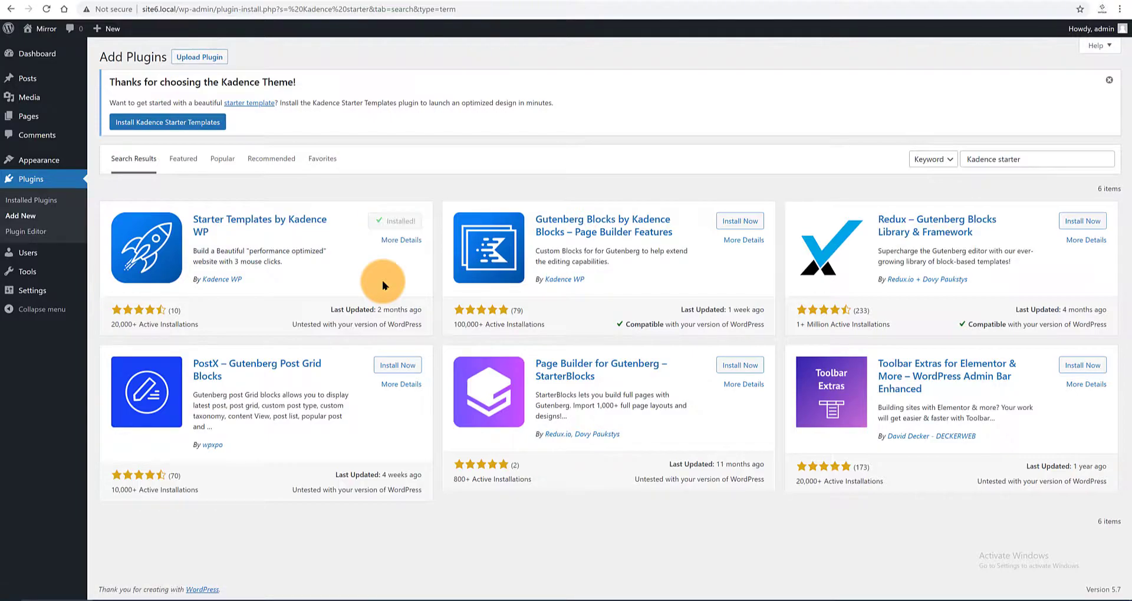
{"action": "left_click", "coordinate": [410, 222]}
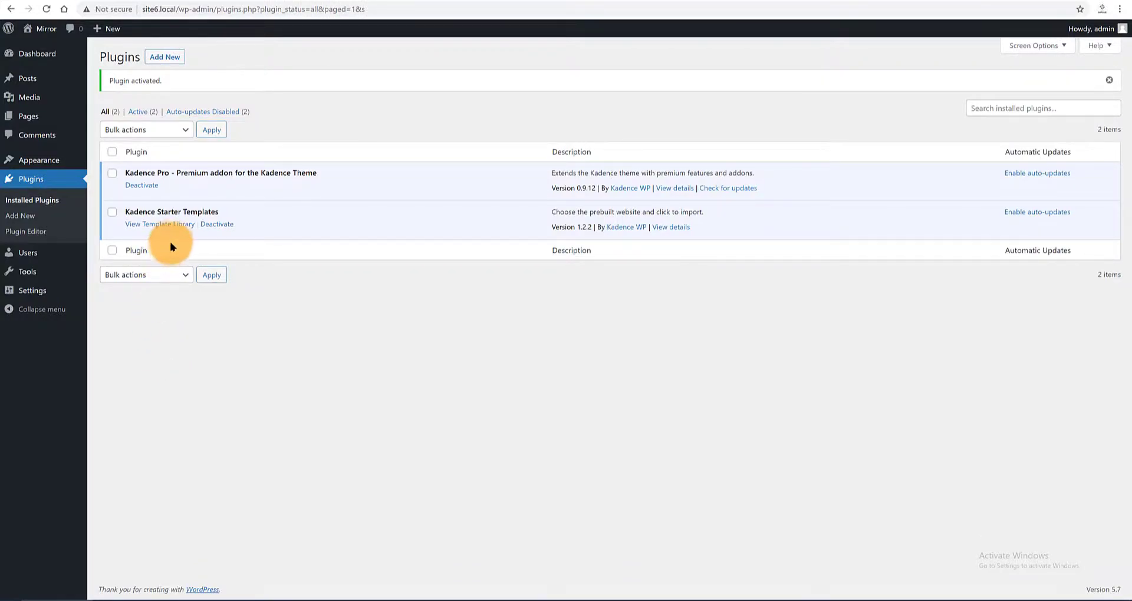
Import the full site of the Shopping starter template, using the Gutenberg builder
{"action": "left_click", "coordinate": [168, 225]}
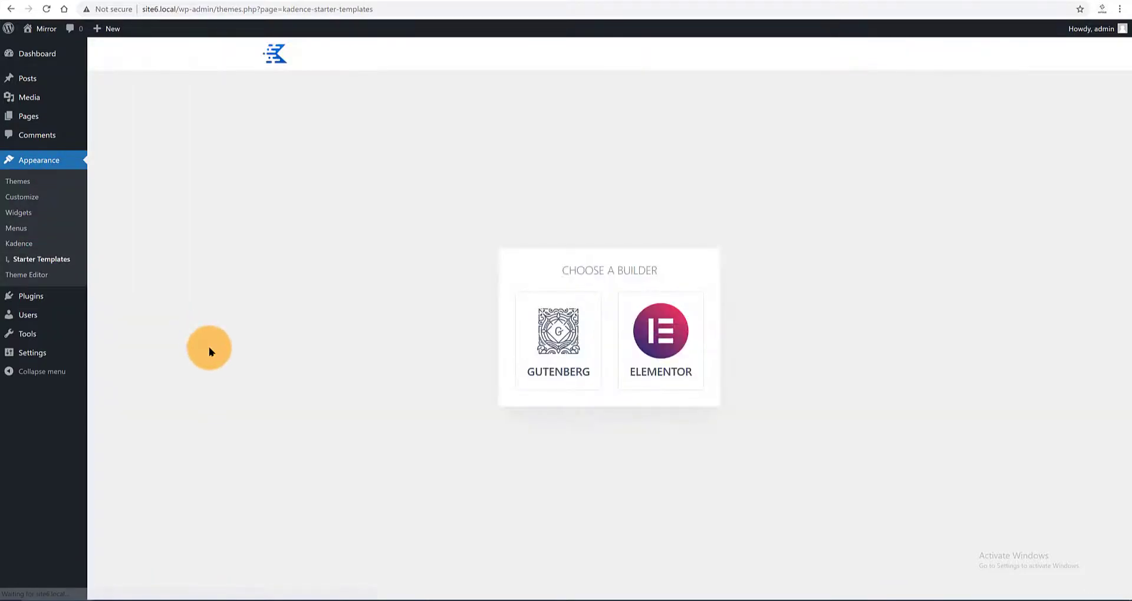
{"action": "left_click", "coordinate": [558, 348]}
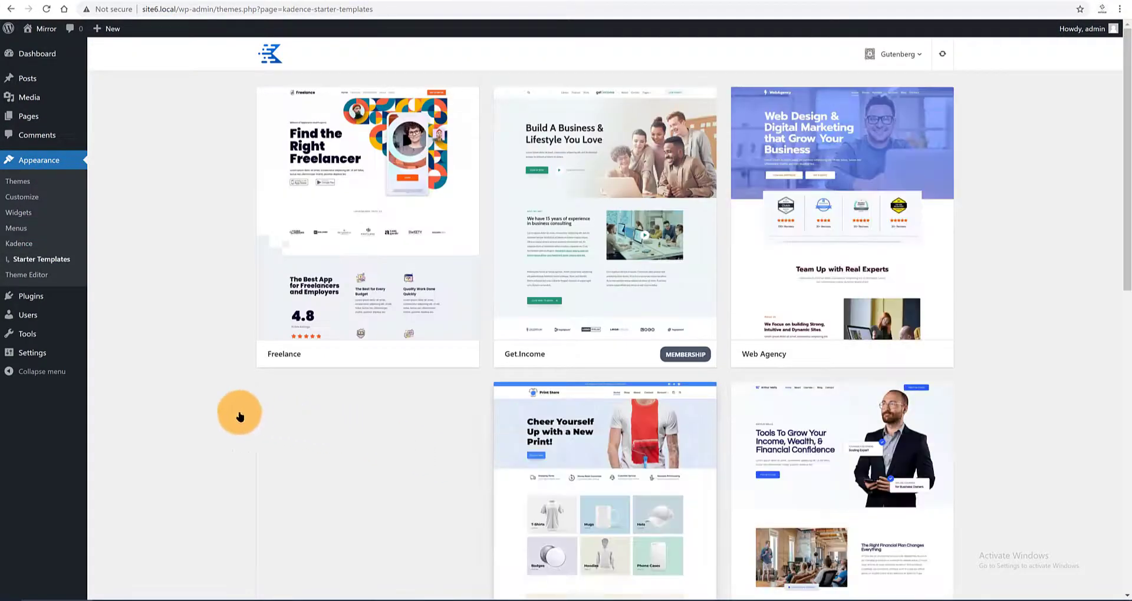
{"action": "scroll", "coordinate": [448, 400], "scroll_direction": "down", "scroll_amount": 3}
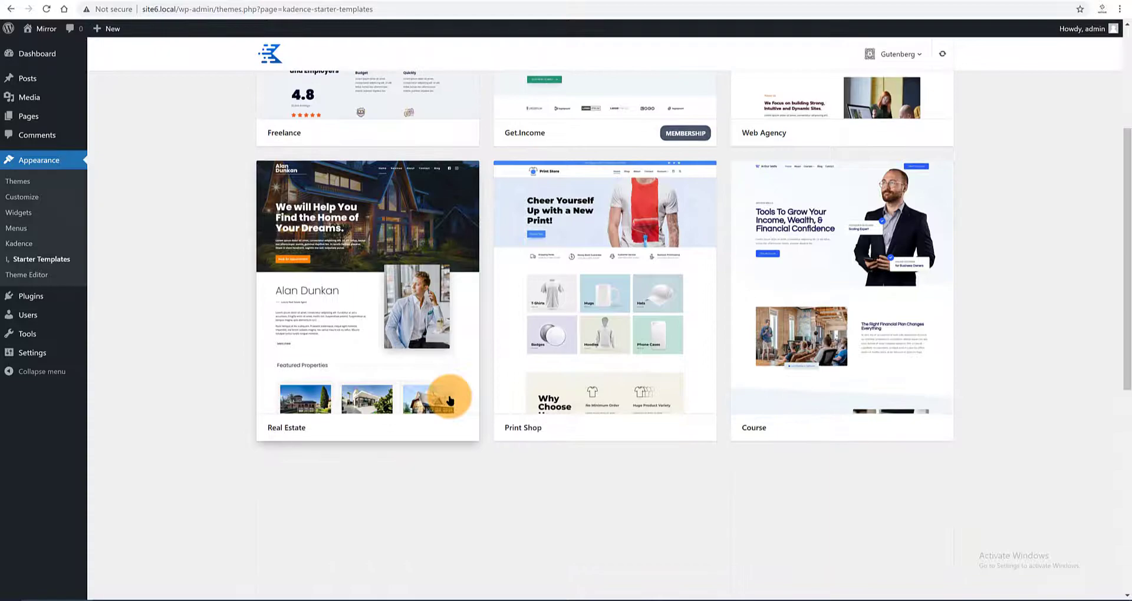
{"action": "scroll", "coordinate": [449, 398], "scroll_direction": "down", "scroll_amount": 5}
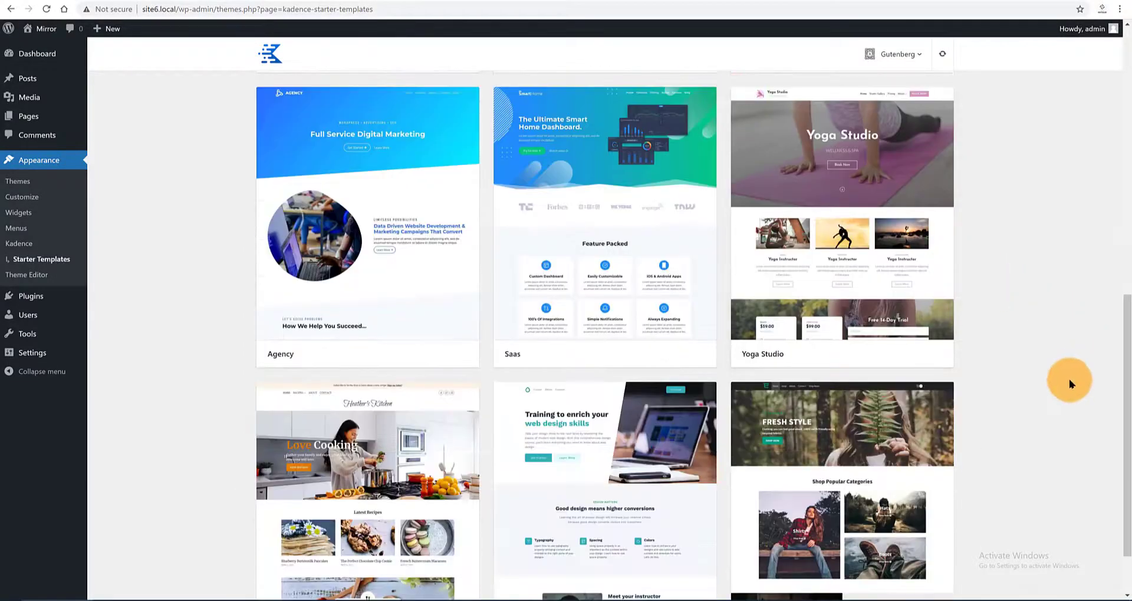
{"action": "scroll", "coordinate": [1062, 390], "scroll_direction": "down", "scroll_amount": 1}
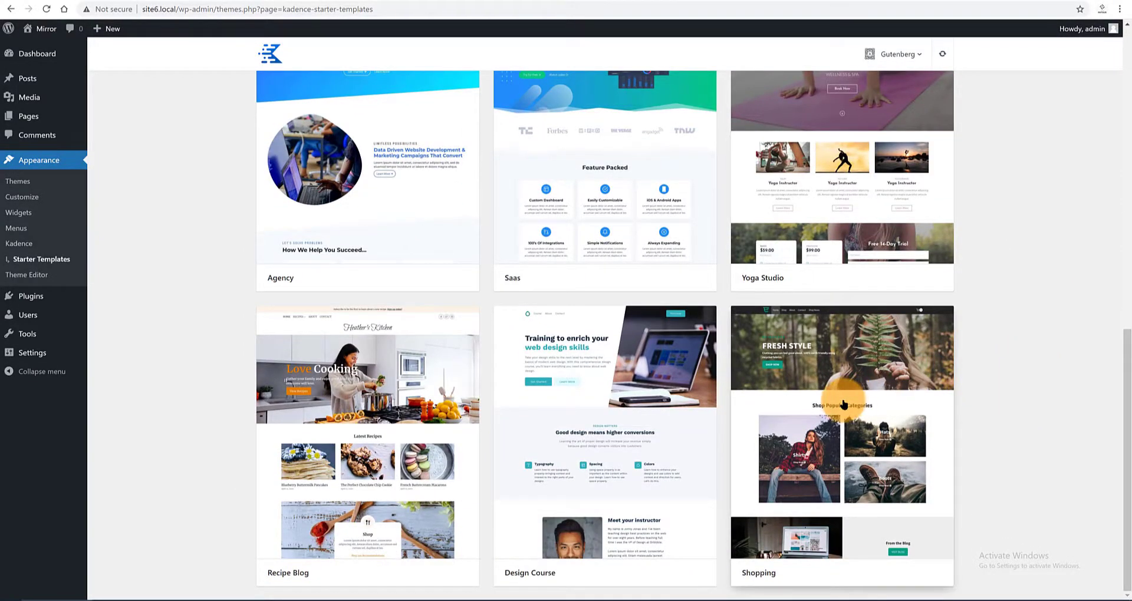
{"action": "left_click", "coordinate": [844, 404]}
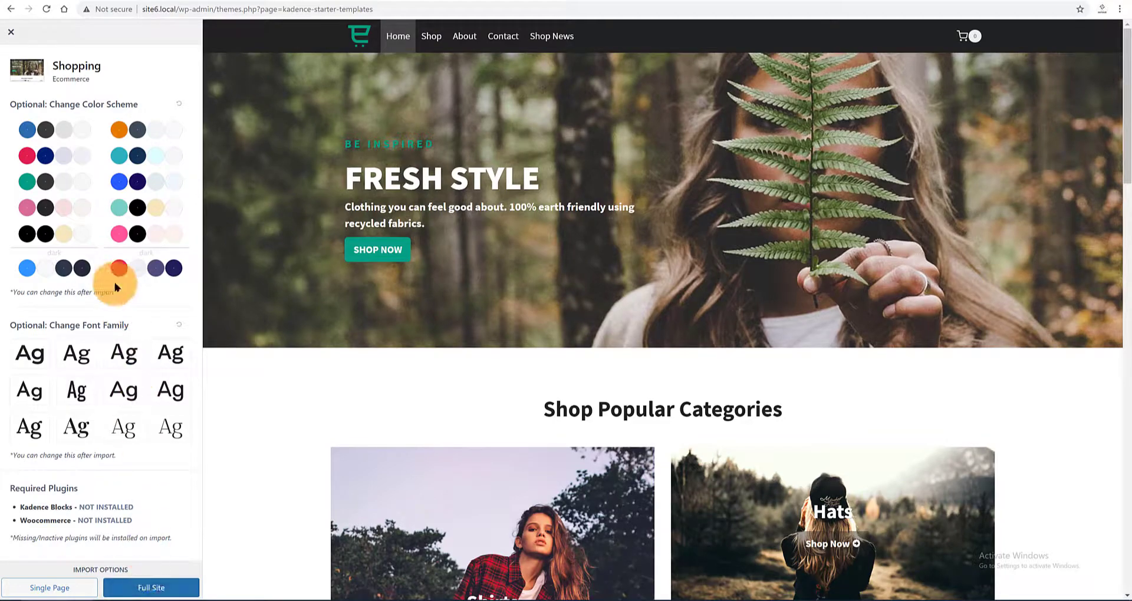
{"action": "left_click", "coordinate": [150, 588]}
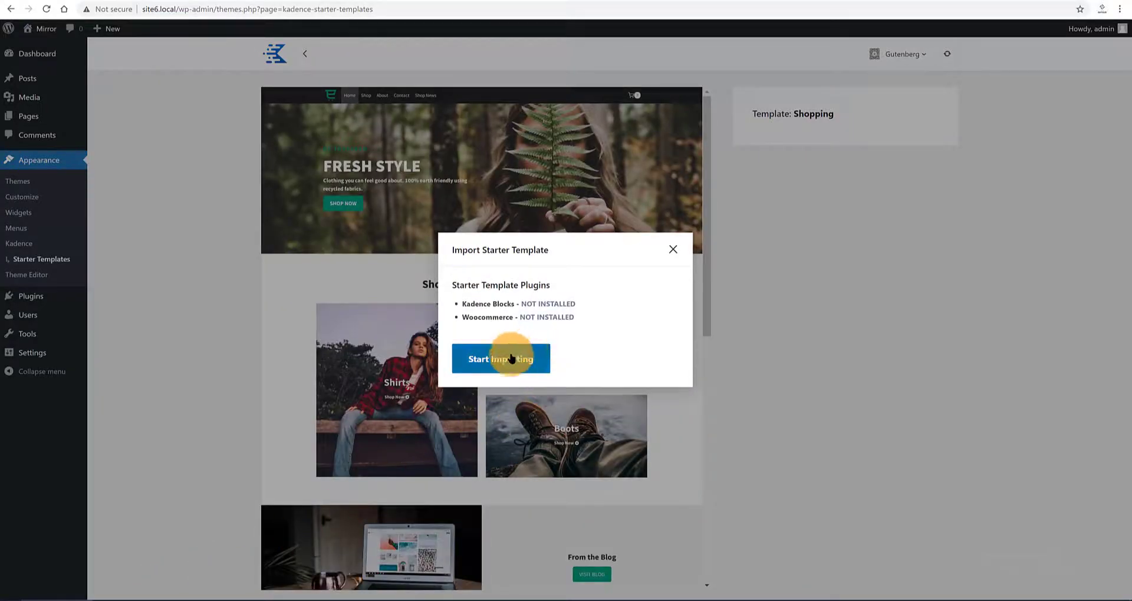
{"action": "left_click", "coordinate": [513, 357]}
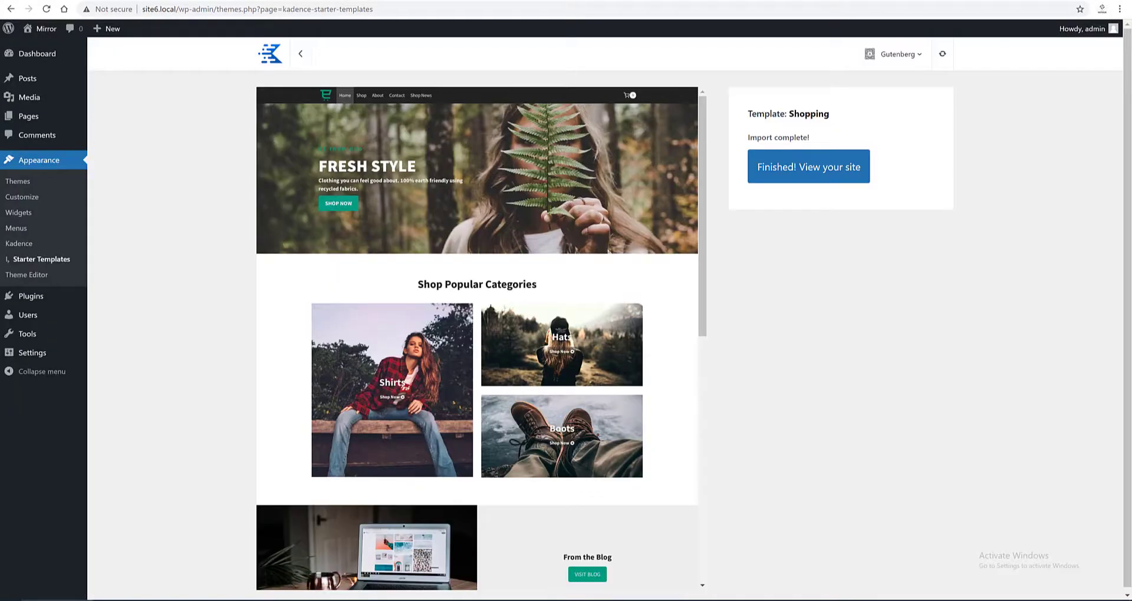
View the imported site and examine its home page from the header to the lower sections
{"action": "left_click", "coordinate": [766, 177]}
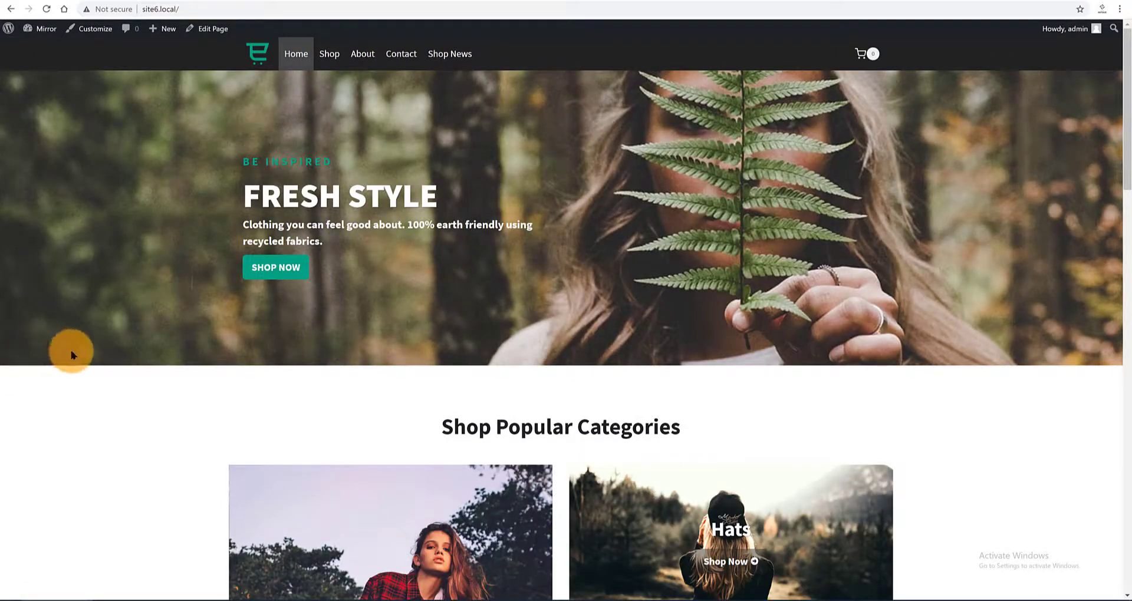
{"action": "scroll", "coordinate": [68, 357], "scroll_direction": "down", "scroll_amount": 5}
{"action": "scroll", "coordinate": [65, 366], "scroll_direction": "down", "scroll_amount": 3}
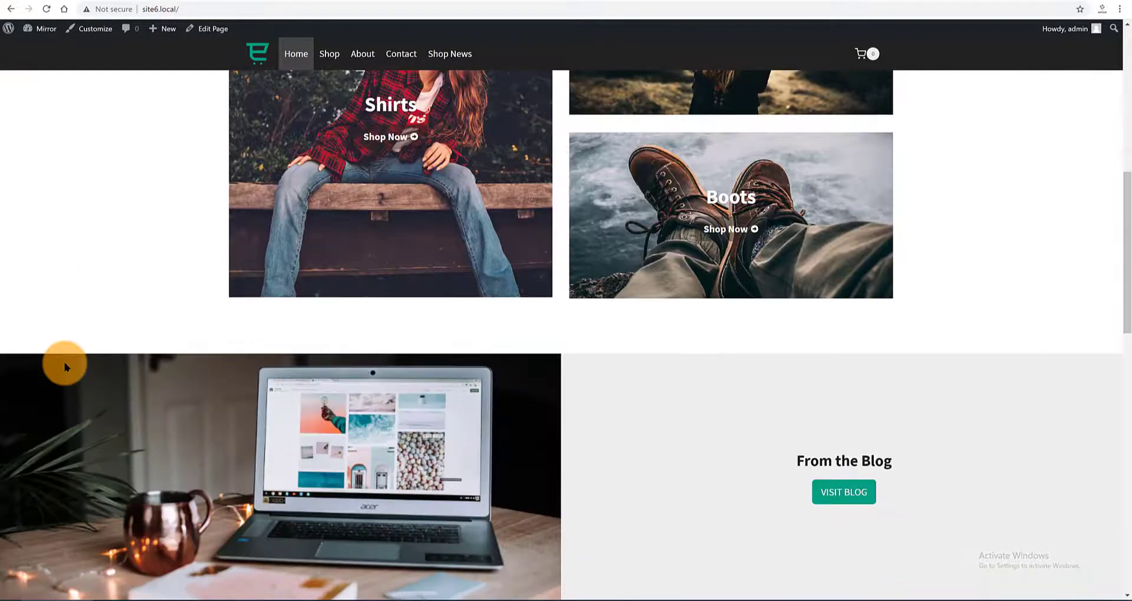
{"action": "scroll", "coordinate": [65, 367], "scroll_direction": "down", "scroll_amount": 5}
{"action": "scroll", "coordinate": [63, 369], "scroll_direction": "up", "scroll_amount": 8}
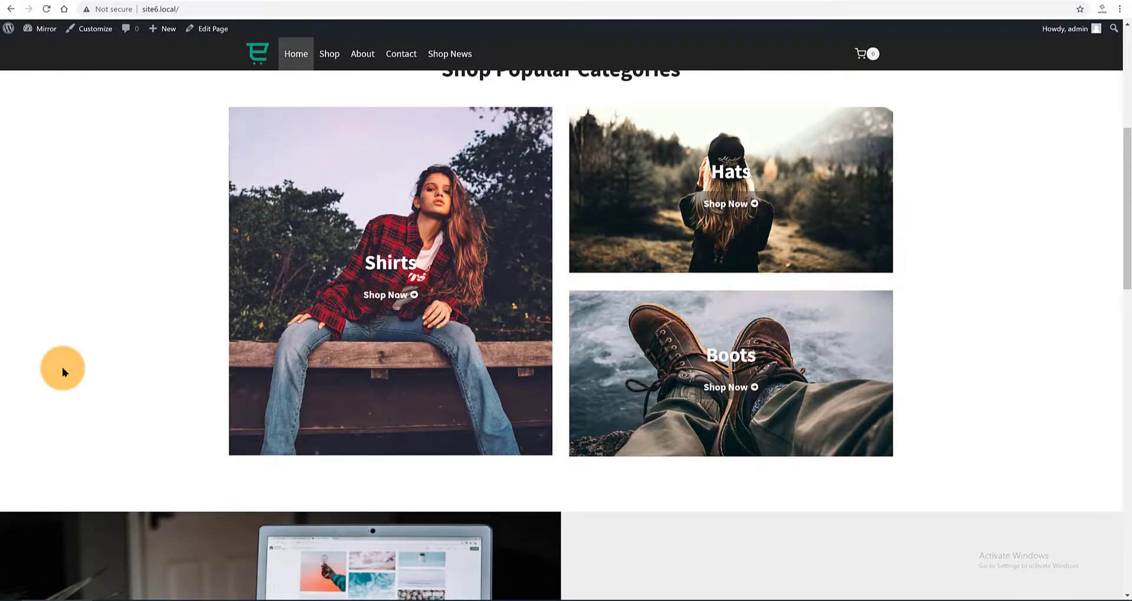
{"action": "scroll", "coordinate": [62, 367], "scroll_direction": "up", "scroll_amount": 5}
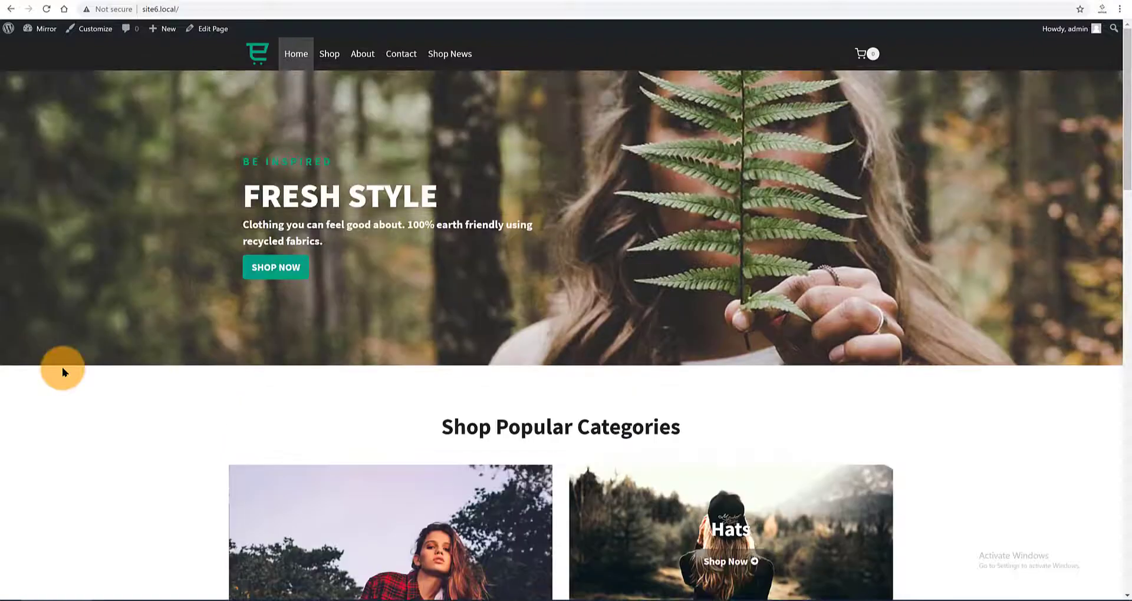
Open the header settings in the site customizer and set the main row's desktop layout to Fullwidth
{"action": "left_click", "coordinate": [91, 28]}
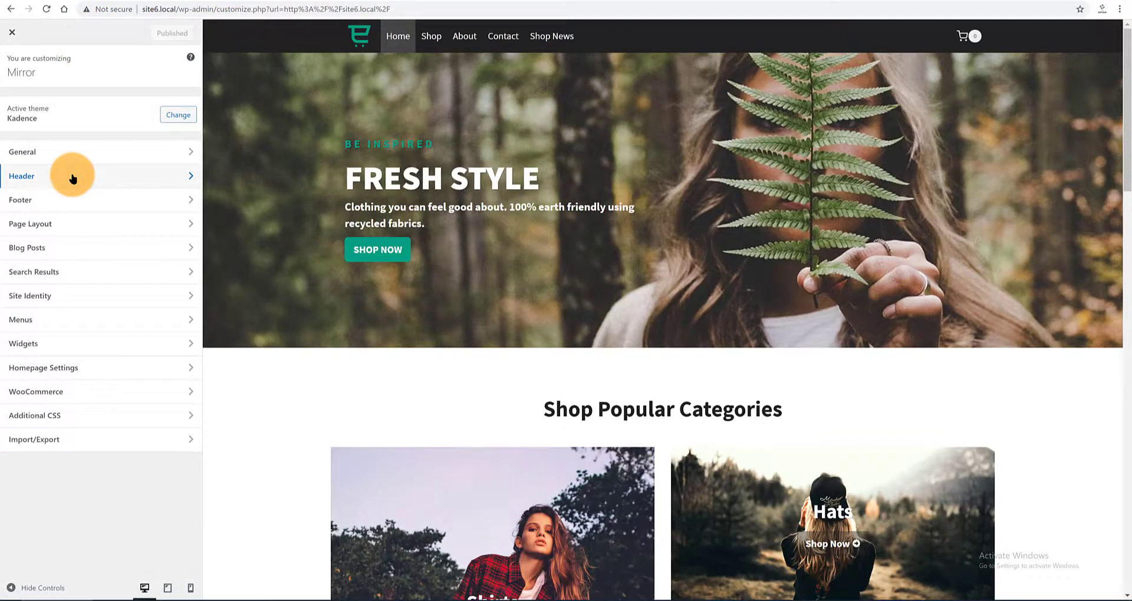
{"action": "left_click", "coordinate": [72, 179]}
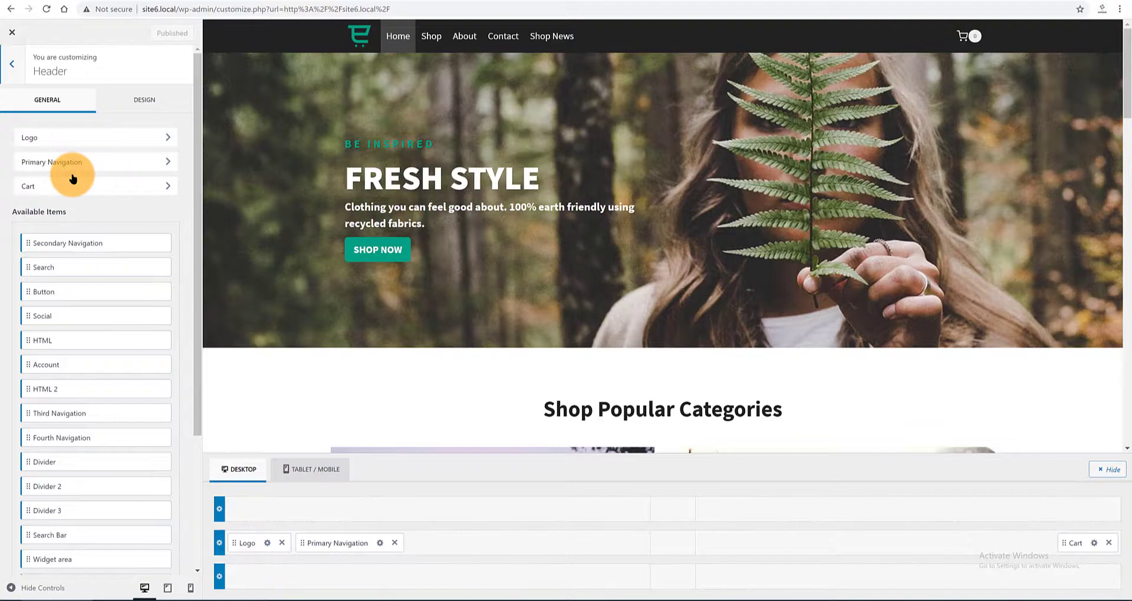
{"action": "scroll", "coordinate": [339, 363], "scroll_direction": "down", "scroll_amount": 3}
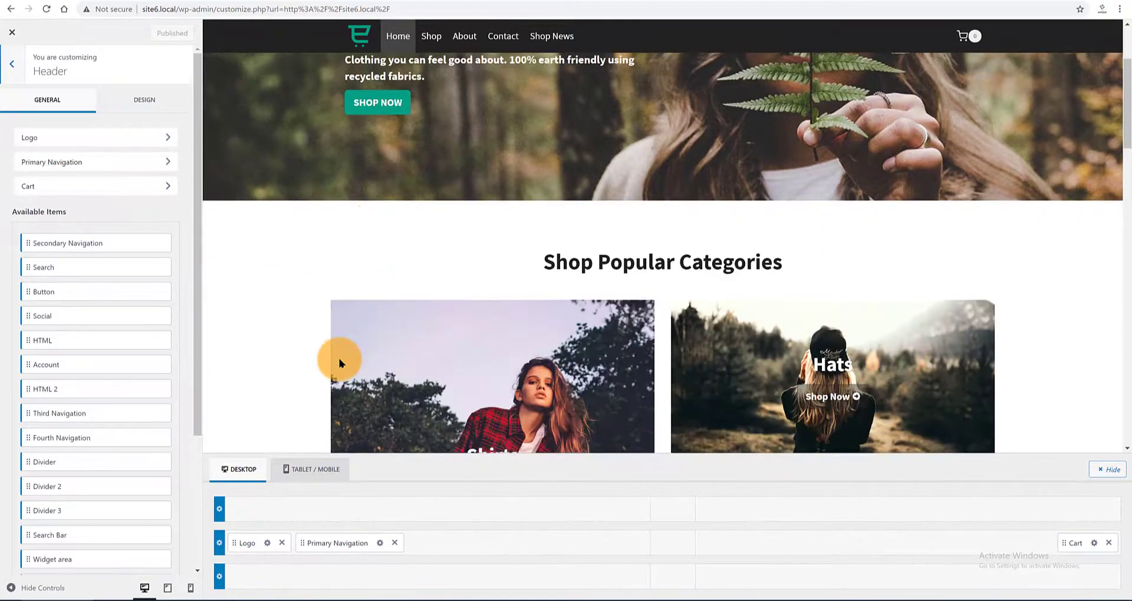
{"action": "left_click", "coordinate": [220, 543]}
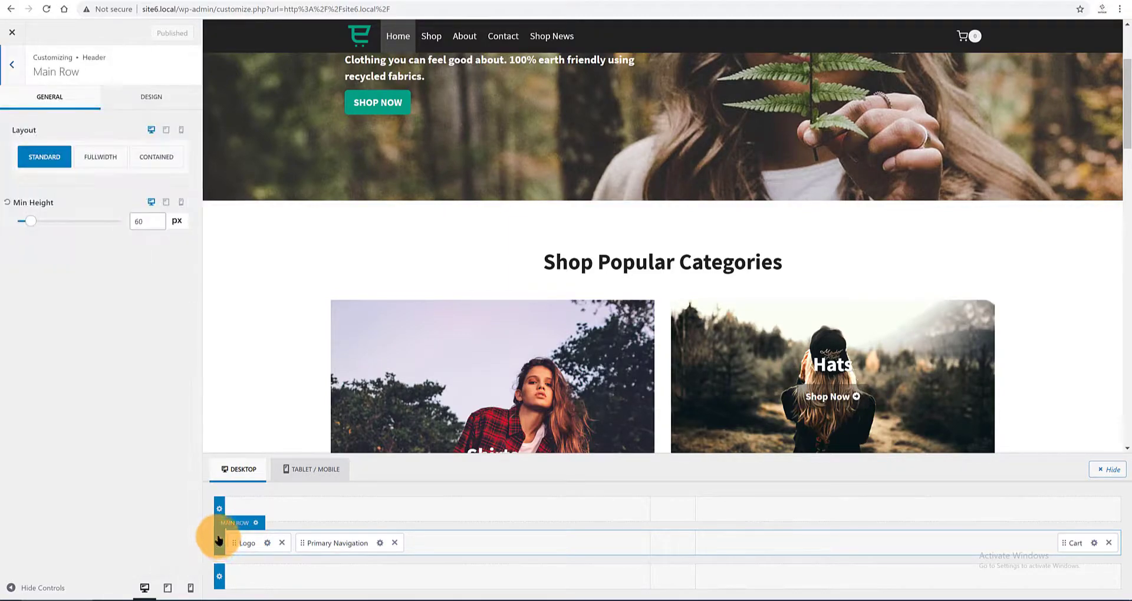
{"action": "left_click", "coordinate": [96, 157]}
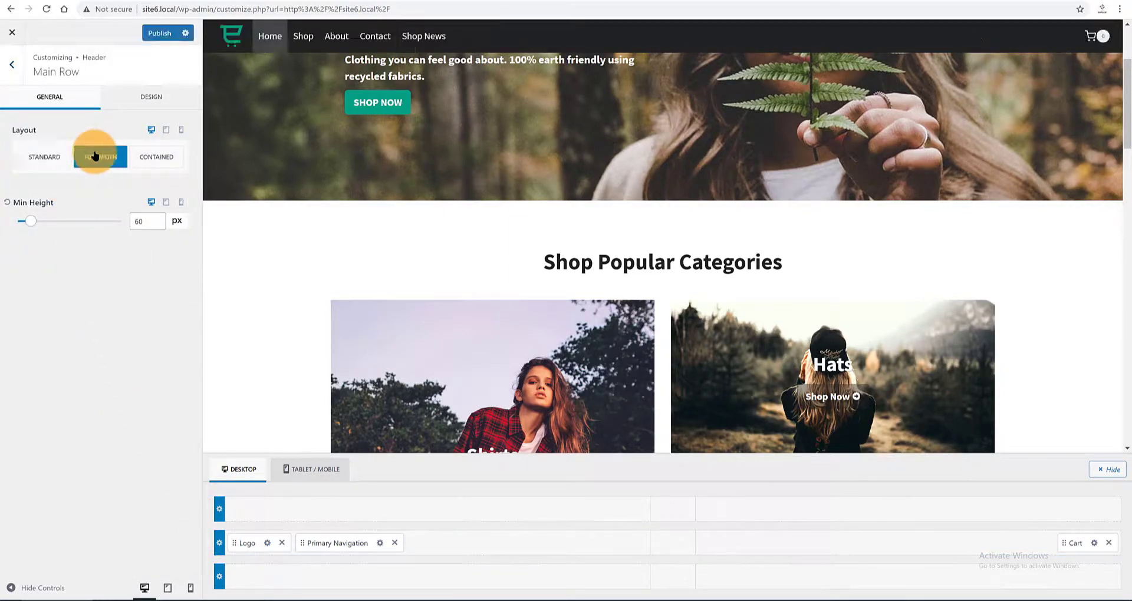
Set the main row's desktop minimum height to 60 px and publish the header changes
{"action": "triple_click", "coordinate": [141, 220]}
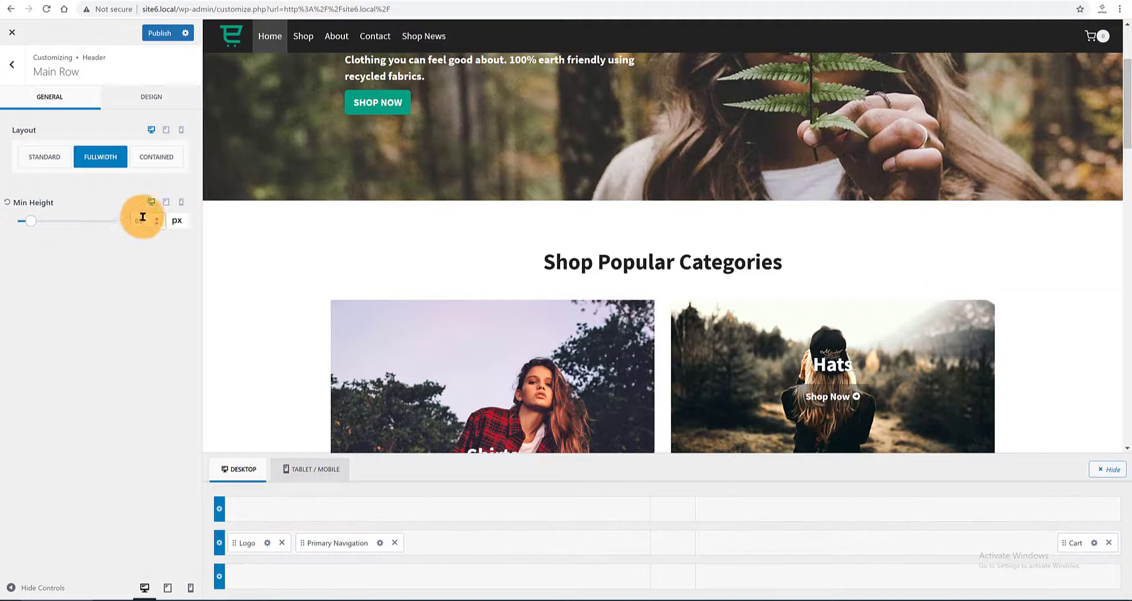
{"action": "left_click_drag", "start_coordinate": [141, 219], "coordinate": [131, 219]}
{"action": "type", "text": "55"}
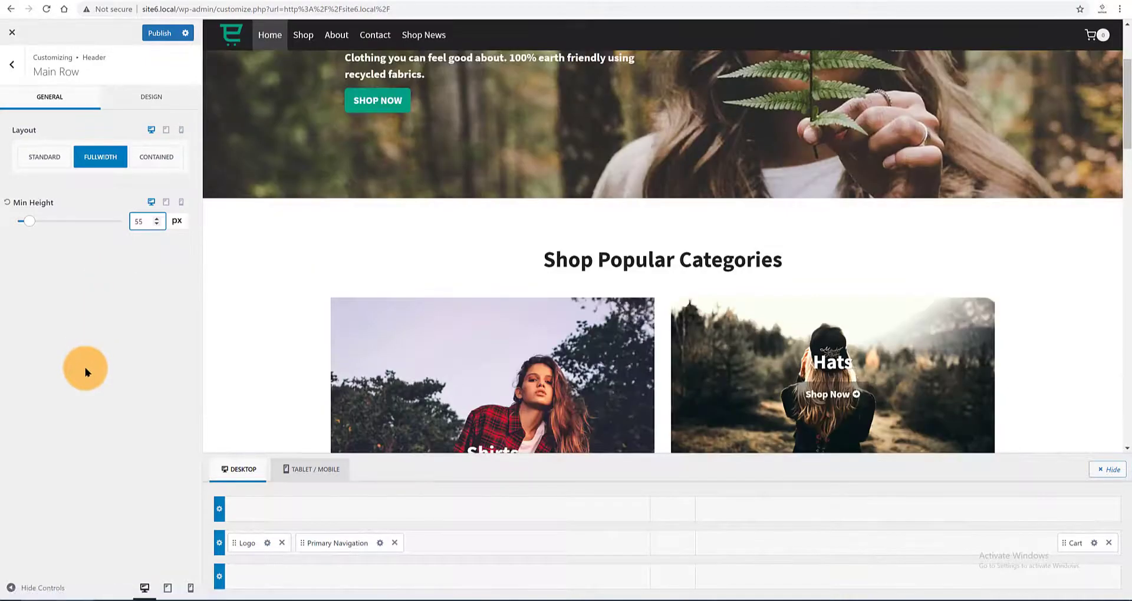
{"action": "left_click_drag", "start_coordinate": [144, 218], "coordinate": [132, 214]}
{"action": "type", "text": "60"}
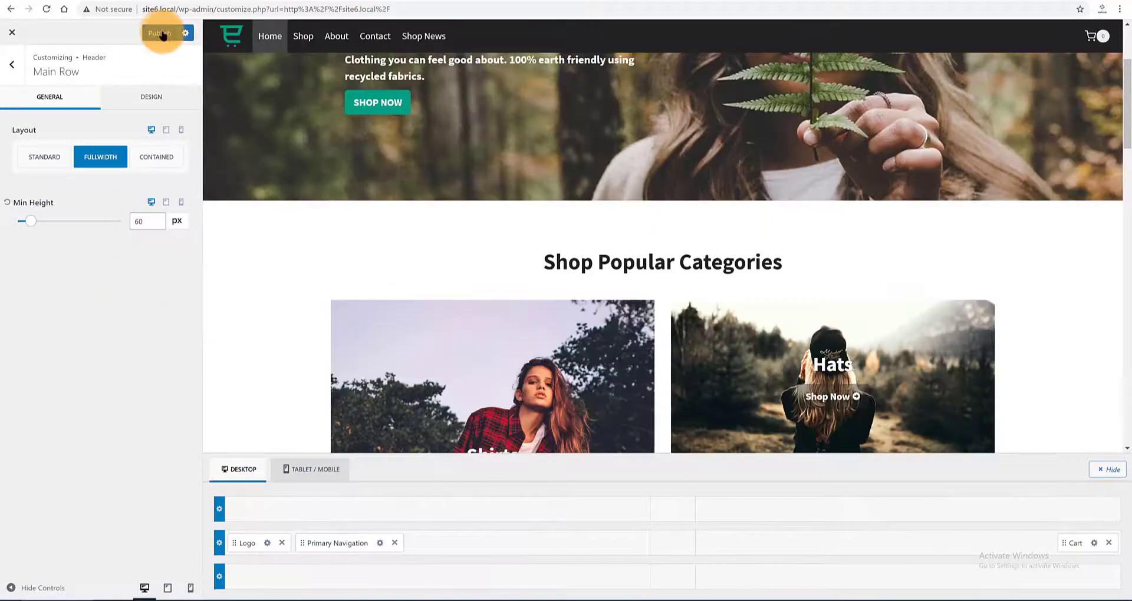
{"action": "left_click", "coordinate": [161, 33]}
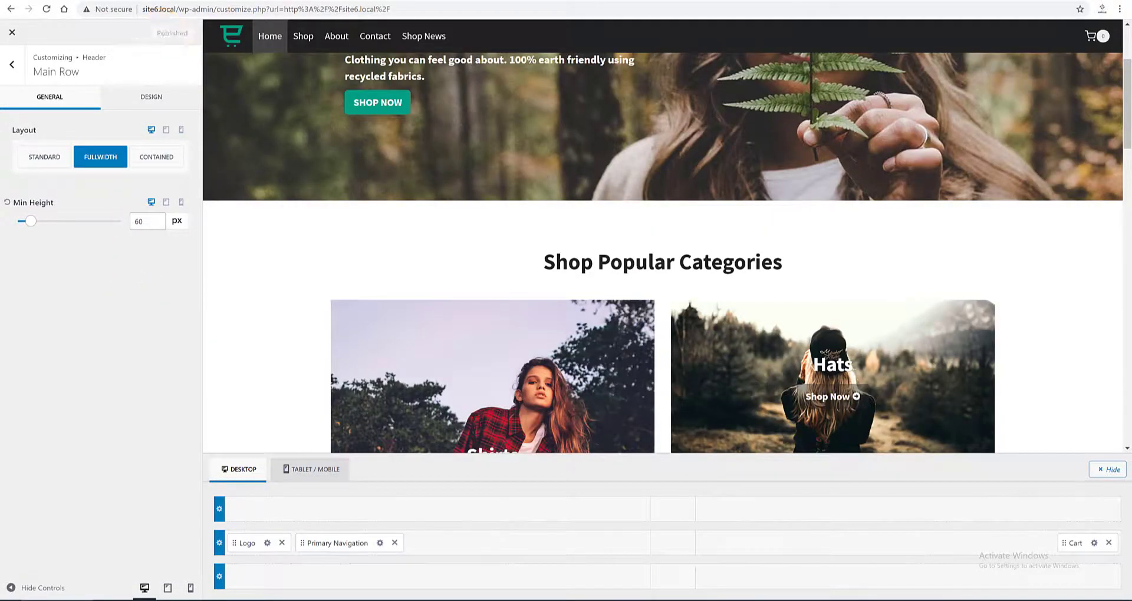
Add the Toggle Widget Area item to the header's main row right after Primary Navigation and publish the change
{"action": "left_click", "coordinate": [14, 64]}
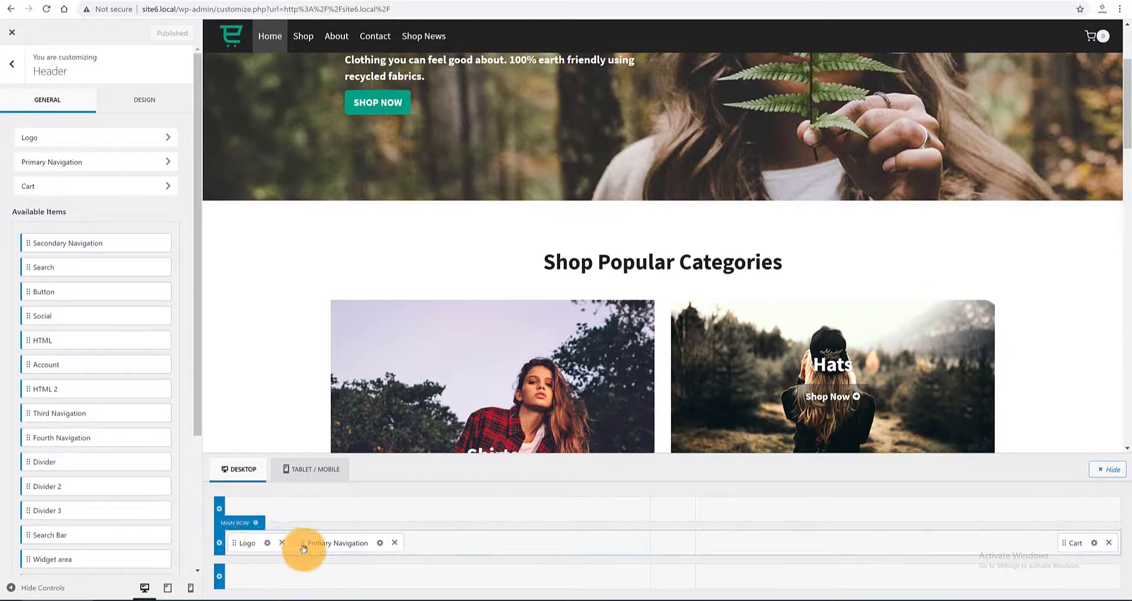
{"action": "scroll", "coordinate": [61, 279], "scroll_direction": "down", "scroll_amount": 1}
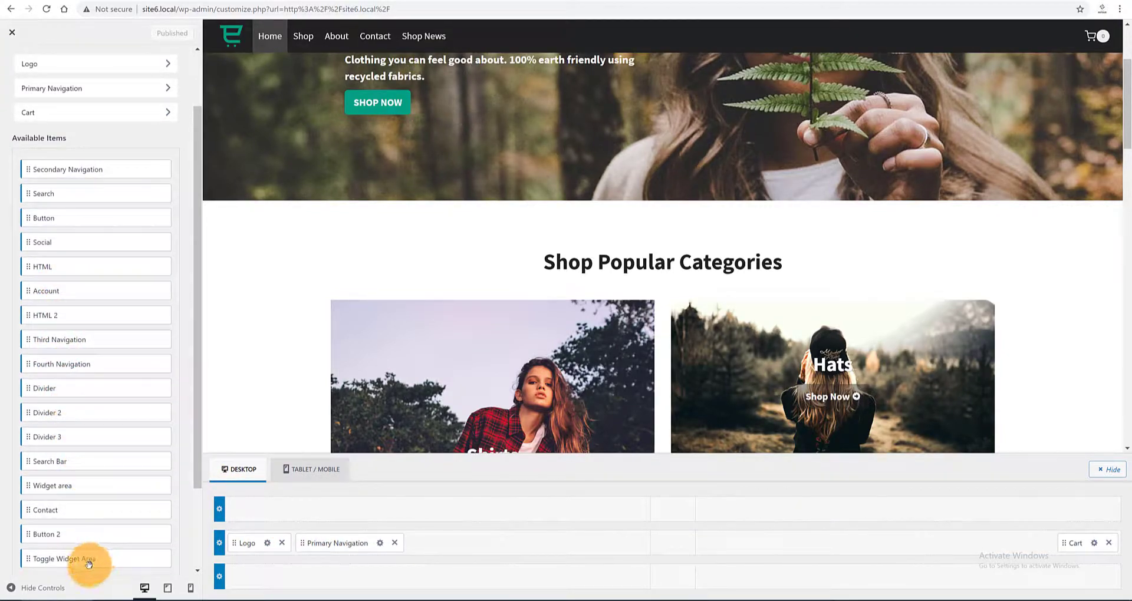
{"action": "left_click_drag", "start_coordinate": [88, 564], "coordinate": [407, 545]}
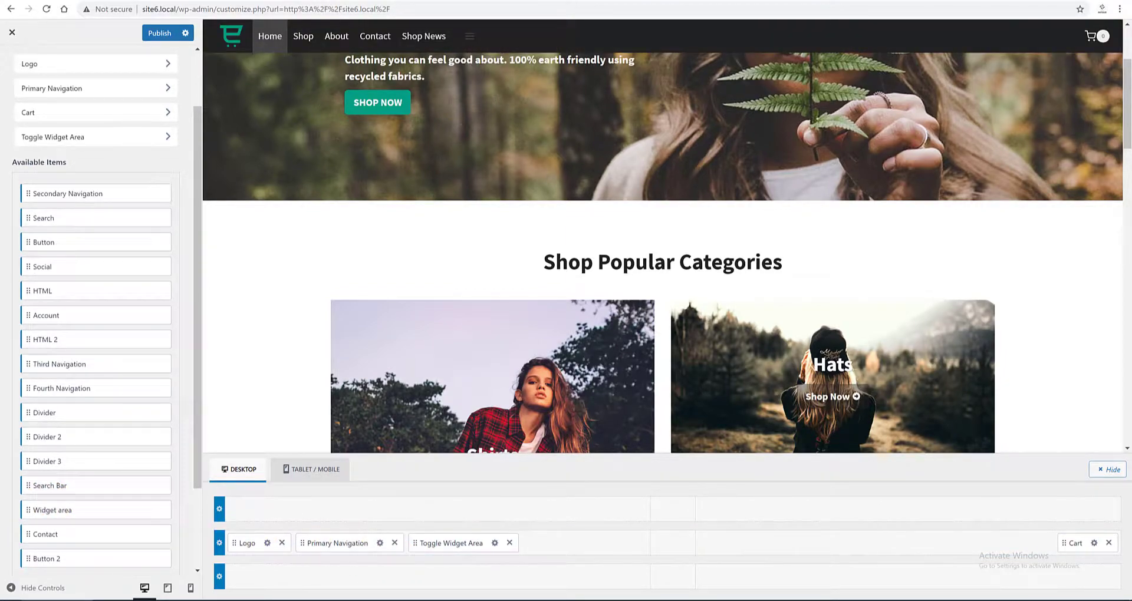
{"action": "left_click", "coordinate": [160, 34]}
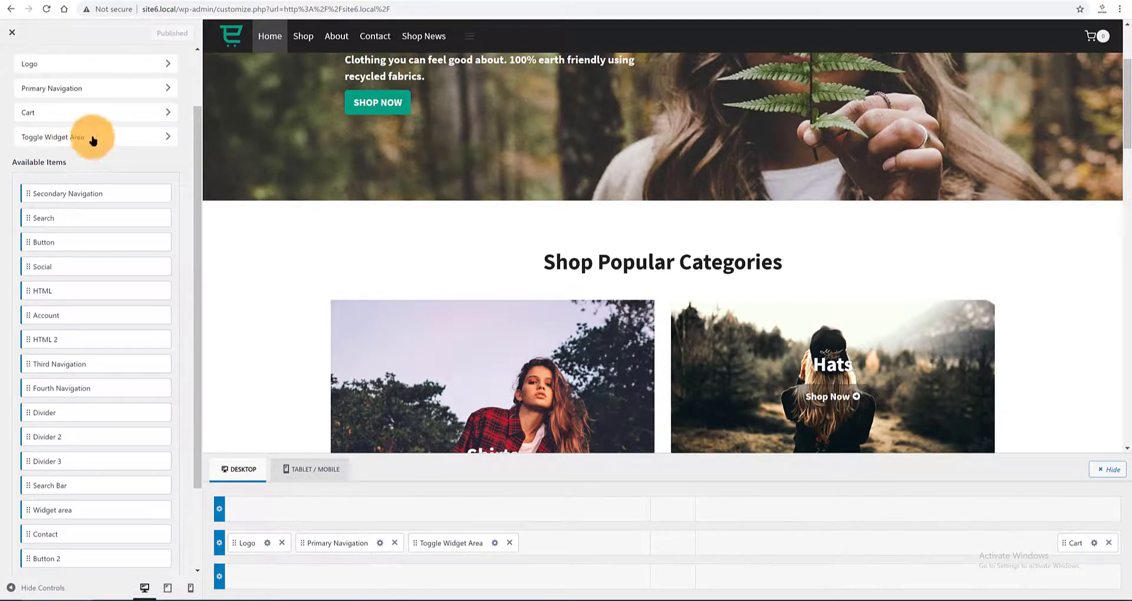
In the Toggle Widget Area's off-canvas settings, set the slide-out side to Left and the popup content max width to 450 px
{"action": "left_click", "coordinate": [142, 137]}
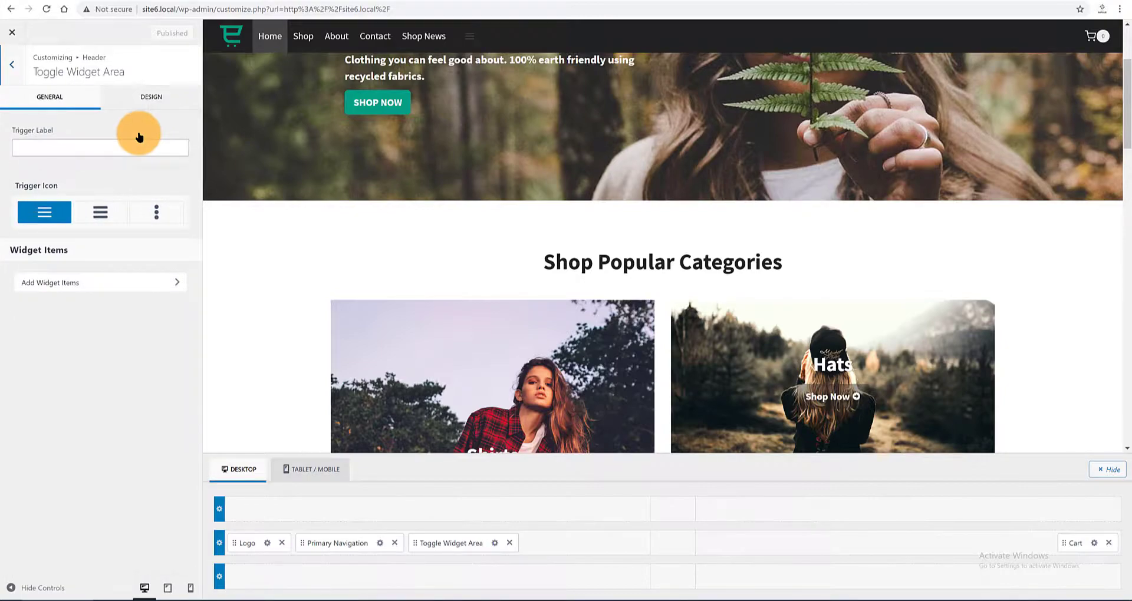
{"action": "left_click", "coordinate": [95, 285]}
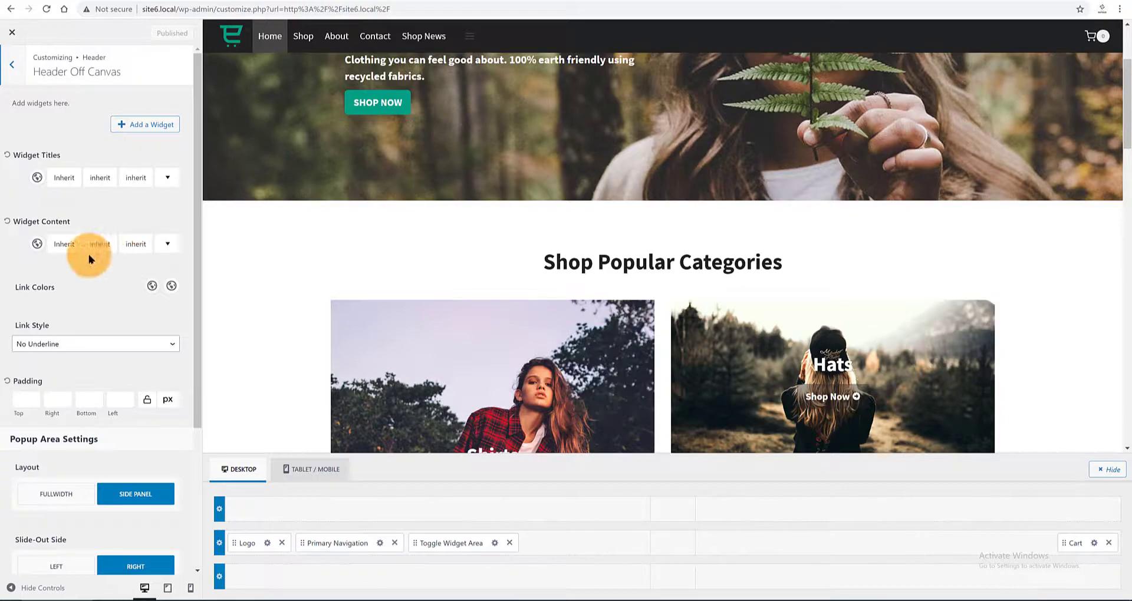
{"action": "scroll", "coordinate": [89, 253], "scroll_direction": "down", "scroll_amount": 3}
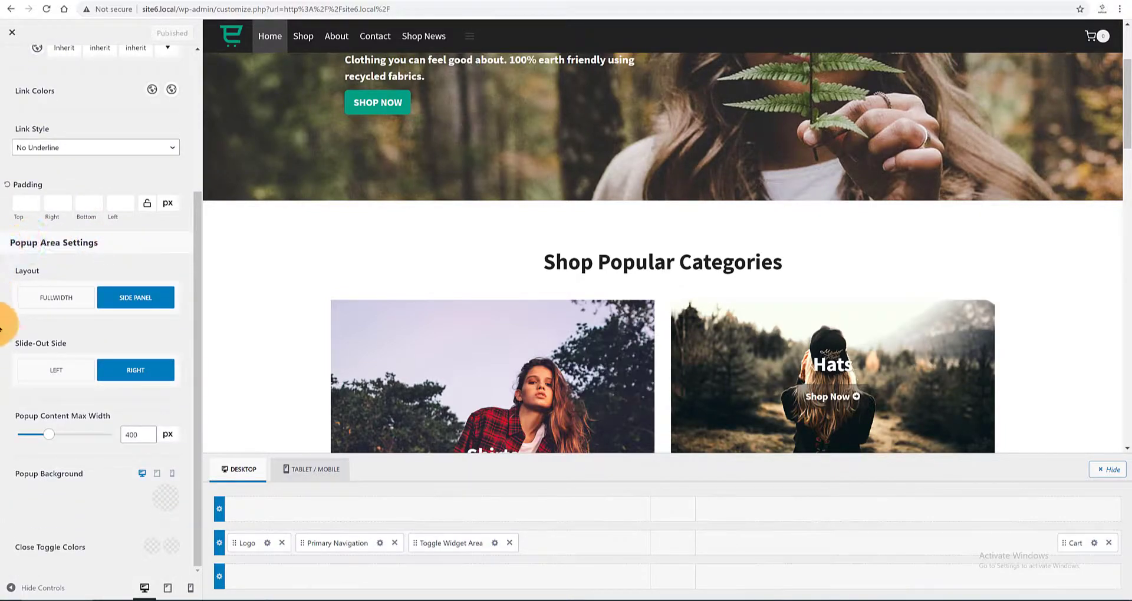
{"action": "left_click", "coordinate": [78, 373]}
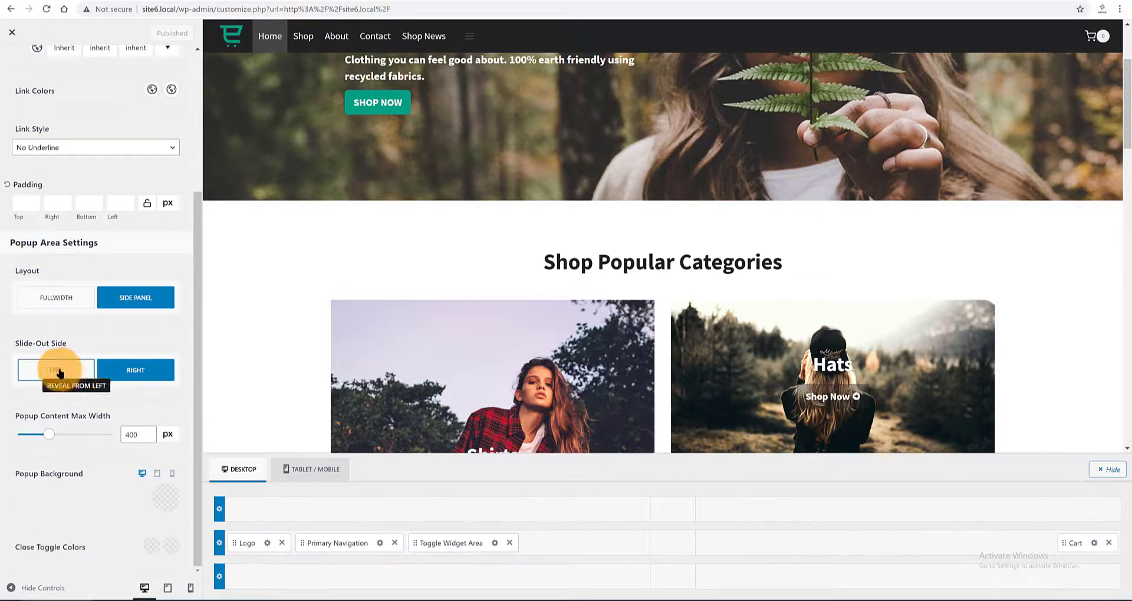
{"action": "left_click", "coordinate": [61, 374]}
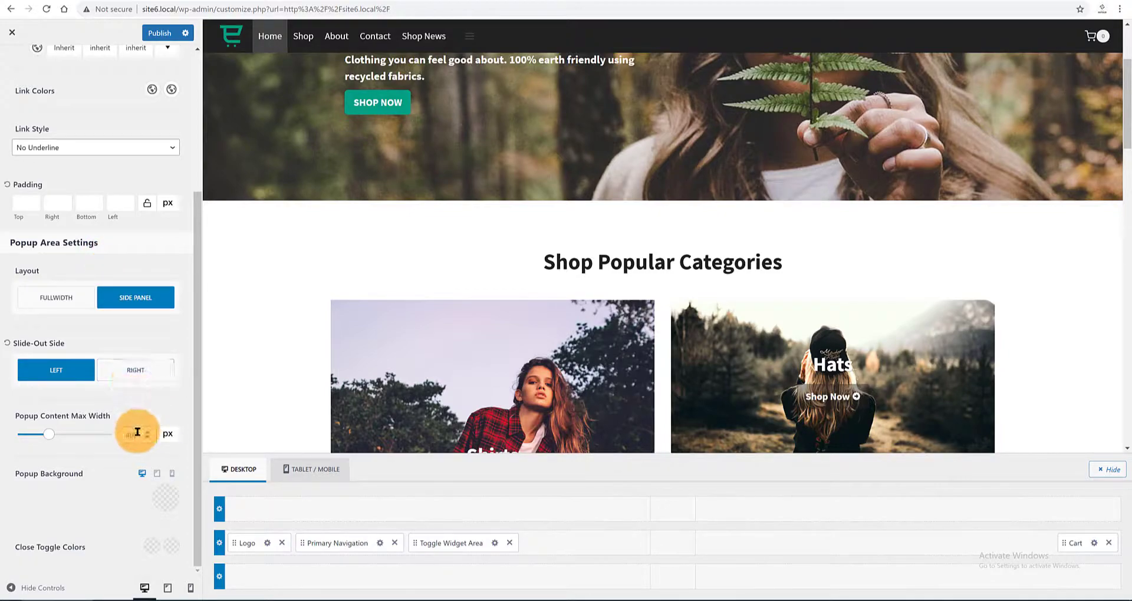
{"action": "left_click_drag", "start_coordinate": [139, 435], "coordinate": [115, 434]}
{"action": "type", "text": "450"}
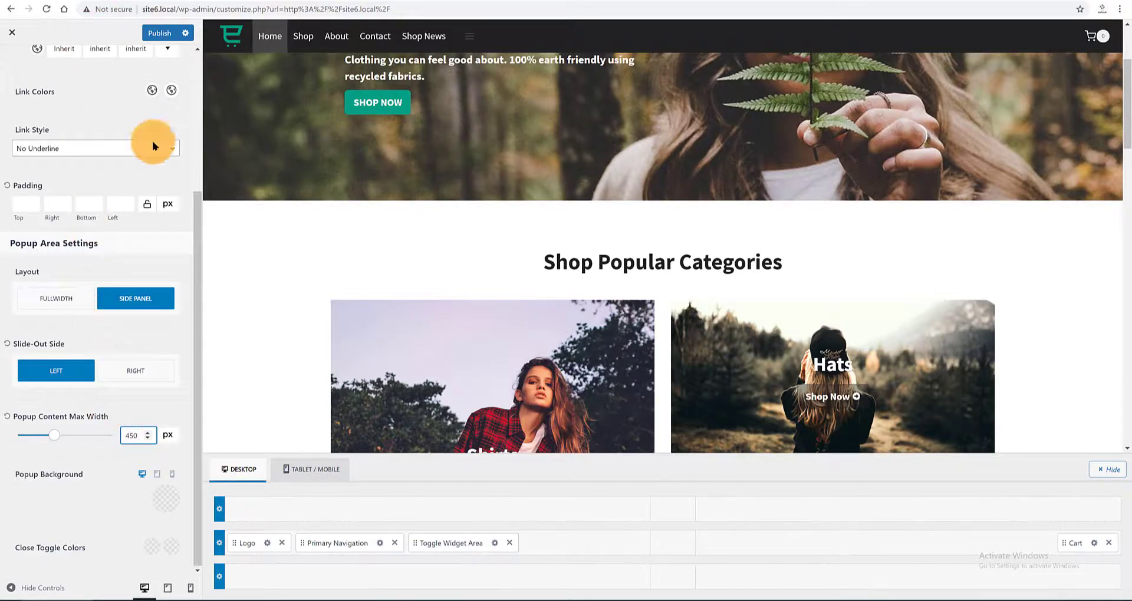
Set the popup background to the palette grey 676767 with an opacity of 0.51
{"action": "left_click", "coordinate": [158, 508]}
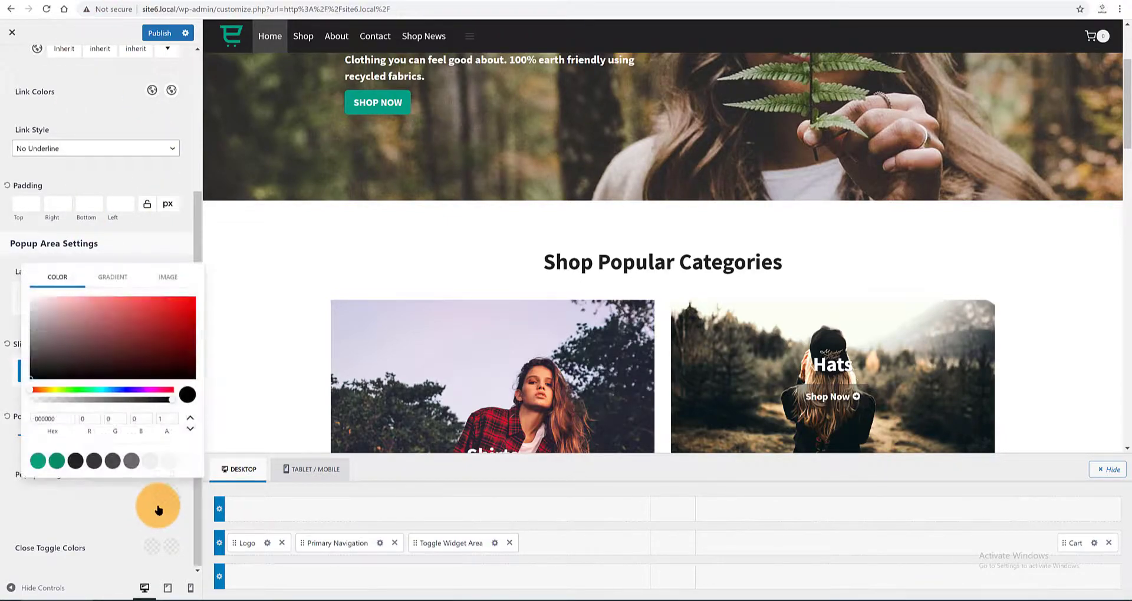
{"action": "left_click", "coordinate": [130, 461]}
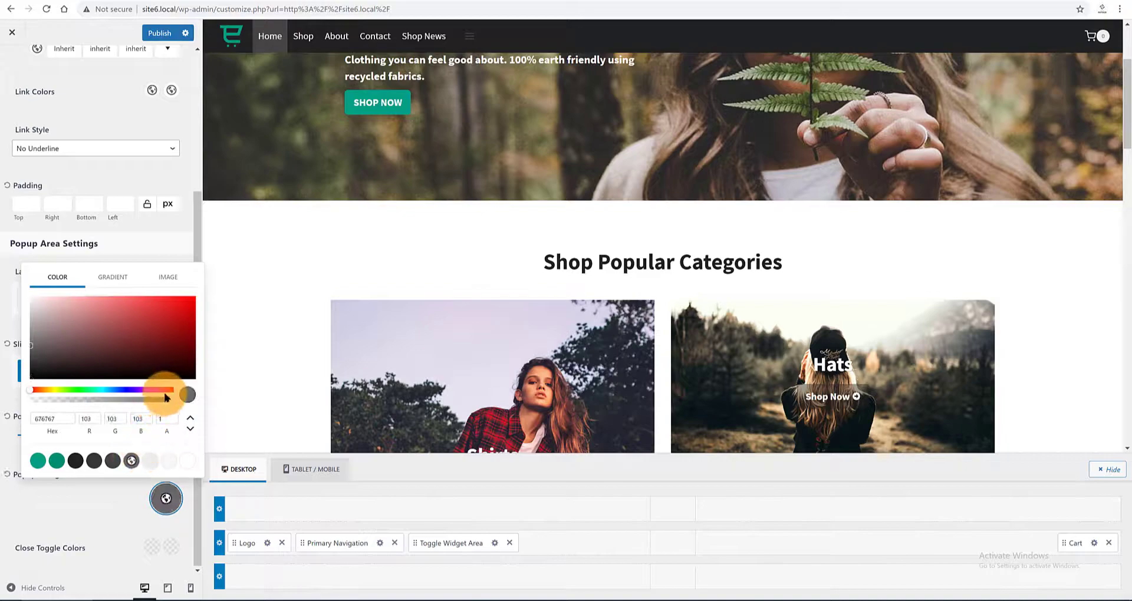
{"action": "left_click_drag", "start_coordinate": [161, 403], "coordinate": [104, 405]}
{"action": "left_click", "coordinate": [88, 518]}
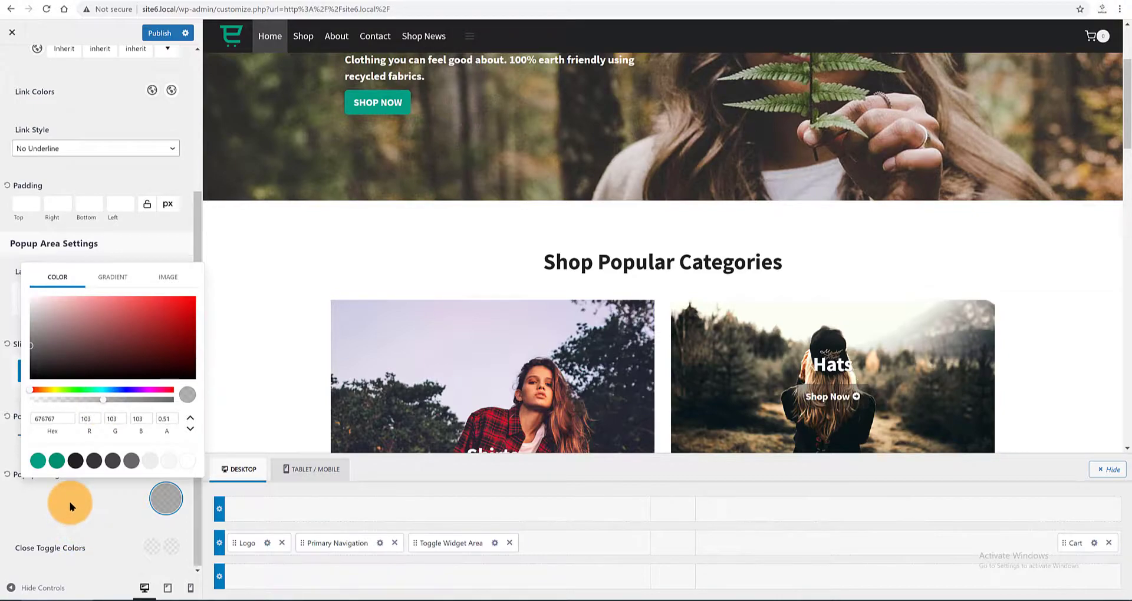
{"action": "left_click", "coordinate": [71, 507]}
Set the close toggle's initial color to white FFFFFF and its second color to green 008F72, and publish the off-canvas settings
{"action": "left_click", "coordinate": [153, 548]}
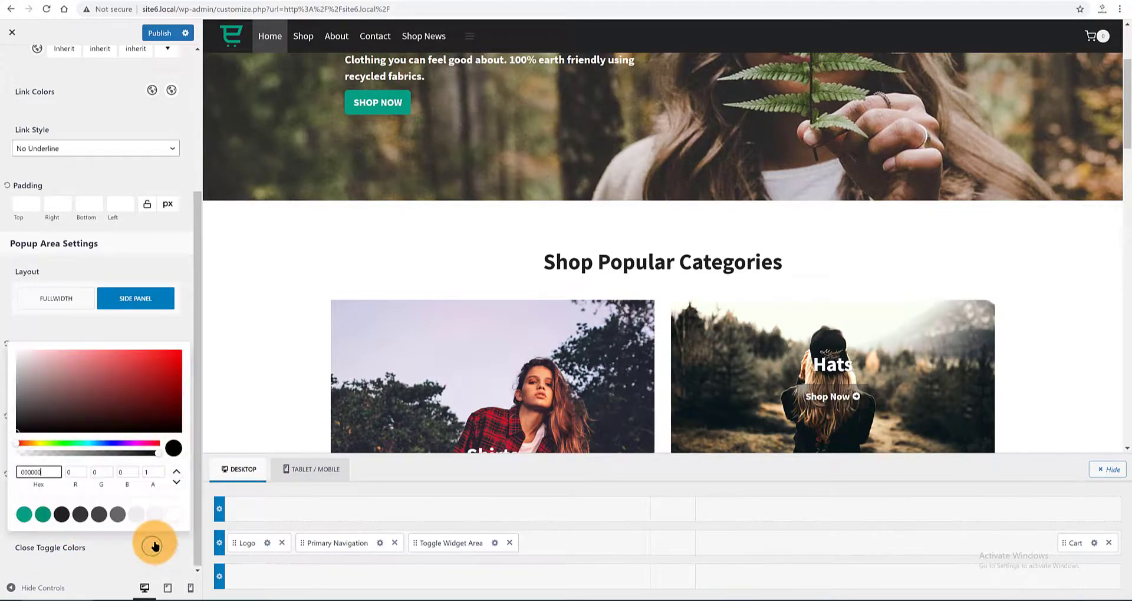
{"action": "left_click", "coordinate": [168, 514]}
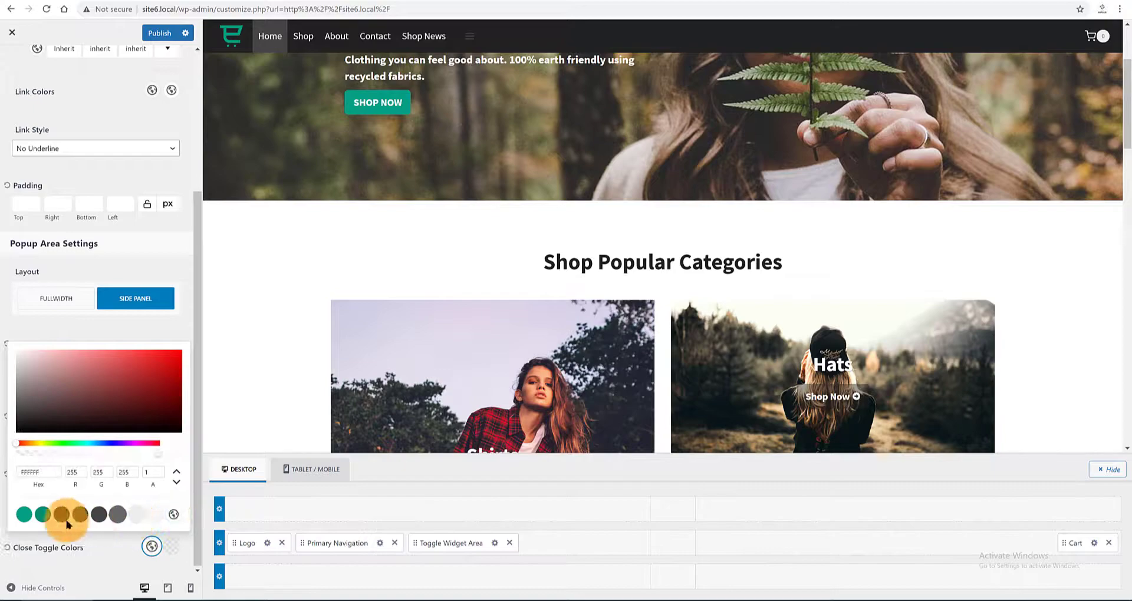
{"action": "left_click", "coordinate": [170, 548]}
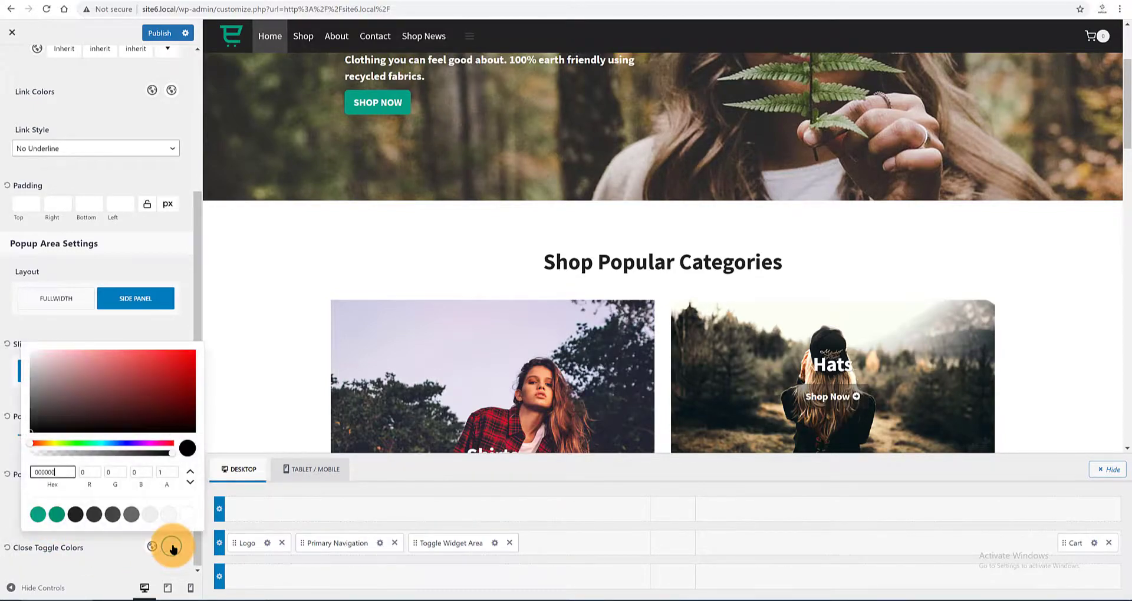
{"action": "left_click", "coordinate": [56, 515]}
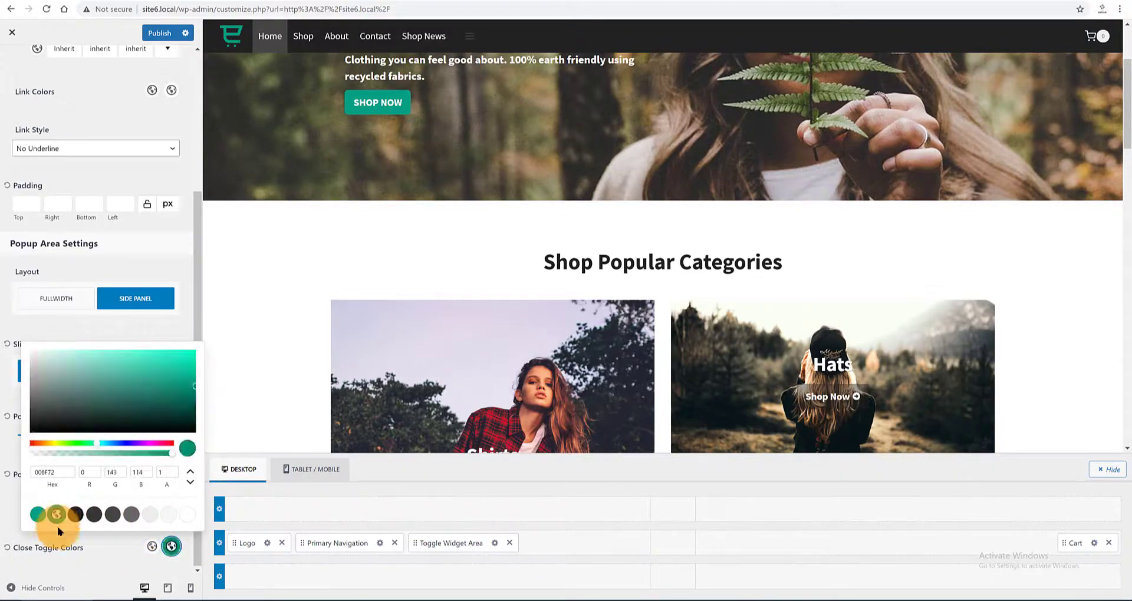
{"action": "left_click", "coordinate": [98, 557]}
{"action": "scroll", "coordinate": [91, 504], "scroll_direction": "up", "scroll_amount": 3}
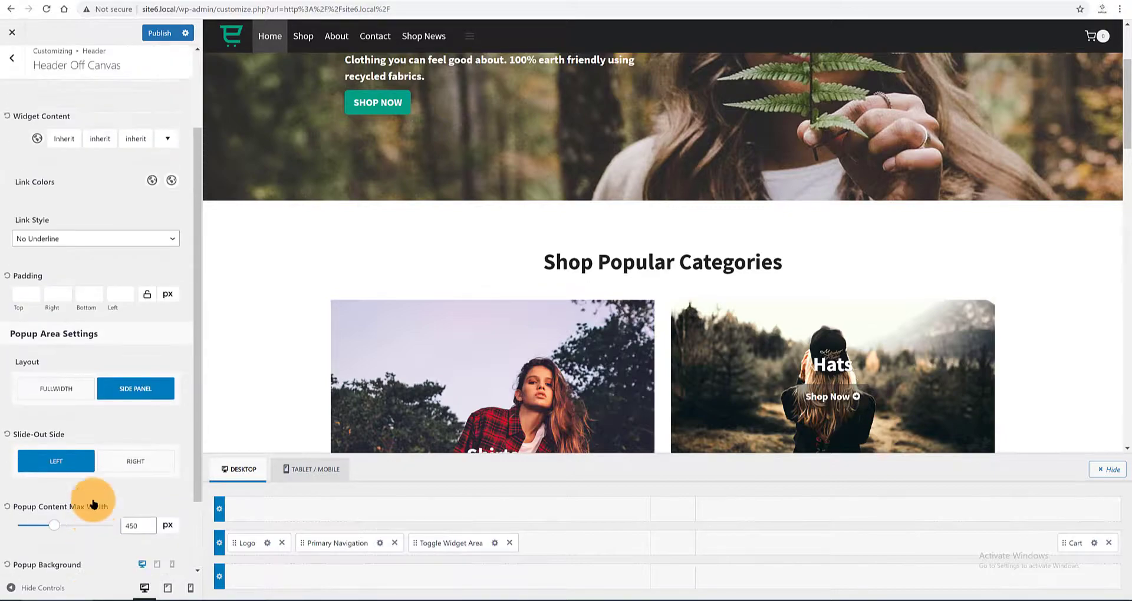
{"action": "scroll", "coordinate": [93, 506], "scroll_direction": "up", "scroll_amount": 1}
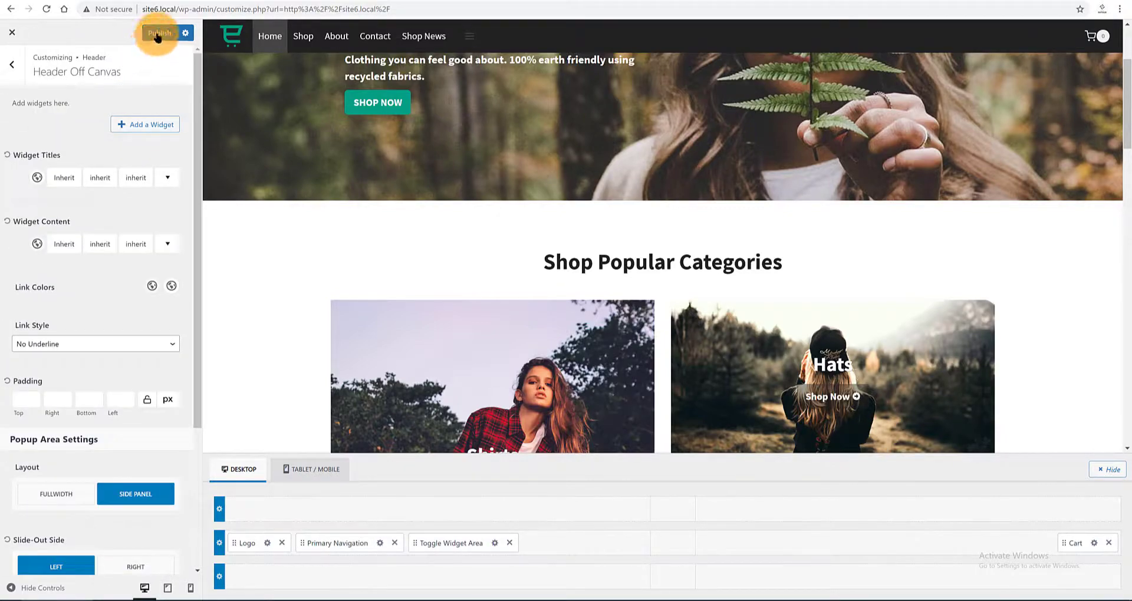
{"action": "left_click", "coordinate": [158, 34]}
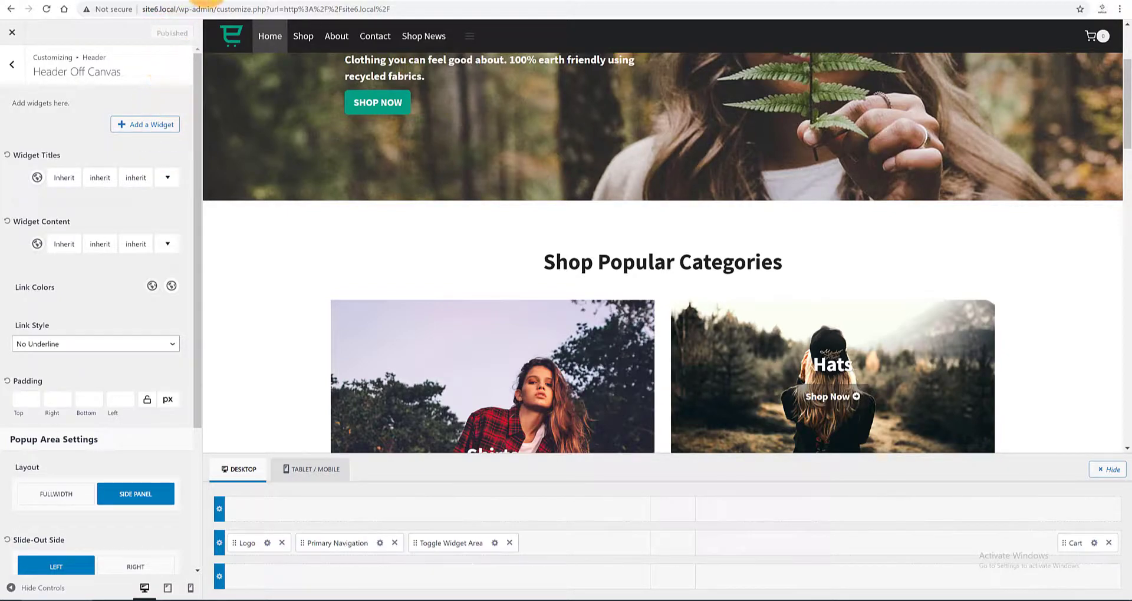
Set the Toggle Widget Area's trigger label to "ALL" and publish the change
{"action": "scroll", "coordinate": [100, 307], "scroll_direction": "down", "scroll_amount": 1}
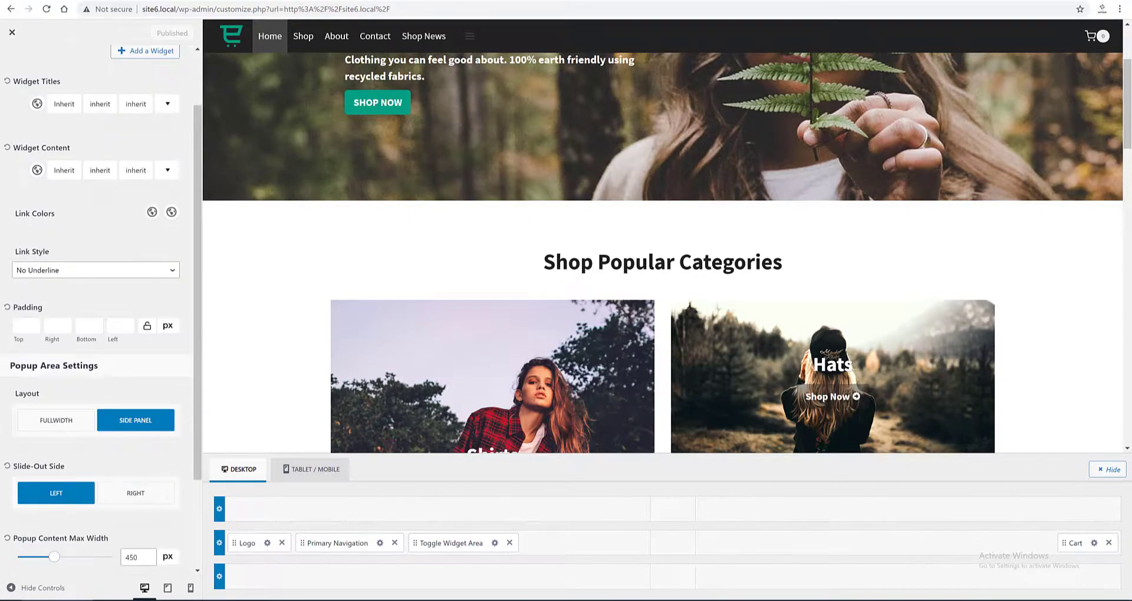
{"action": "left_click", "coordinate": [496, 543]}
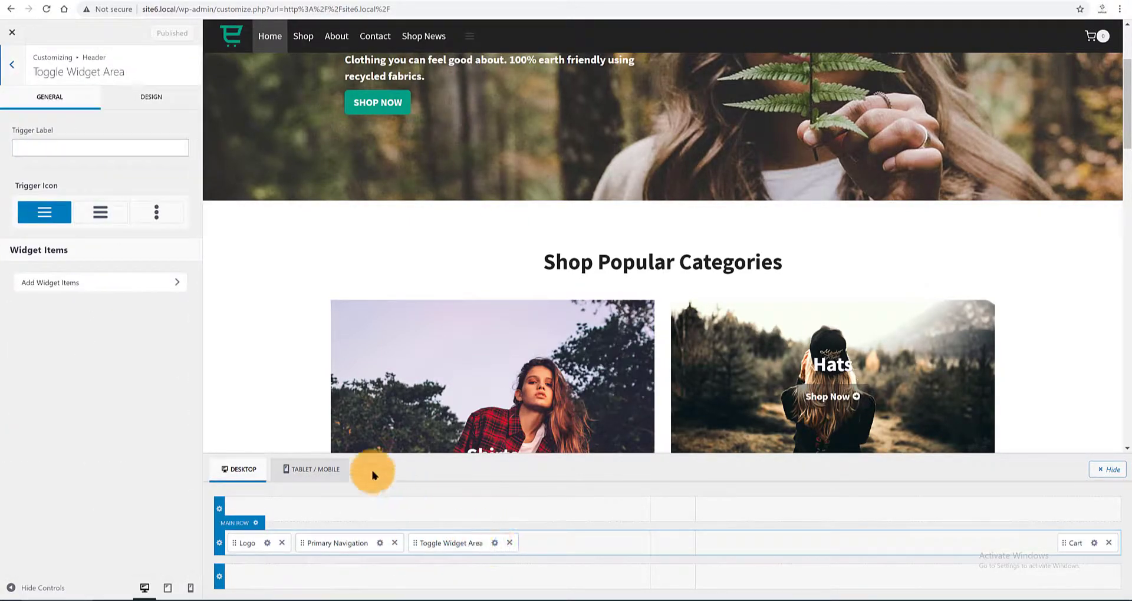
{"action": "left_click", "coordinate": [22, 148]}
{"action": "type", "text": "Al"}
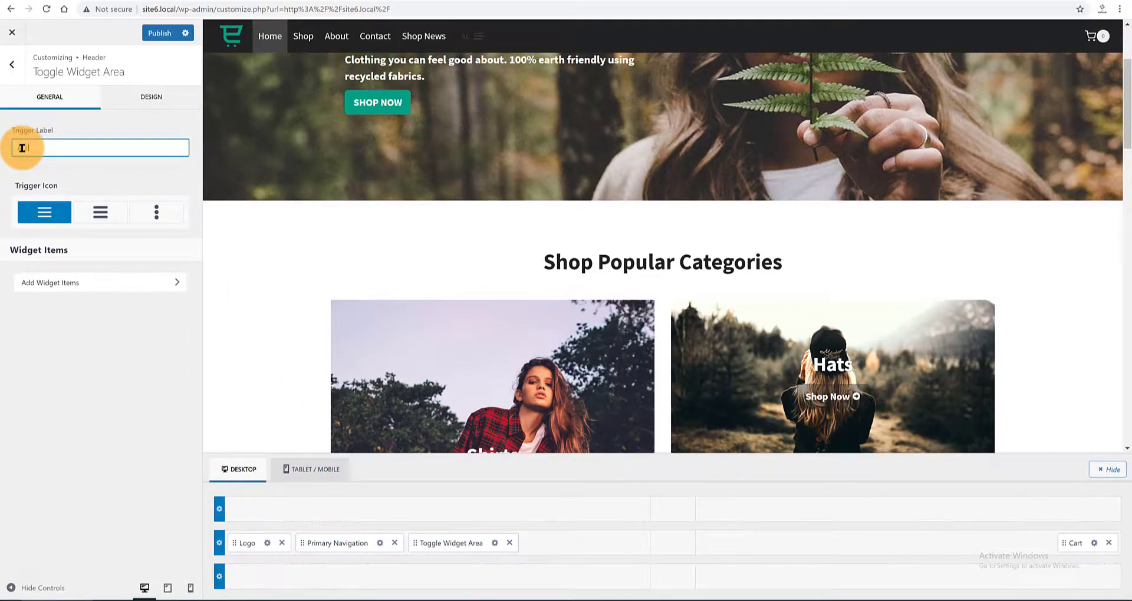
{"action": "type", "text": "L"}
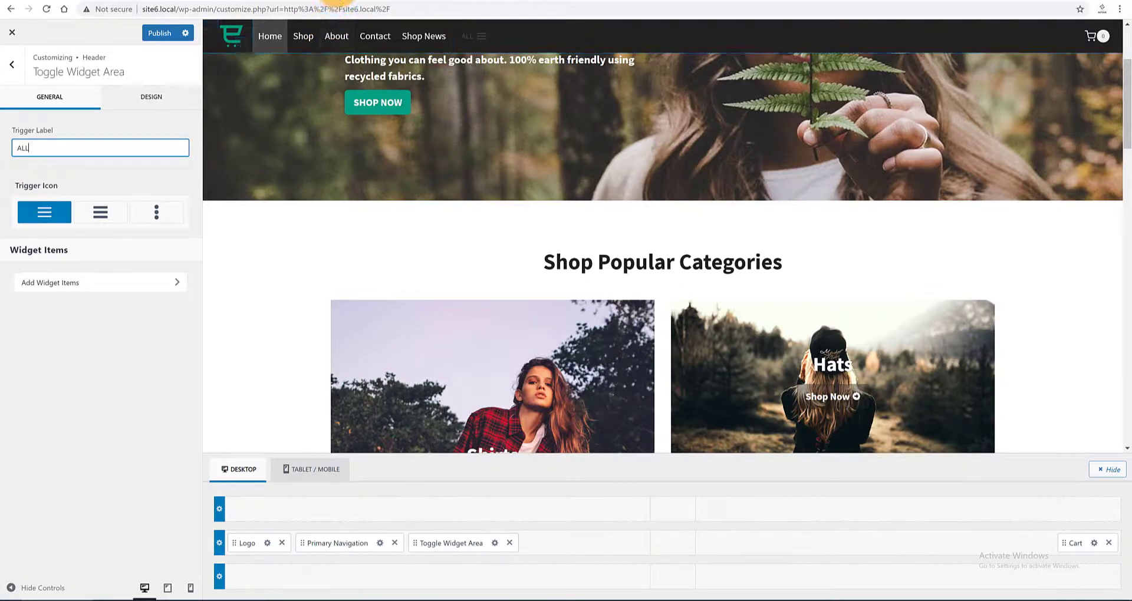
{"action": "left_click", "coordinate": [159, 33]}
In the Toggle Widget Area's design settings, set the icon size to 30 px and the initial trigger color to white FFFFFF
{"action": "left_click", "coordinate": [151, 97]}
{"action": "left_click_drag", "start_coordinate": [151, 222], "coordinate": [116, 221]}
{"action": "type", "text": "1"}
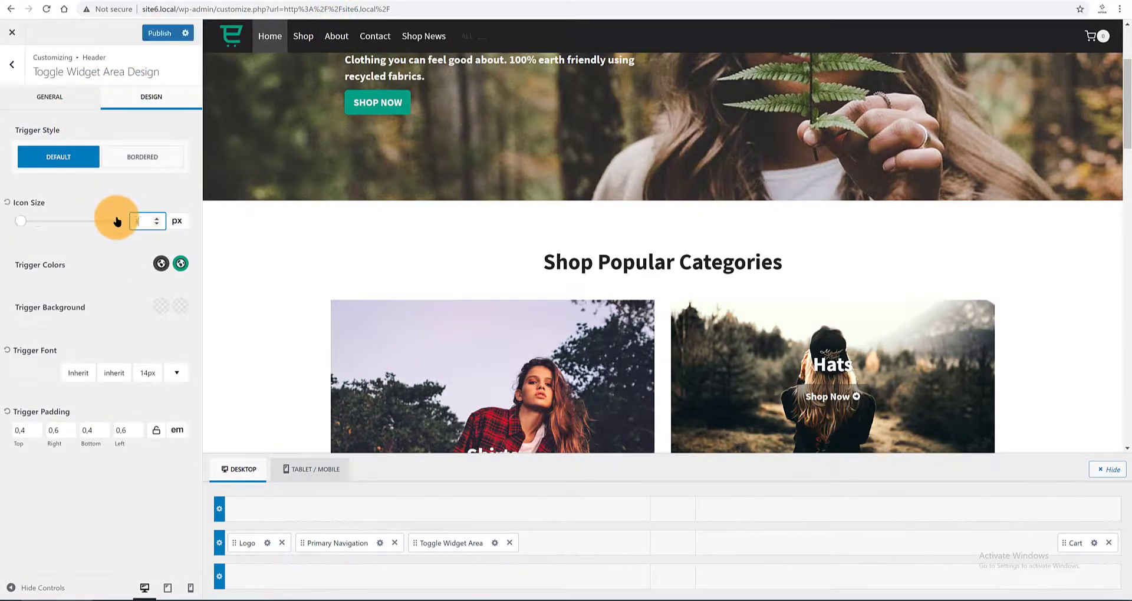
{"action": "left_click", "coordinate": [160, 266]}
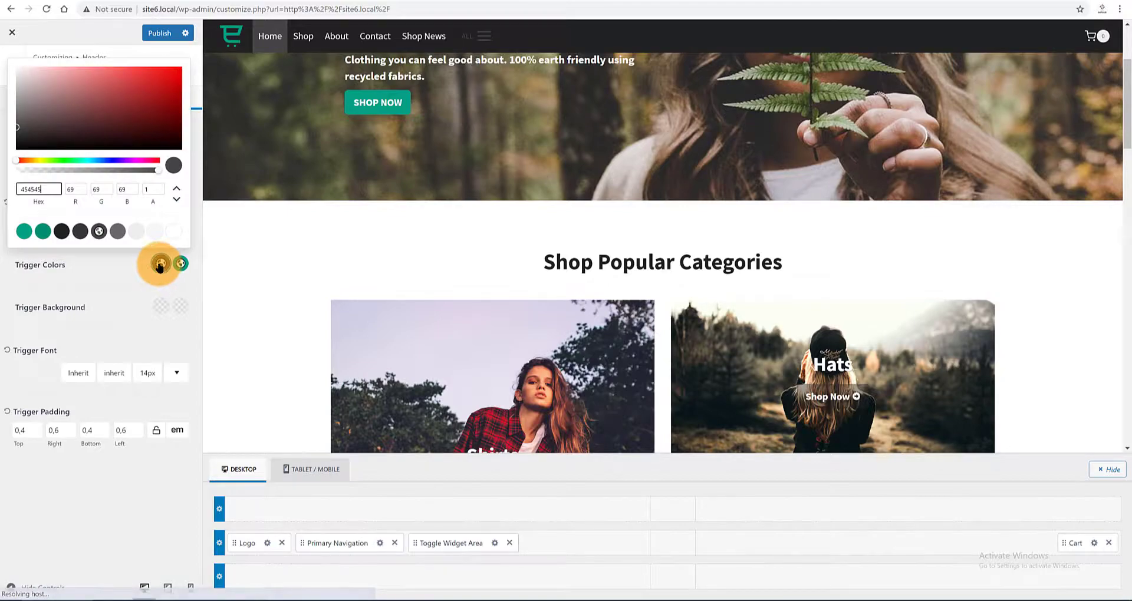
{"action": "left_click", "coordinate": [174, 232]}
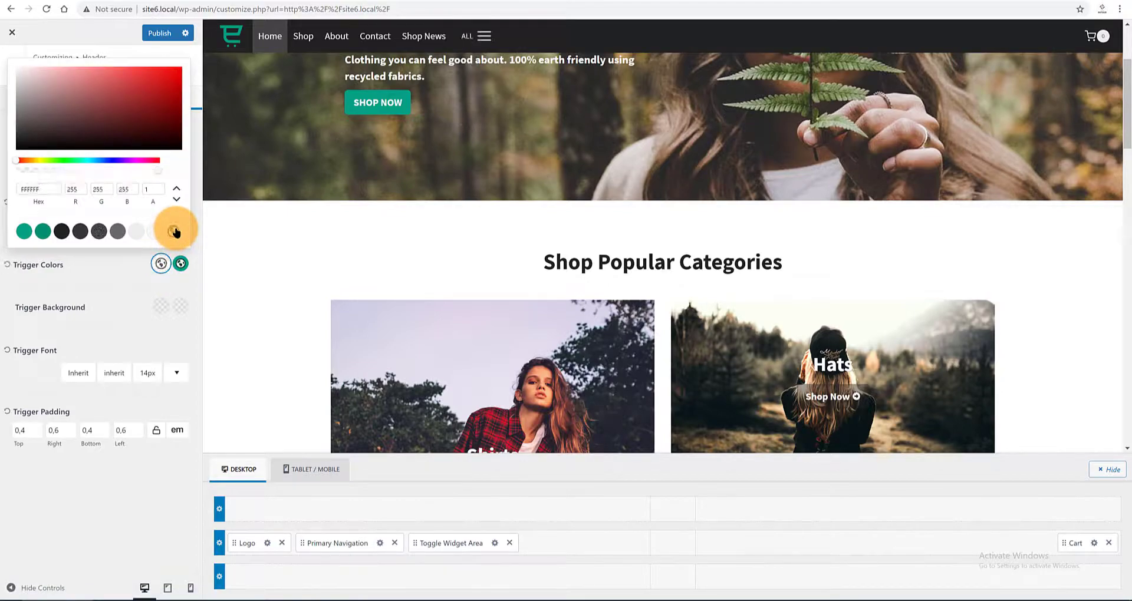
{"action": "left_click", "coordinate": [104, 268]}
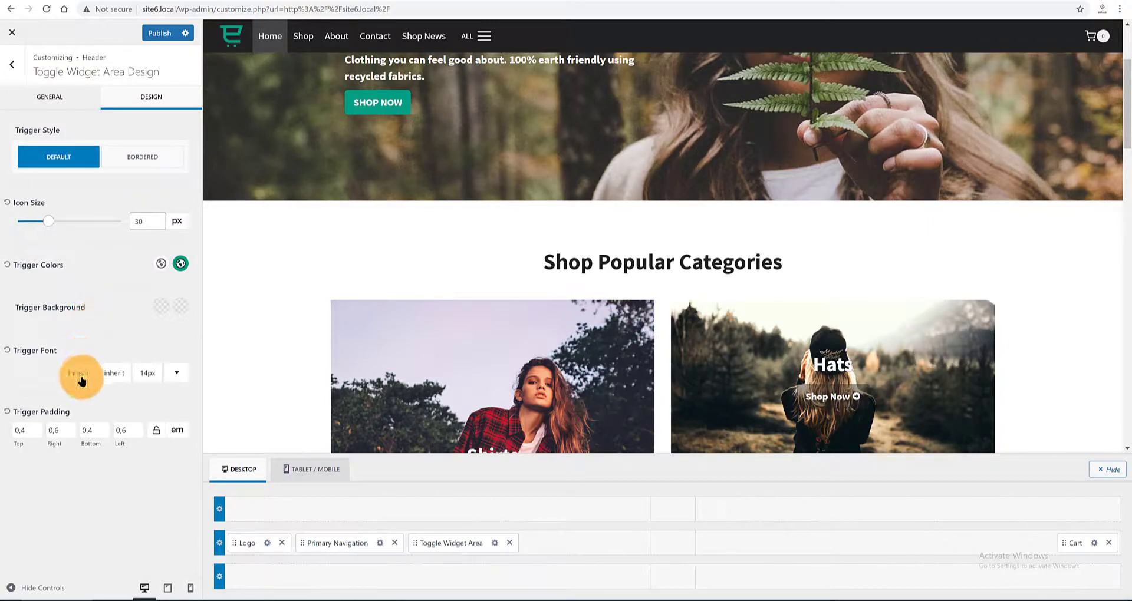
Set the trigger font size to 18 px, publish the change, and return to the header settings
{"action": "left_click", "coordinate": [153, 376]}
{"action": "left_click_drag", "start_coordinate": [125, 223], "coordinate": [113, 221]}
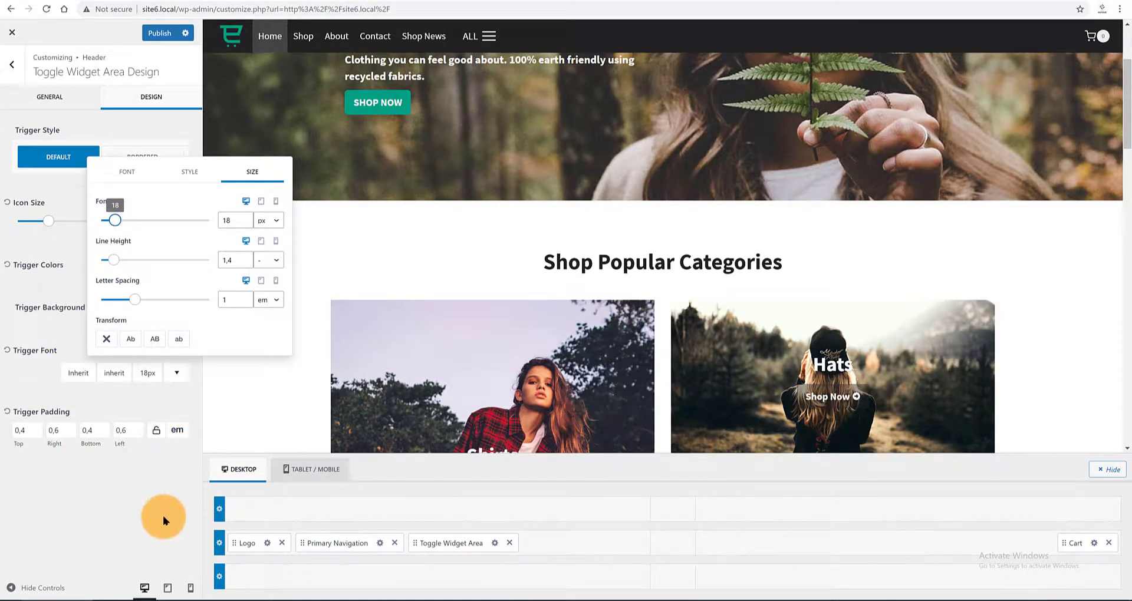
{"action": "left_click", "coordinate": [106, 480]}
{"action": "left_click", "coordinate": [159, 34]}
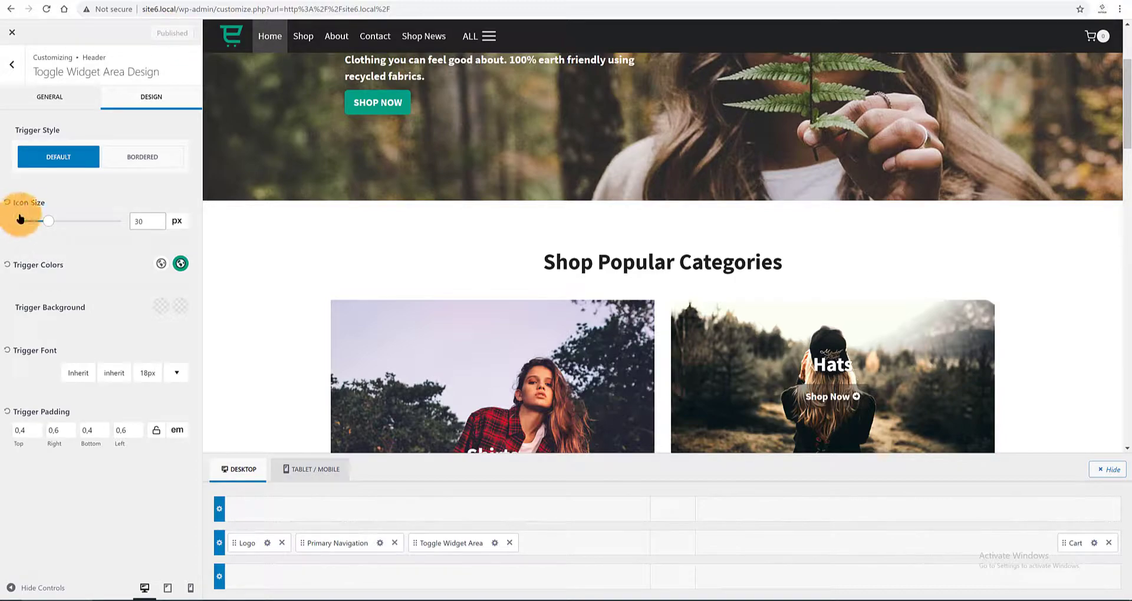
{"action": "left_click", "coordinate": [13, 65]}
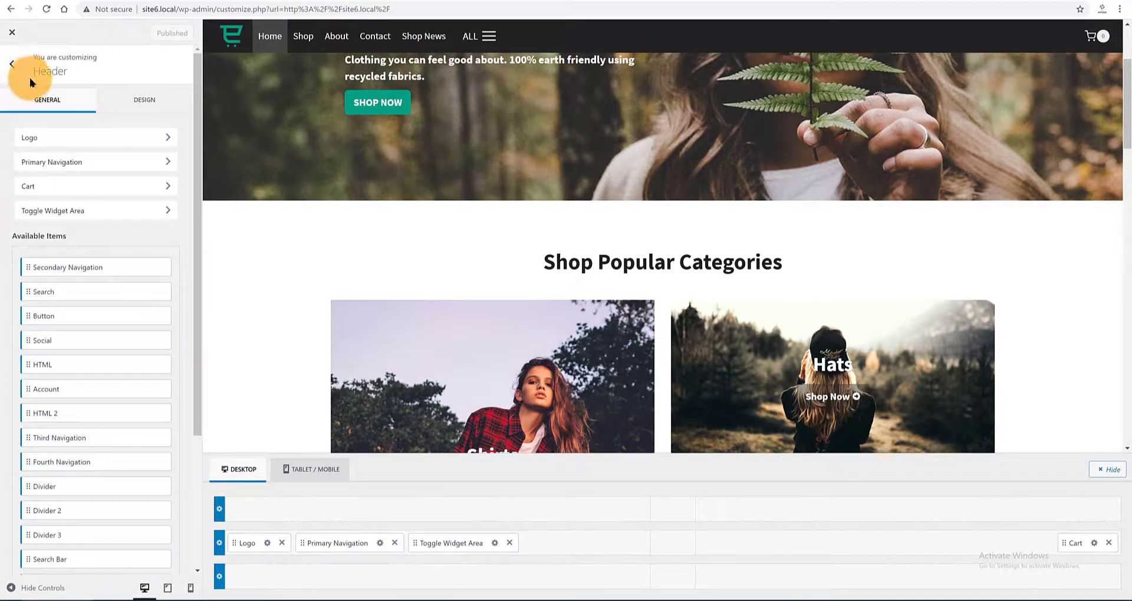
Add a Search widget to the Header Off Canvas area, publish it, and preview the panel through the ALL toggle
{"action": "left_click", "coordinate": [77, 211]}
{"action": "left_click", "coordinate": [83, 288]}
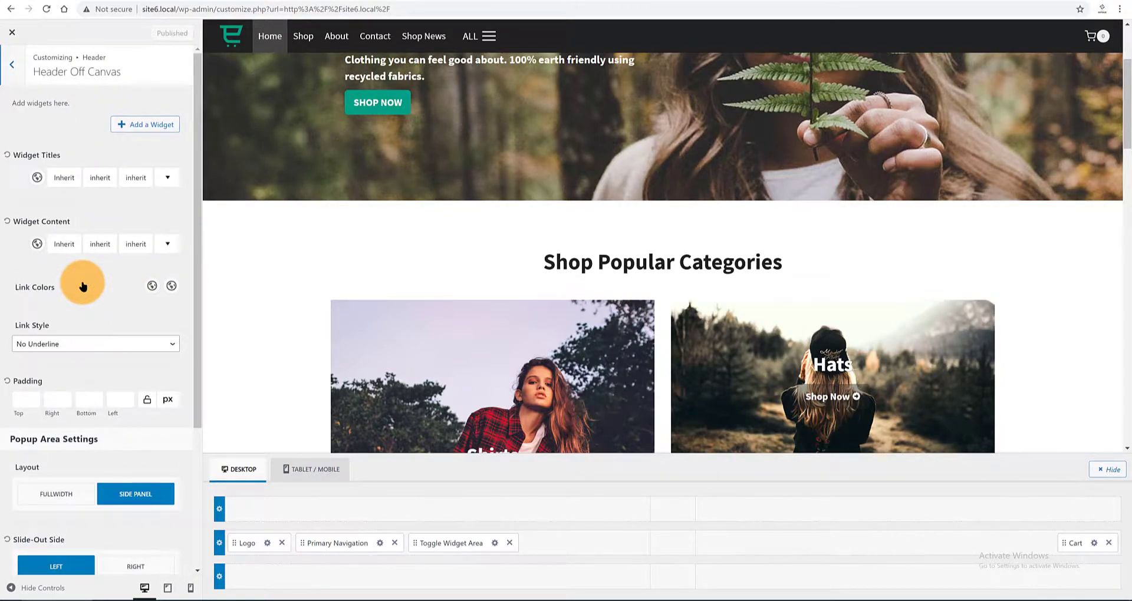
{"action": "left_click", "coordinate": [148, 125]}
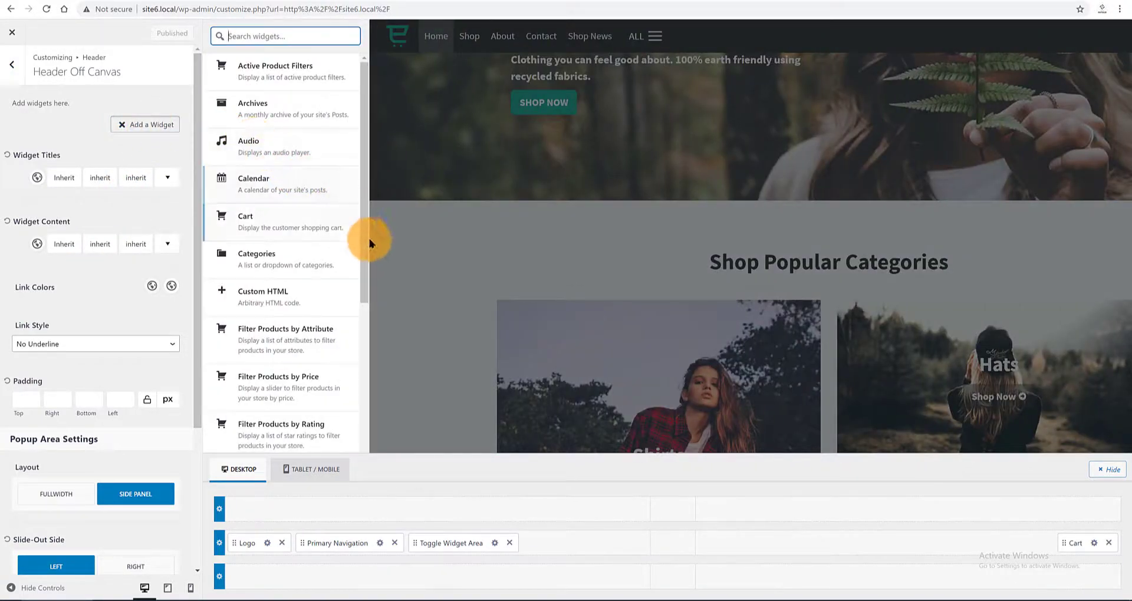
{"action": "scroll", "coordinate": [359, 266], "scroll_direction": "down", "scroll_amount": 1}
{"action": "left_click_drag", "start_coordinate": [360, 270], "coordinate": [359, 471]}
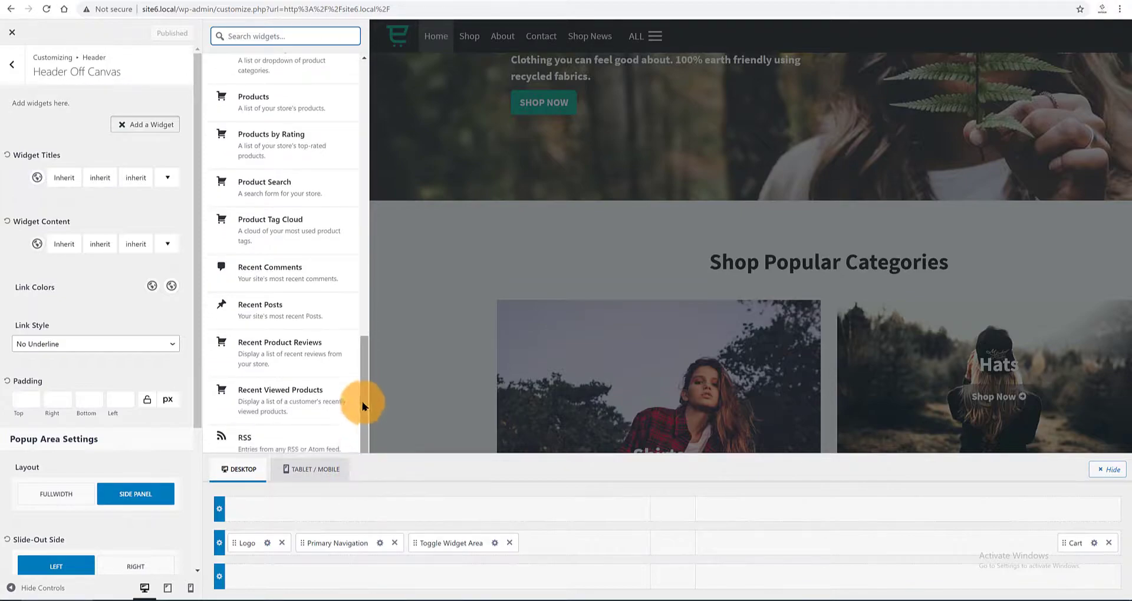
{"action": "left_click_drag", "start_coordinate": [363, 400], "coordinate": [362, 450]}
{"action": "left_click", "coordinate": [280, 443]}
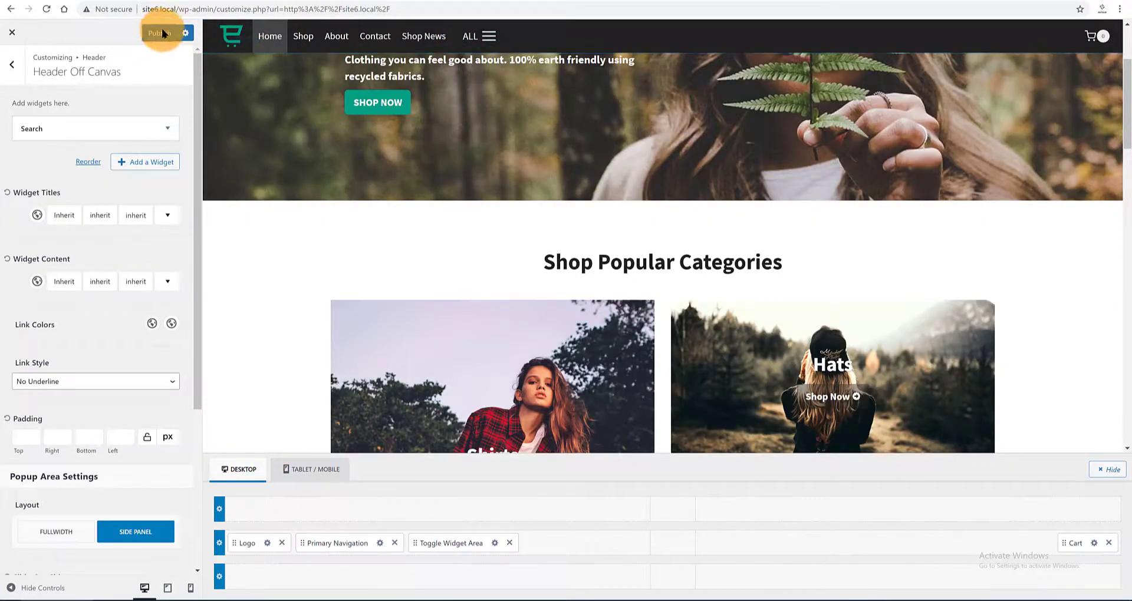
{"action": "left_click", "coordinate": [160, 33]}
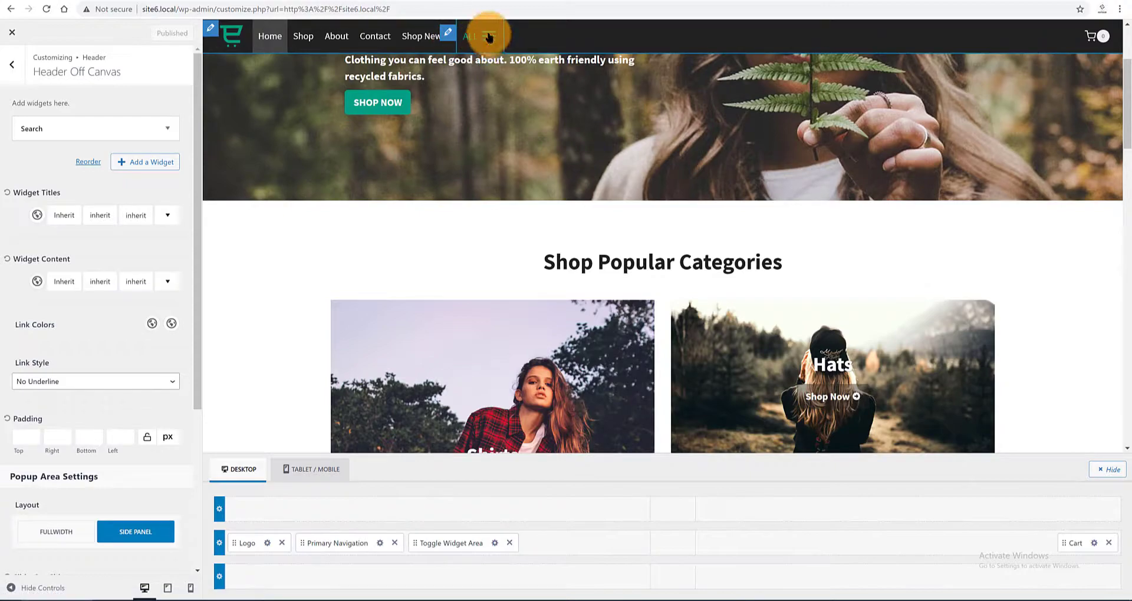
{"action": "left_click", "coordinate": [489, 36]}
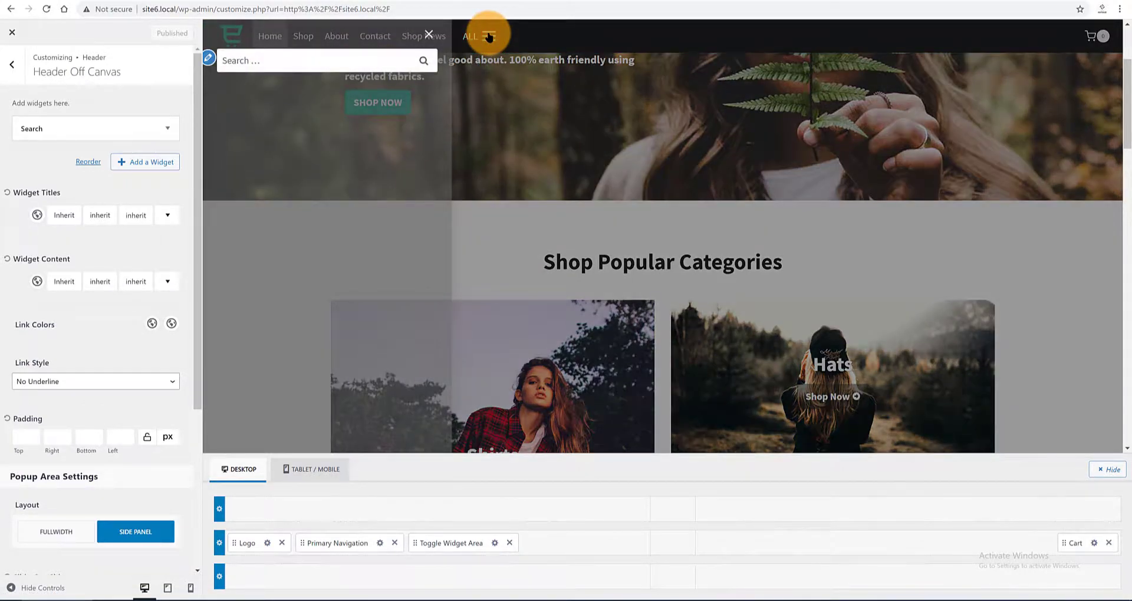
{"action": "left_click", "coordinate": [487, 36]}
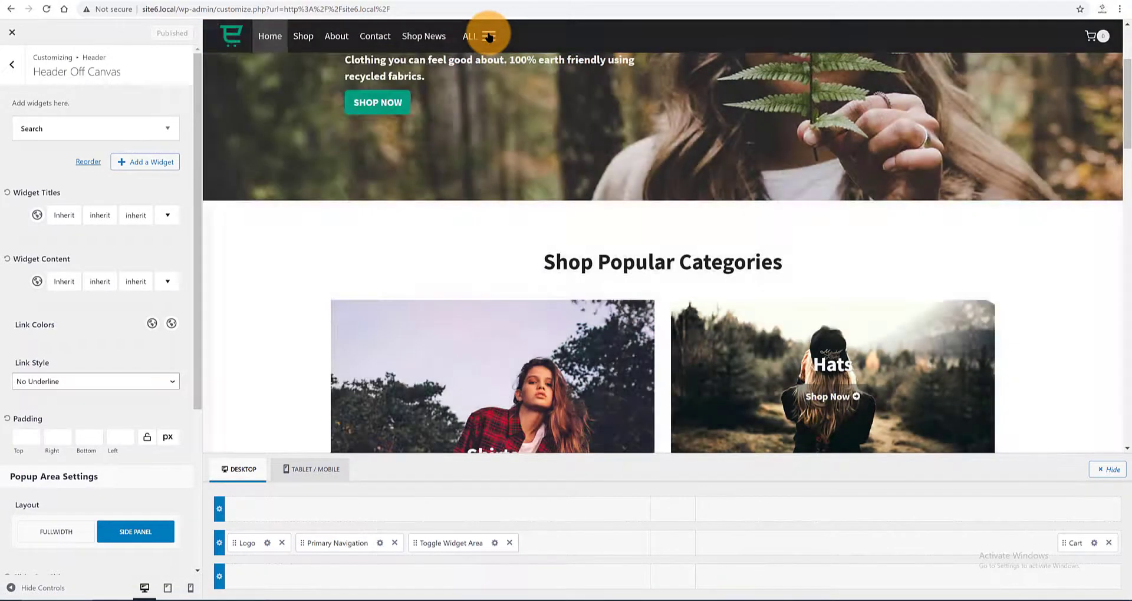
Review the menu locations through the Primary Navigation settings, keep Shop Menu selected for Primary, and go back
{"action": "left_click", "coordinate": [378, 543]}
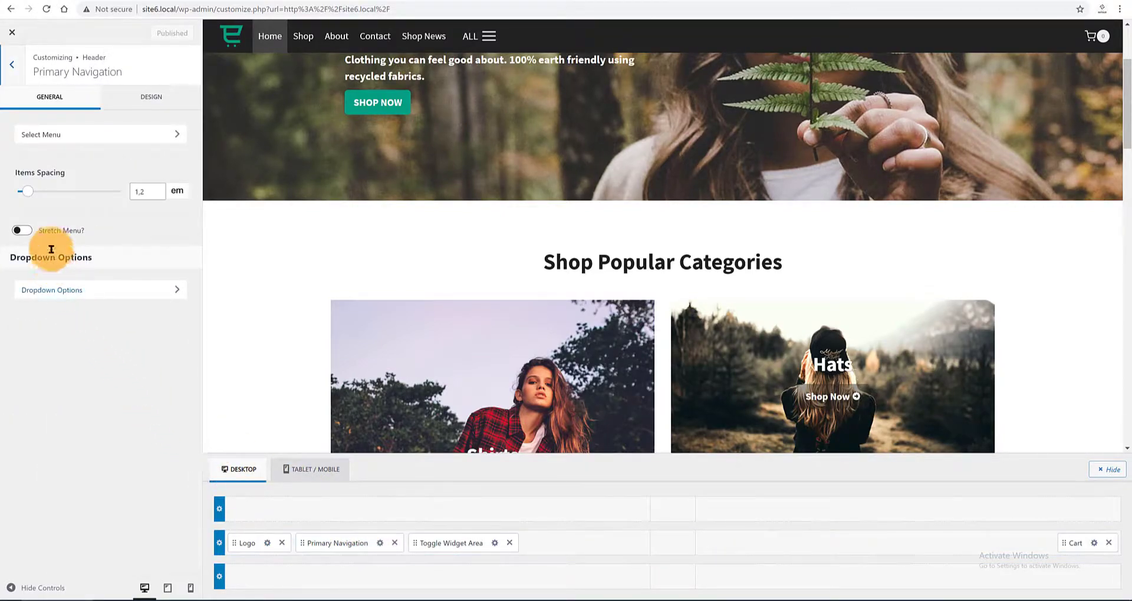
{"action": "left_click", "coordinate": [106, 135]}
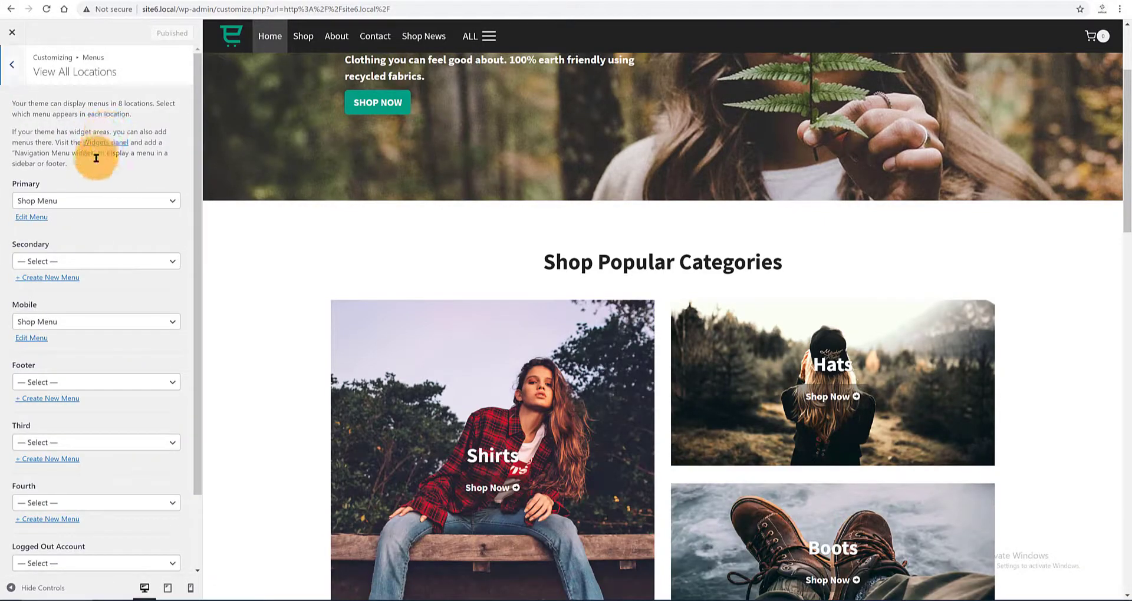
{"action": "left_click", "coordinate": [83, 203]}
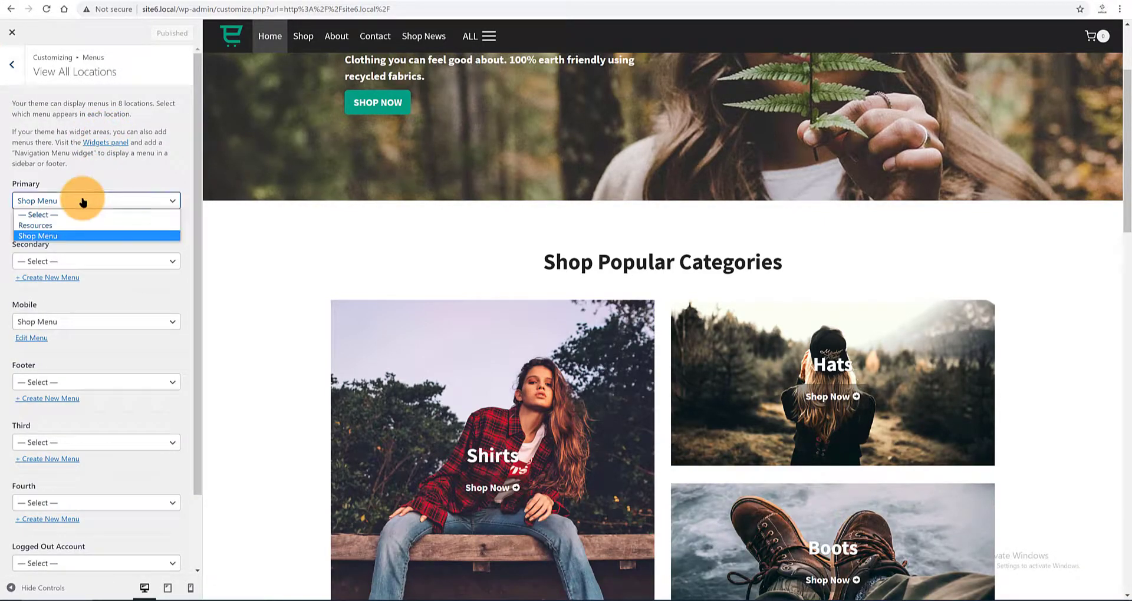
{"action": "left_click", "coordinate": [64, 235]}
{"action": "scroll", "coordinate": [88, 194], "scroll_direction": "down", "scroll_amount": 1}
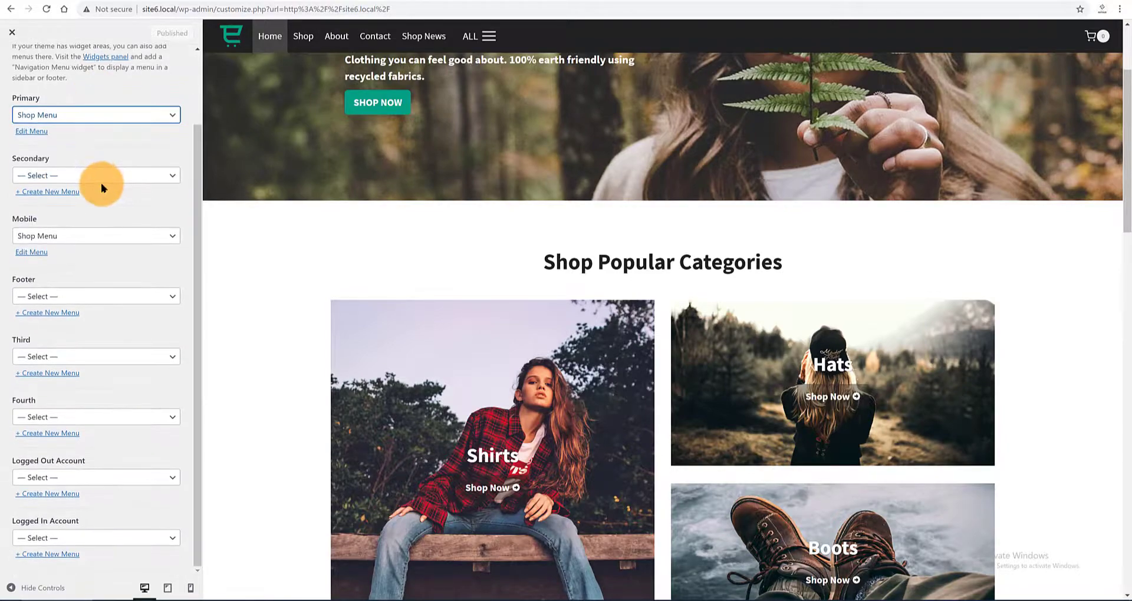
{"action": "scroll", "coordinate": [97, 194], "scroll_direction": "up", "scroll_amount": 1}
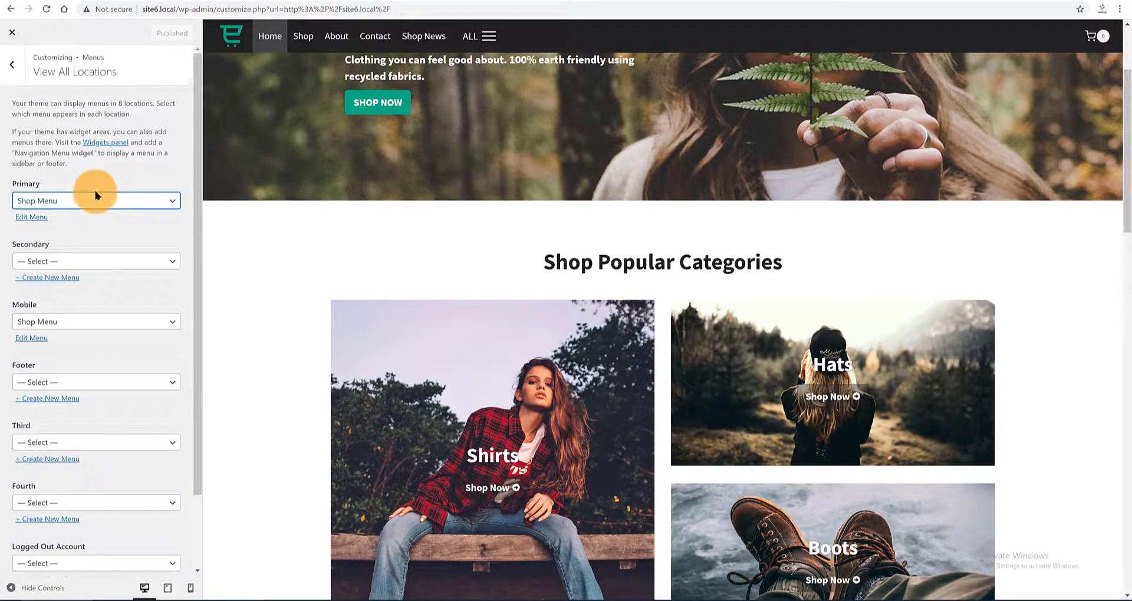
{"action": "left_click", "coordinate": [12, 66]}
{"action": "left_click", "coordinate": [13, 71]}
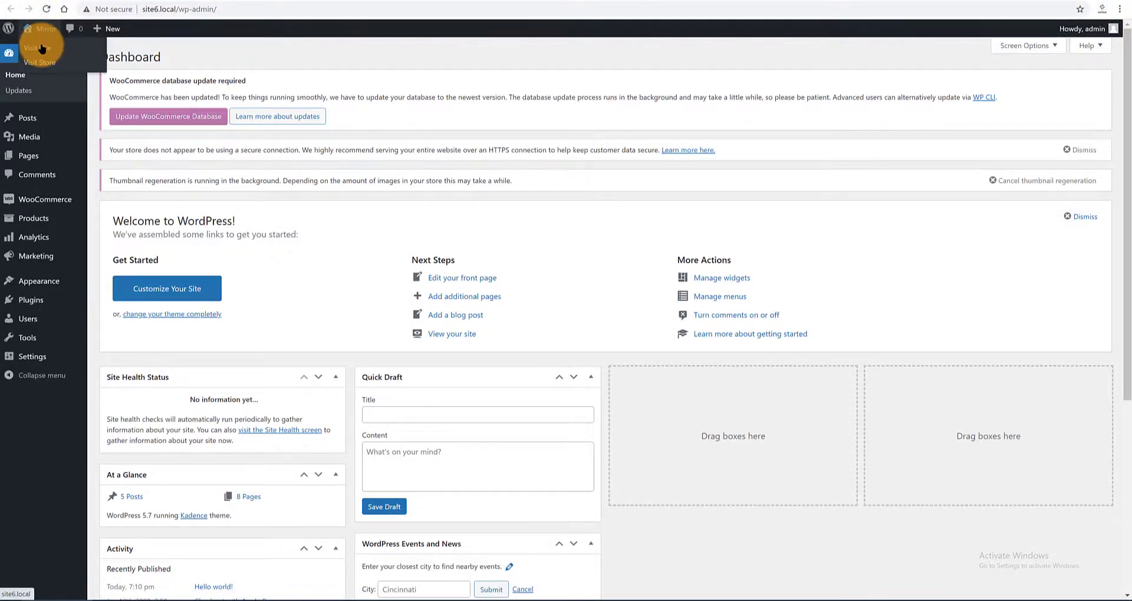
Open the live site in a new tab from the dashboard and return to the header customizer
{"action": "right_click", "coordinate": [41, 48]}
{"action": "left_click", "coordinate": [76, 53]}
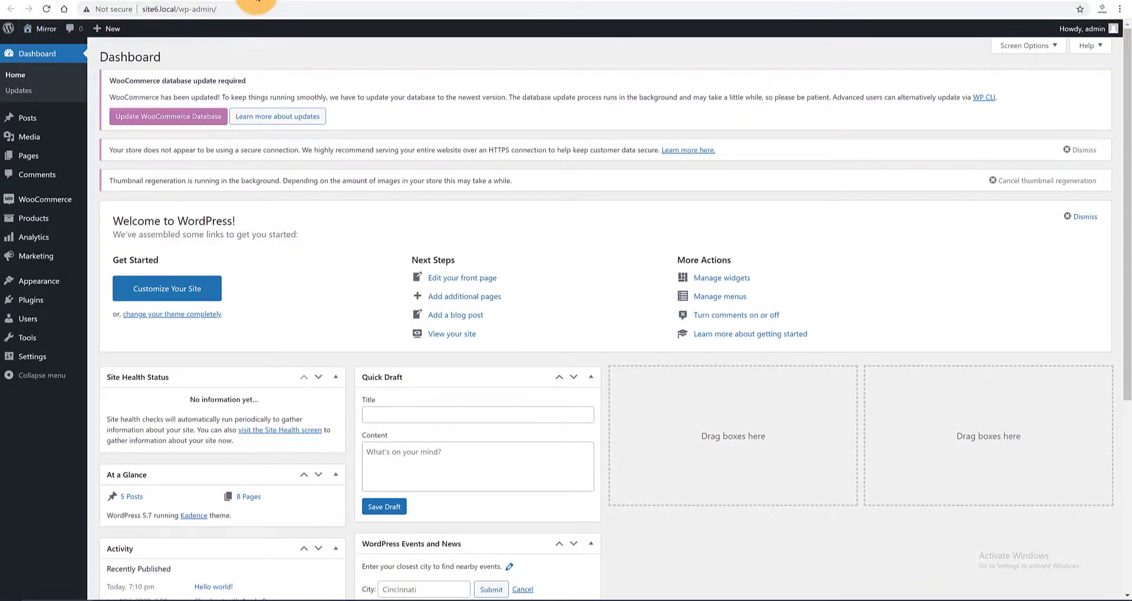
{"action": "left_click", "coordinate": [258, 1]}
{"action": "left_click", "coordinate": [101, 28]}
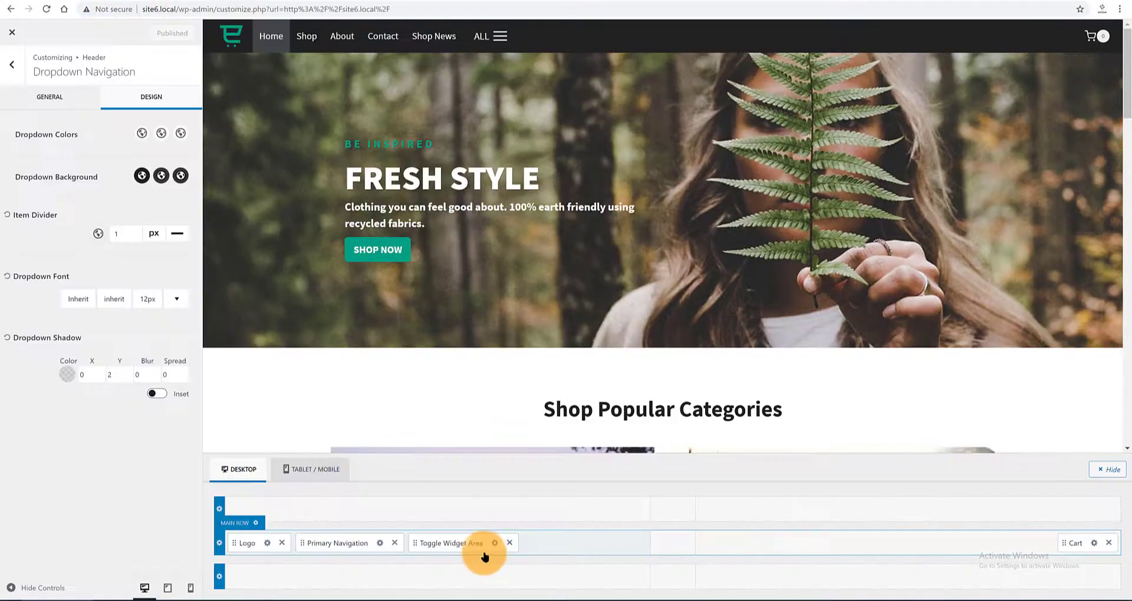
Add a Navigation Menu widget using Shop Menu to the Header Off Canvas area and publish the change
{"action": "left_click", "coordinate": [495, 543]}
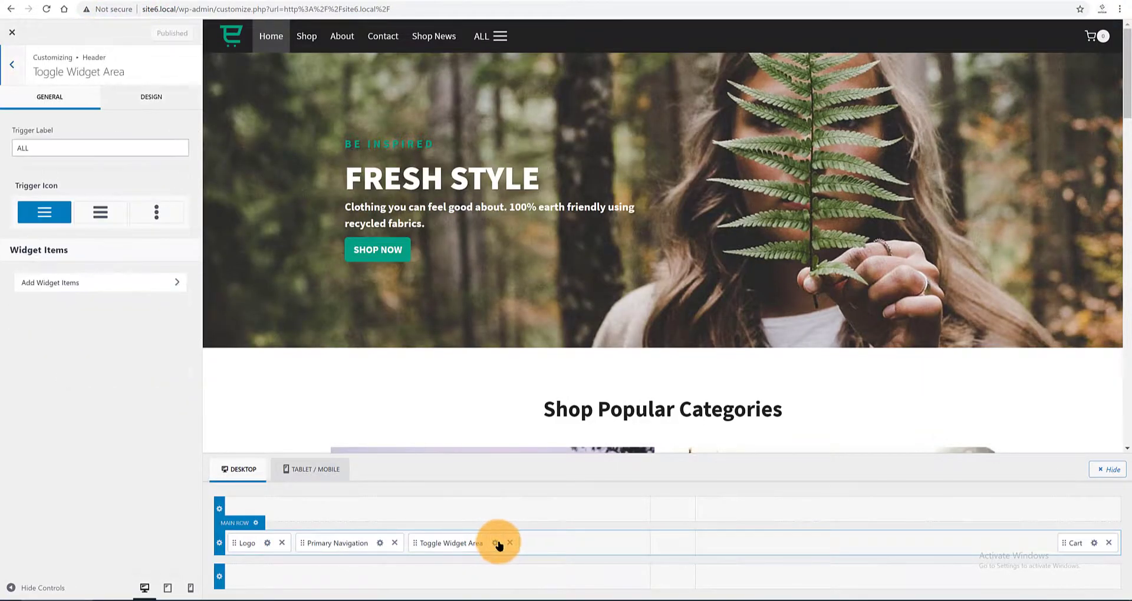
{"action": "left_click", "coordinate": [94, 287]}
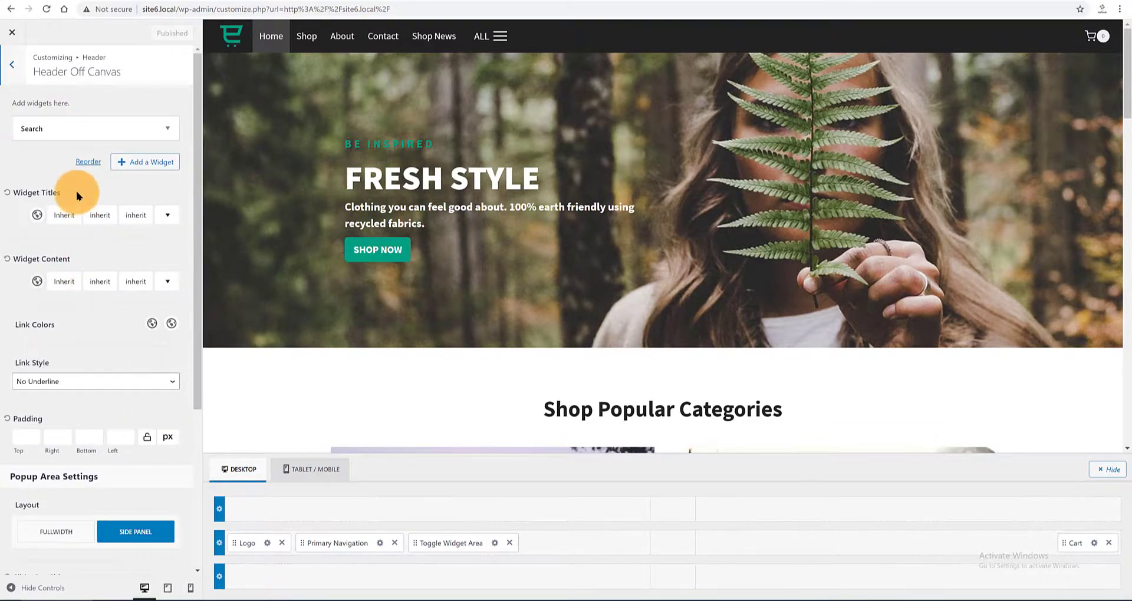
{"action": "left_click", "coordinate": [135, 159]}
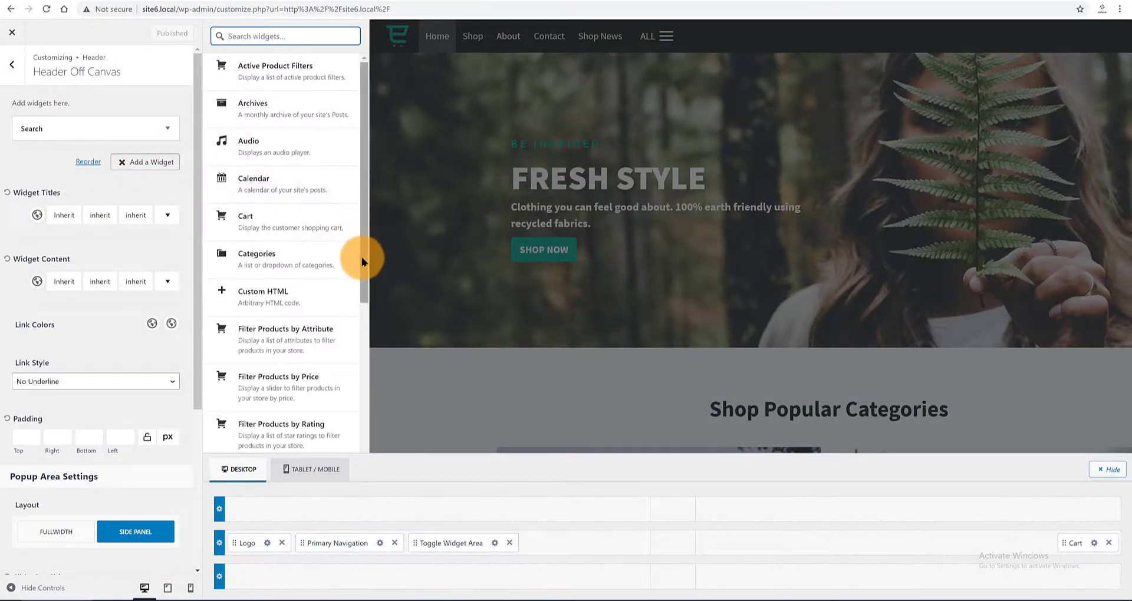
{"action": "scroll", "coordinate": [361, 283], "scroll_direction": "down", "scroll_amount": 3}
{"action": "scroll", "coordinate": [356, 352], "scroll_direction": "down", "scroll_amount": 2}
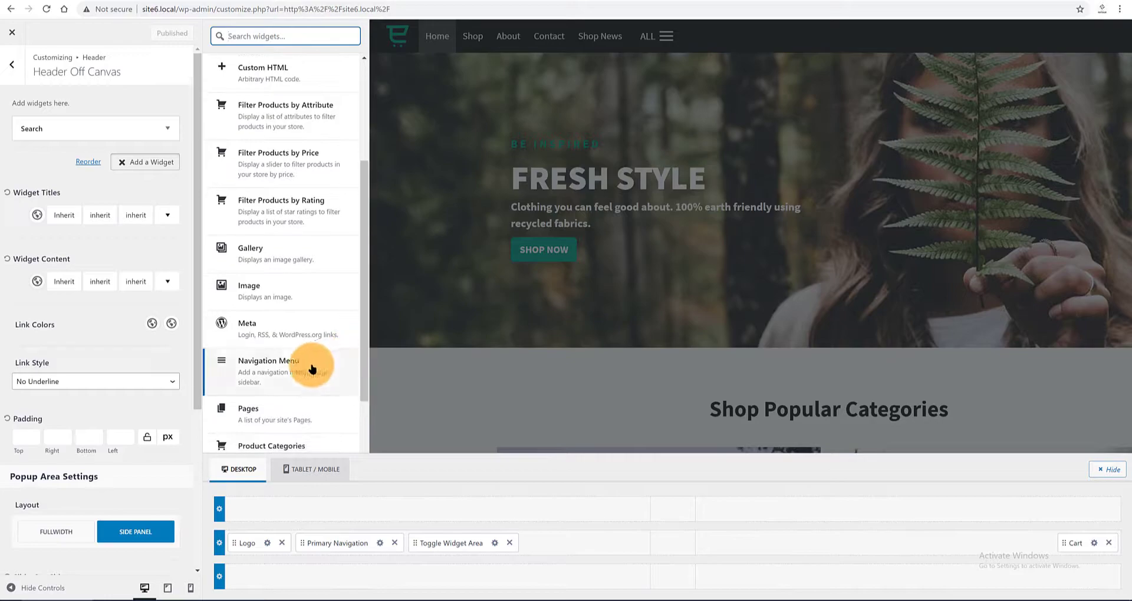
{"action": "left_click", "coordinate": [311, 362]}
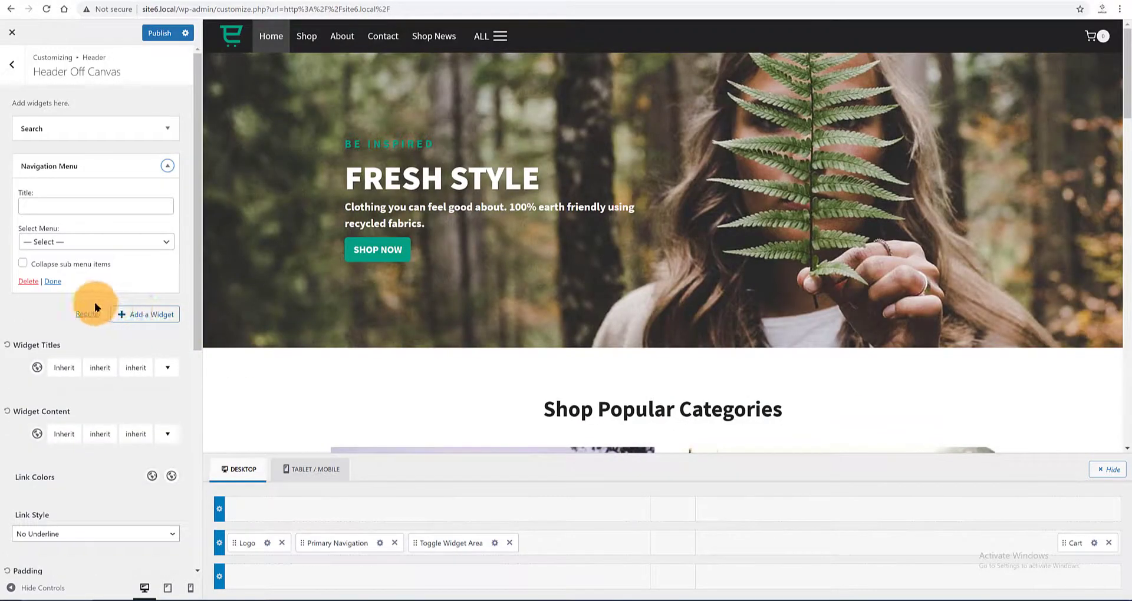
{"action": "left_click", "coordinate": [69, 242]}
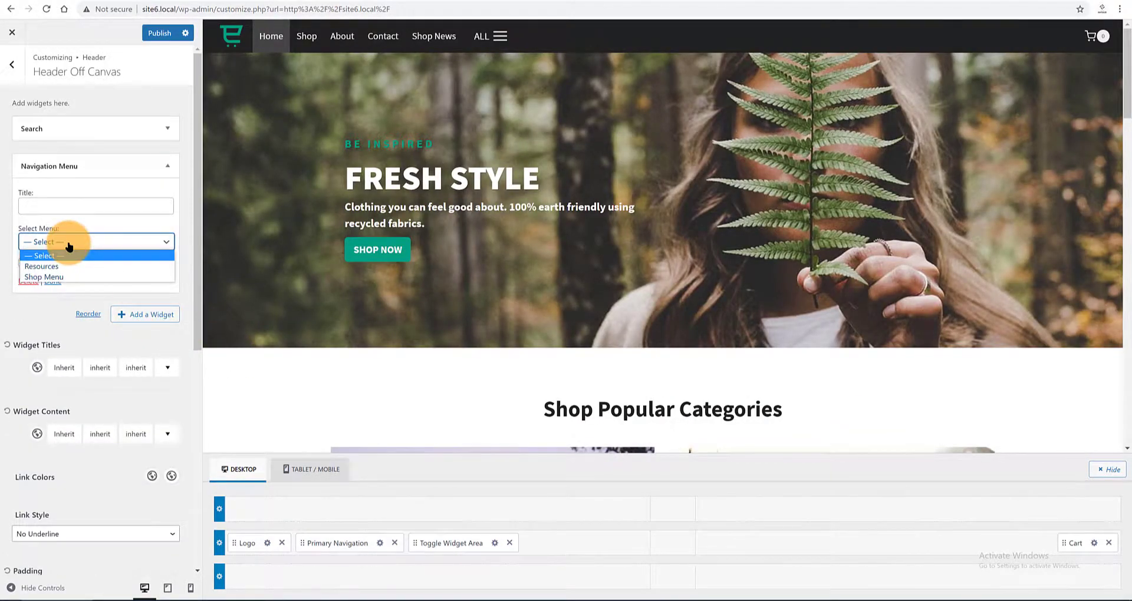
{"action": "left_click", "coordinate": [64, 278]}
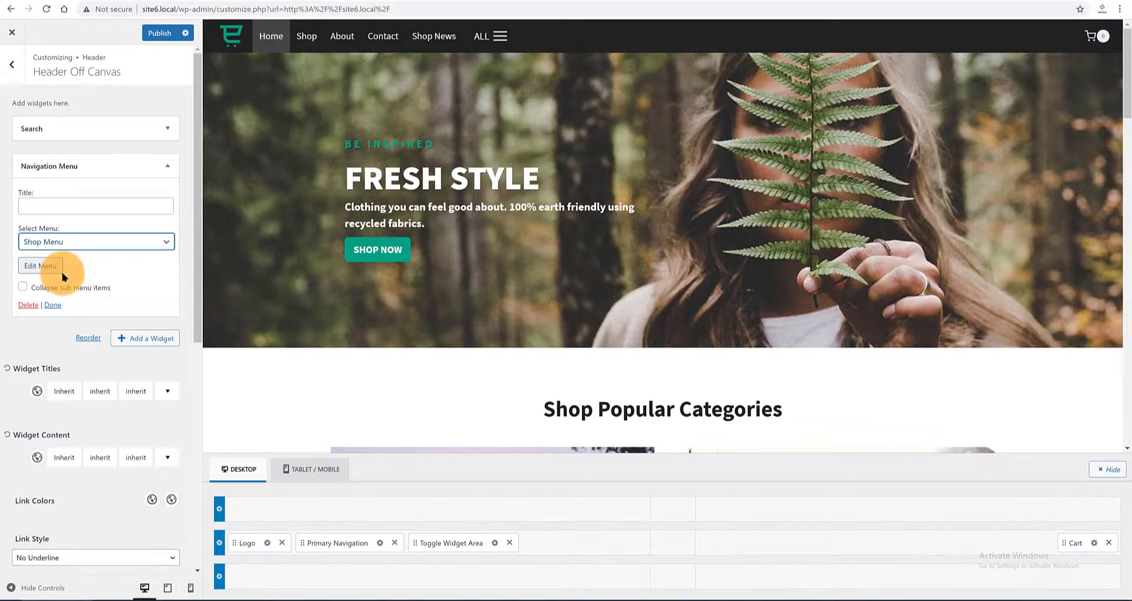
{"action": "left_click", "coordinate": [52, 305]}
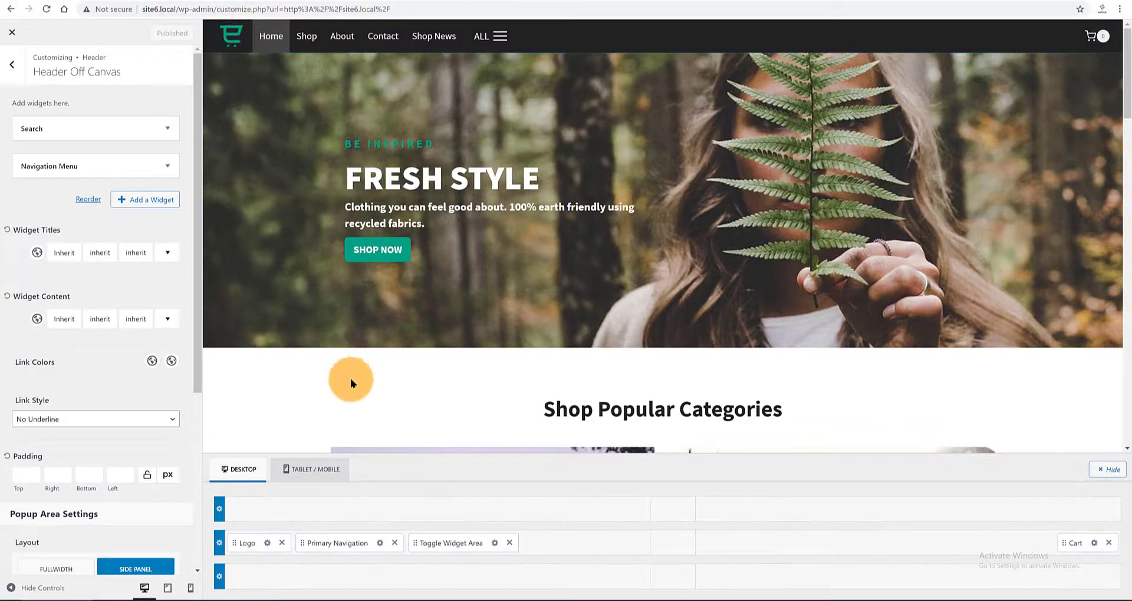
Remove Primary Navigation from the desktop header, publish, check the ALL panel on the live site, and return to the customizer
{"action": "left_click", "coordinate": [395, 543]}
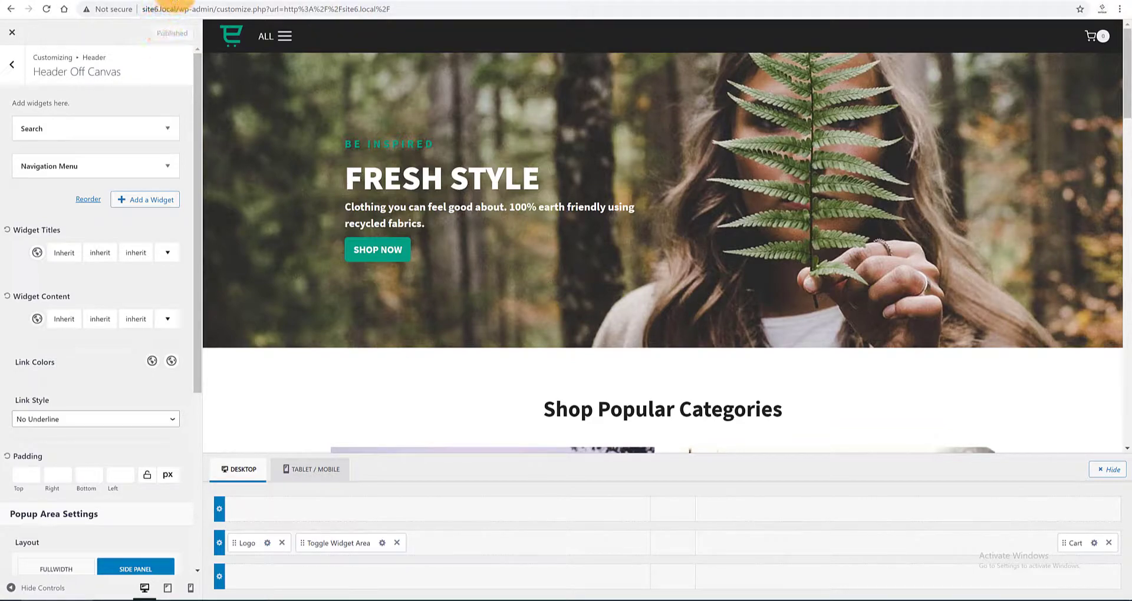
{"action": "left_click", "coordinate": [170, 1]}
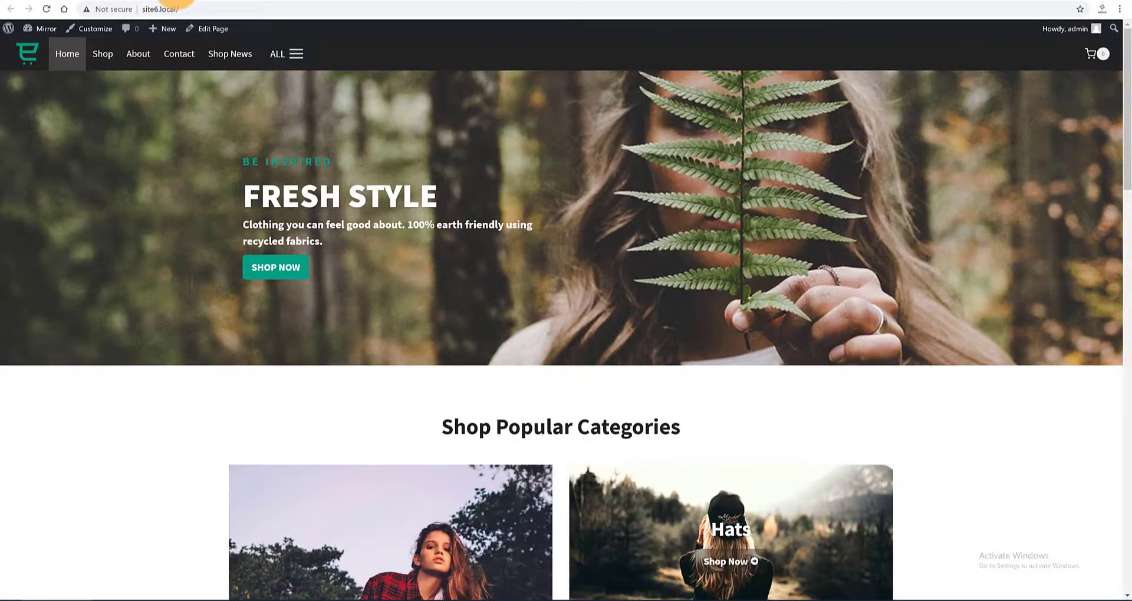
{"action": "left_click", "coordinate": [79, 54]}
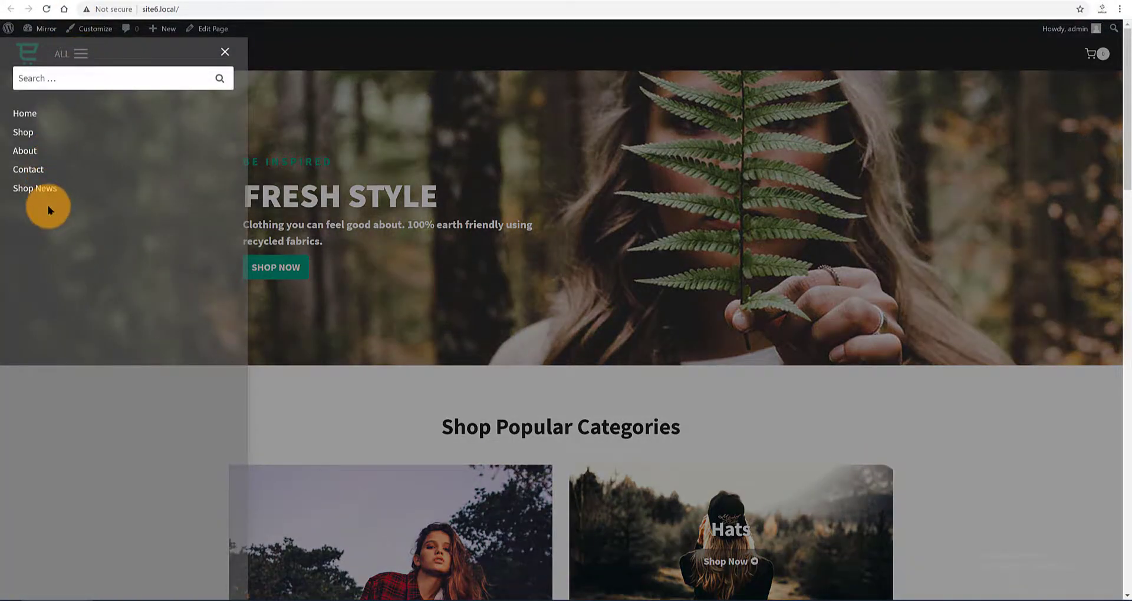
{"action": "left_click", "coordinate": [226, 51]}
{"action": "left_click", "coordinate": [95, 28]}
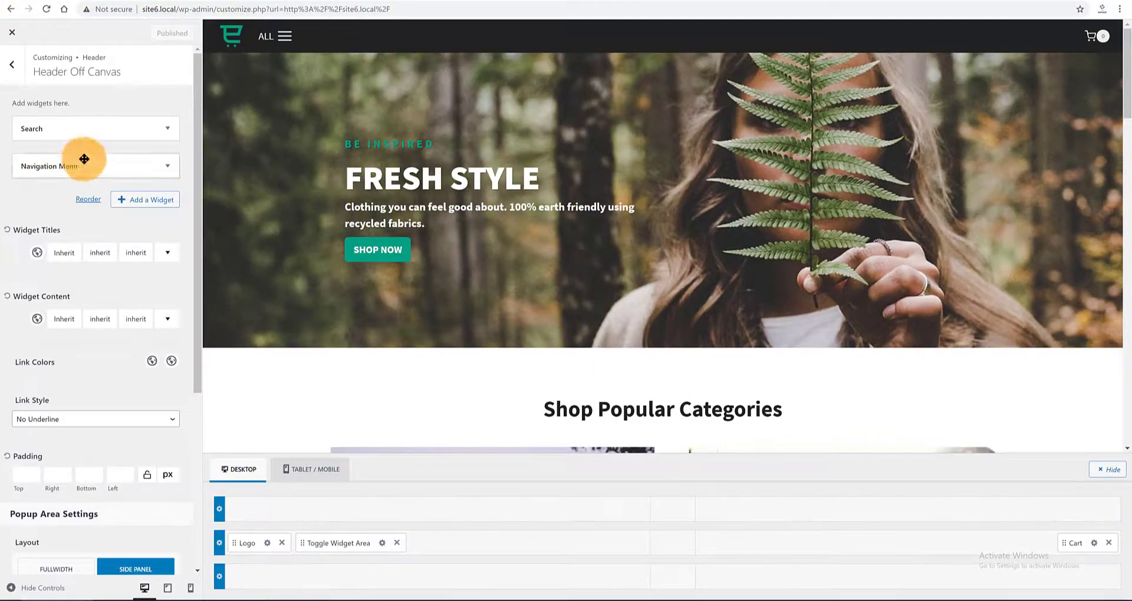
{"action": "left_click", "coordinate": [167, 168]}
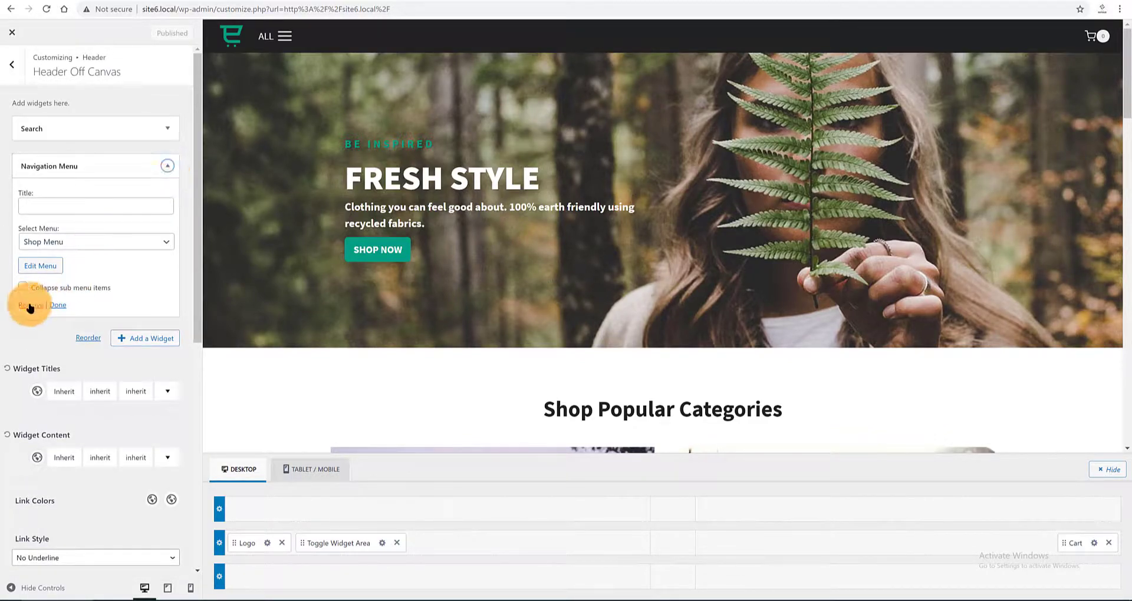
{"action": "left_click", "coordinate": [58, 305]}
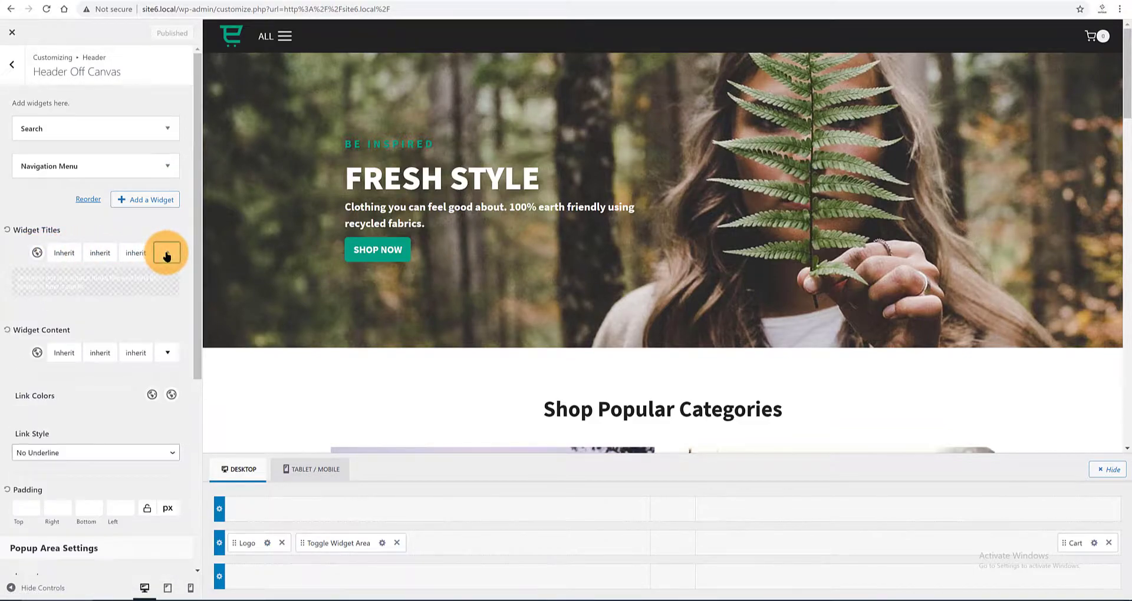
Set the off-canvas Widget Titles to 18 px font size, 1.25 line height and uppercase transform
{"action": "left_click", "coordinate": [144, 253]}
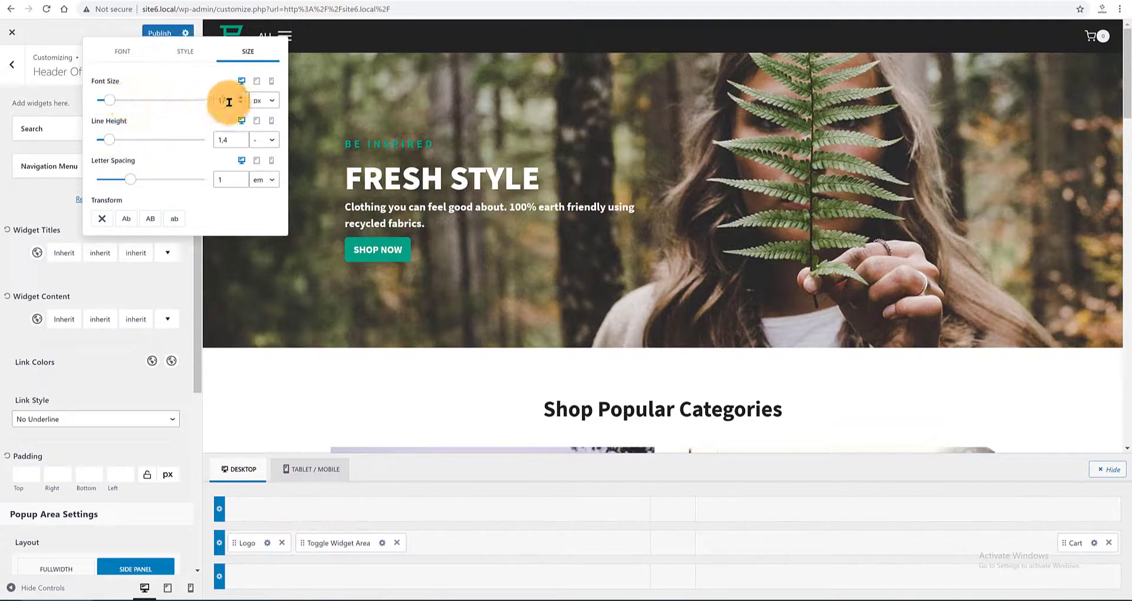
{"action": "left_click_drag", "start_coordinate": [228, 102], "coordinate": [215, 100]}
{"action": "type", "text": "18"}
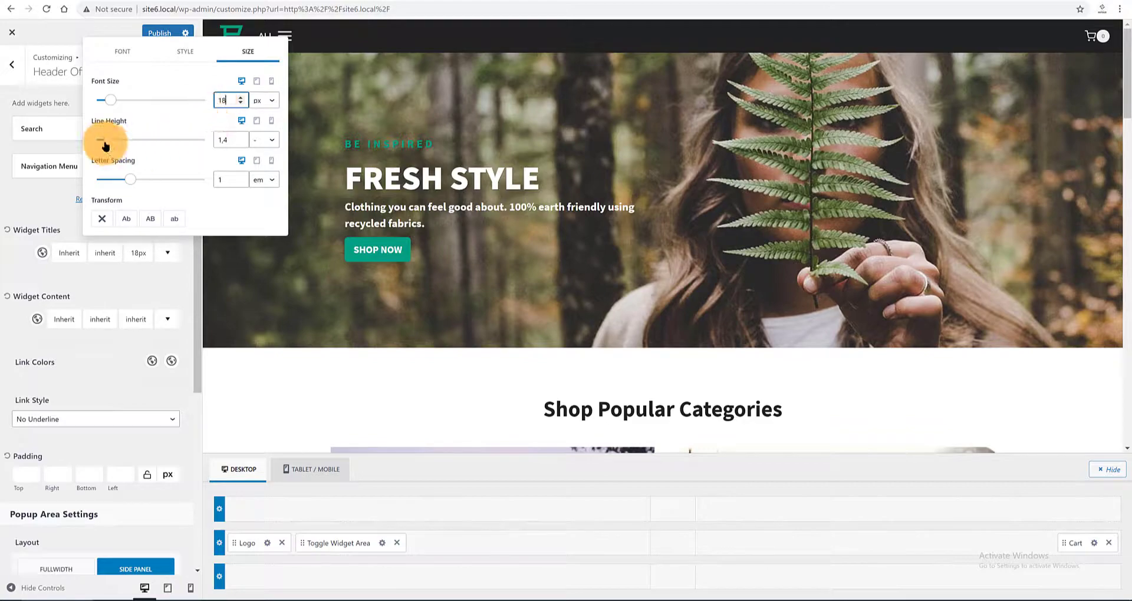
{"action": "left_click_drag", "start_coordinate": [104, 141], "coordinate": [107, 141]}
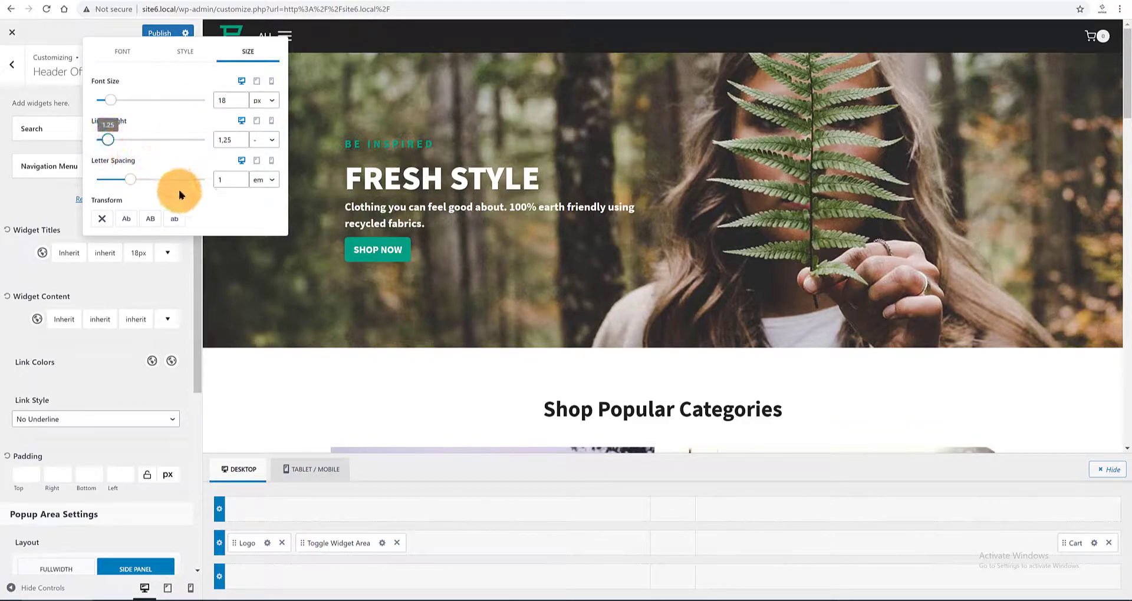
{"action": "left_click", "coordinate": [151, 219]}
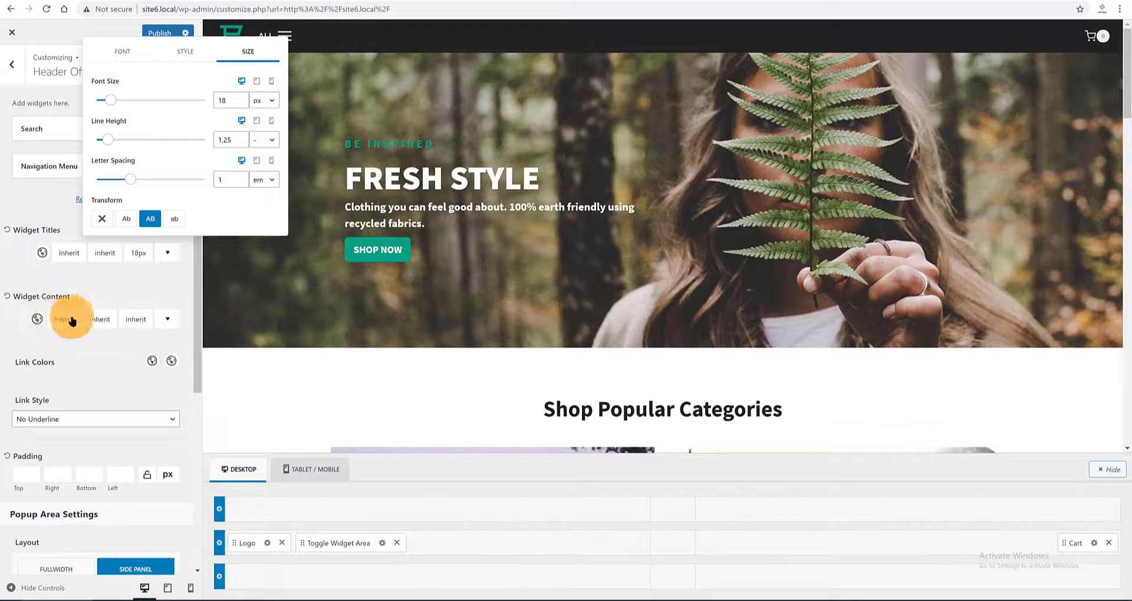
Set the off-canvas Widget Content text transform to uppercase
{"action": "left_click", "coordinate": [94, 320]}
{"action": "left_click", "coordinate": [94, 319]}
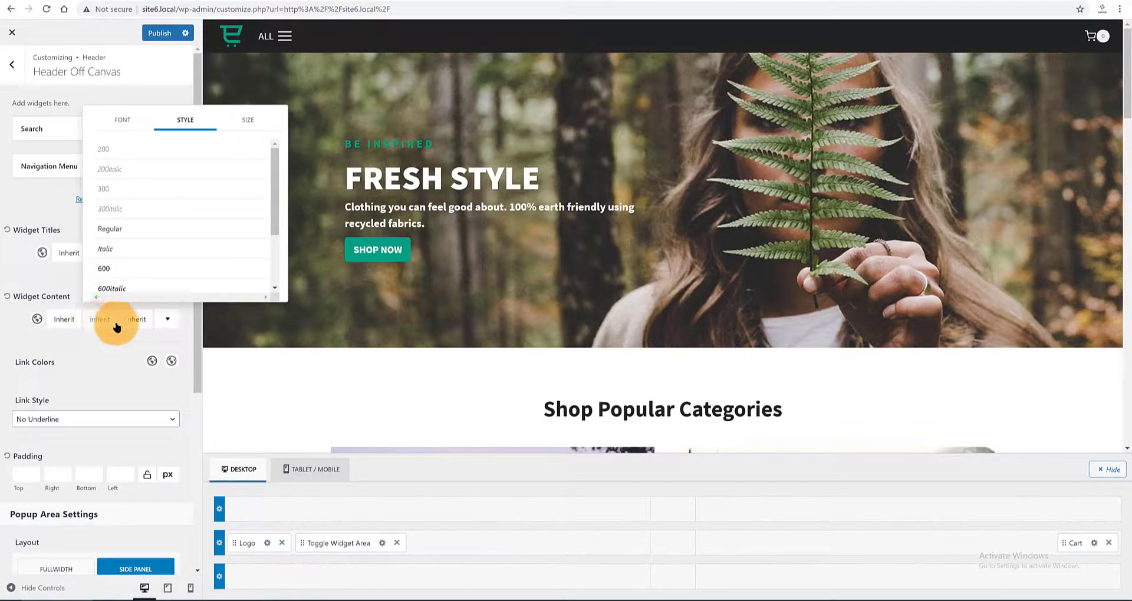
{"action": "left_click", "coordinate": [135, 320]}
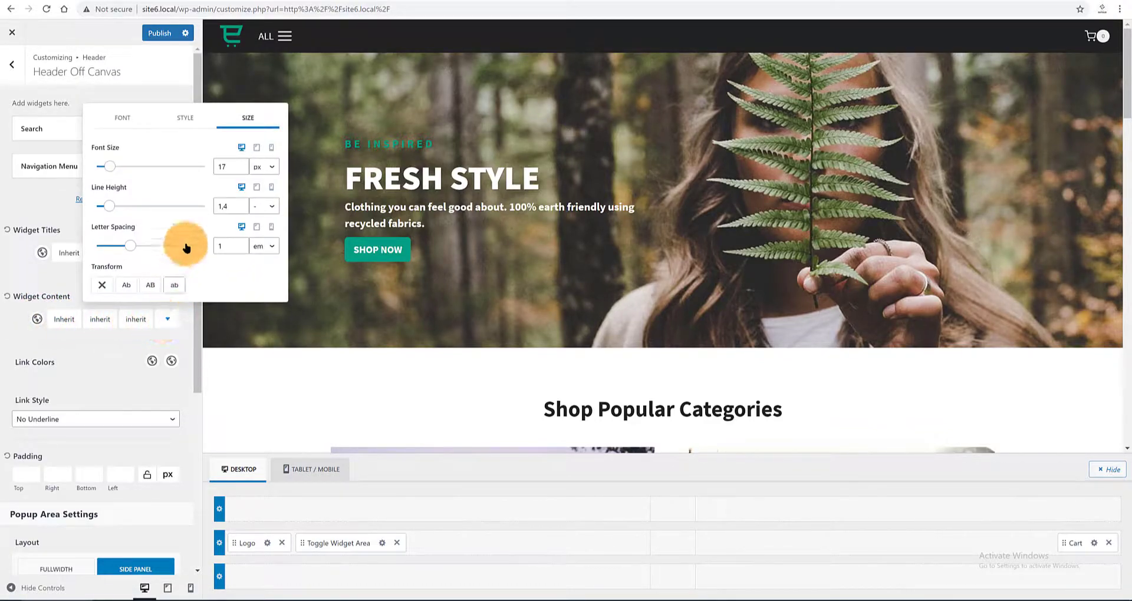
{"action": "left_click", "coordinate": [150, 285]}
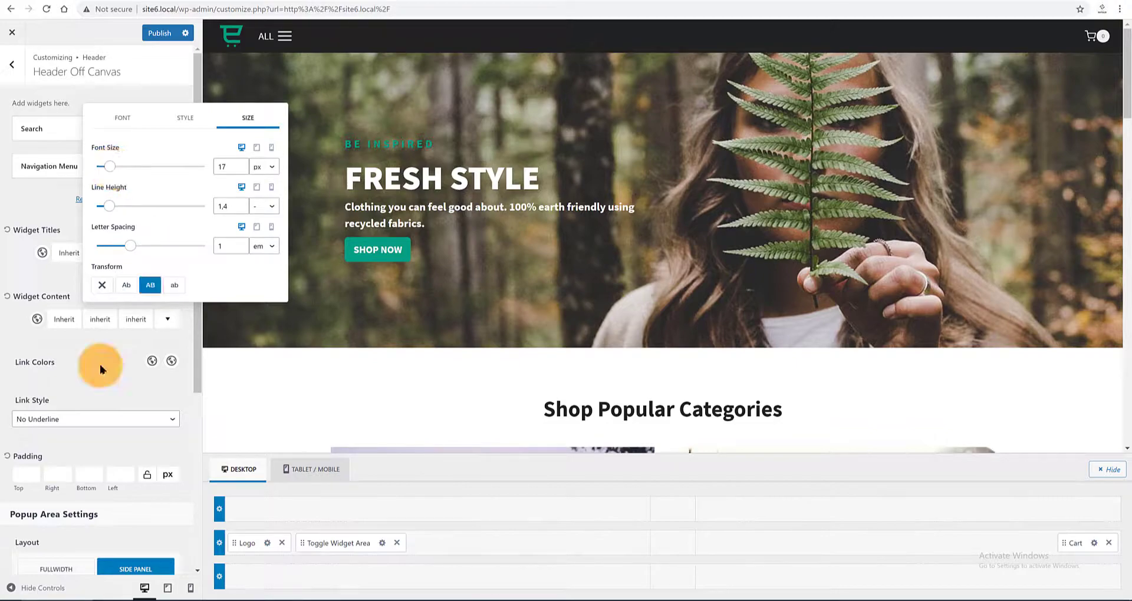
Set the second off-canvas Link Colors swatch to the green palette color 008F72 and publish the changes
{"action": "left_click", "coordinate": [171, 362]}
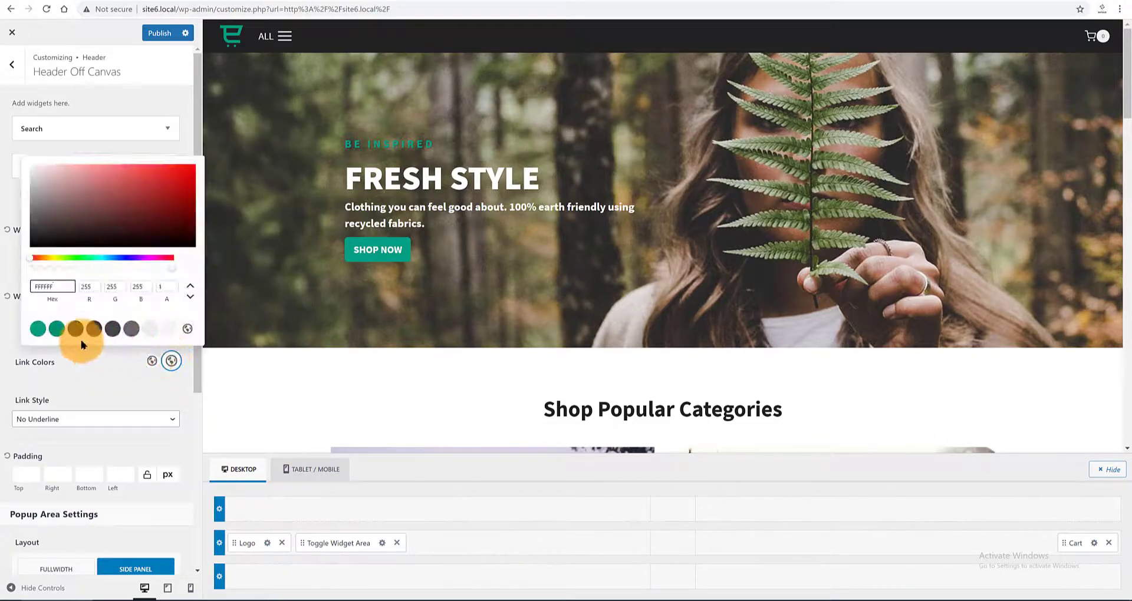
{"action": "left_click", "coordinate": [56, 328]}
{"action": "scroll", "coordinate": [78, 377], "scroll_direction": "down", "scroll_amount": 1}
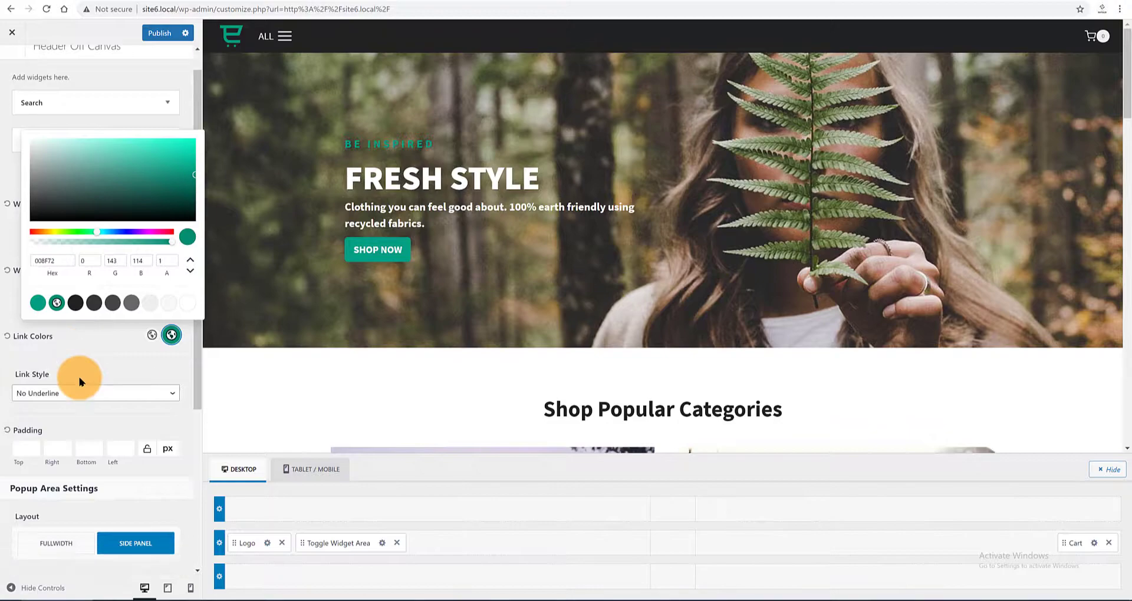
{"action": "scroll", "coordinate": [78, 383], "scroll_direction": "down", "scroll_amount": 2}
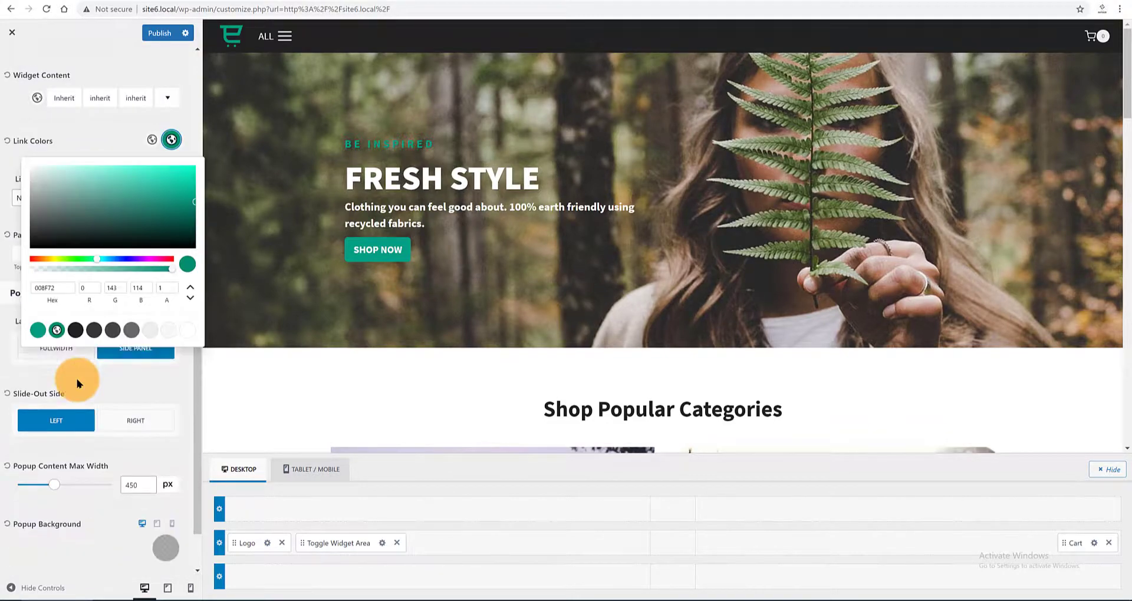
{"action": "scroll", "coordinate": [77, 384], "scroll_direction": "down", "scroll_amount": 1}
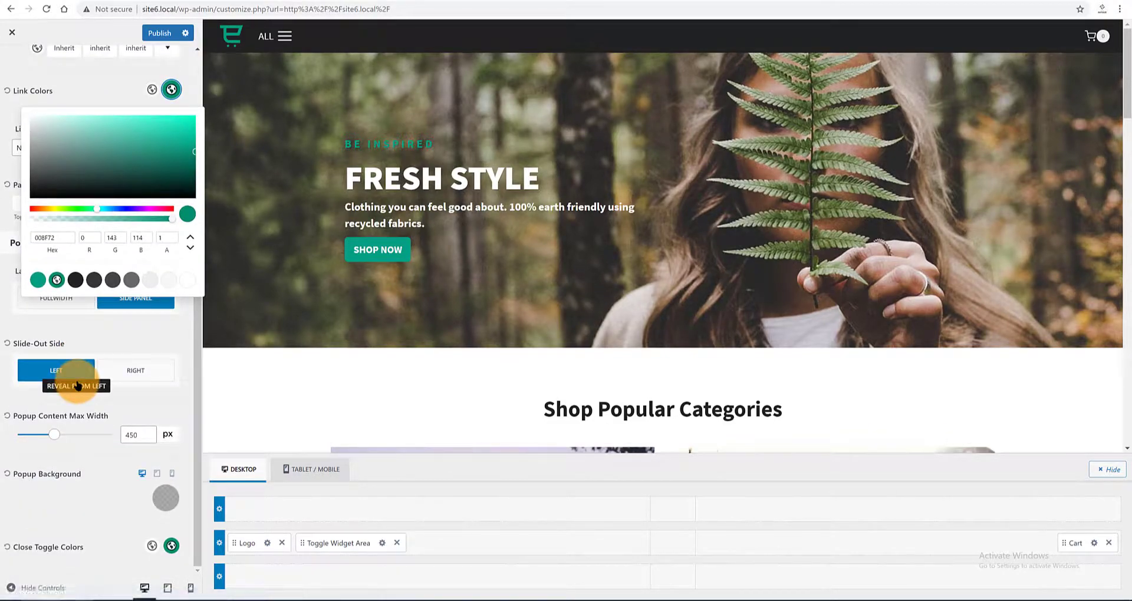
{"action": "left_click", "coordinate": [161, 34]}
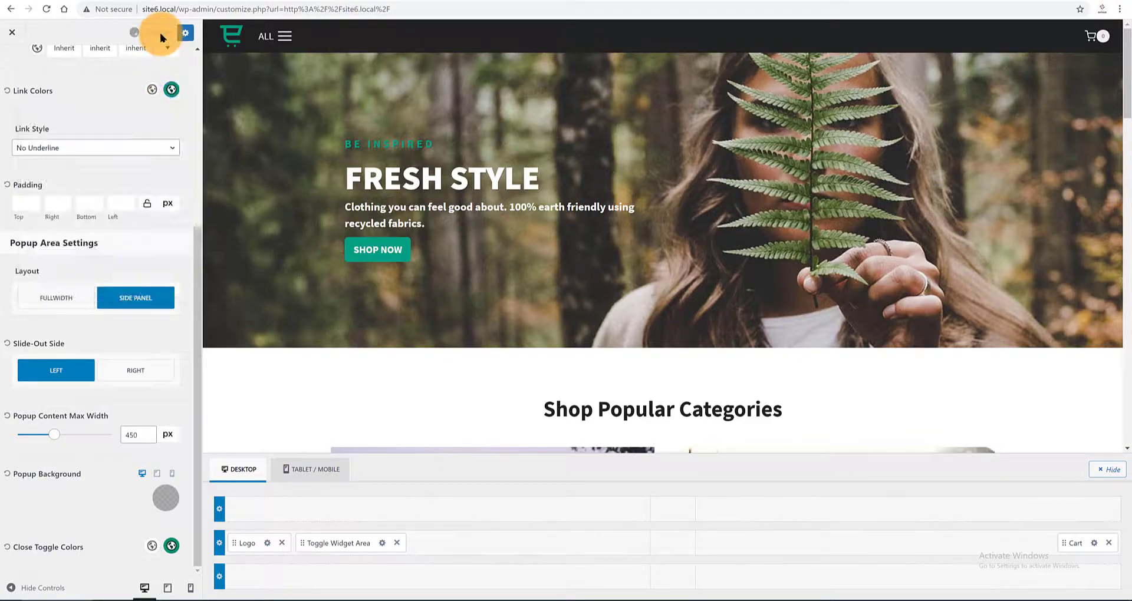
Reload the live site, check the restyled ALL panel, and return to the header customizer
{"action": "left_click", "coordinate": [187, 1]}
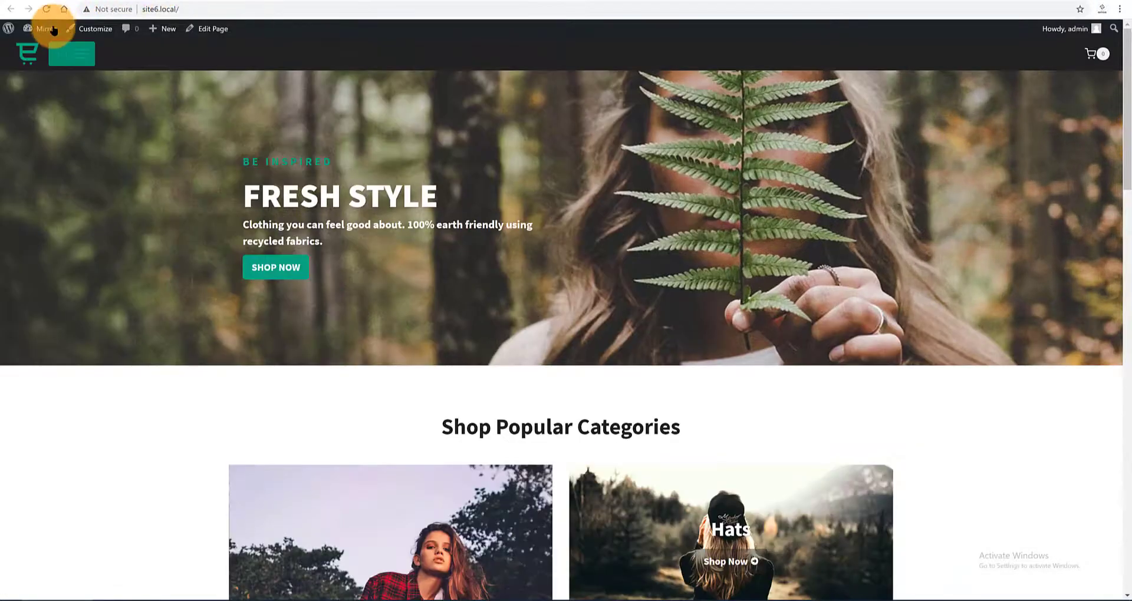
{"action": "left_click", "coordinate": [46, 8]}
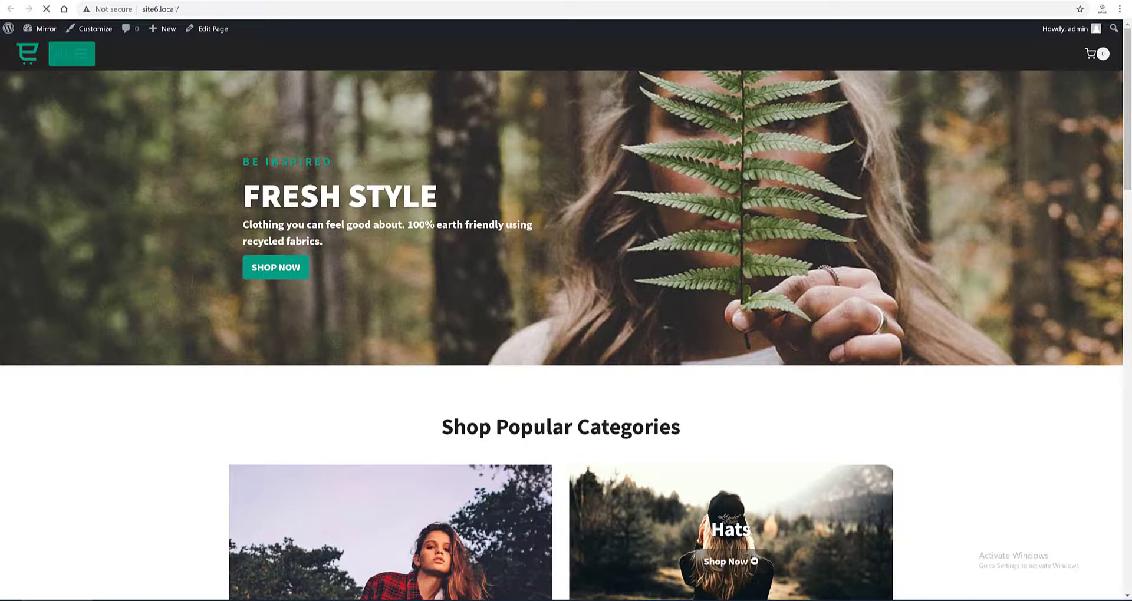
{"action": "left_click", "coordinate": [81, 52]}
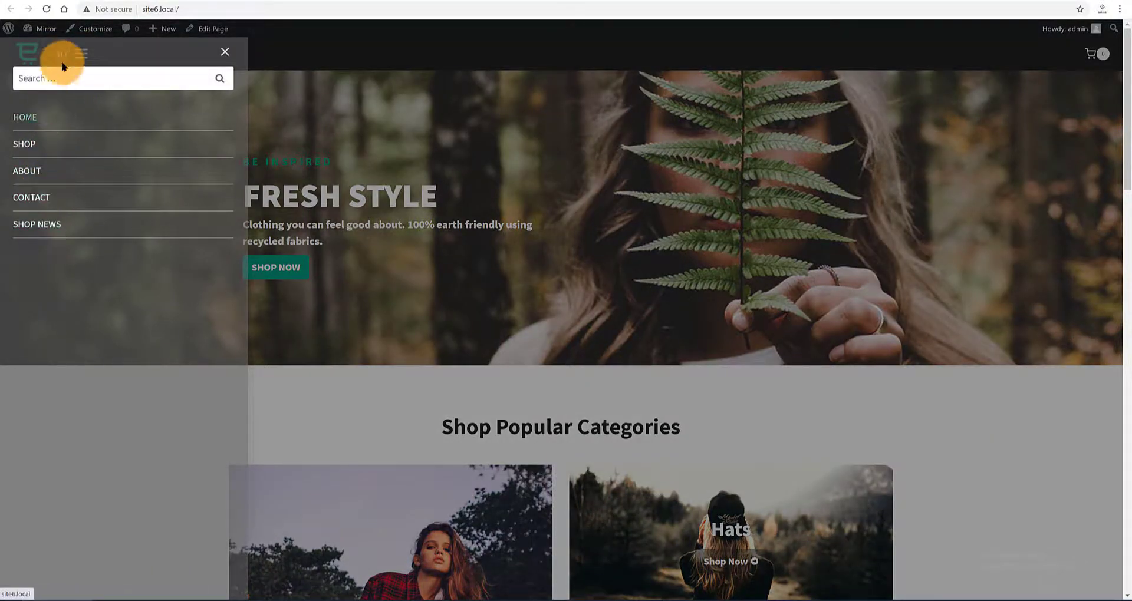
{"action": "left_click", "coordinate": [66, 2]}
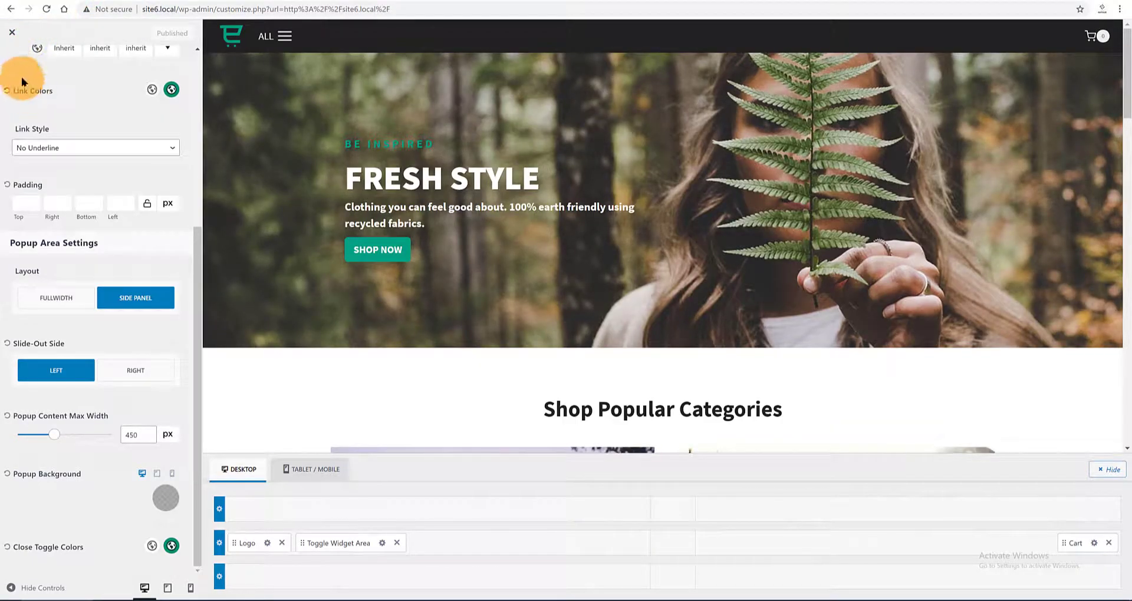
Add an Image widget with the green shopping cart logo to the Header Off Canvas area
{"action": "scroll", "coordinate": [18, 66], "scroll_direction": "up", "scroll_amount": 3}
{"action": "left_click", "coordinate": [13, 61]}
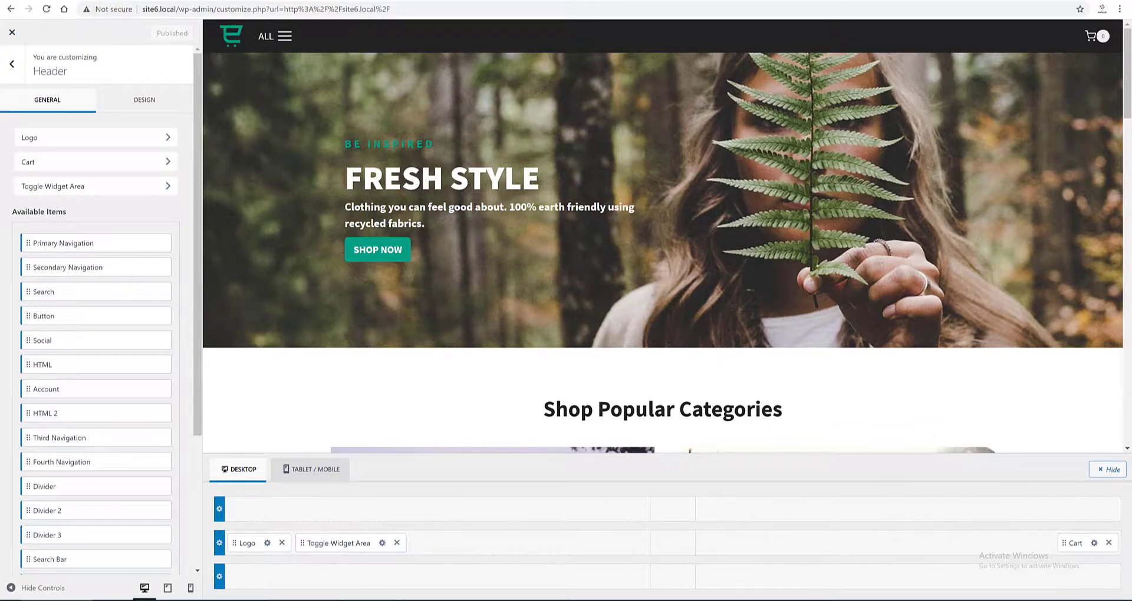
{"action": "left_click", "coordinate": [151, 282]}
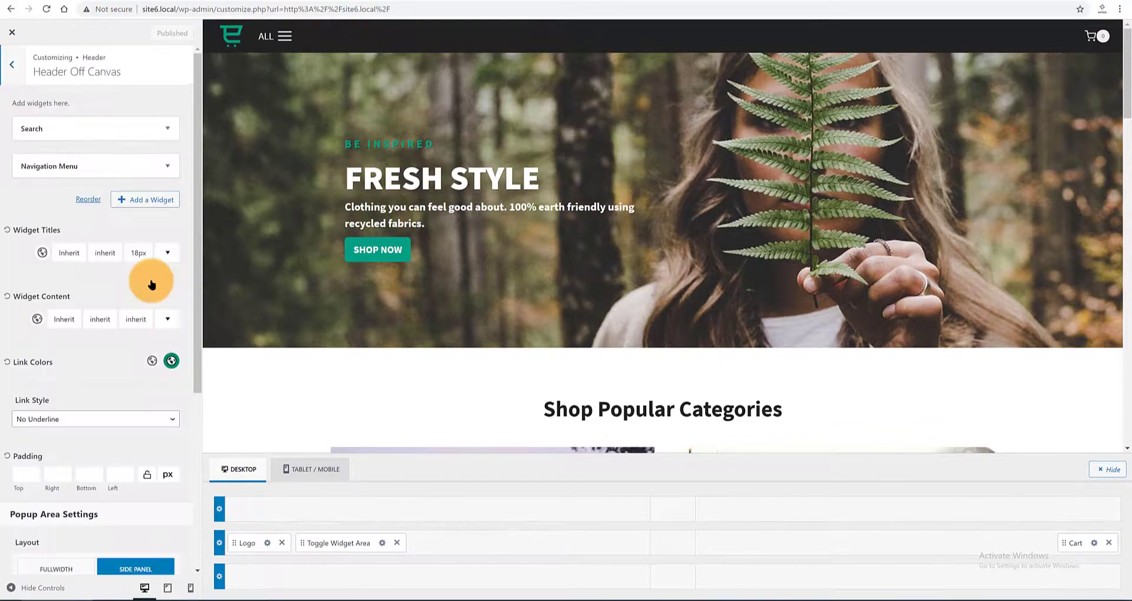
{"action": "left_click", "coordinate": [147, 201]}
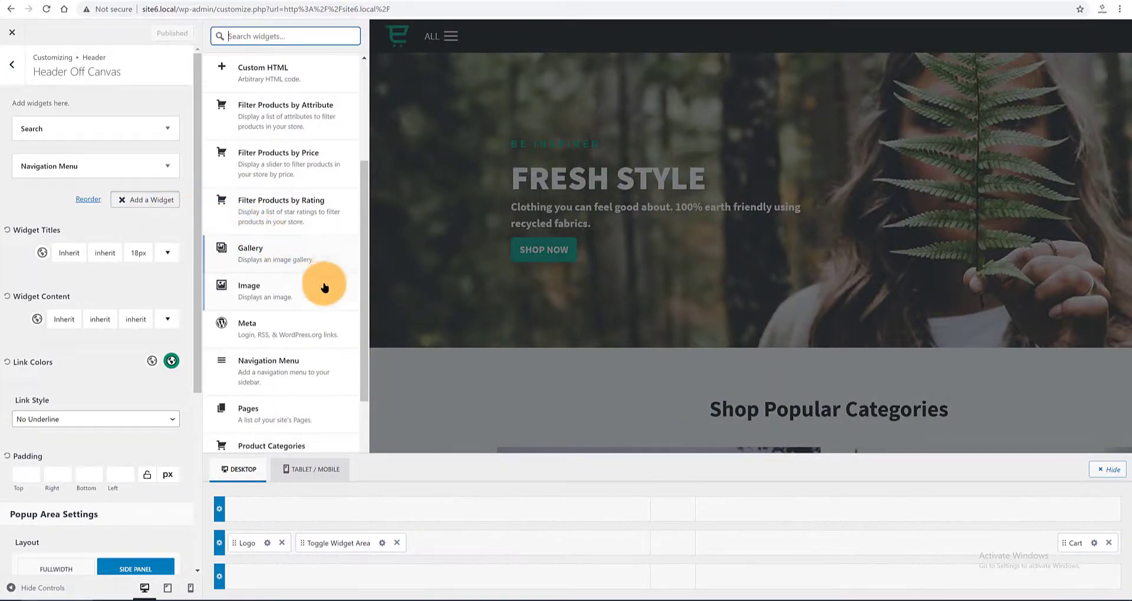
{"action": "left_click", "coordinate": [306, 288]}
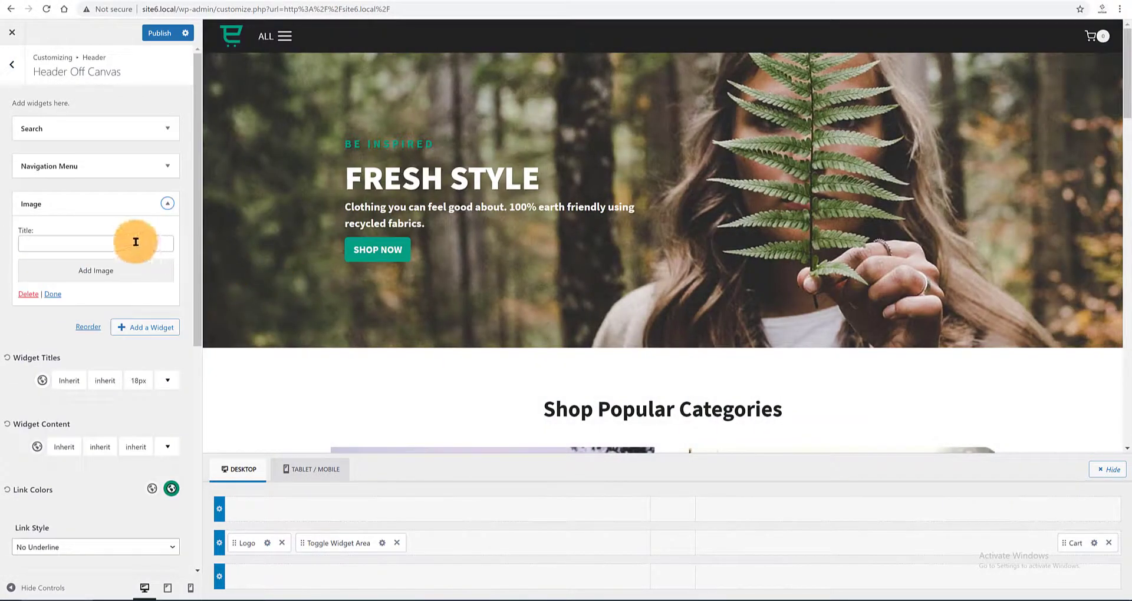
{"action": "left_click", "coordinate": [74, 273]}
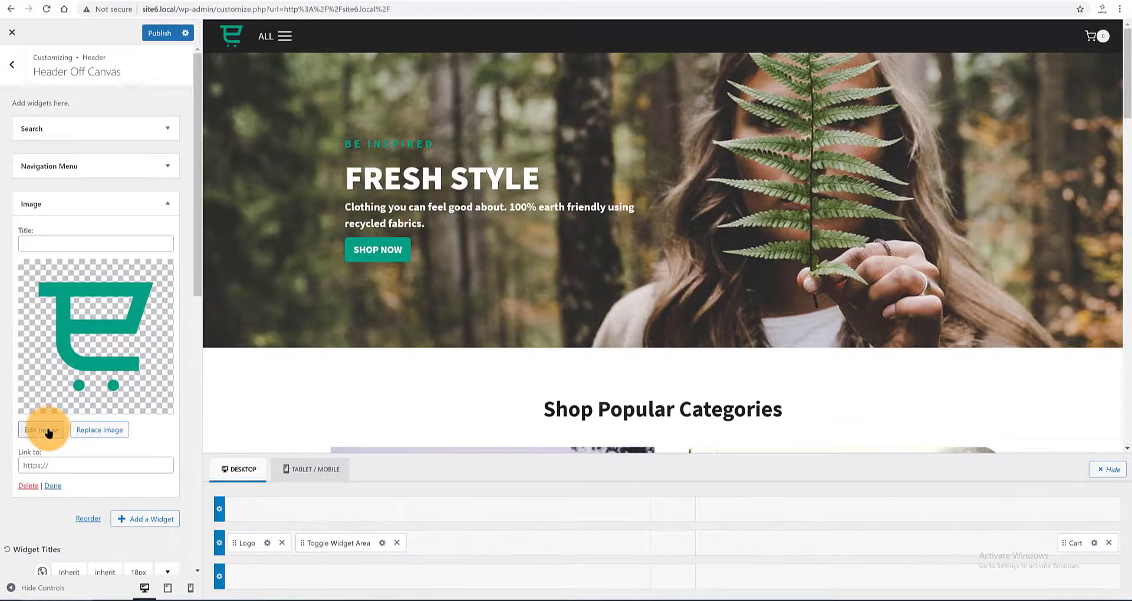
Set the cart logo in the Image widget to a custom size of 80 × 80 pixels
{"action": "left_click", "coordinate": [41, 430]}
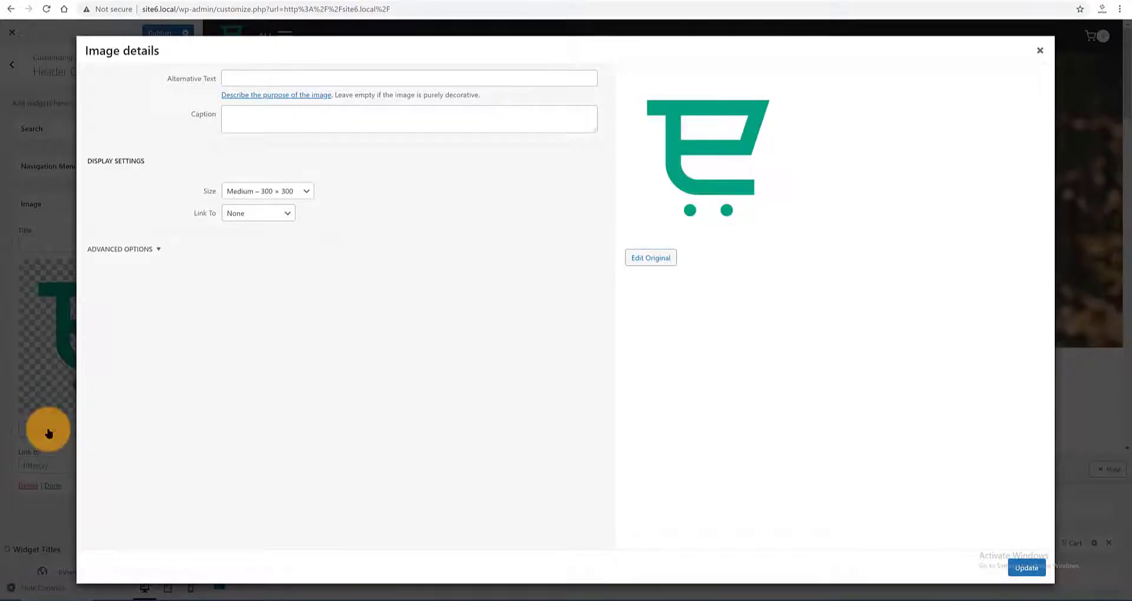
{"action": "left_click", "coordinate": [299, 190]}
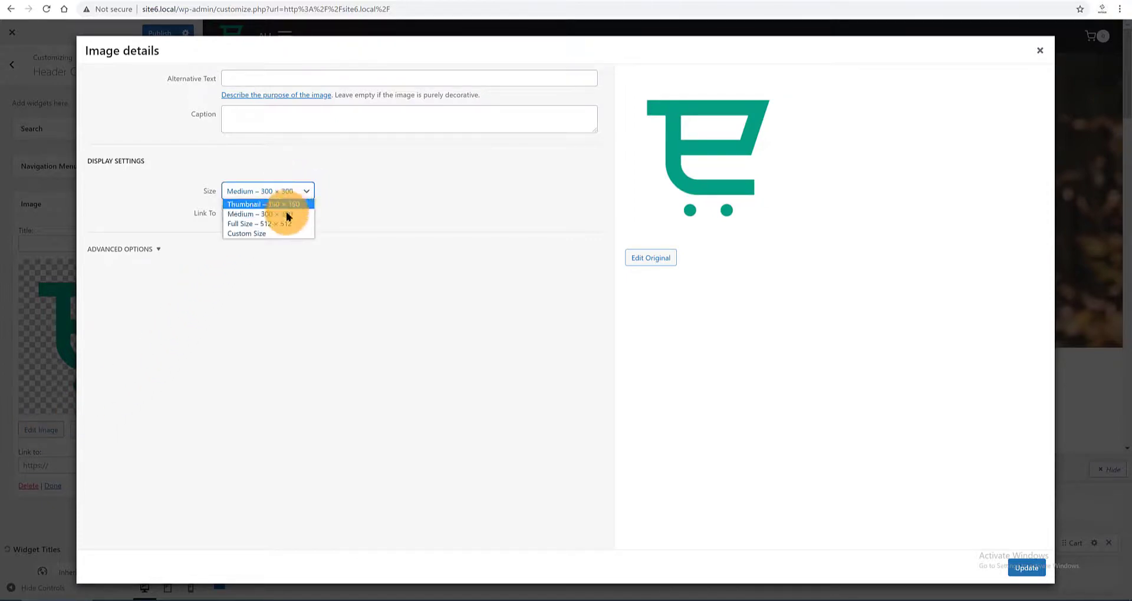
{"action": "left_click", "coordinate": [277, 234]}
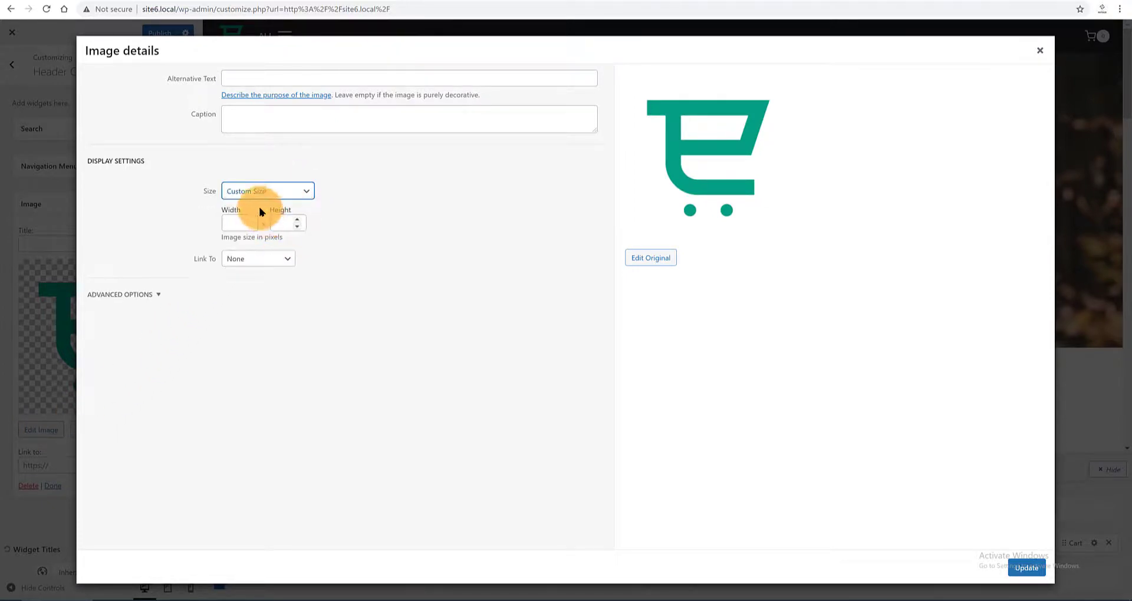
{"action": "left_click", "coordinate": [235, 223]}
{"action": "type", "text": "80"}
{"action": "key", "text": "Tab"}
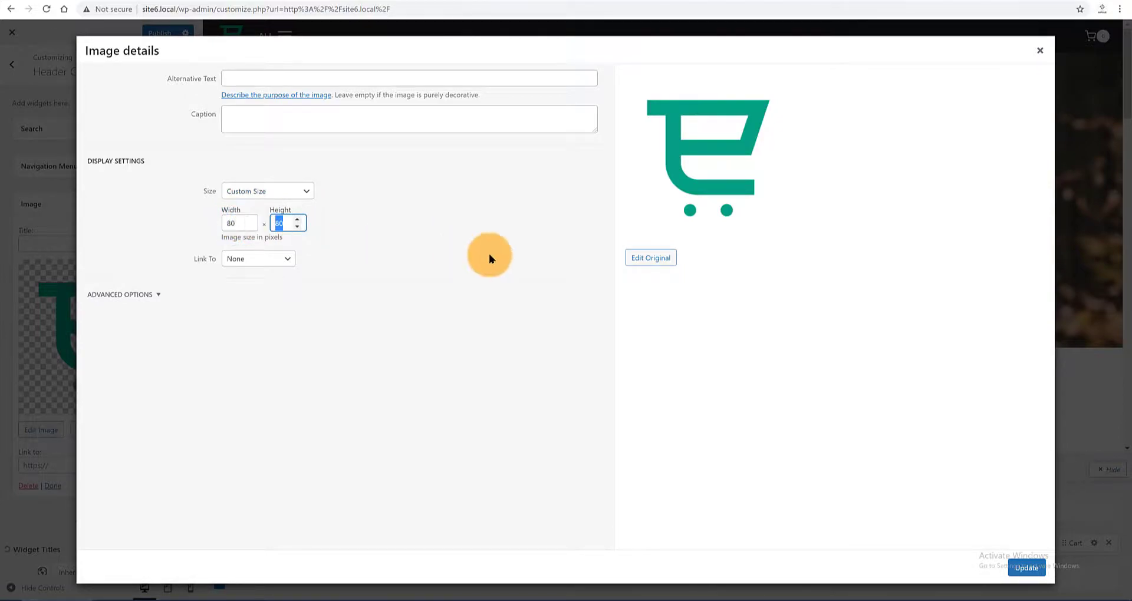
{"action": "left_click", "coordinate": [1026, 568]}
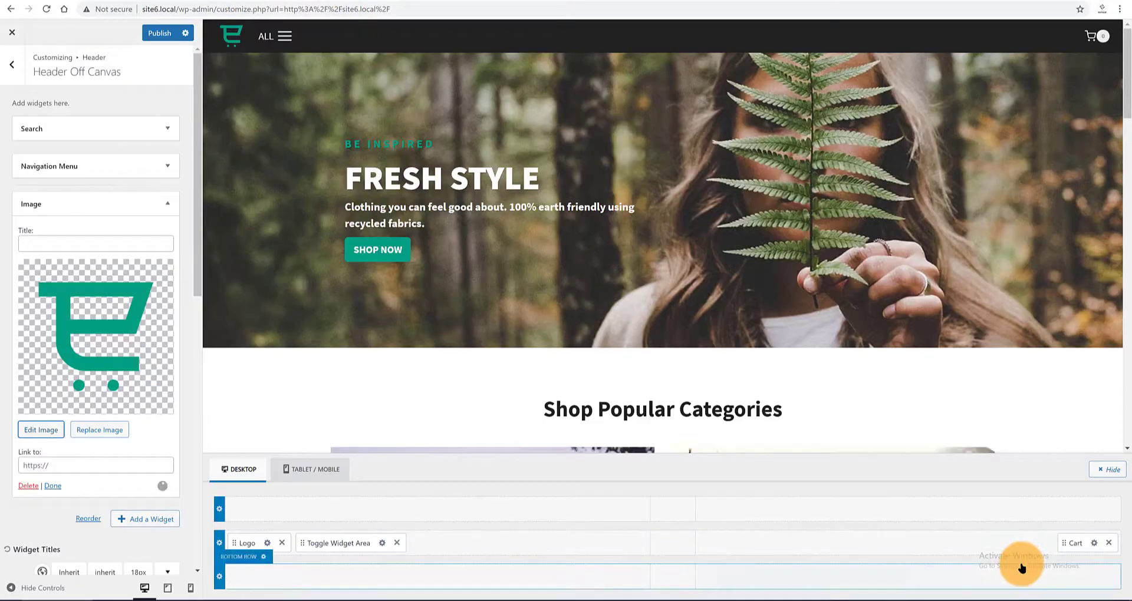
Collapse the Image widget, move it above the Search widget and publish the changes
{"action": "left_click", "coordinate": [52, 488]}
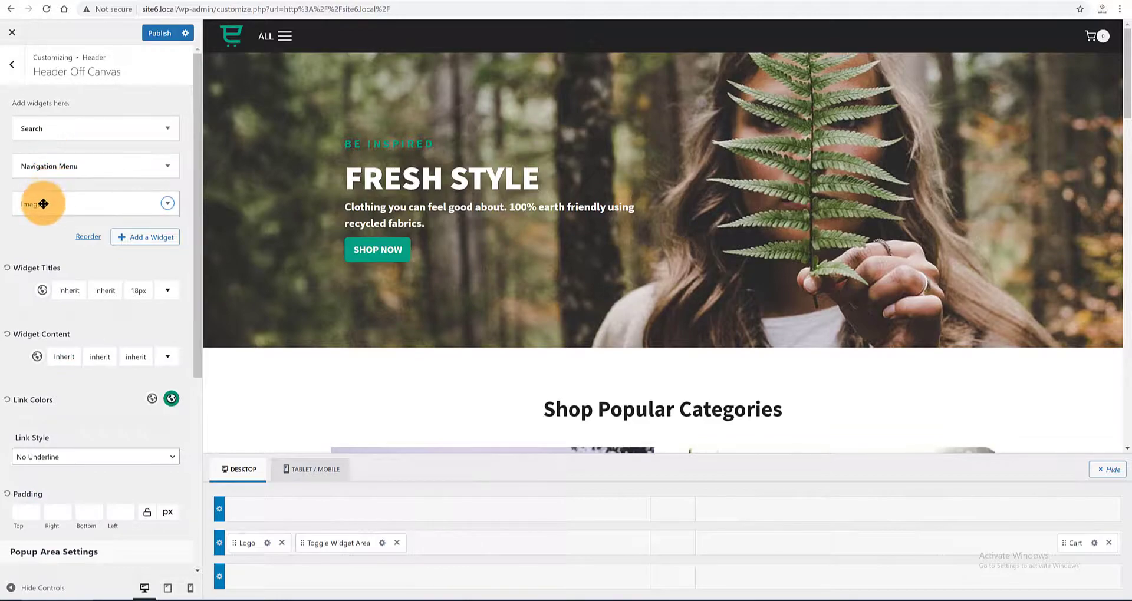
{"action": "left_click_drag", "start_coordinate": [43, 205], "coordinate": [28, 125]}
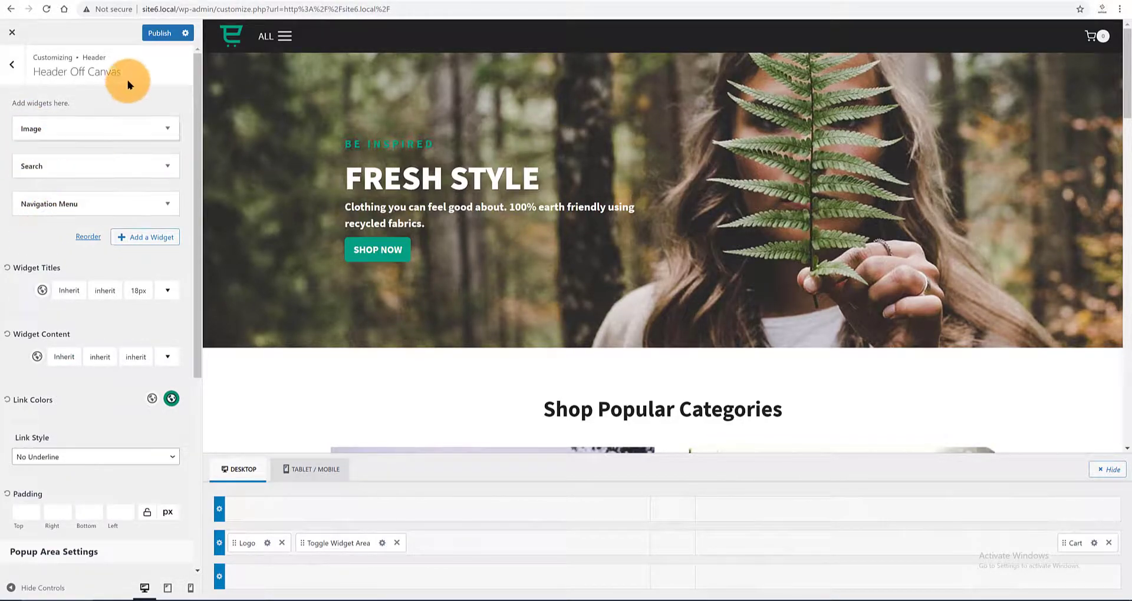
{"action": "left_click", "coordinate": [154, 33]}
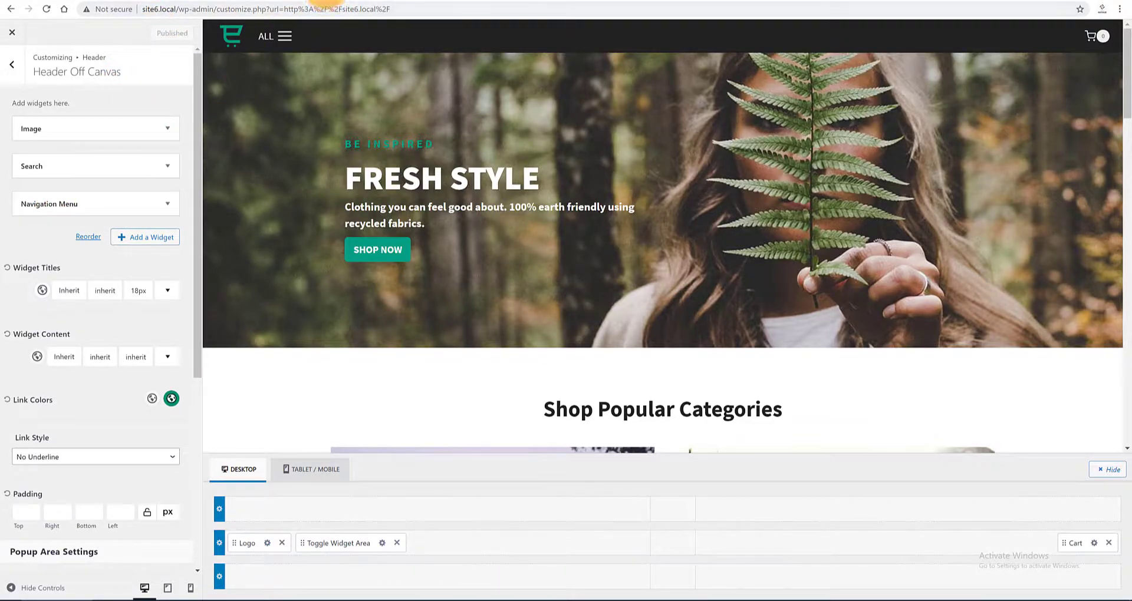
Add a Custom HTML widget titled WELCOME to the Header Off Canvas area
{"action": "left_click", "coordinate": [140, 238]}
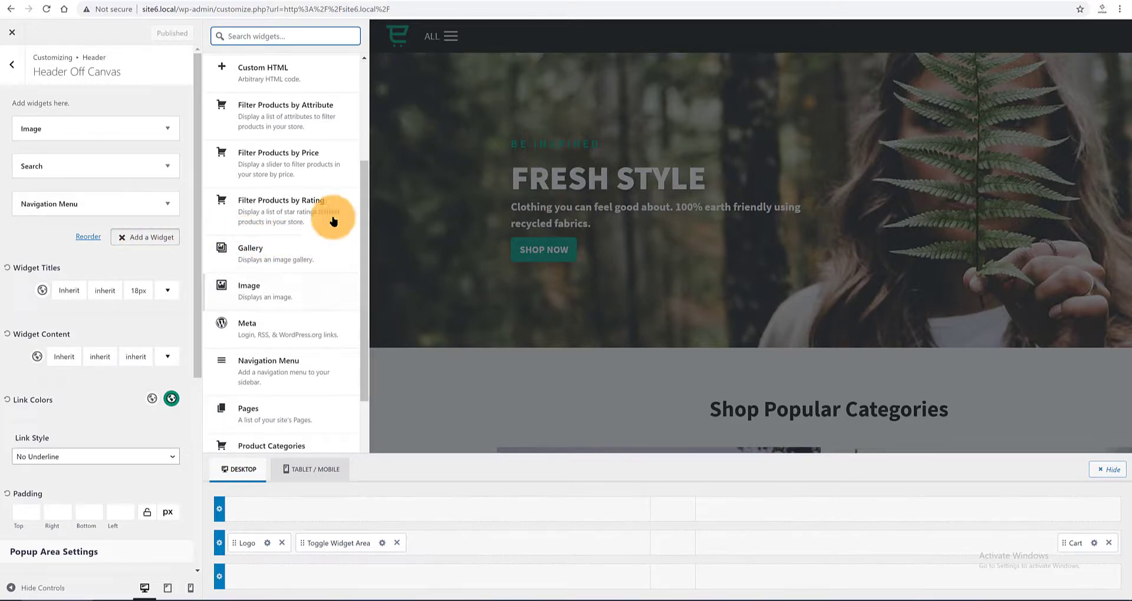
{"action": "left_click", "coordinate": [264, 68]}
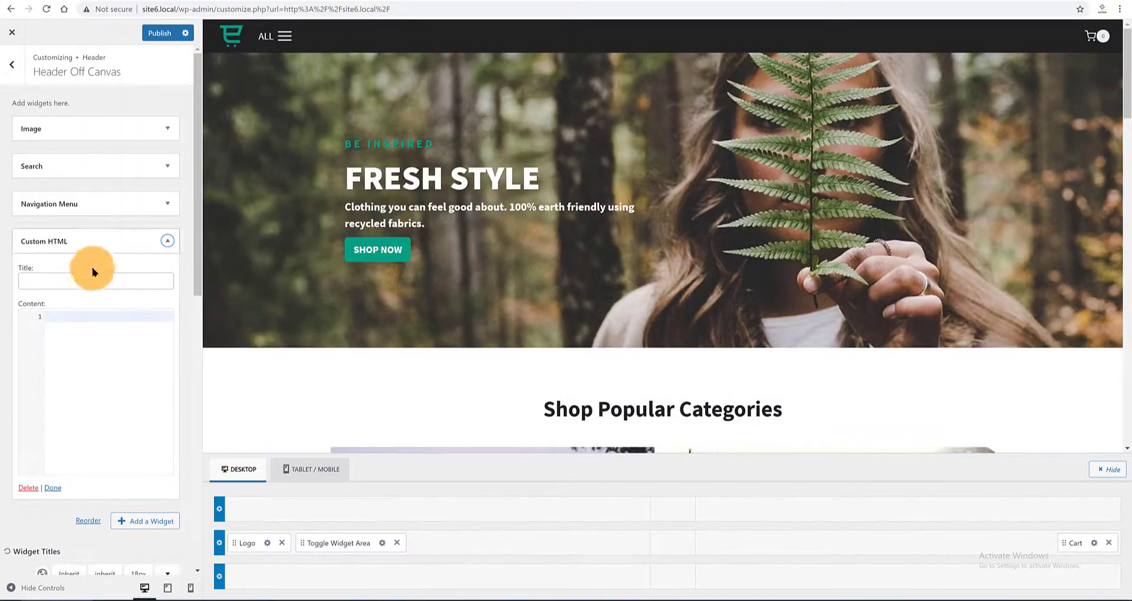
{"action": "left_click", "coordinate": [50, 281]}
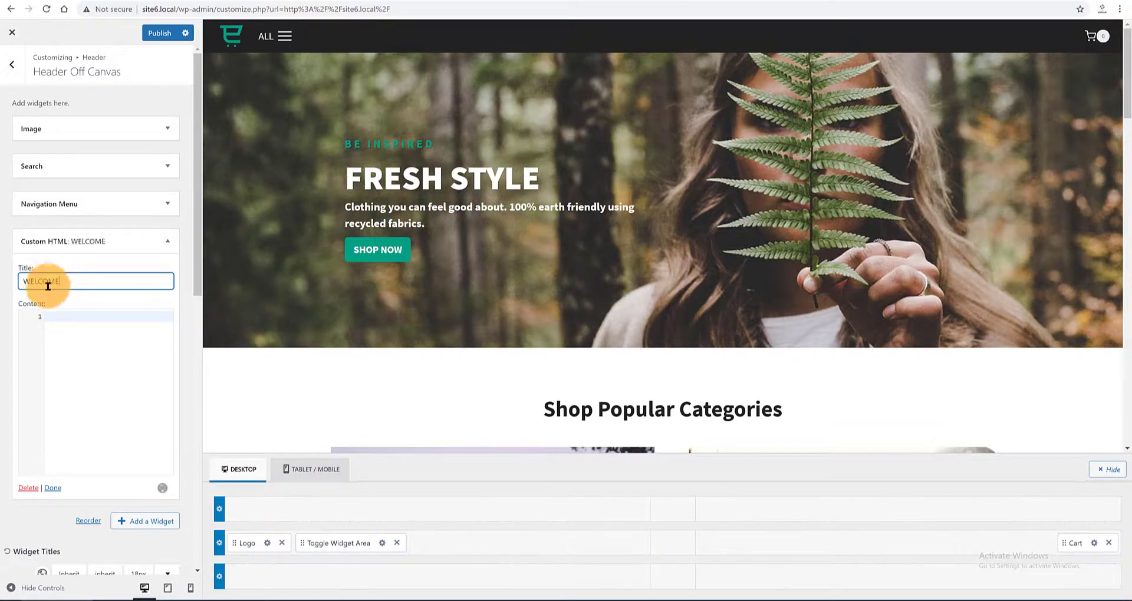
Fill the WELCOME widget's content with "hello" and, after a blank line, the placeholder text "mmvmvmvmv"
{"action": "left_click", "coordinate": [68, 318]}
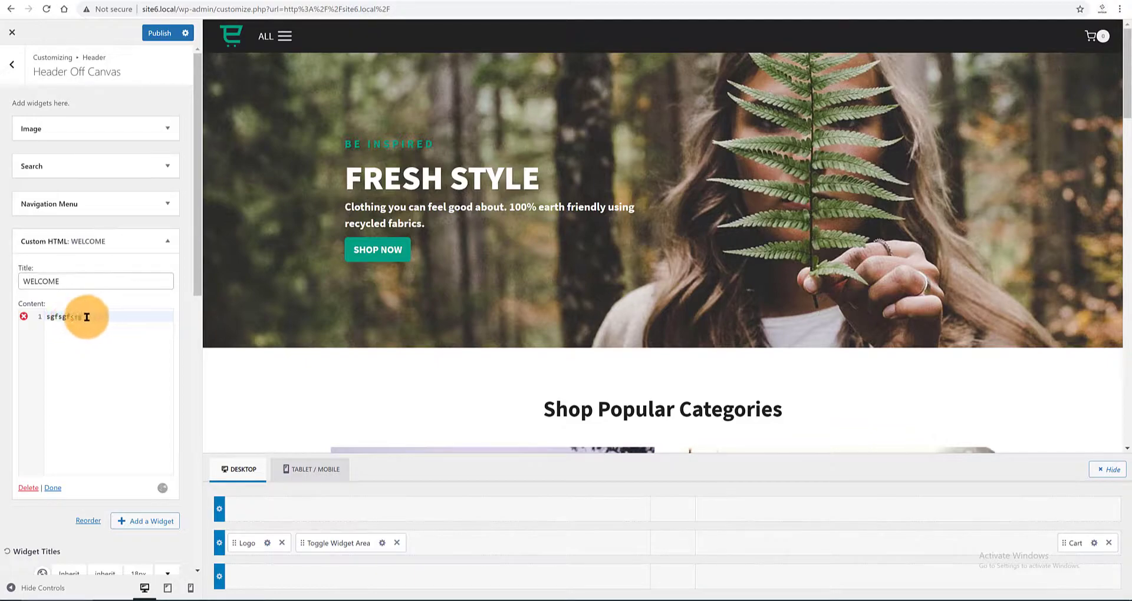
{"action": "key", "text": "BackSpace"}
{"action": "key", "text": "BackSpace"}
{"action": "key", "text": "BackSpace"}
{"action": "type", "text": "llo"}
{"action": "left_click_drag", "start_coordinate": [94, 322], "coordinate": [42, 319]}
{"action": "key", "text": "BackSpace"}
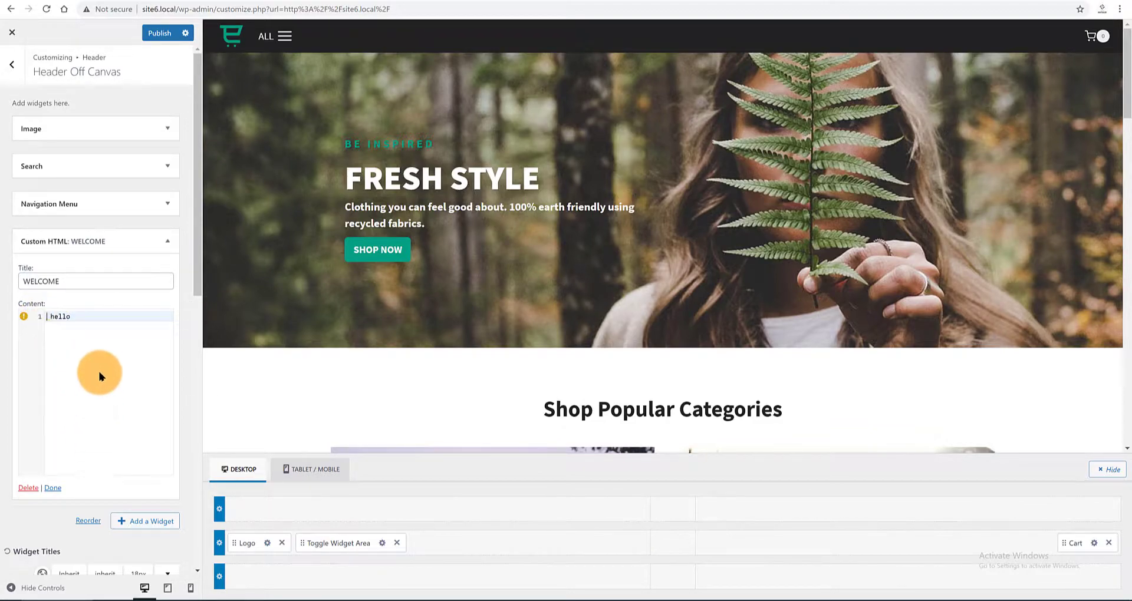
{"action": "key", "text": "Return"}
{"action": "key", "text": "Return"}
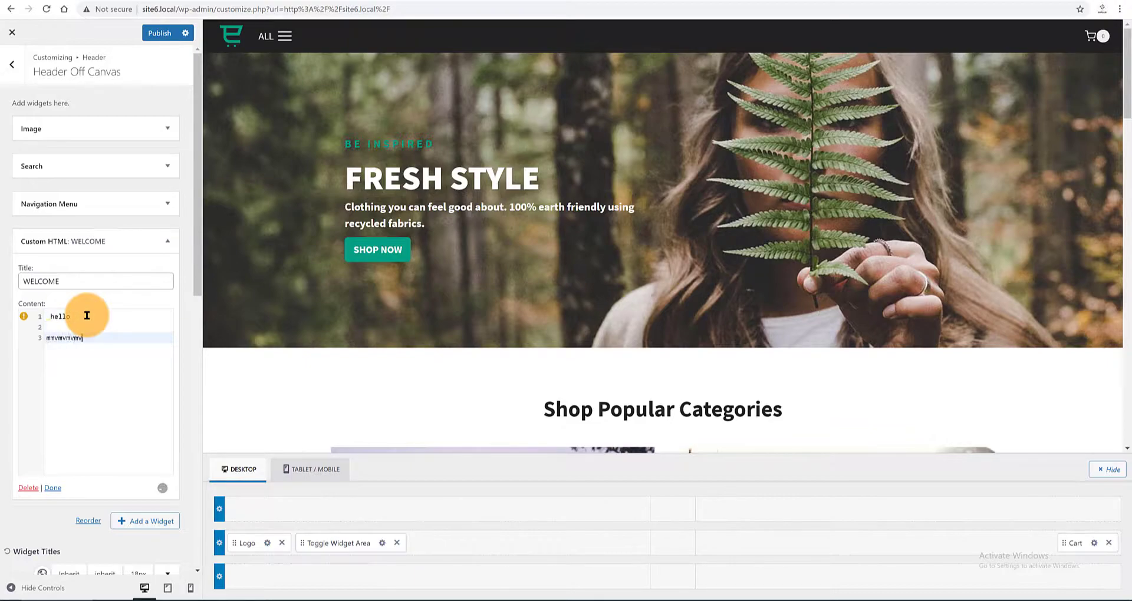
Publish the WELCOME widget, collapse it, and check the ALL panel on the live site
{"action": "left_click", "coordinate": [160, 32]}
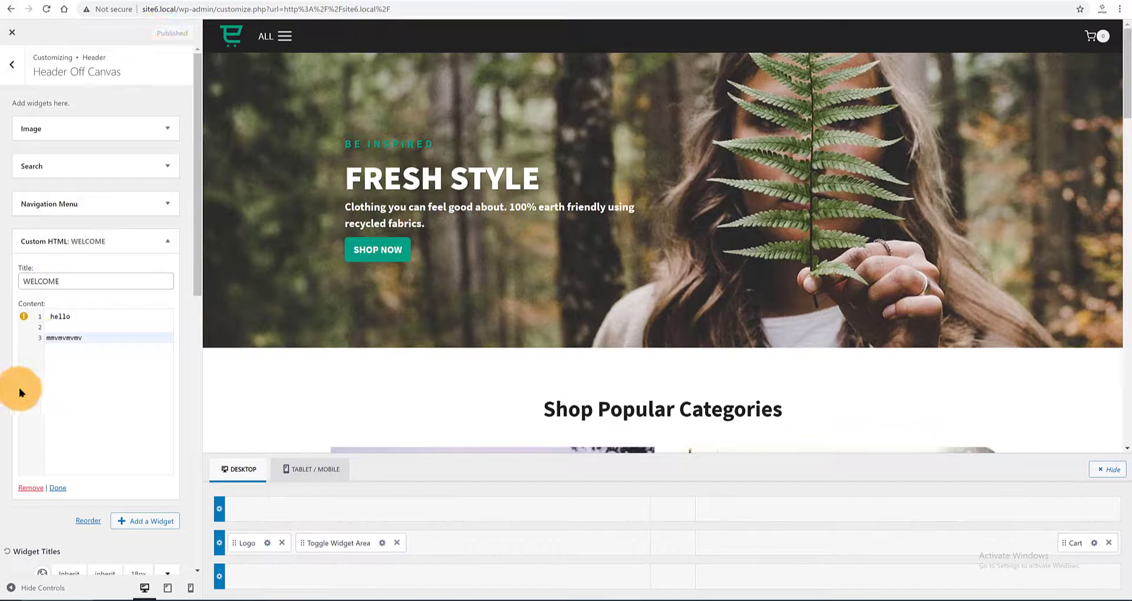
{"action": "left_click", "coordinate": [58, 487]}
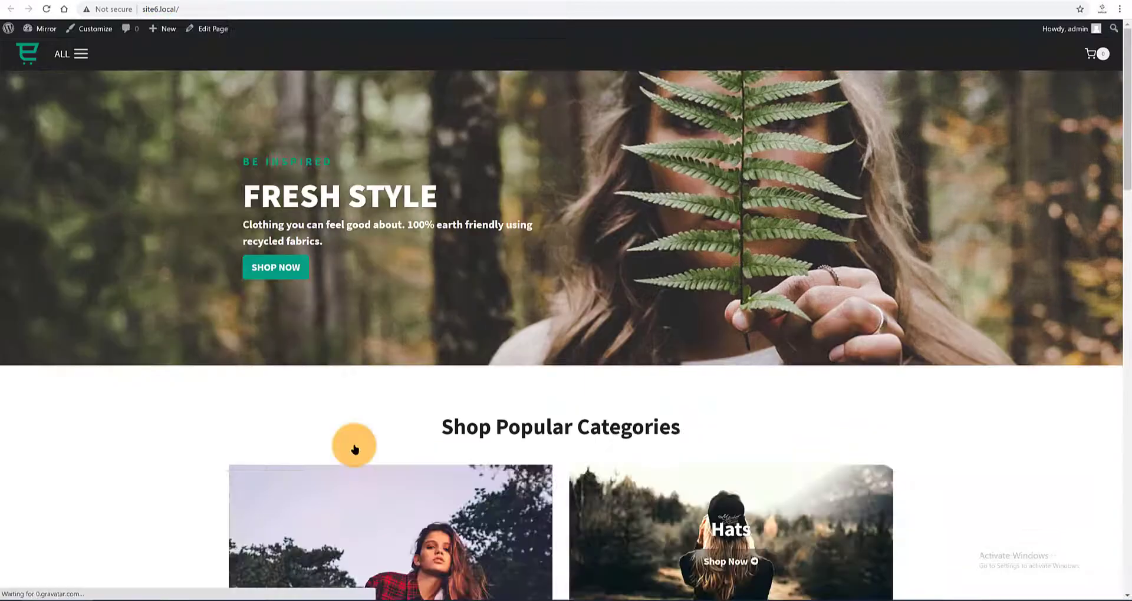
{"action": "left_click", "coordinate": [78, 54]}
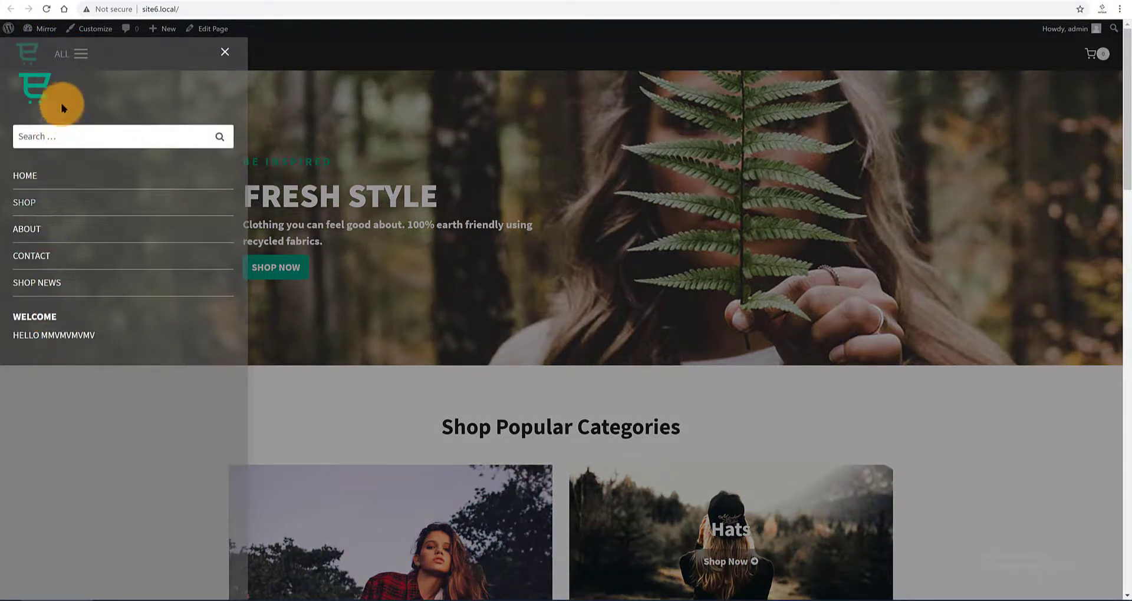
{"action": "left_click", "coordinate": [47, 9]}
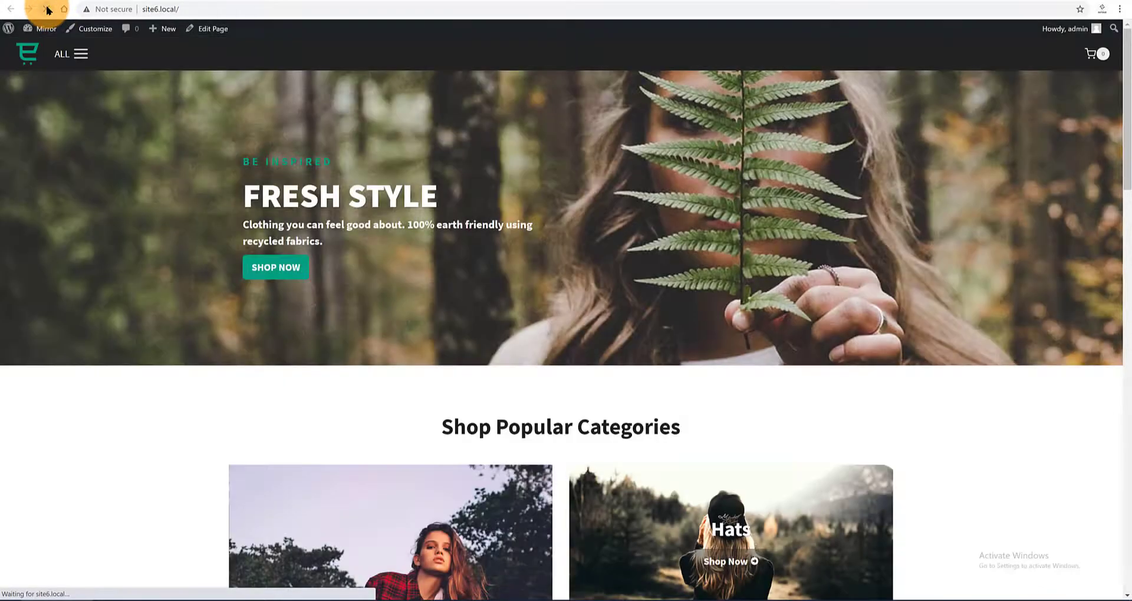
Move the WELCOME Custom HTML widget above the Image widget in the Header Off Canvas area and publish the change
{"action": "left_click", "coordinate": [80, 56]}
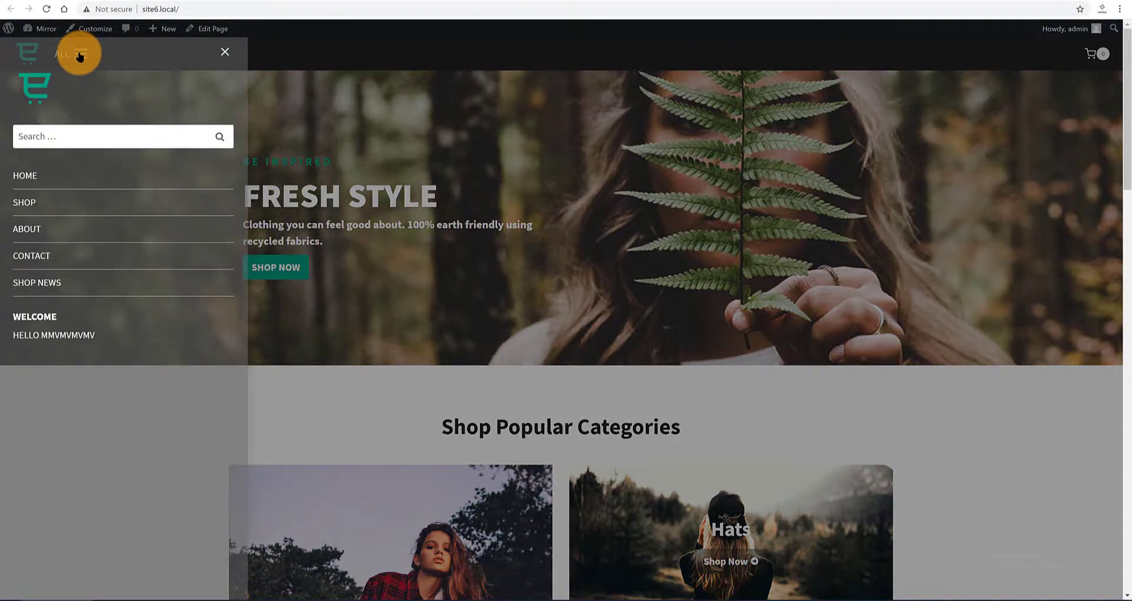
{"action": "left_click", "coordinate": [91, 28]}
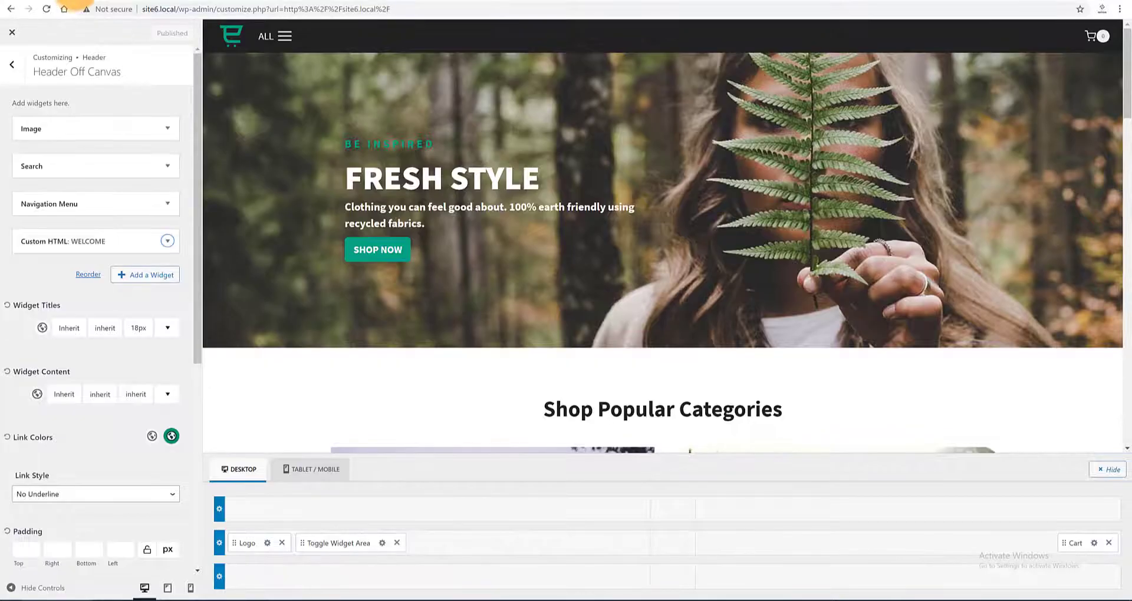
{"action": "left_click_drag", "start_coordinate": [50, 243], "coordinate": [28, 152]}
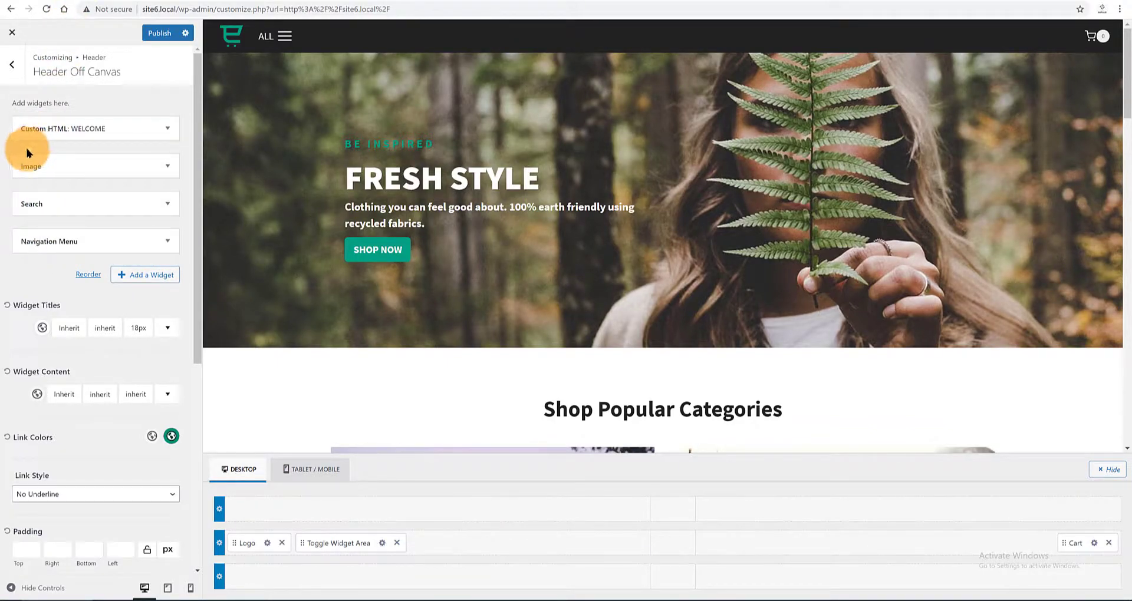
{"action": "left_click", "coordinate": [152, 36]}
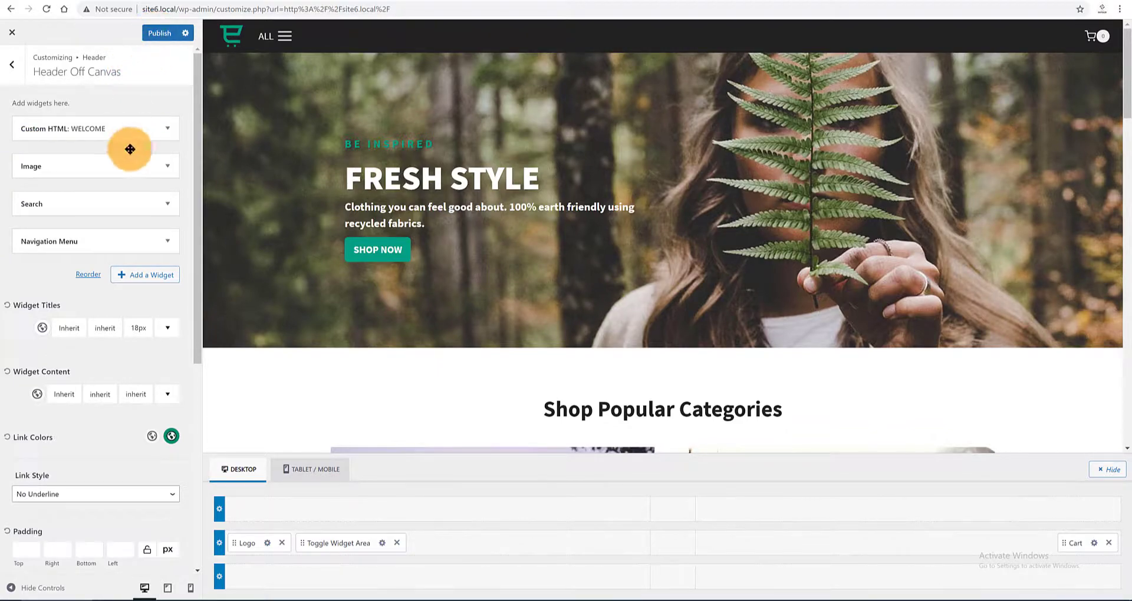
{"action": "left_click", "coordinate": [149, 207]}
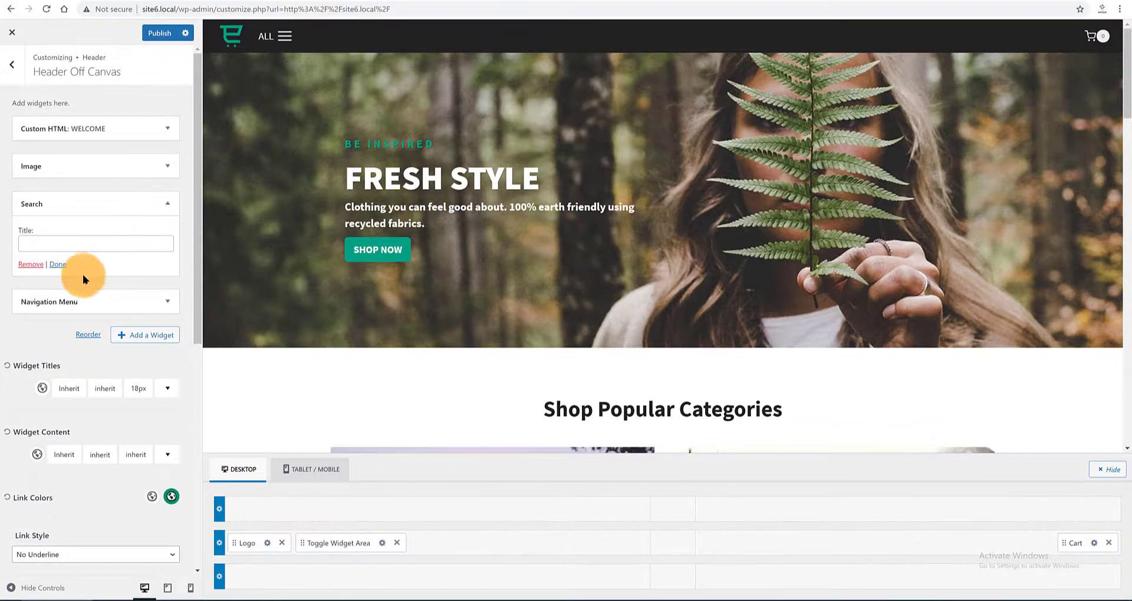
{"action": "left_click", "coordinate": [57, 264]}
{"action": "left_click", "coordinate": [162, 31]}
{"action": "left_click", "coordinate": [36, 212]}
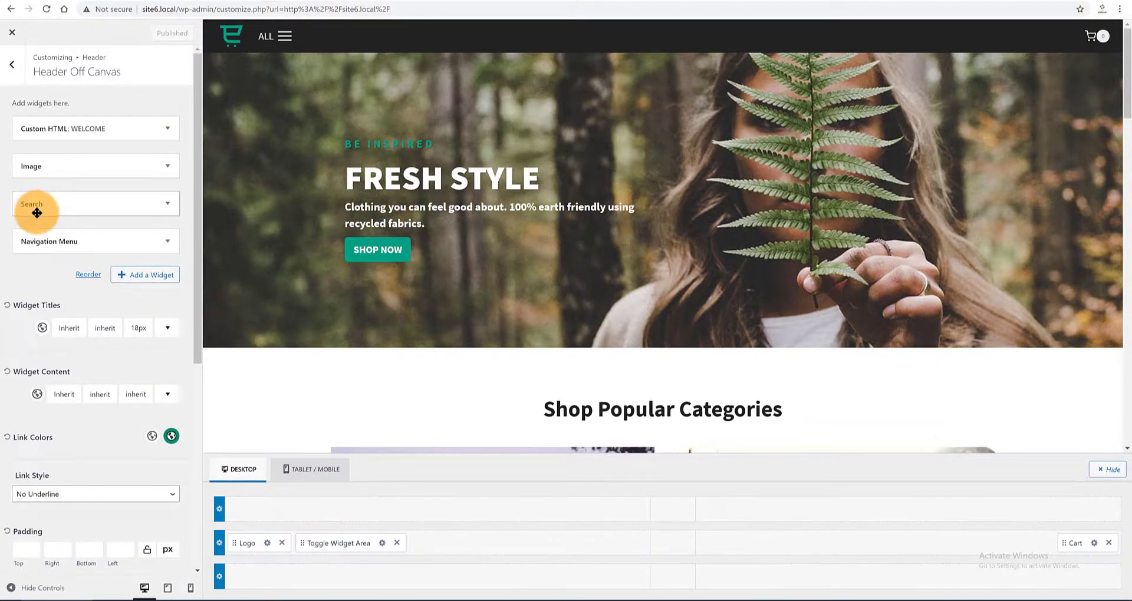
Reload the live site and check the order of the widgets in the ALL panel
{"action": "left_click", "coordinate": [167, 0]}
{"action": "left_click", "coordinate": [46, 9]}
{"action": "left_click", "coordinate": [78, 57]}
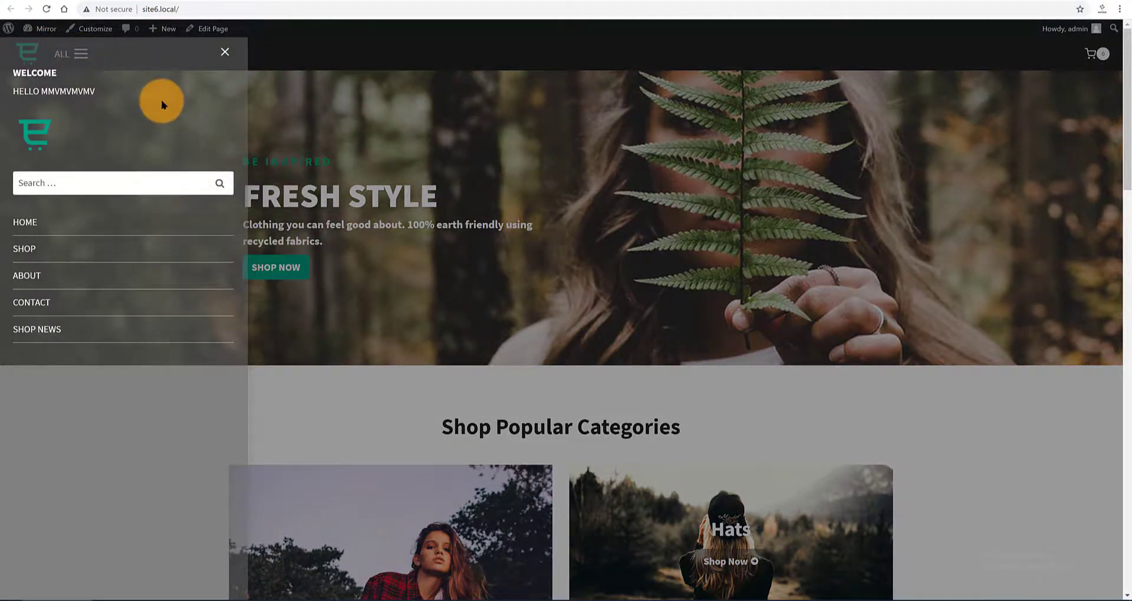
{"action": "left_click", "coordinate": [223, 52]}
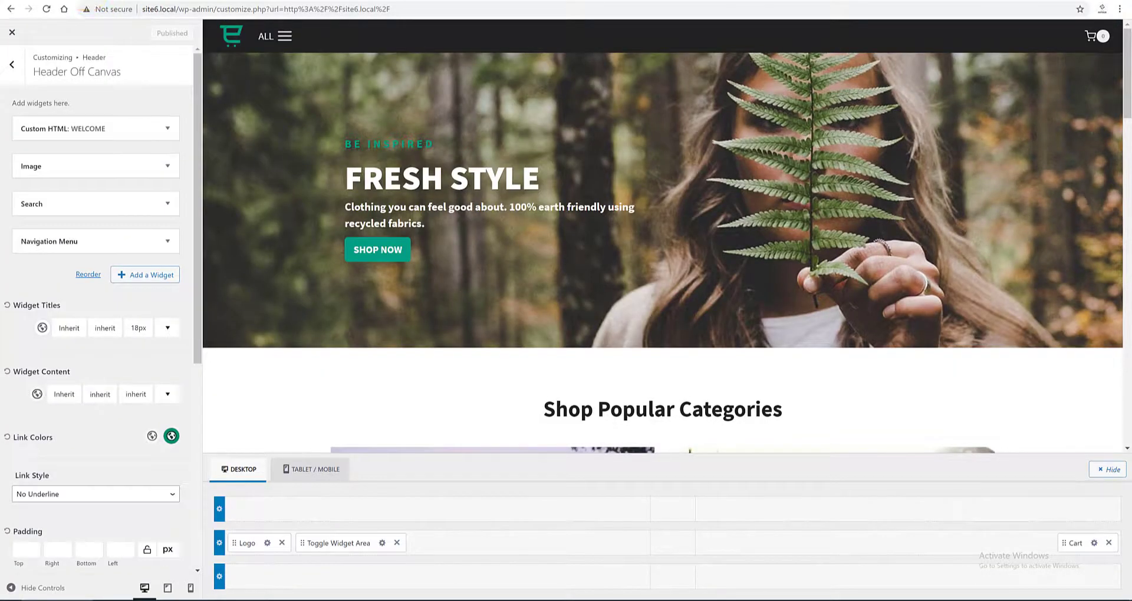
Switch the customizer to the tablet preview and examine the mobile trigger's menu drawer
{"action": "scroll", "coordinate": [132, 449], "scroll_direction": "down", "scroll_amount": 1}
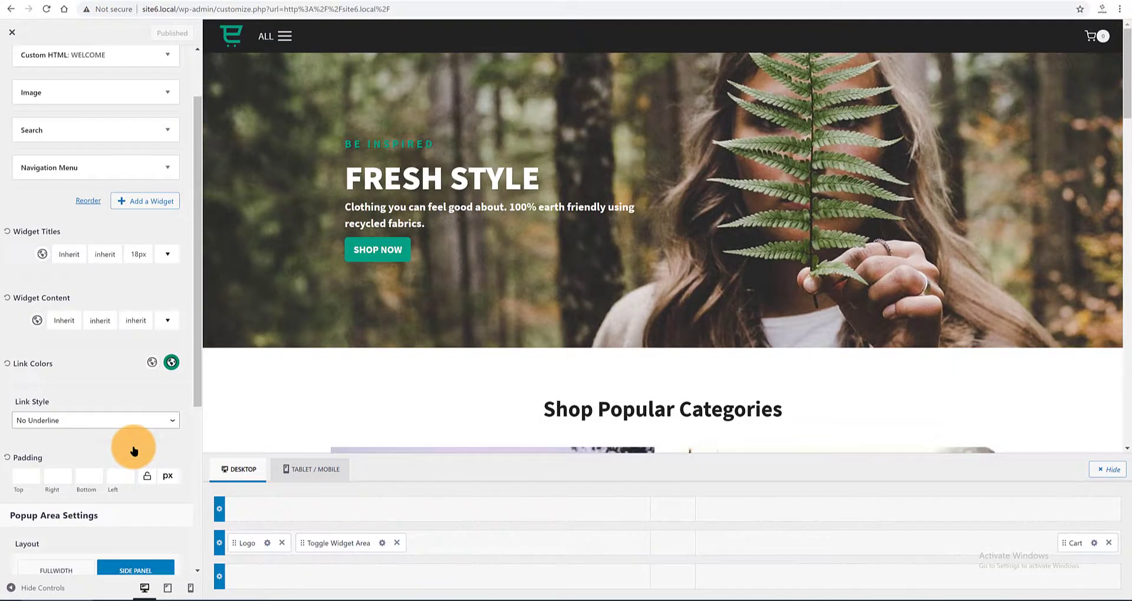
{"action": "scroll", "coordinate": [136, 452], "scroll_direction": "up", "scroll_amount": 1}
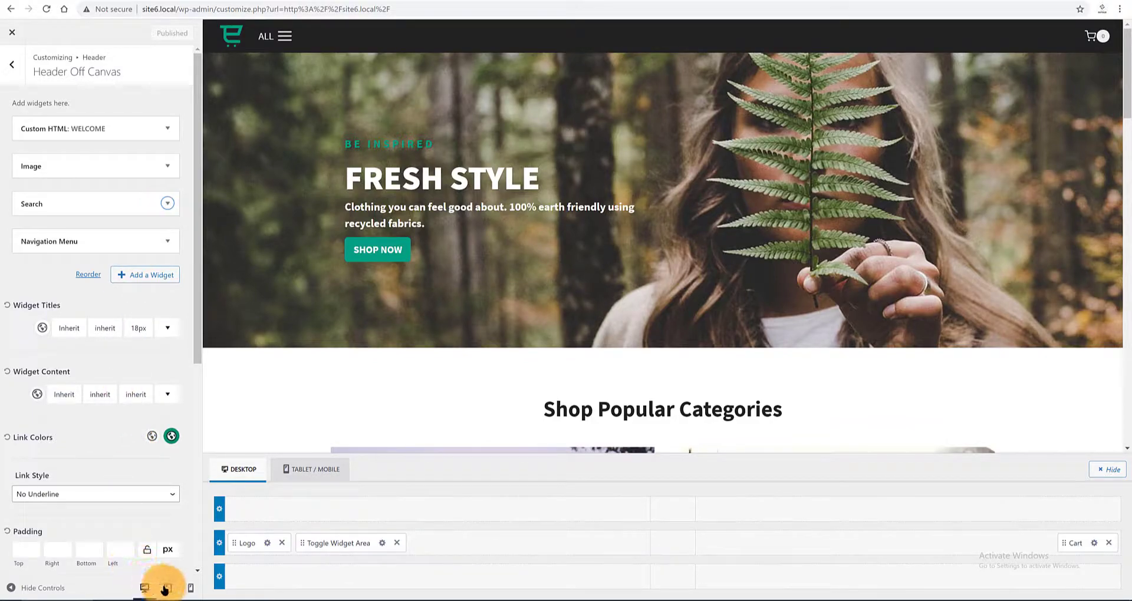
{"action": "left_click", "coordinate": [167, 589]}
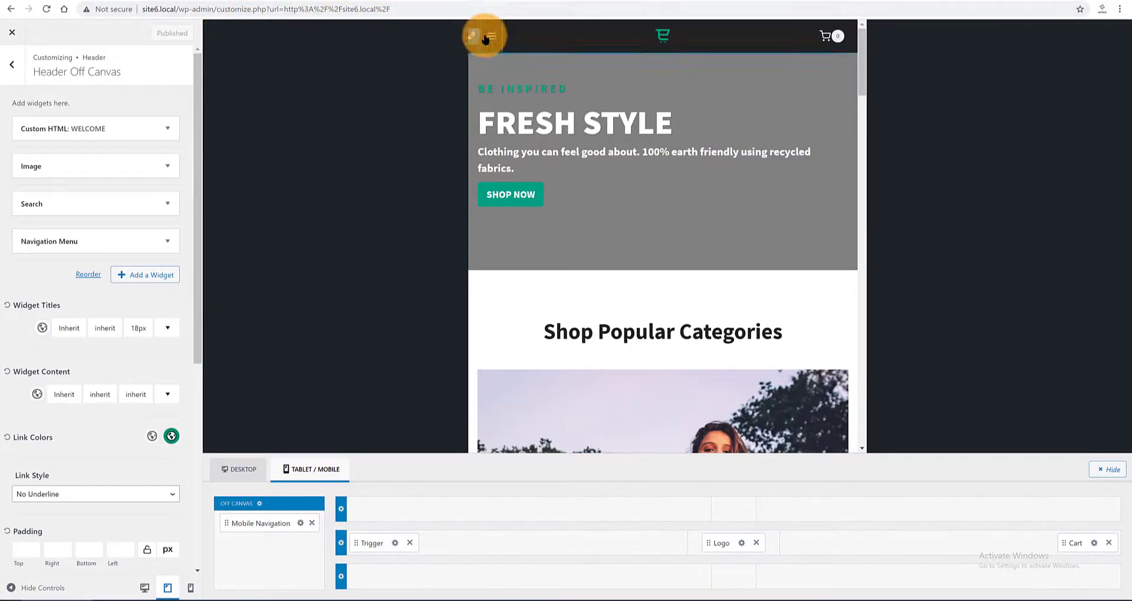
{"action": "left_click", "coordinate": [475, 37]}
{"action": "left_click", "coordinate": [490, 36]}
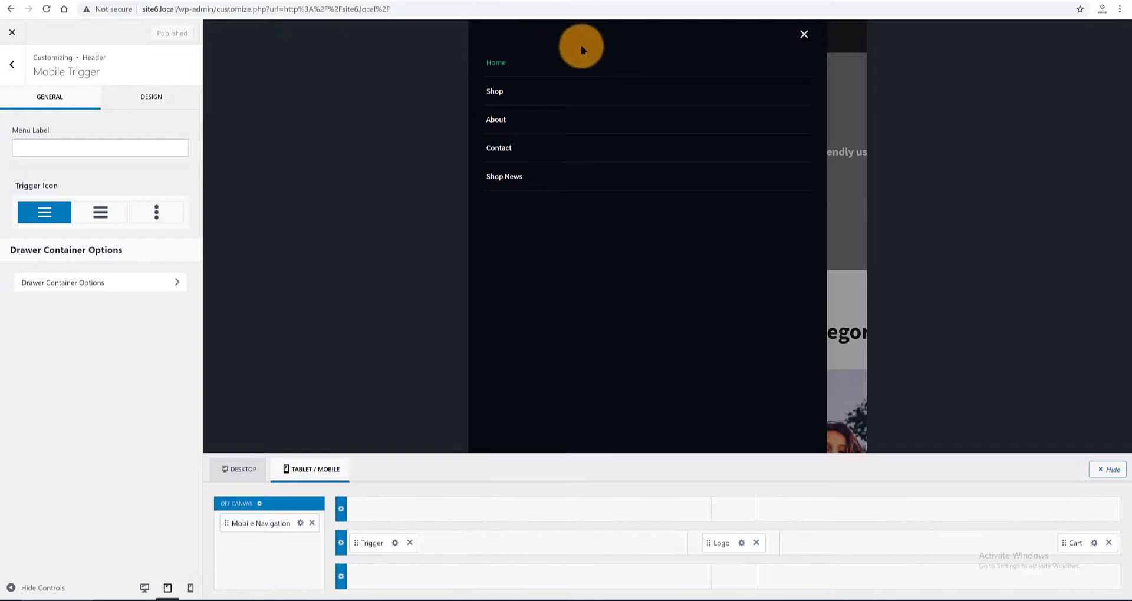
{"action": "left_click", "coordinate": [804, 34]}
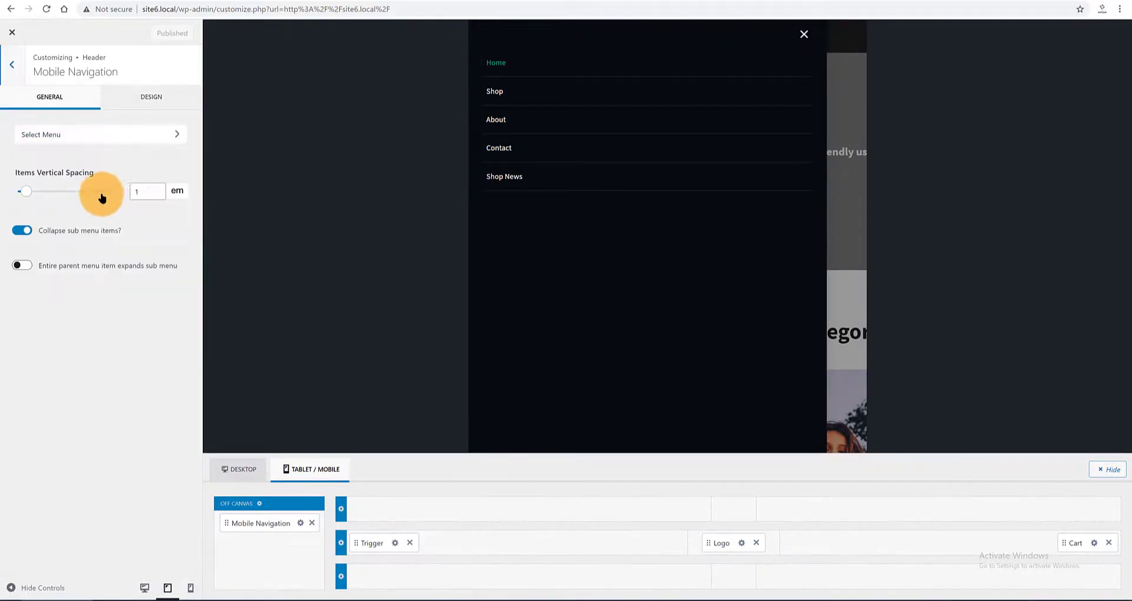
Set the Mobile Navigation's item divider colour to grey 676767
{"action": "left_click", "coordinate": [139, 97]}
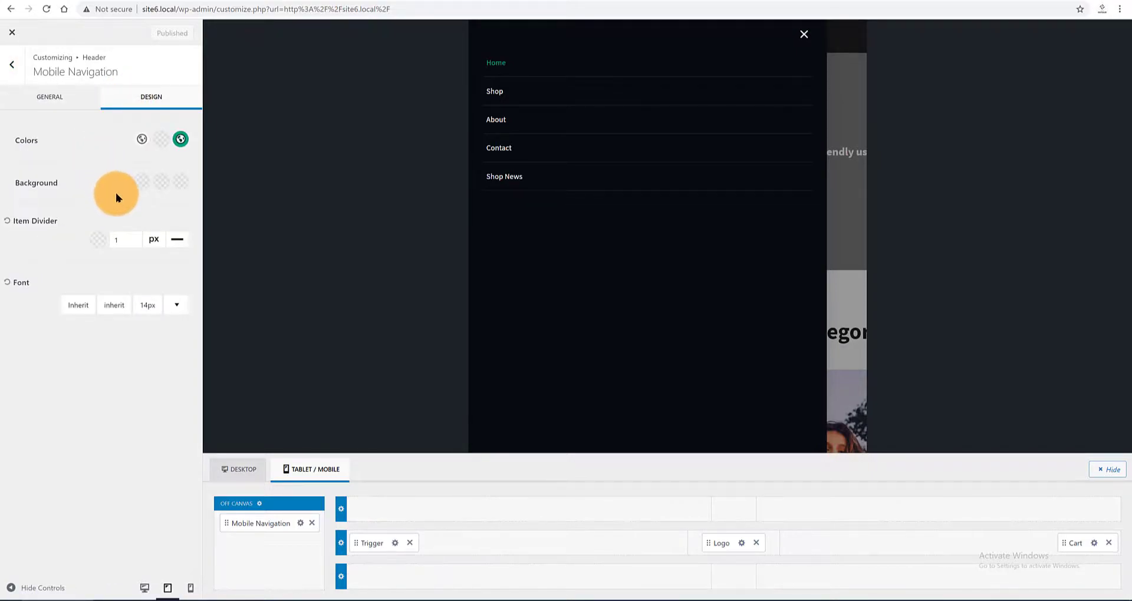
{"action": "left_click", "coordinate": [98, 241]}
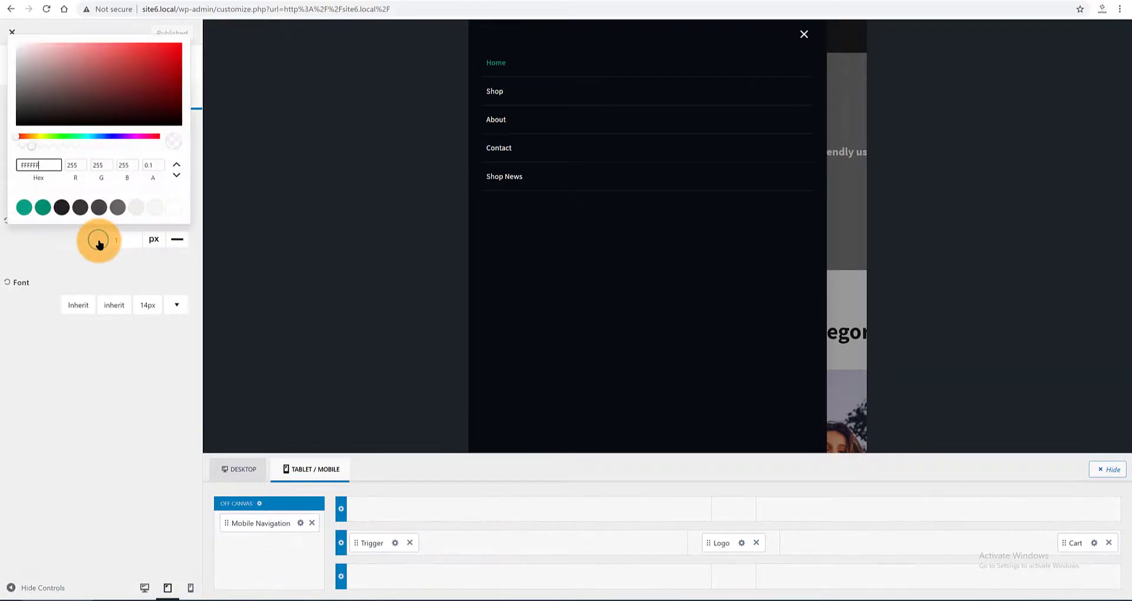
{"action": "left_click", "coordinate": [118, 208]}
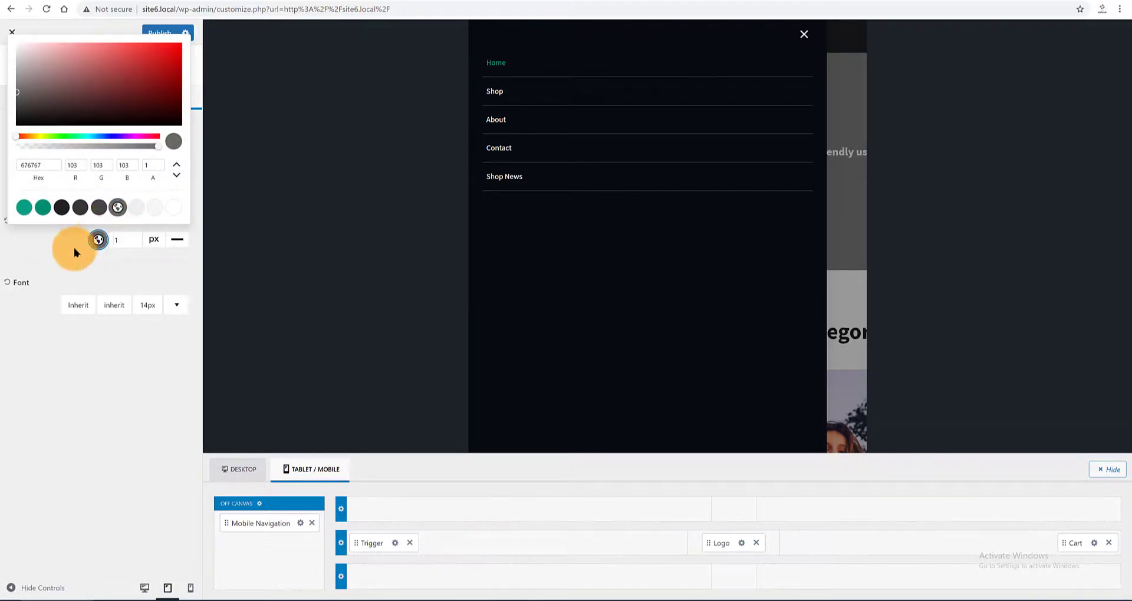
{"action": "left_click", "coordinate": [41, 250]}
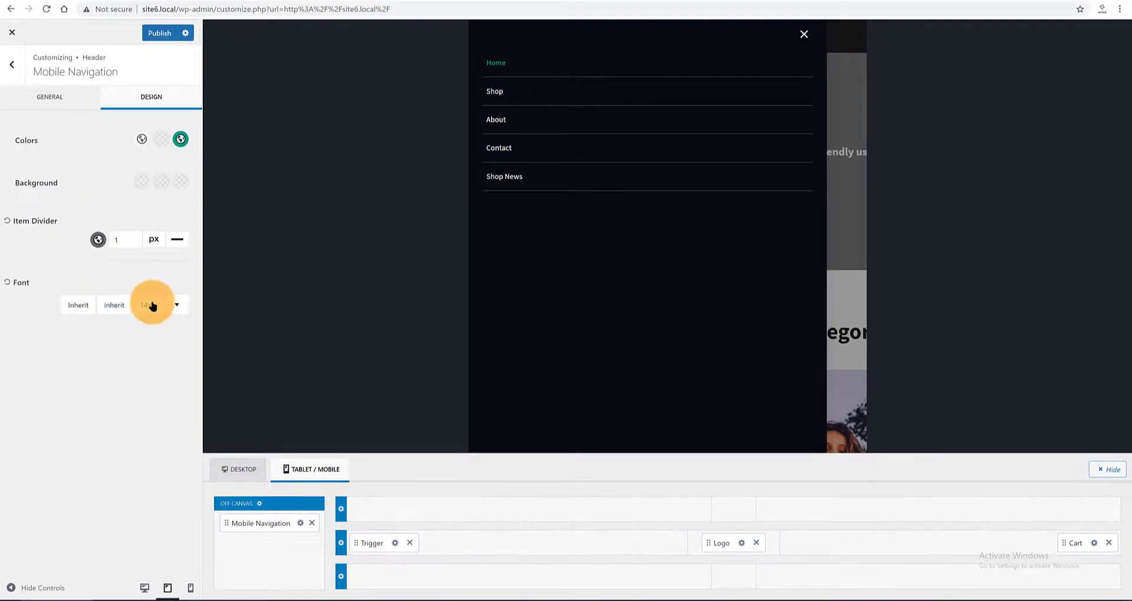
Transform the Mobile Navigation font to uppercase and publish the changes
{"action": "left_click", "coordinate": [149, 304]}
{"action": "left_click", "coordinate": [153, 273]}
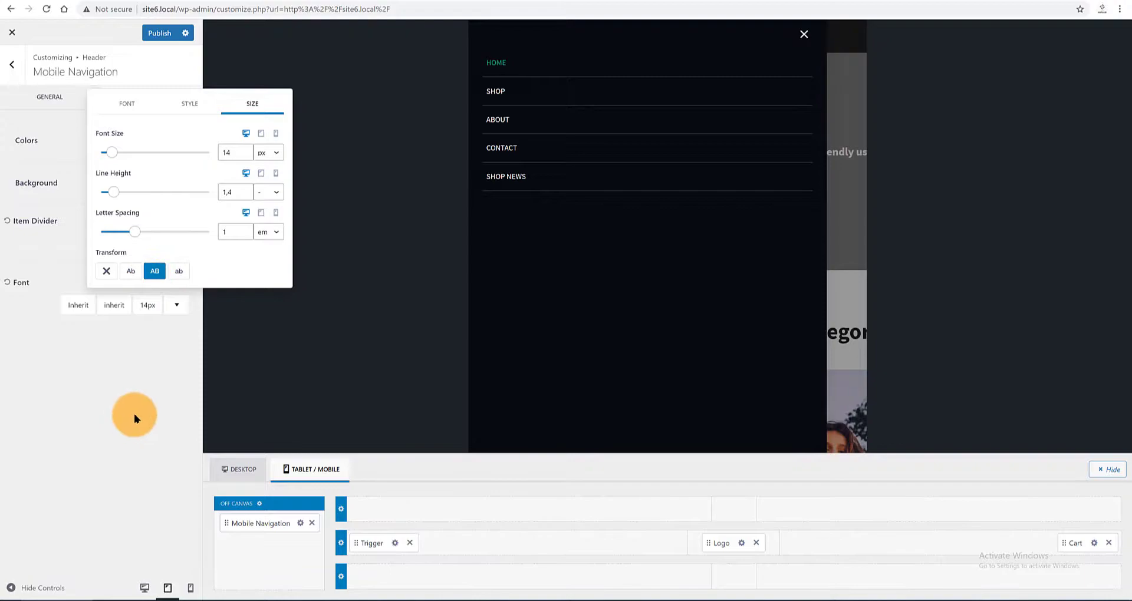
{"action": "left_click", "coordinate": [127, 411]}
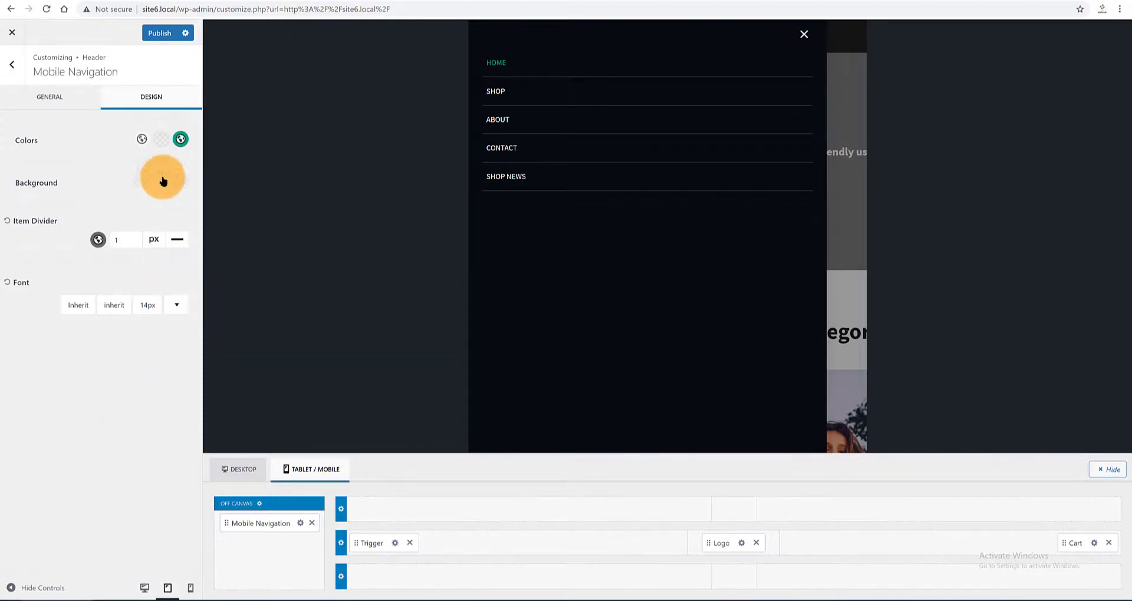
{"action": "left_click", "coordinate": [147, 32]}
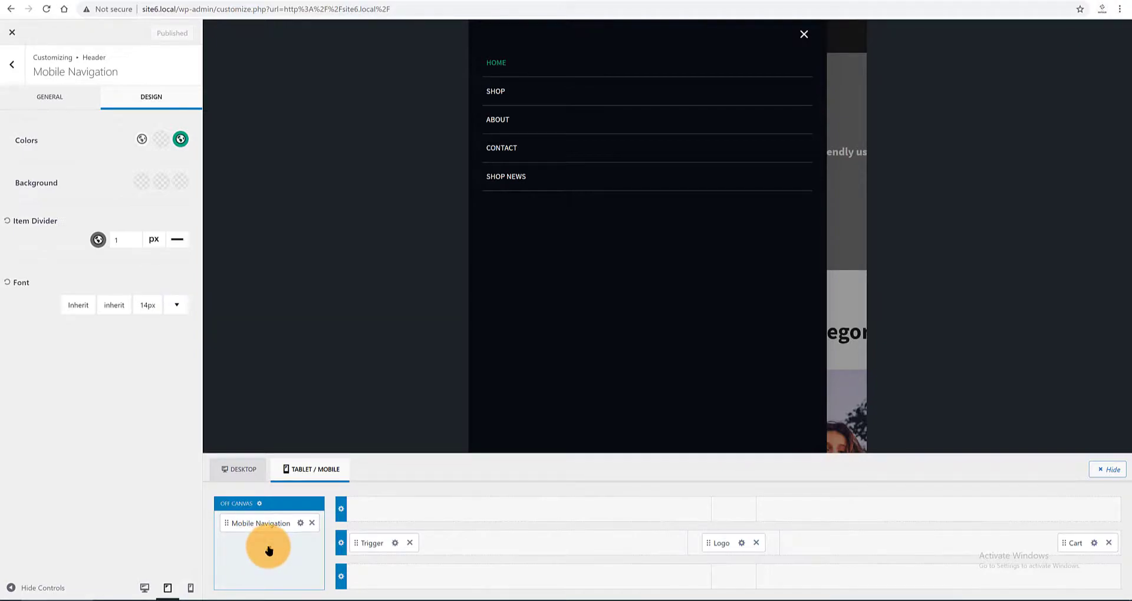
Add a Search Bar to the mobile header's off-canvas area and place it above Mobile Navigation
{"action": "left_click", "coordinate": [269, 550]}
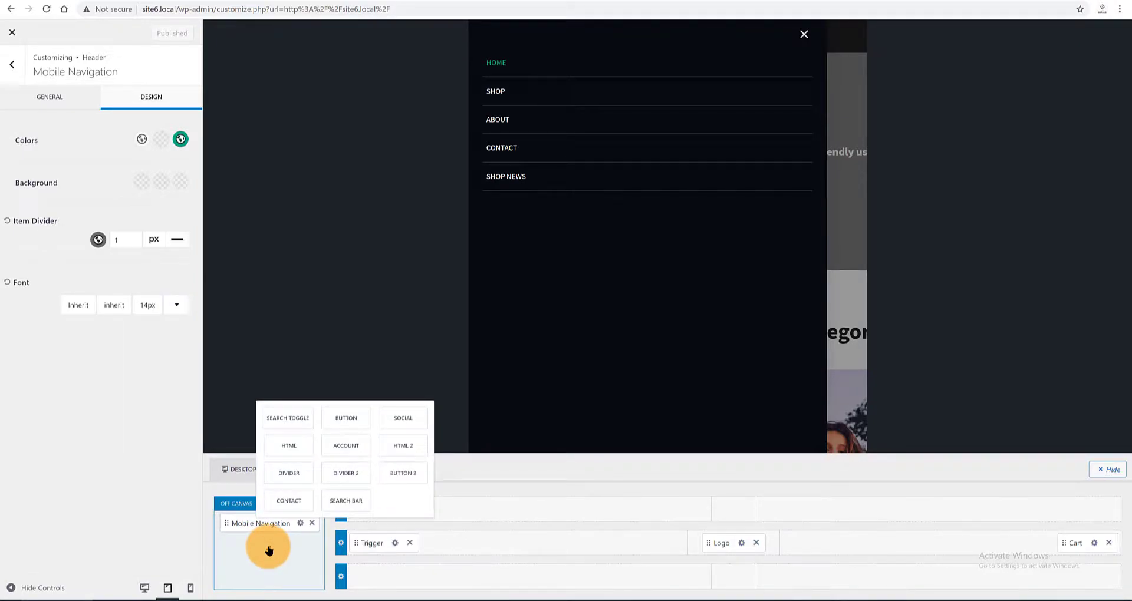
{"action": "left_click", "coordinate": [333, 506]}
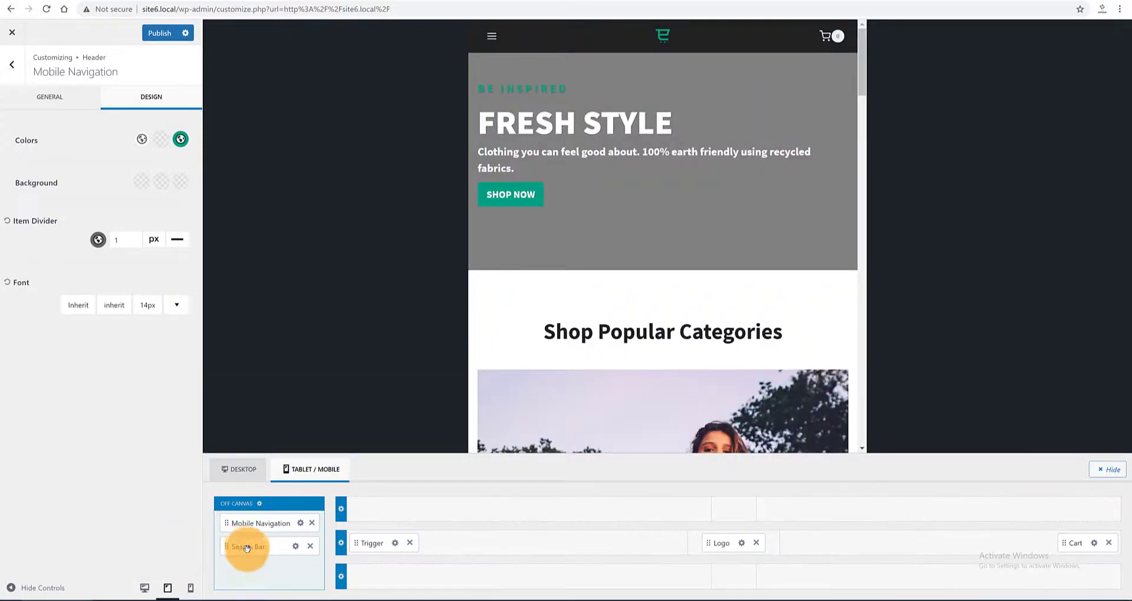
{"action": "left_click_drag", "start_coordinate": [247, 548], "coordinate": [232, 526]}
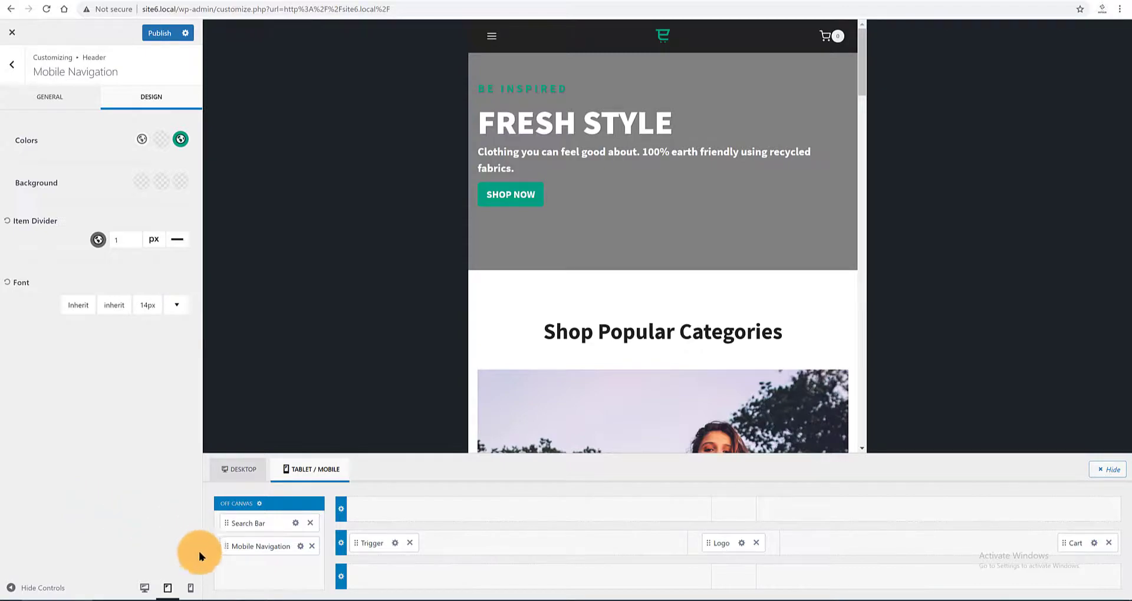
Add a Social element below Mobile Navigation in the off-canvas area, publish it, and check the mobile drawer
{"action": "left_click", "coordinate": [265, 576]}
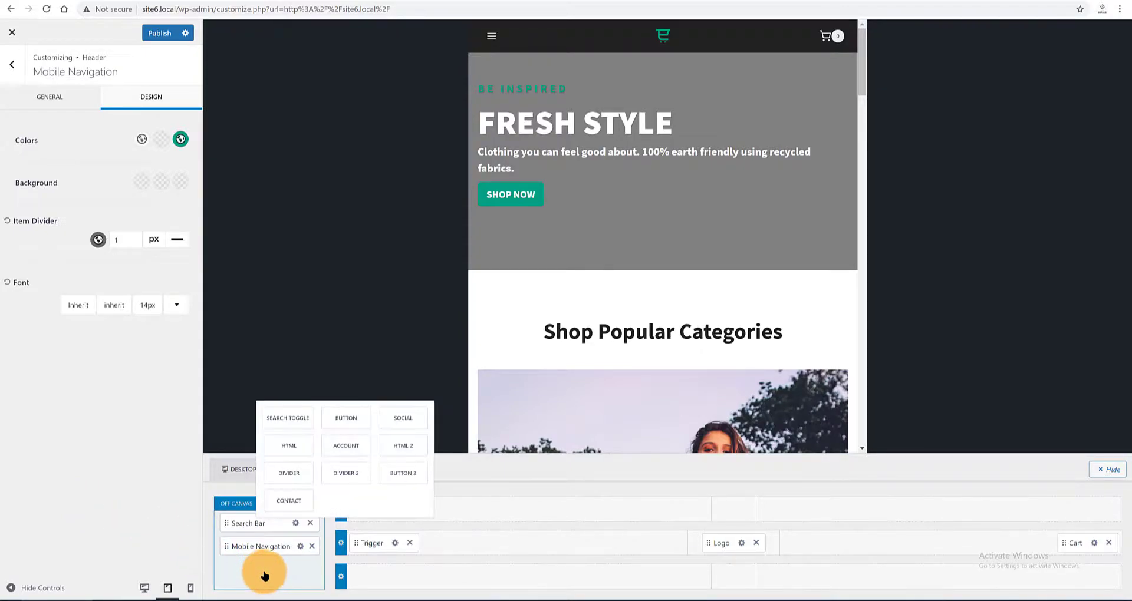
{"action": "left_click", "coordinate": [404, 418]}
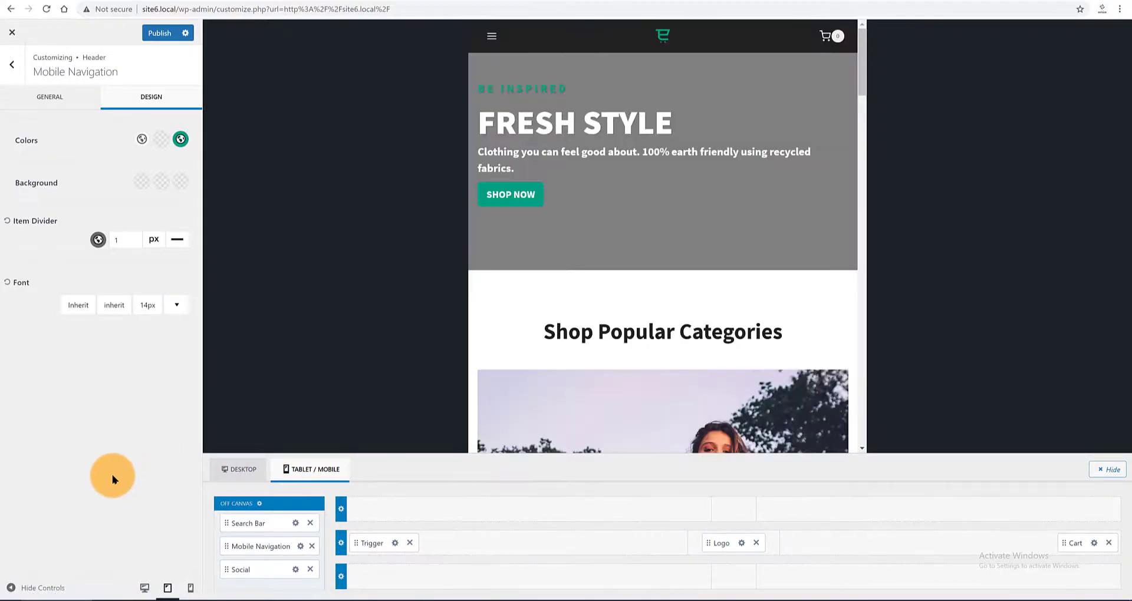
{"action": "left_click", "coordinate": [158, 33]}
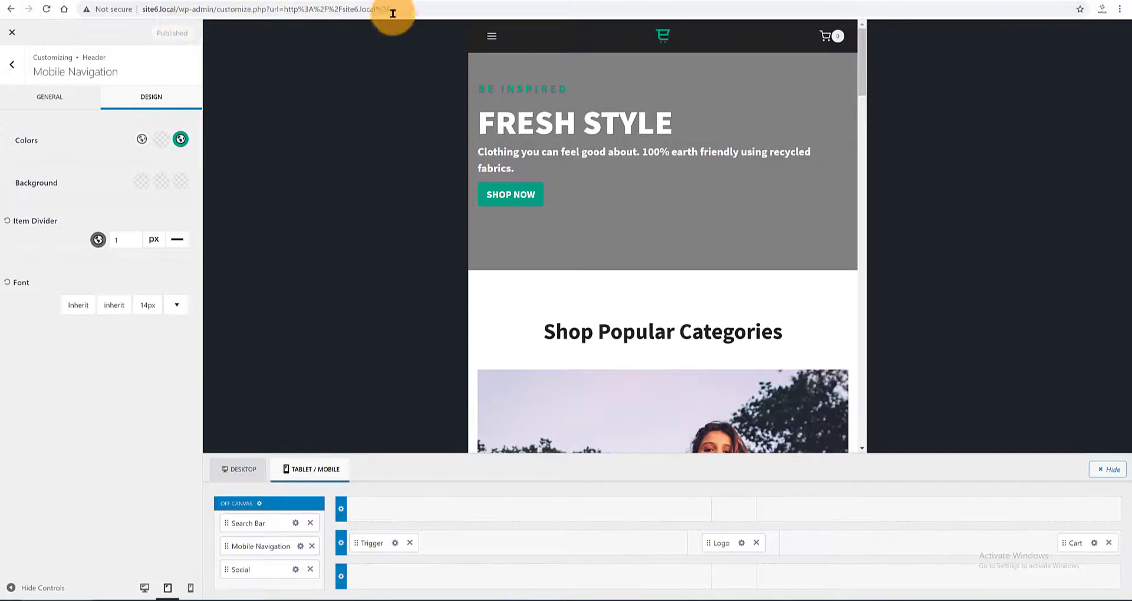
{"action": "left_click", "coordinate": [491, 36]}
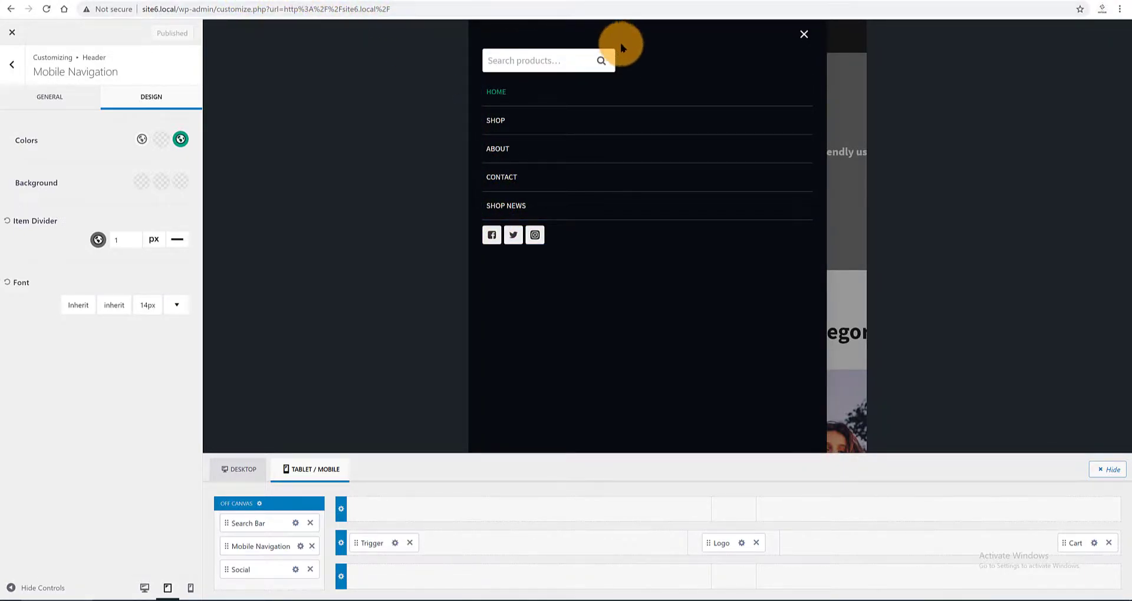
{"action": "left_click", "coordinate": [803, 33]}
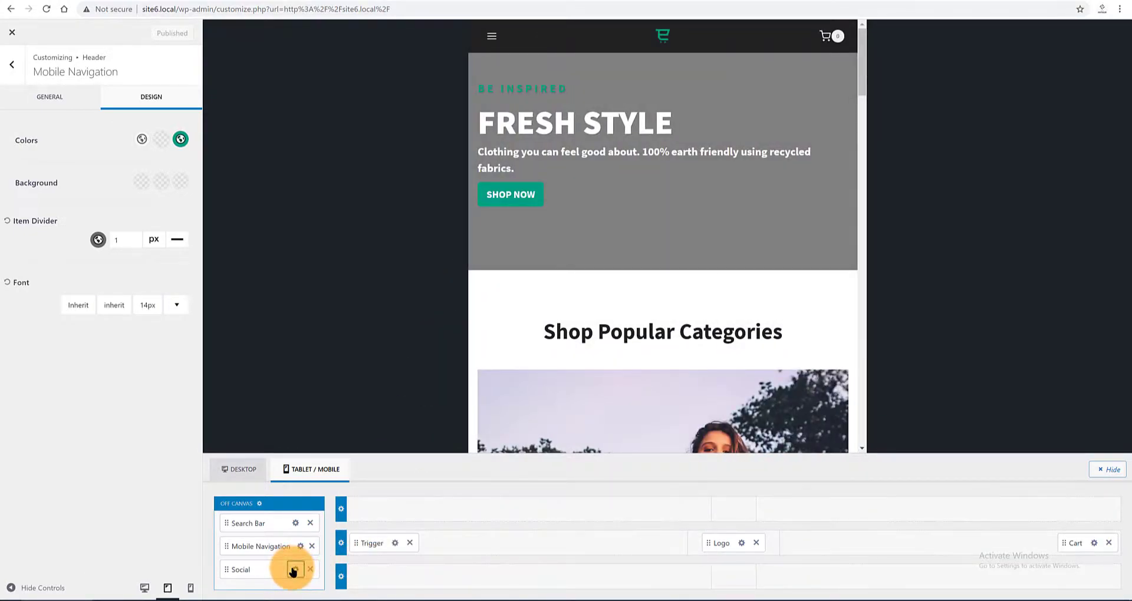
Set the Header Social item spacing to 0.65 em and border radius to 1.44 em, and publish the changes
{"action": "left_click", "coordinate": [294, 570]}
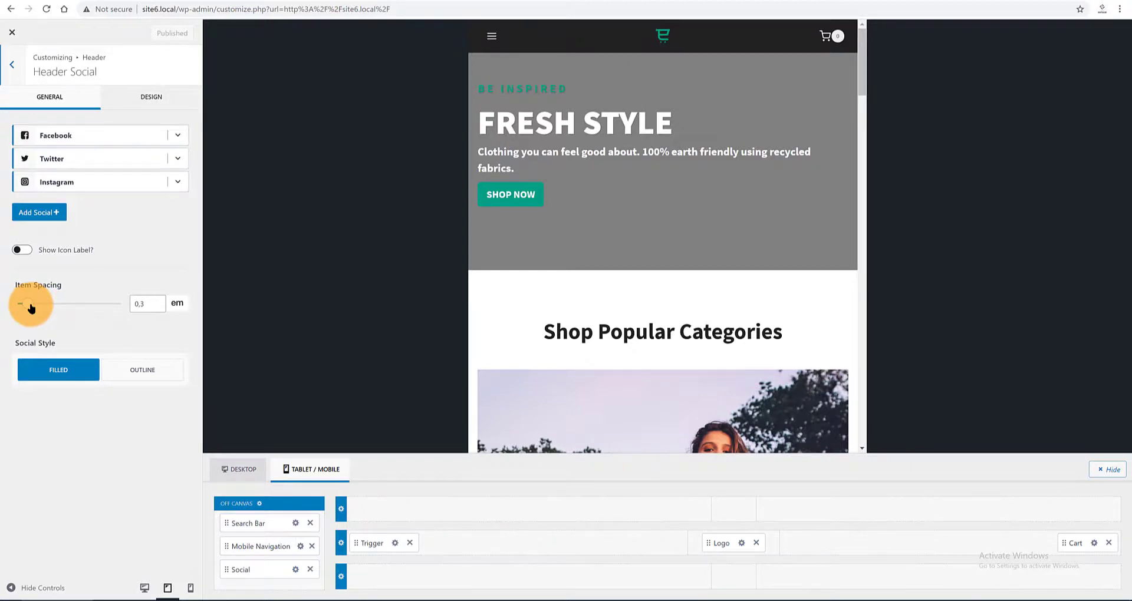
{"action": "left_click_drag", "start_coordinate": [31, 308], "coordinate": [33, 307]}
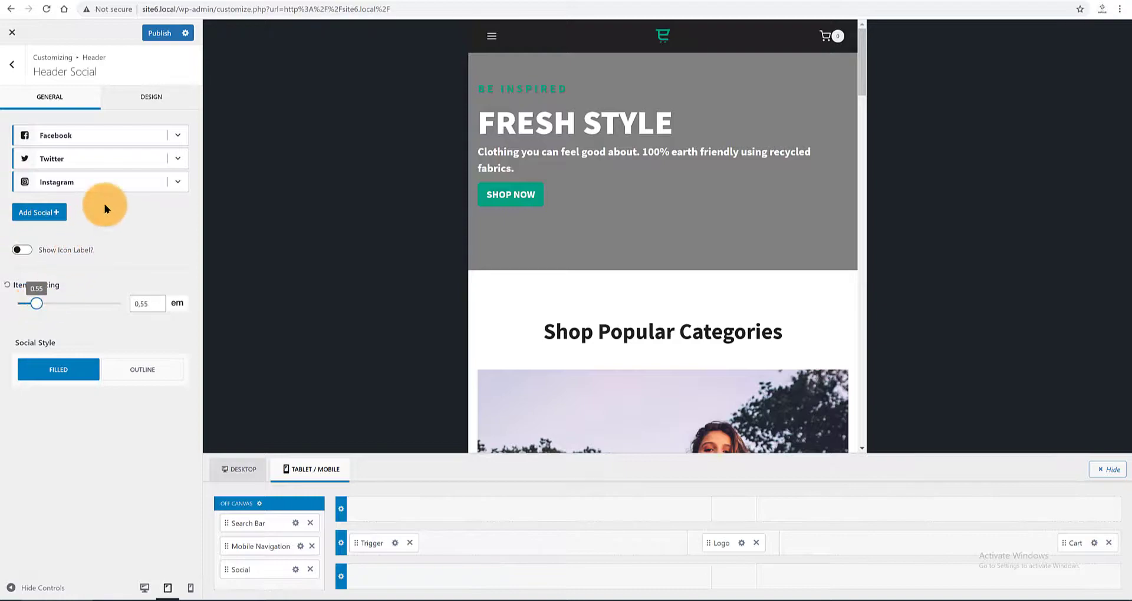
{"action": "left_click", "coordinate": [147, 104]}
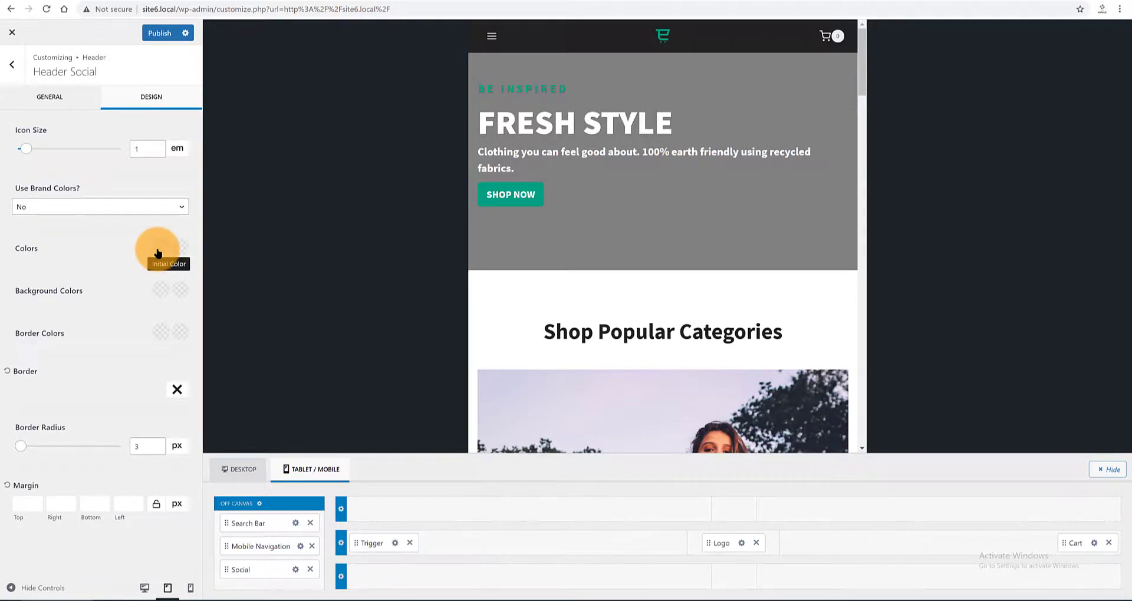
{"action": "left_click_drag", "start_coordinate": [20, 446], "coordinate": [24, 450]}
{"action": "left_click", "coordinate": [158, 33]}
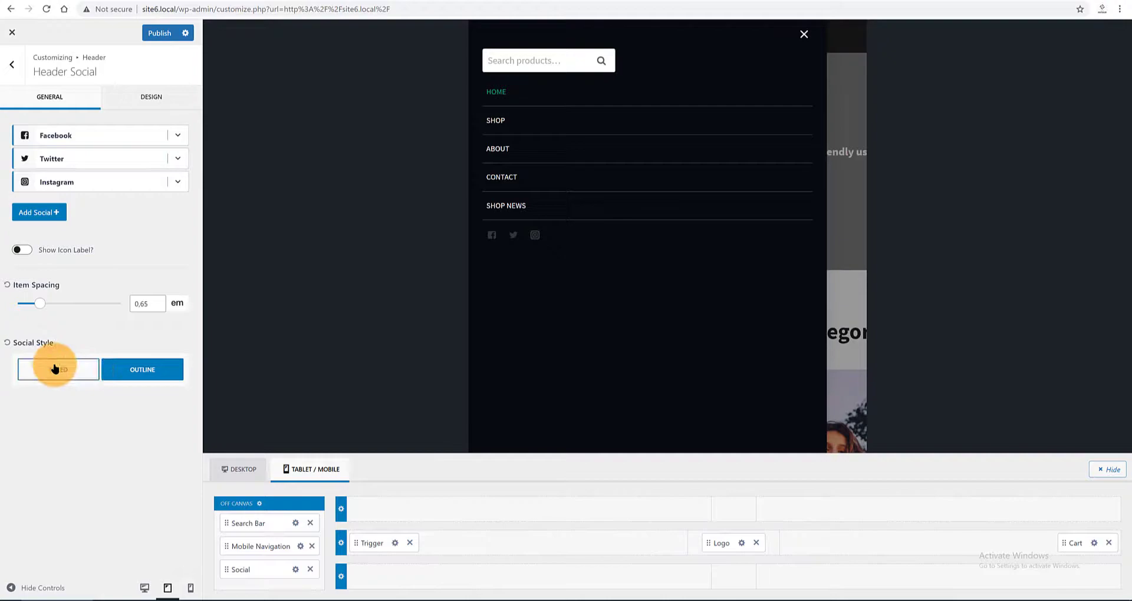
Set the Header Social style to Filled and the icons' hover colour to green 008F72
{"action": "left_click", "coordinate": [54, 369]}
{"action": "left_click", "coordinate": [153, 99]}
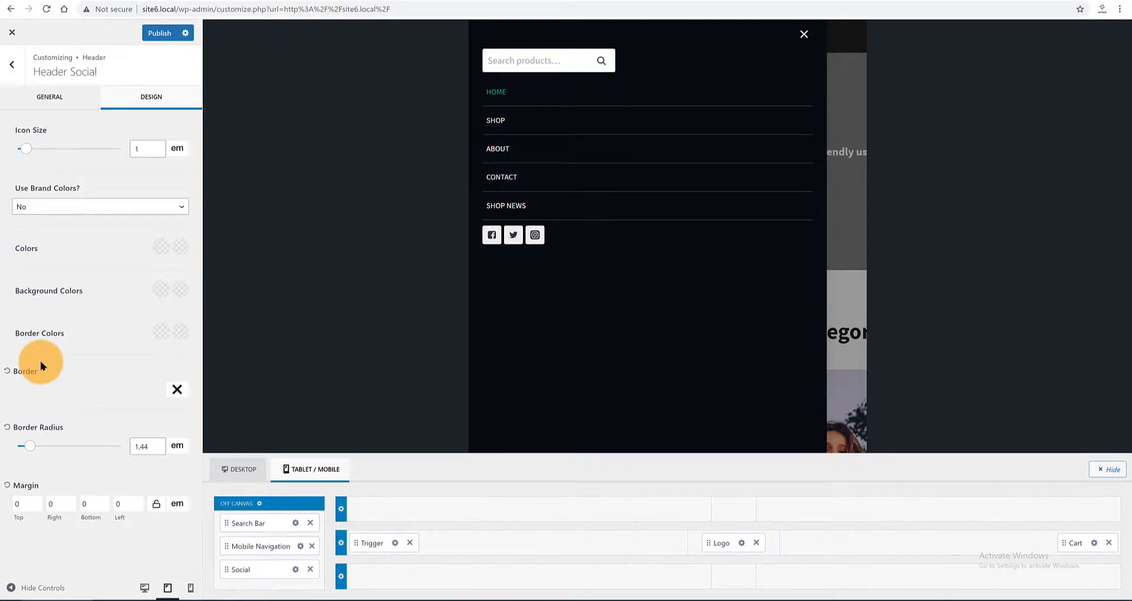
{"action": "left_click", "coordinate": [180, 249]}
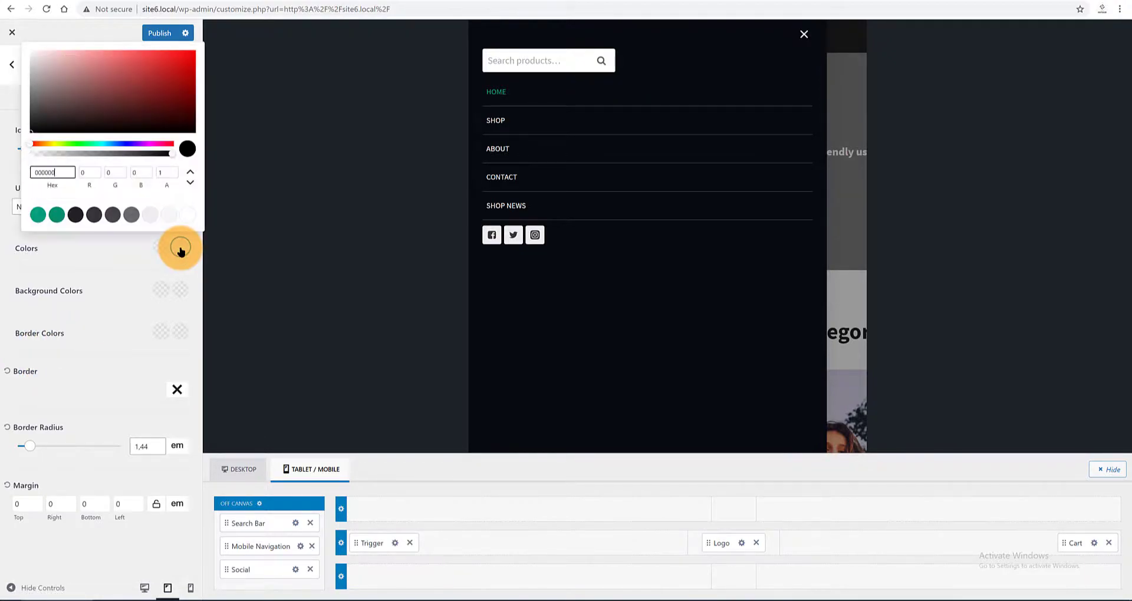
{"action": "left_click", "coordinate": [51, 217]}
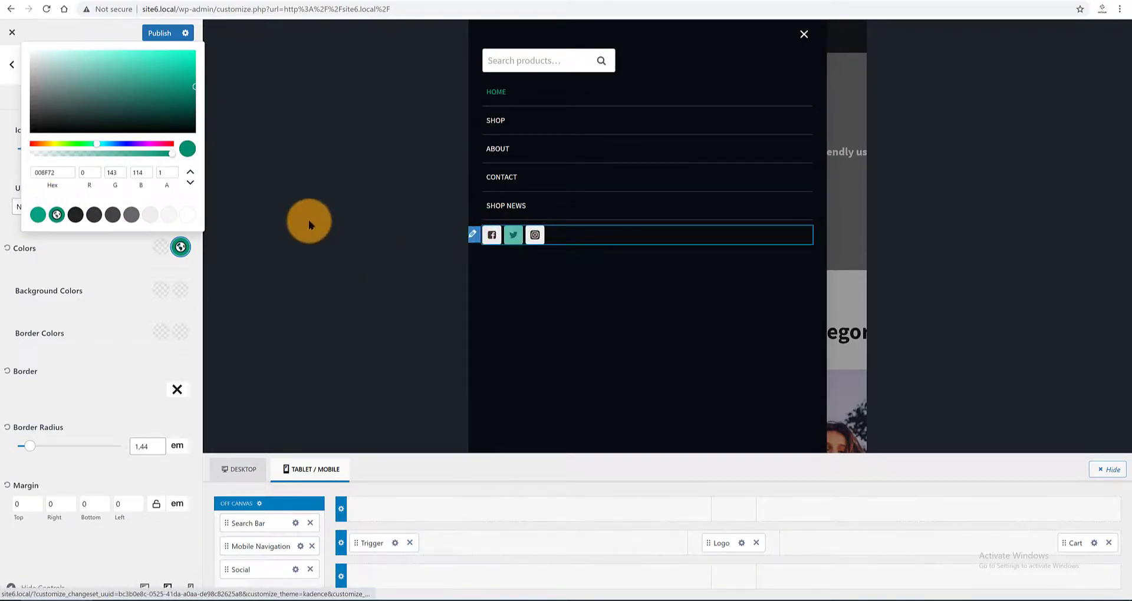
Reset the Header Social icon colours to their defaults and publish the change
{"action": "left_click", "coordinate": [79, 248]}
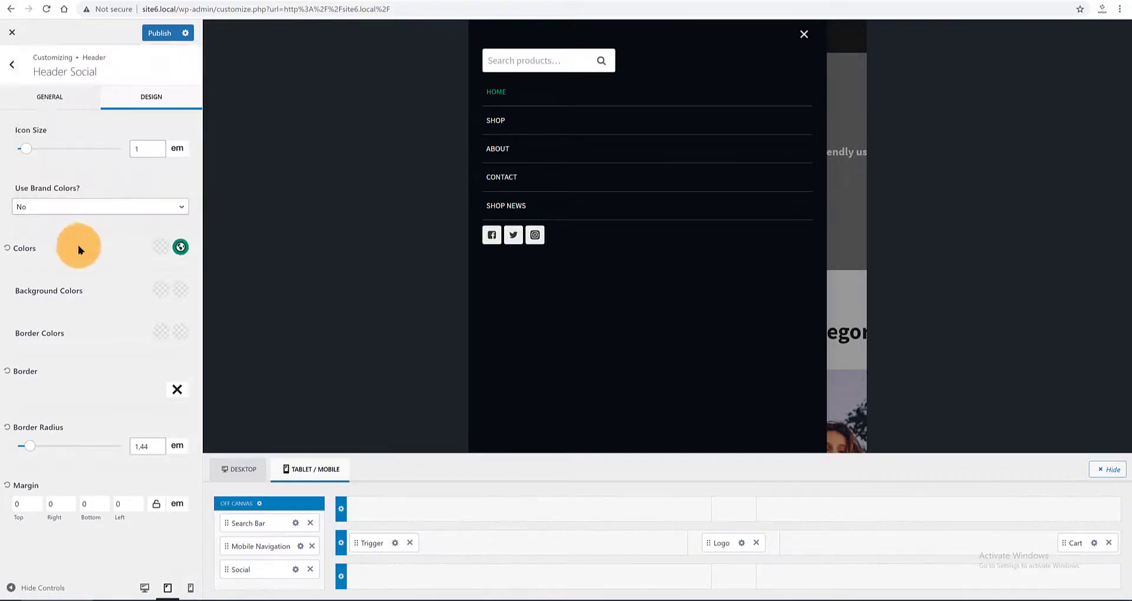
{"action": "left_click", "coordinate": [7, 248]}
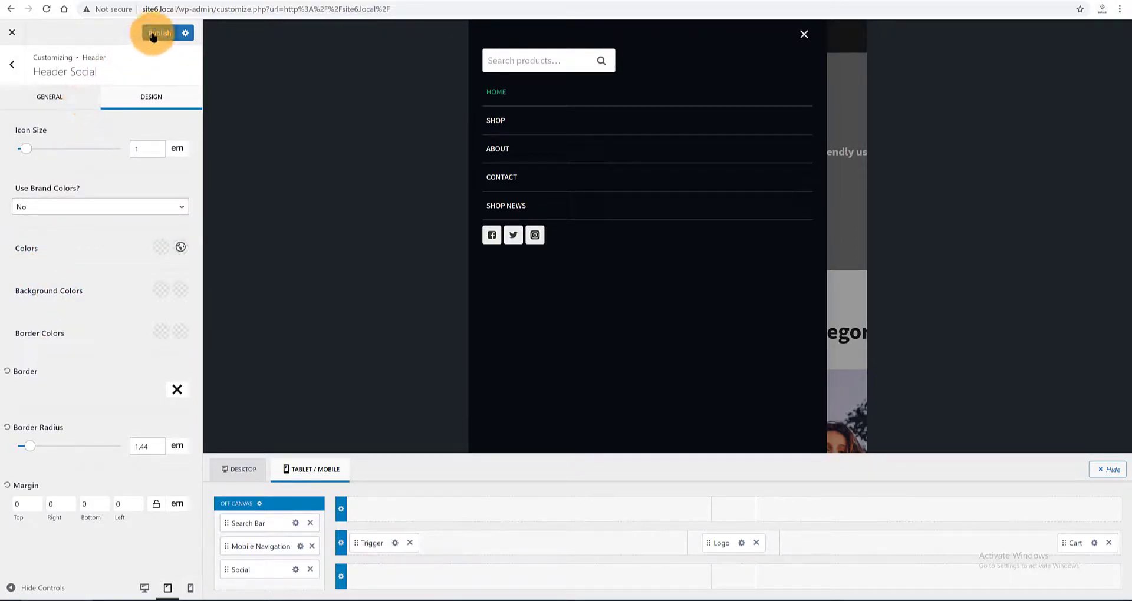
Add Pinterest to the Header Social icons, set the item spacing to 0.86 em, and publish the changes
{"action": "left_click", "coordinate": [49, 97]}
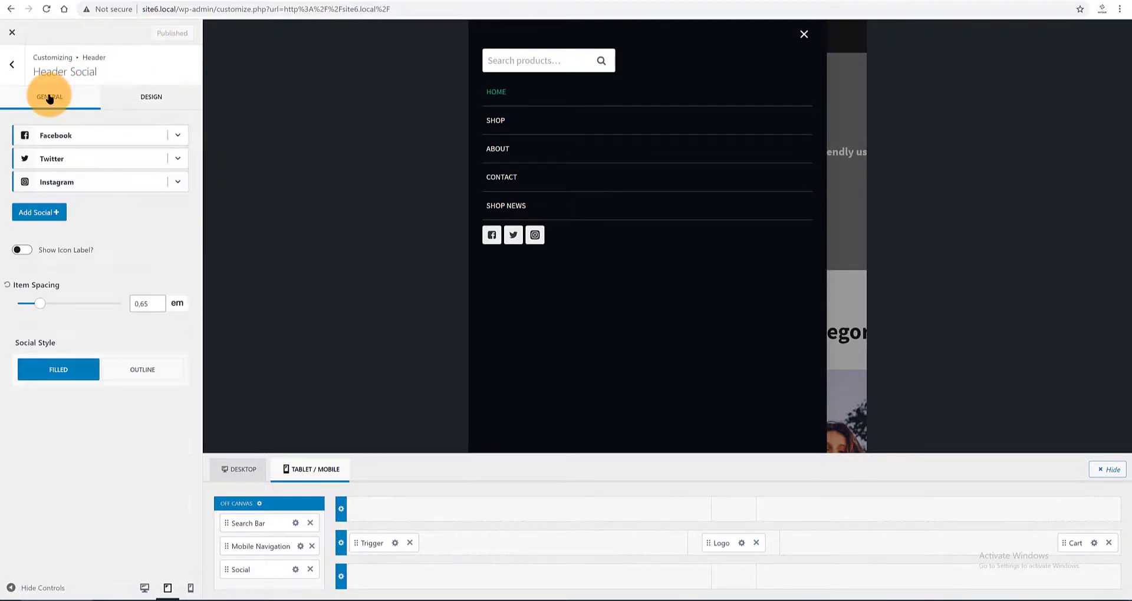
{"action": "left_click", "coordinate": [41, 214]}
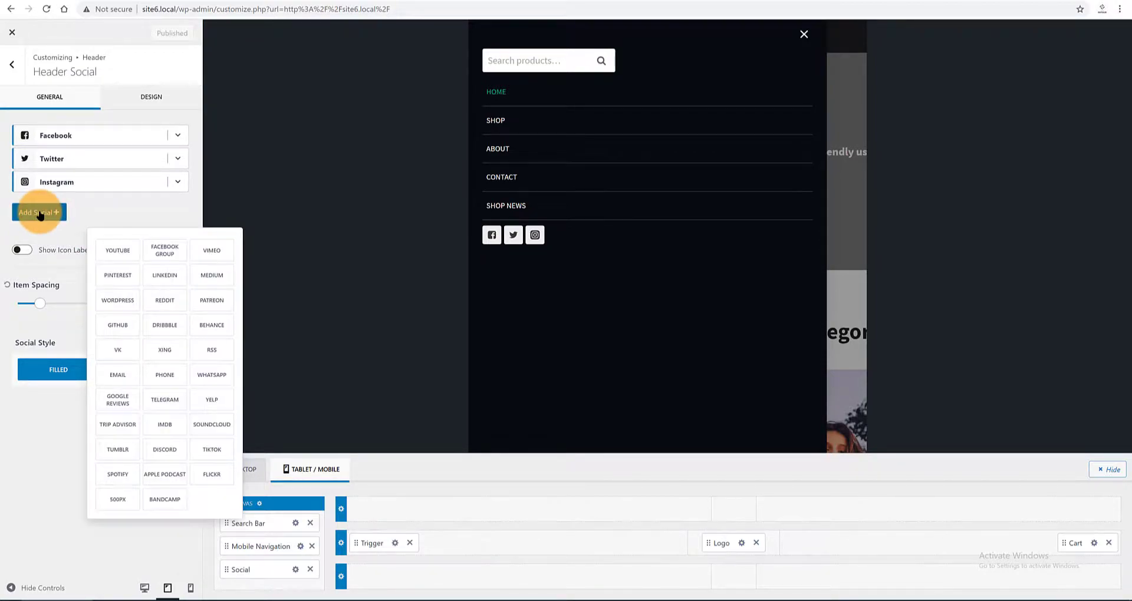
{"action": "left_click", "coordinate": [118, 276]}
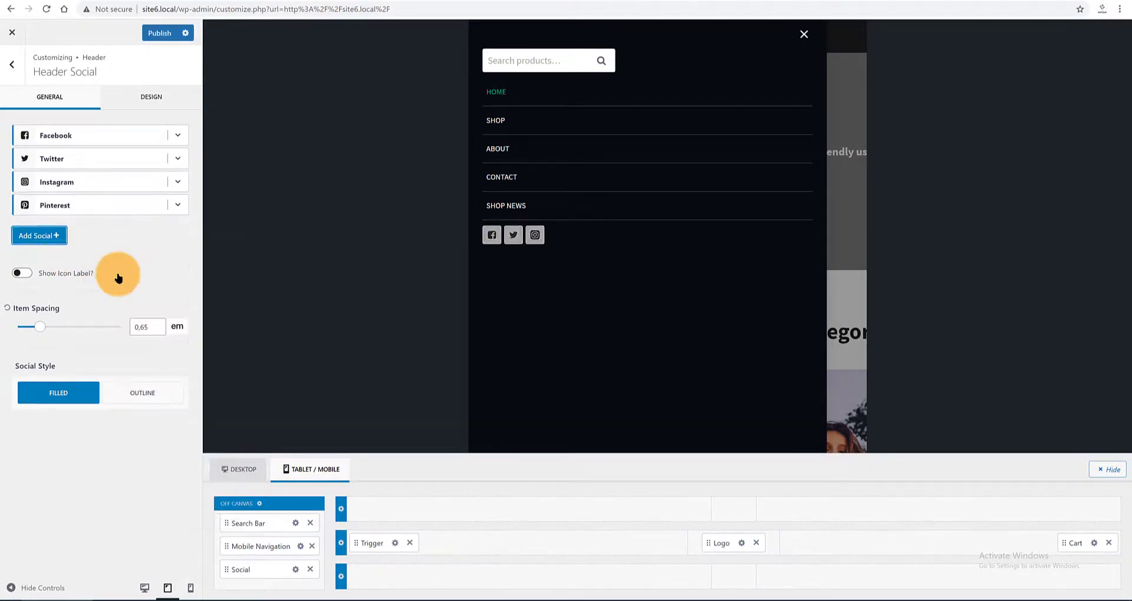
{"action": "left_click", "coordinate": [158, 31]}
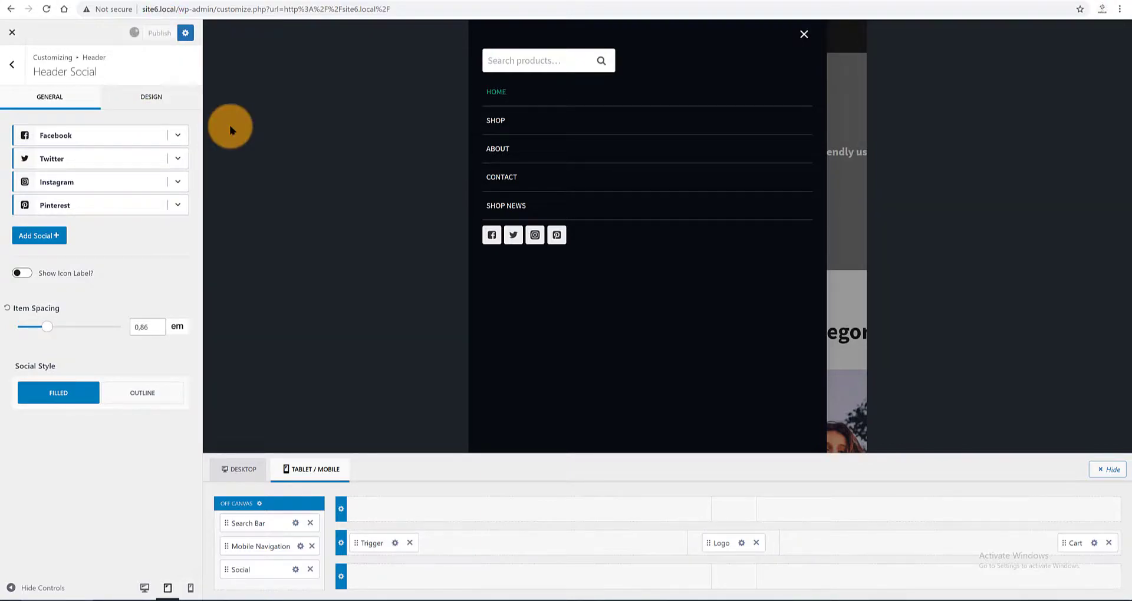
Add an HTML 2 element below Social in the mobile off-canvas area and open its settings
{"action": "left_click", "coordinate": [259, 587]}
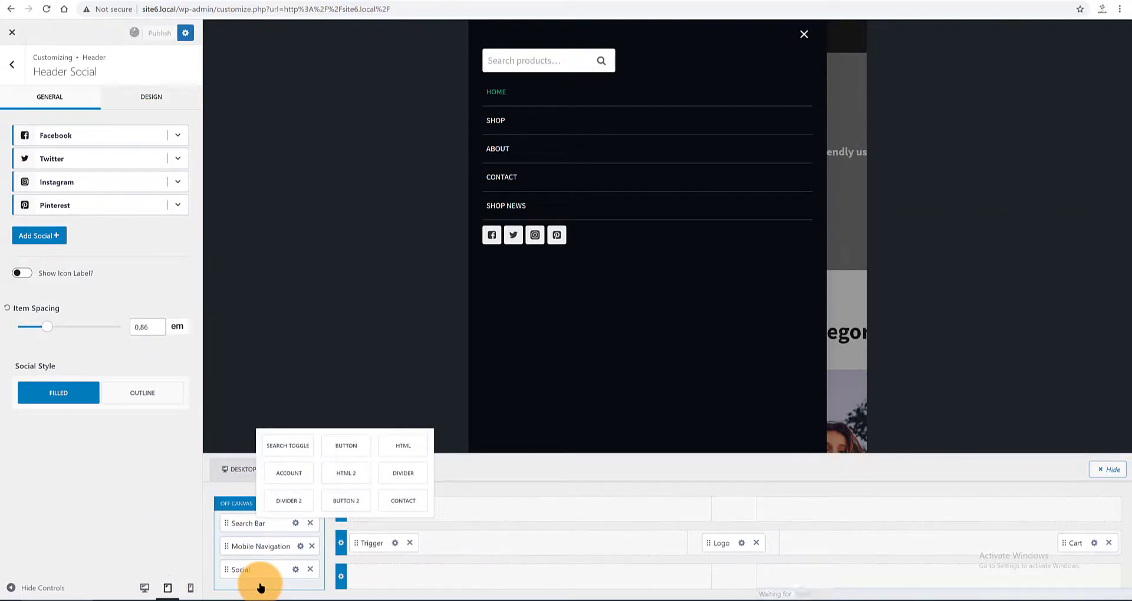
{"action": "left_click", "coordinate": [339, 482]}
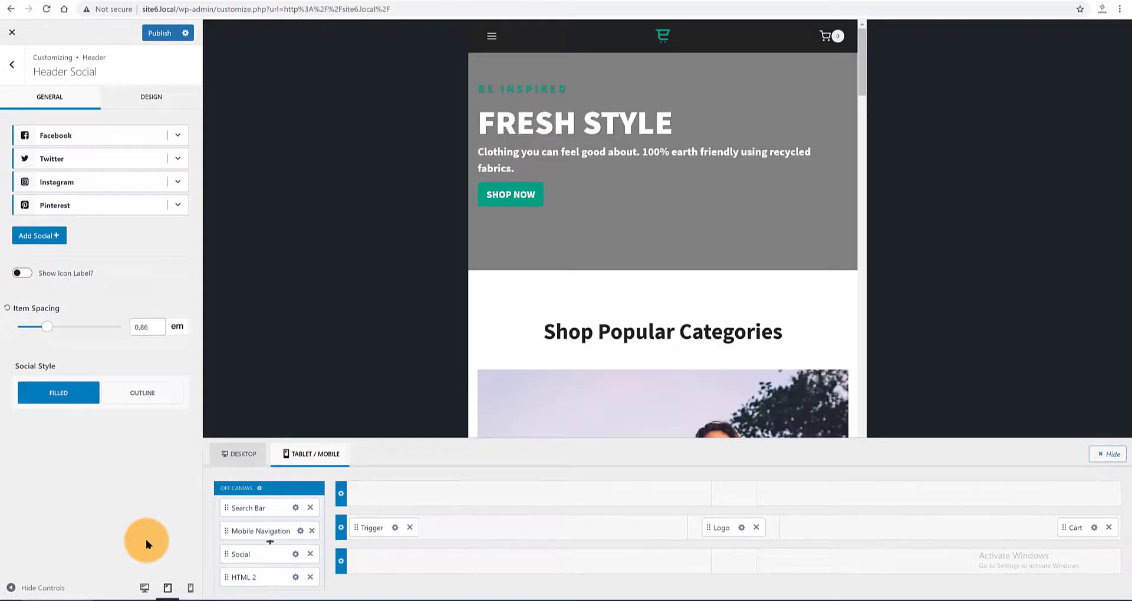
{"action": "left_click", "coordinate": [295, 579]}
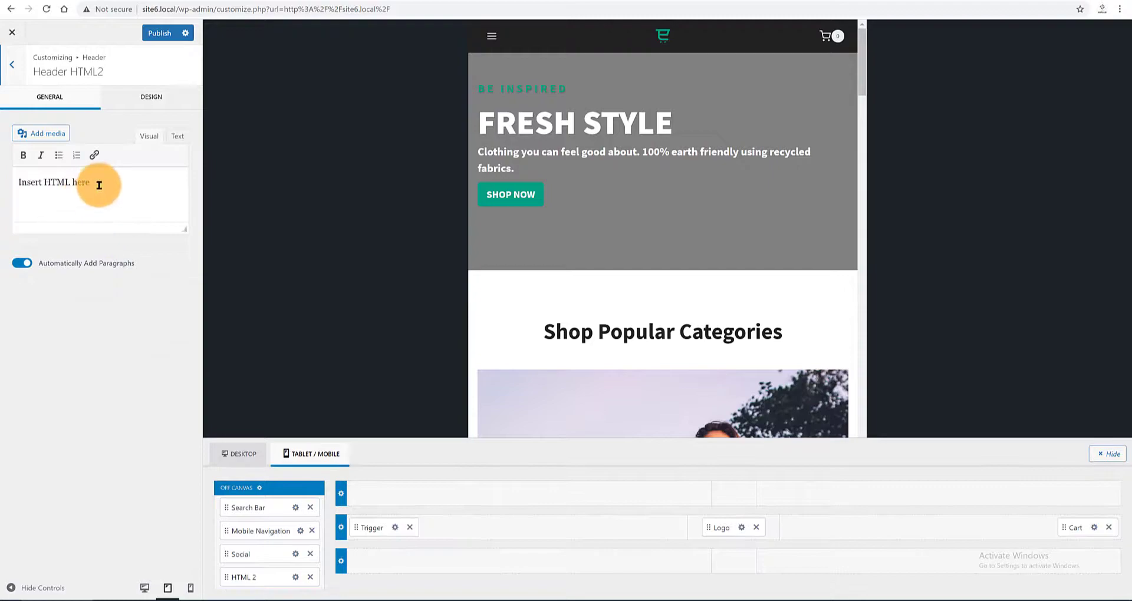
Replace the Header HTML2 placeholder with "Welcome!", a blank line and "ncznnxcznczncncxznxcz", and publish it
{"action": "left_click_drag", "start_coordinate": [98, 180], "coordinate": [20, 181]}
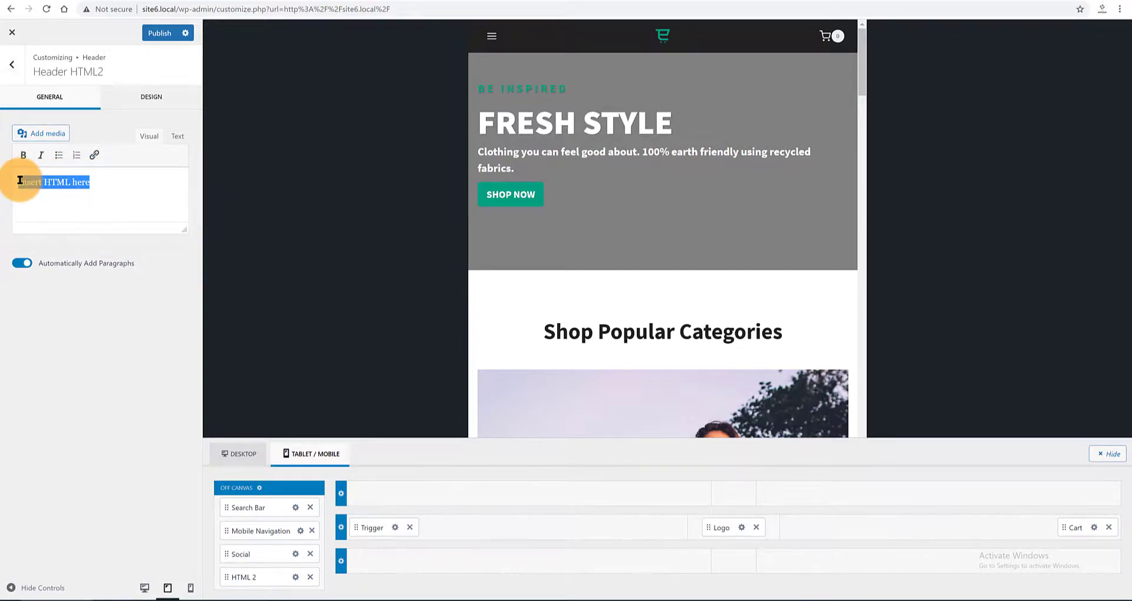
{"action": "key", "text": "BackSpace"}
{"action": "type", "text": "Welcome!"}
{"action": "key", "text": "Return"}
{"action": "key", "text": "Return"}
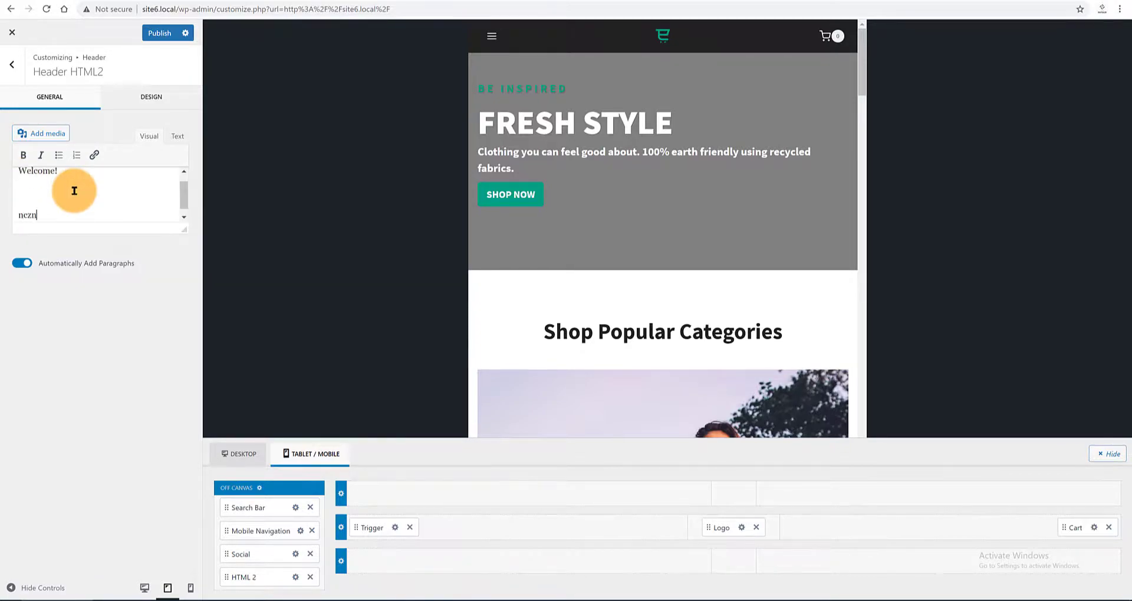
{"action": "type", "text": "ncznnxcznczncncxznxcz"}
{"action": "left_click", "coordinate": [156, 32]}
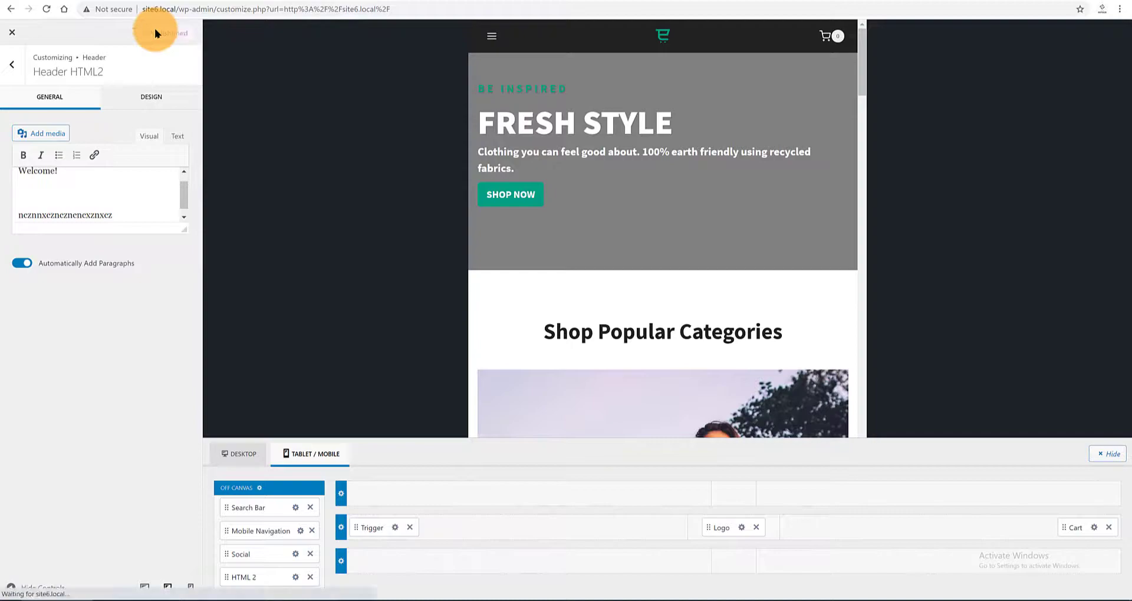
Examine the Header HTML2 content as Text and Visual, and check how it appears in the mobile drawer
{"action": "left_click", "coordinate": [177, 136]}
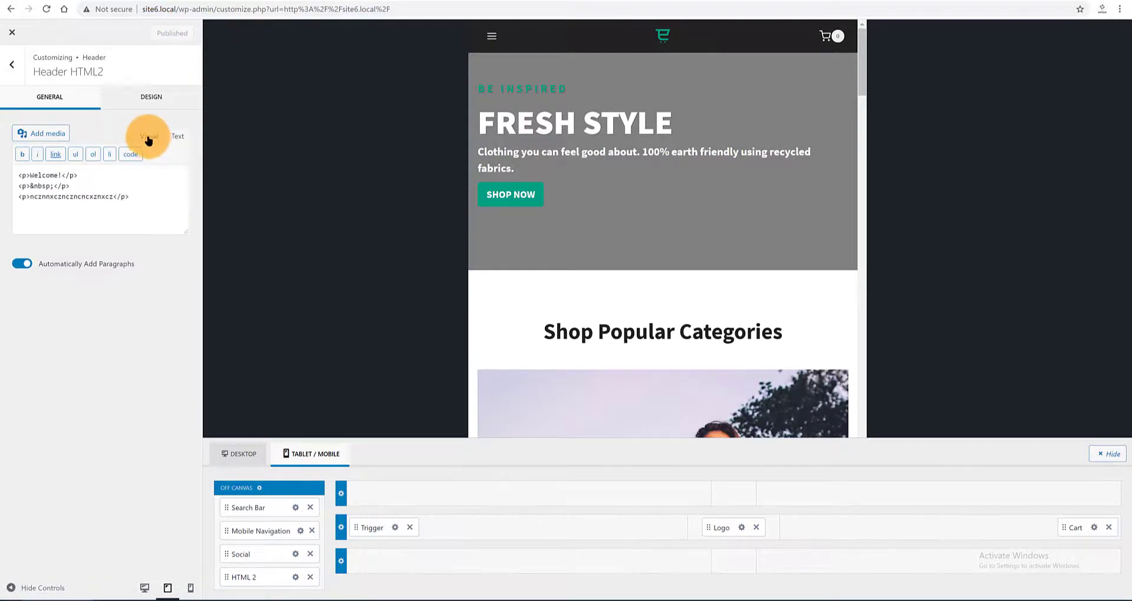
{"action": "left_click", "coordinate": [148, 139]}
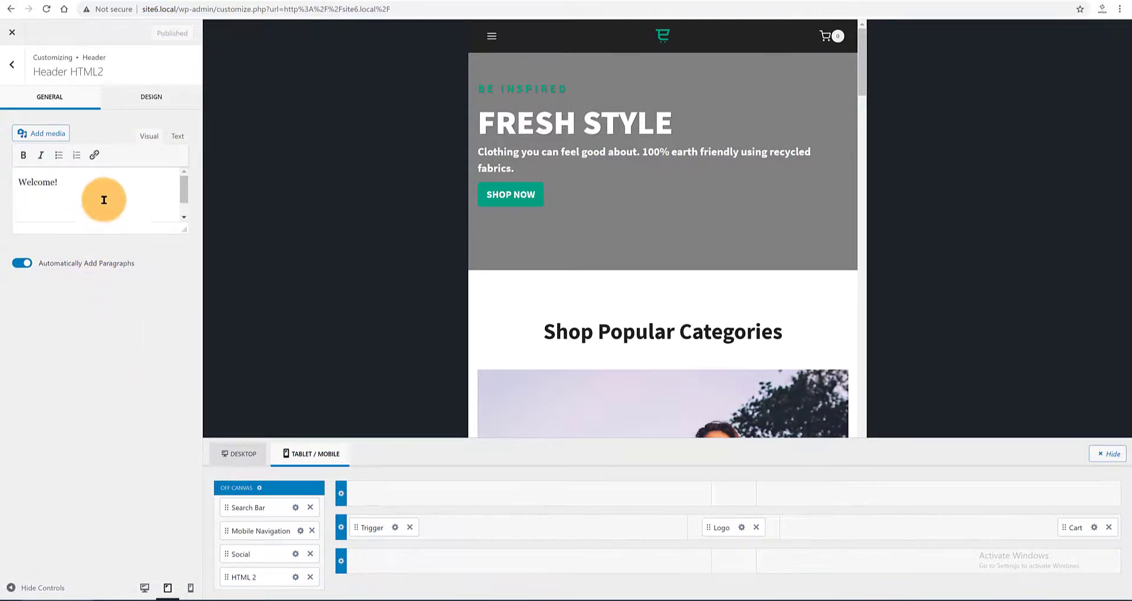
{"action": "left_click", "coordinate": [12, 33]}
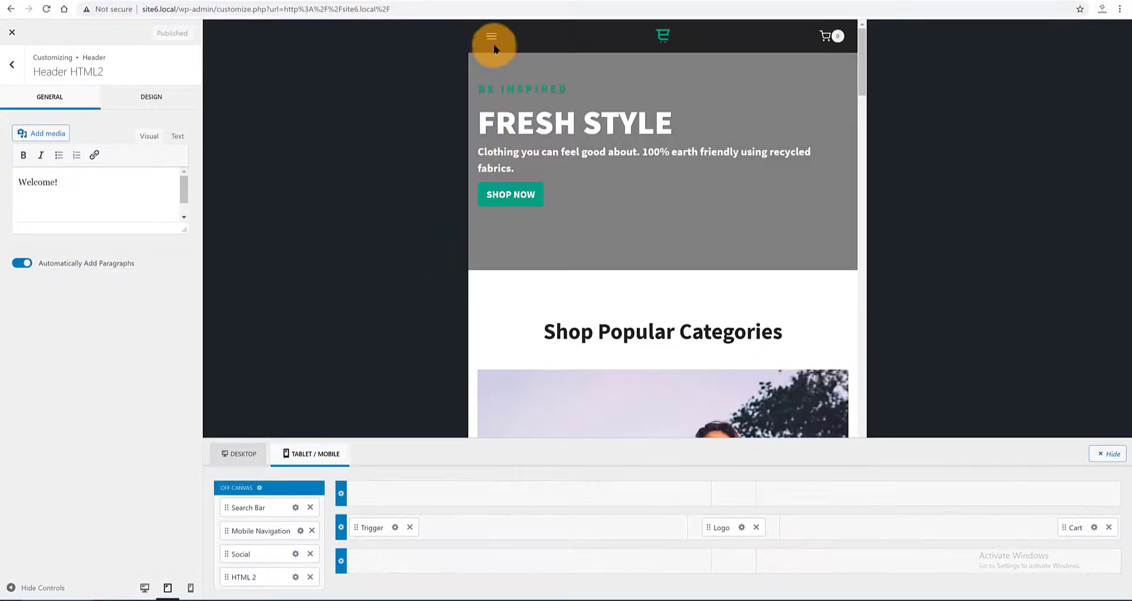
{"action": "left_click", "coordinate": [491, 37]}
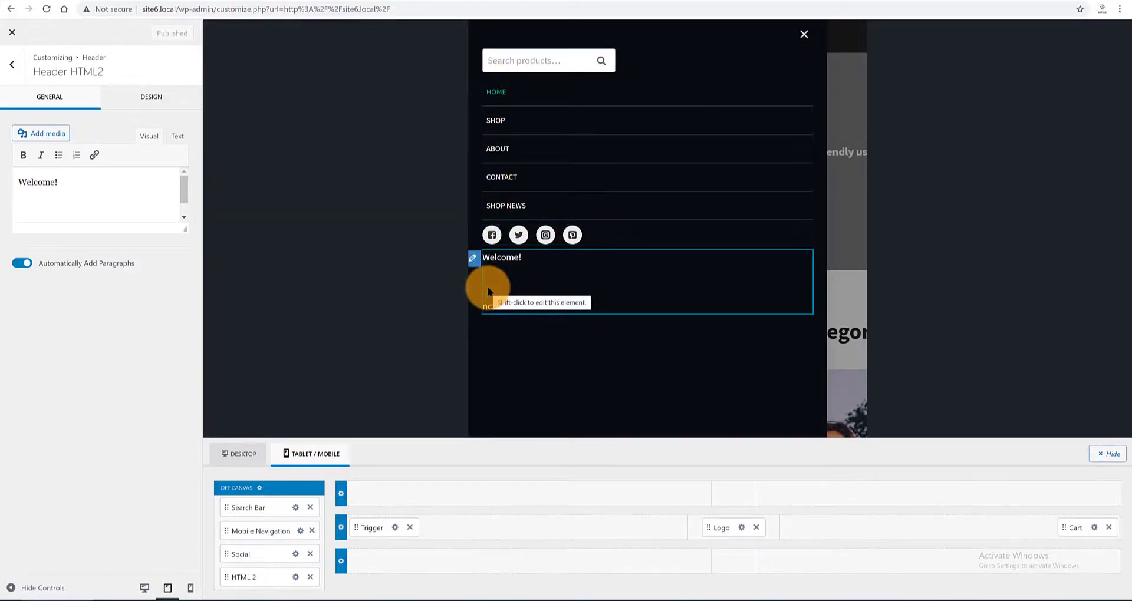
Move HTML 2 above the Search Bar in the off-canvas area, change its greeting to "WELCOME !", and publish
{"action": "left_click_drag", "start_coordinate": [253, 580], "coordinate": [239, 506]}
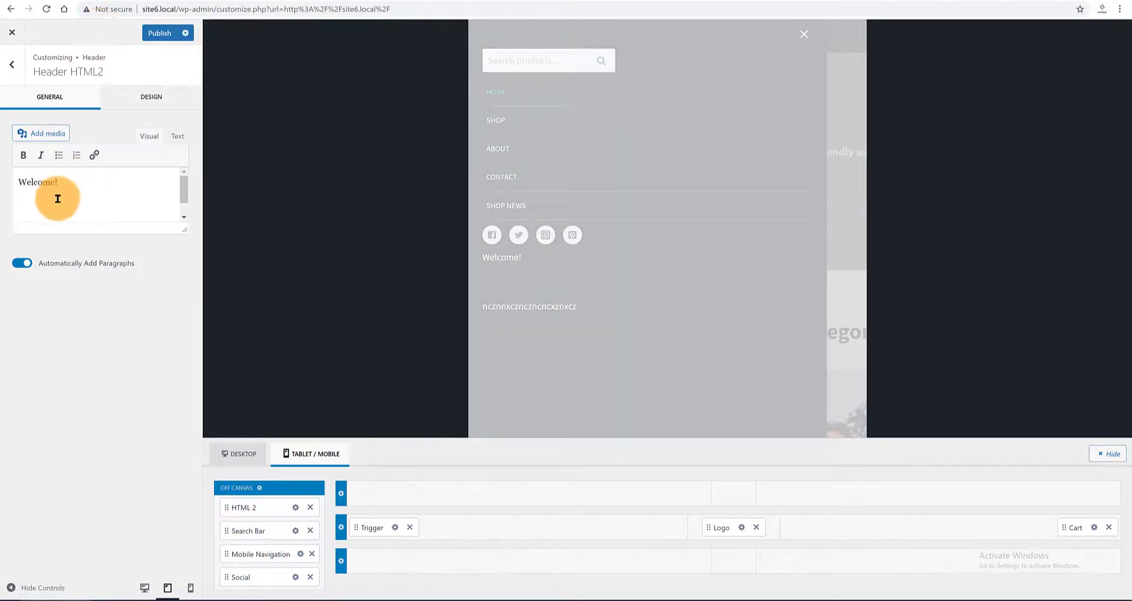
{"action": "left_click_drag", "start_coordinate": [27, 181], "coordinate": [53, 181]}
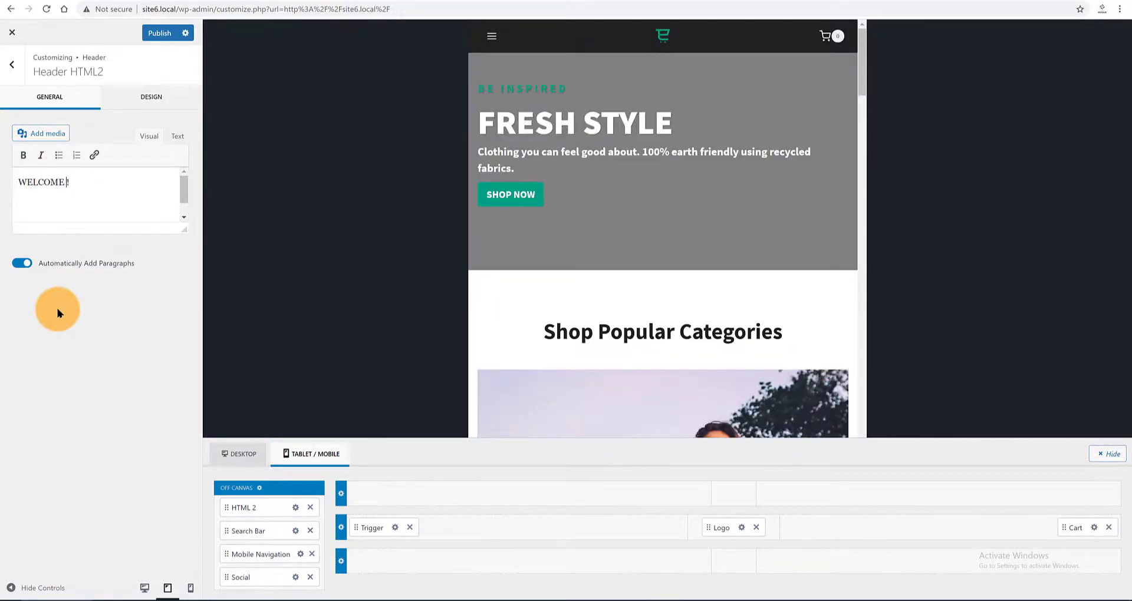
{"action": "left_click", "coordinate": [159, 34]}
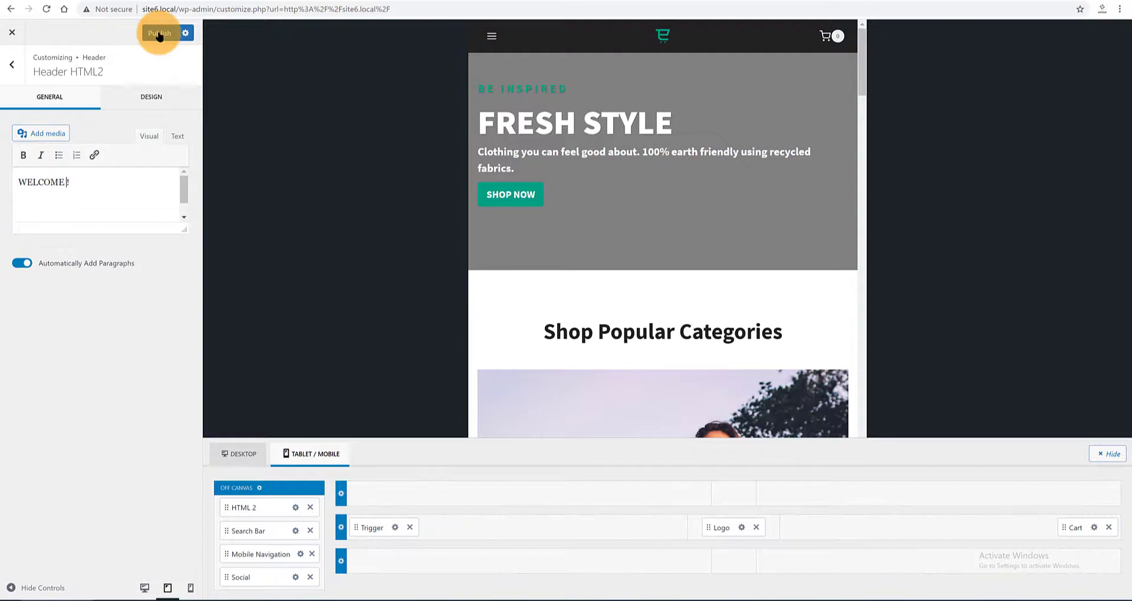
{"action": "left_click", "coordinate": [490, 41]}
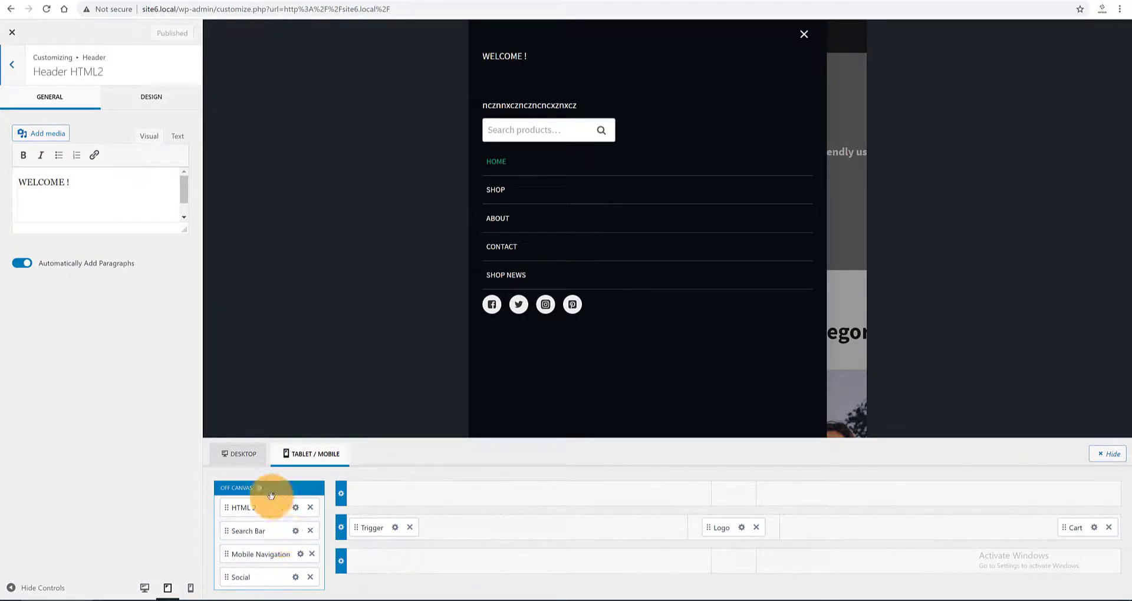
Set the Header HTML2 font colour to white FFFFFF
{"action": "left_click", "coordinate": [147, 99]}
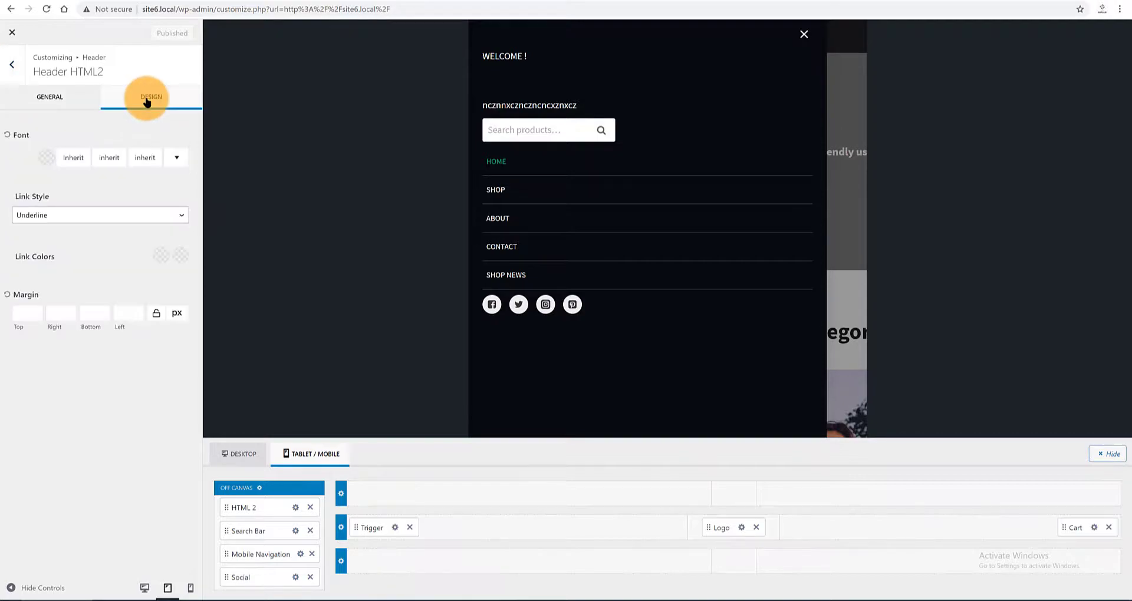
{"action": "left_click", "coordinate": [45, 158]}
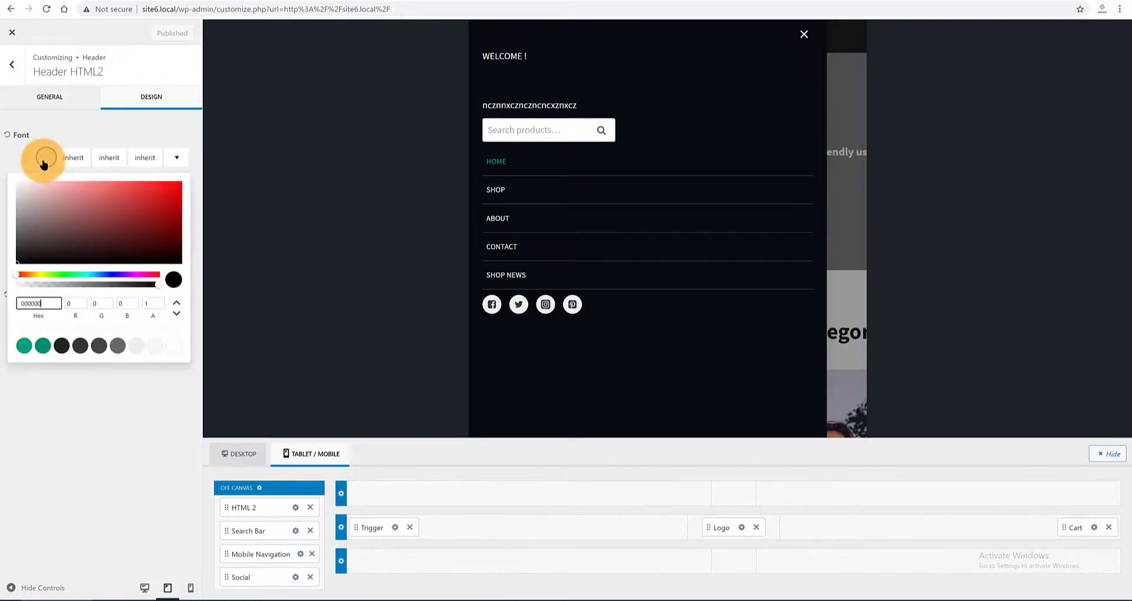
{"action": "left_click", "coordinate": [156, 347]}
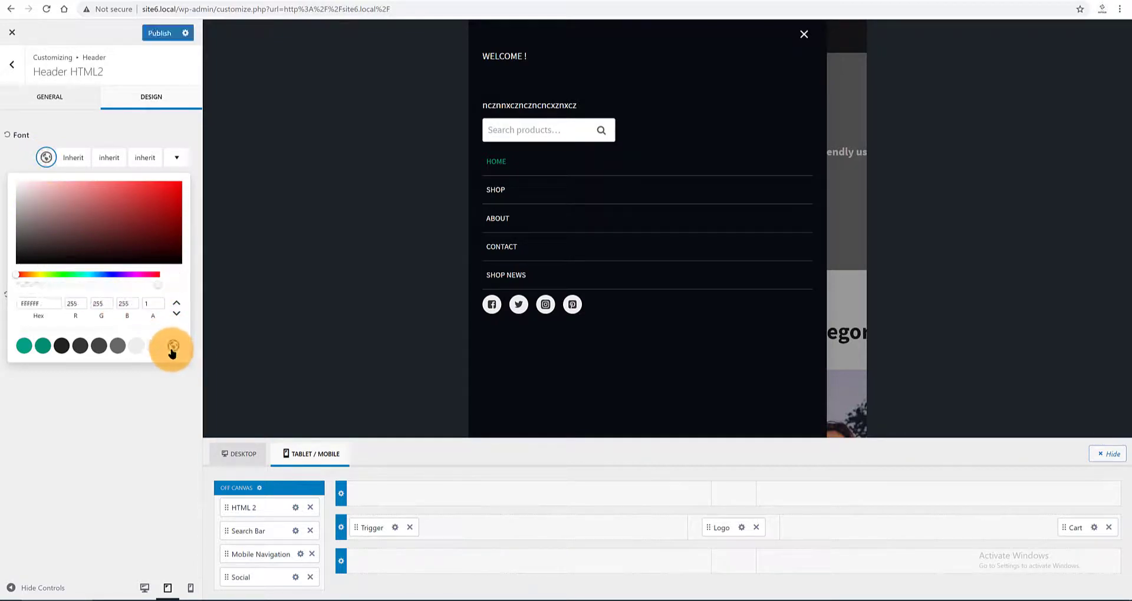
{"action": "left_click", "coordinate": [109, 119]}
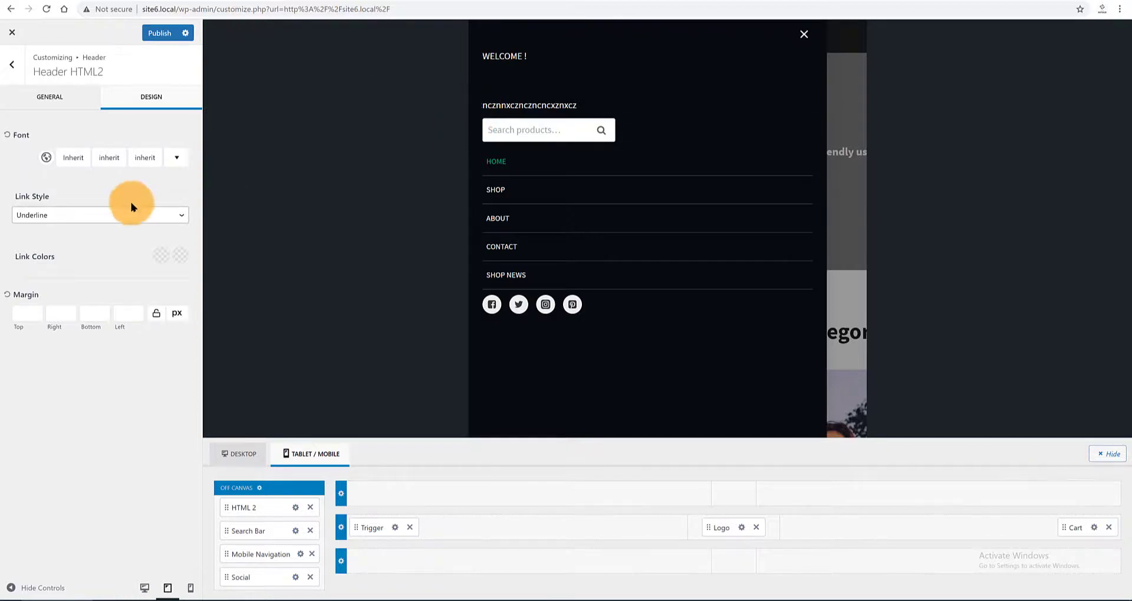
Set the Header HTML2 link style to No Underline, with white links and the darker palette green on hover
{"action": "left_click", "coordinate": [114, 218]}
{"action": "left_click", "coordinate": [86, 237]}
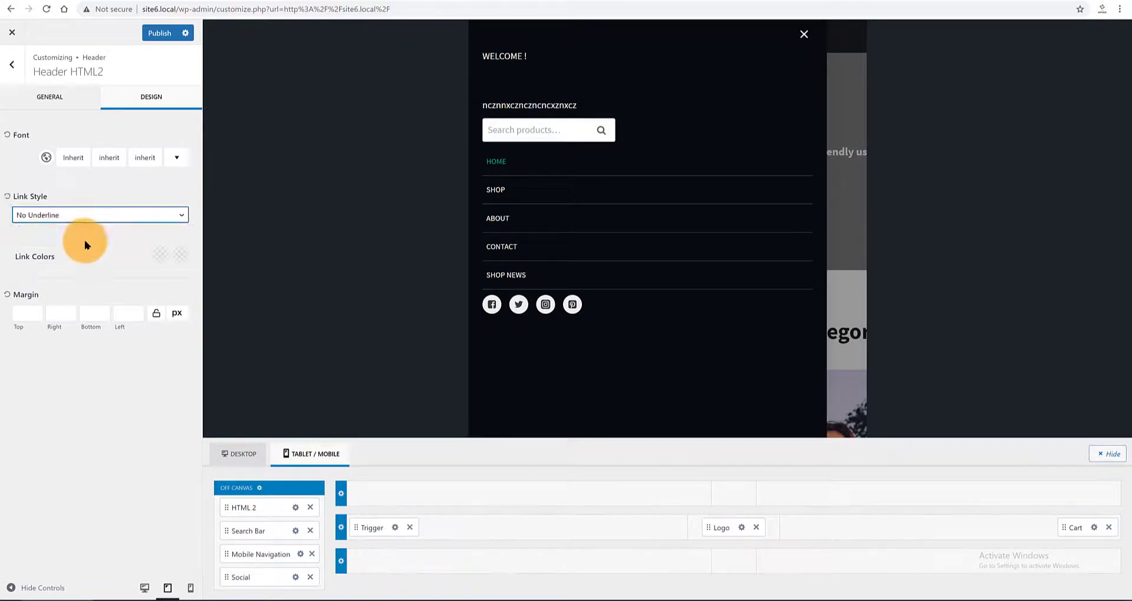
{"action": "left_click", "coordinate": [159, 260]}
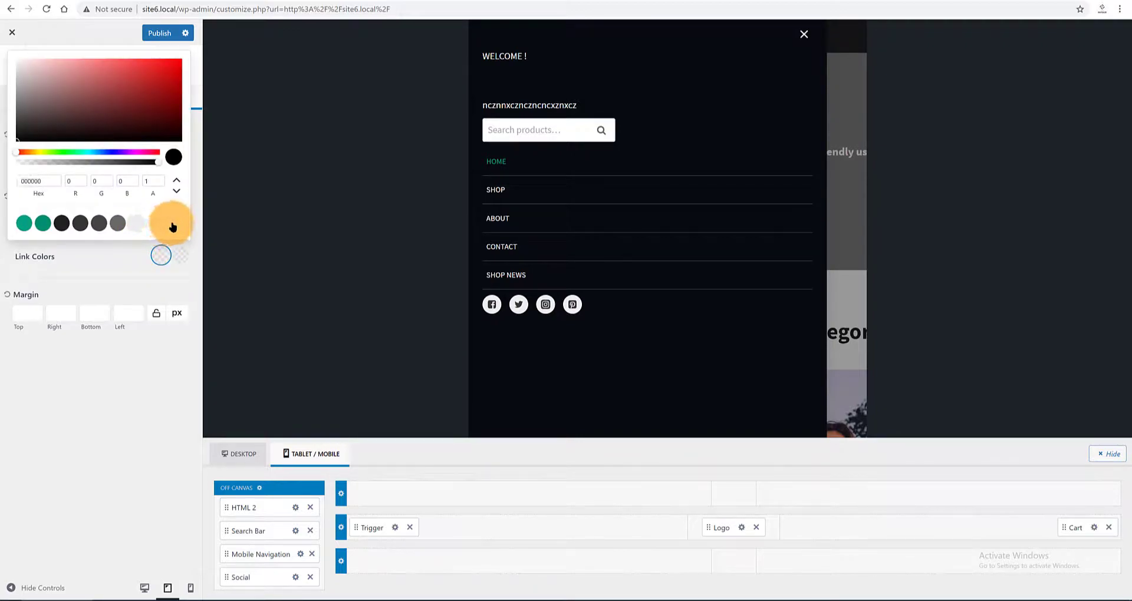
{"action": "left_click", "coordinate": [178, 257]}
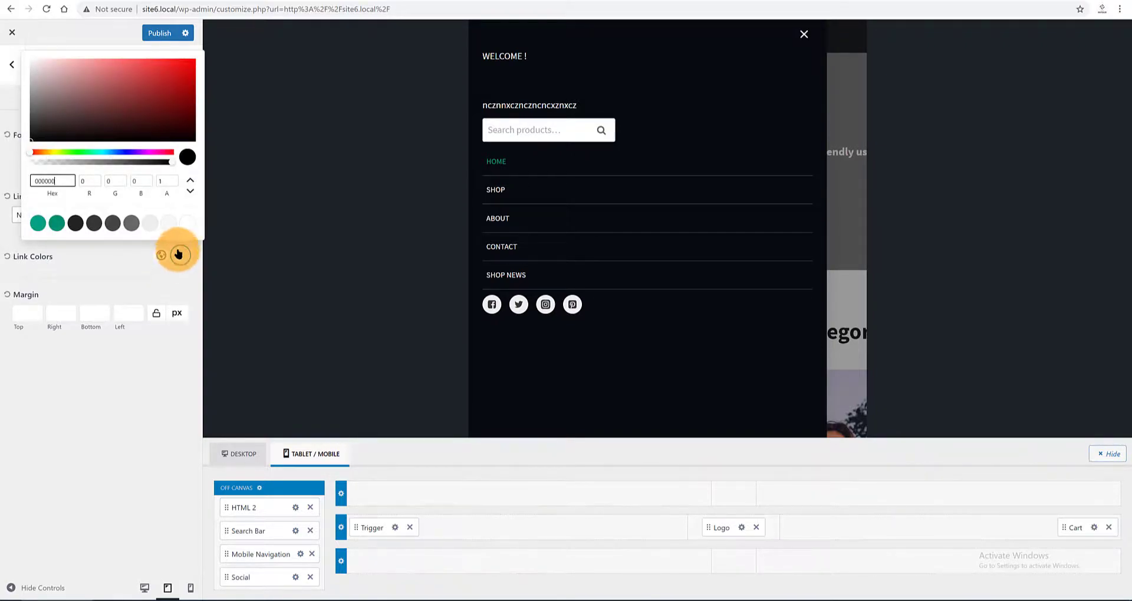
{"action": "left_click", "coordinate": [56, 226]}
Link the Header HTML2 margin sides, set the font's line height to 0.54, and publish the changes
{"action": "left_click", "coordinate": [156, 314]}
{"action": "left_click", "coordinate": [146, 158]}
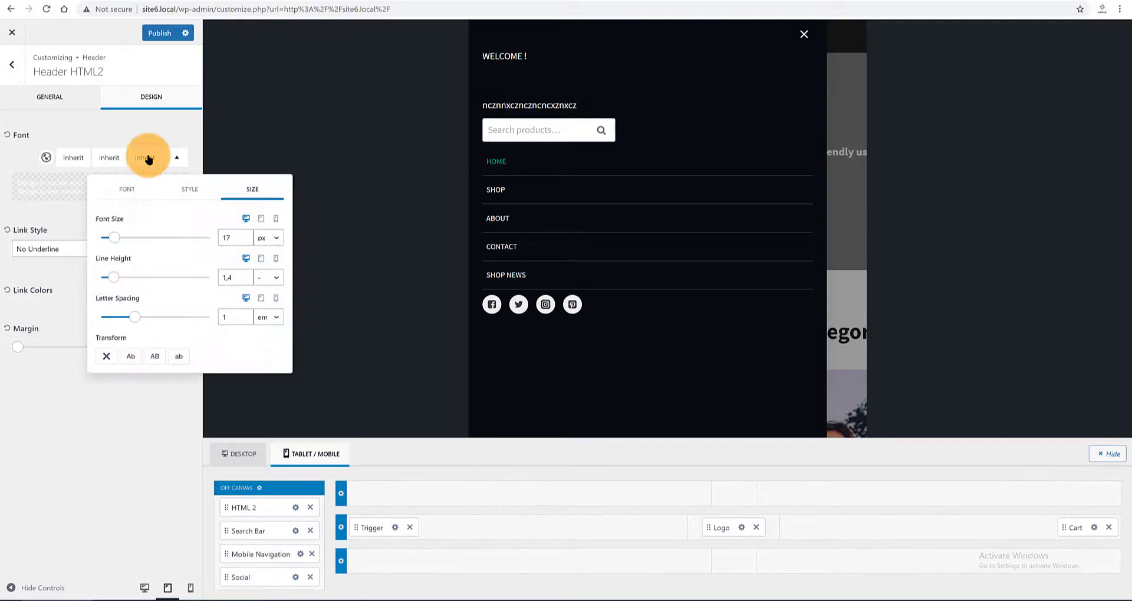
{"action": "left_click_drag", "start_coordinate": [112, 279], "coordinate": [106, 285]}
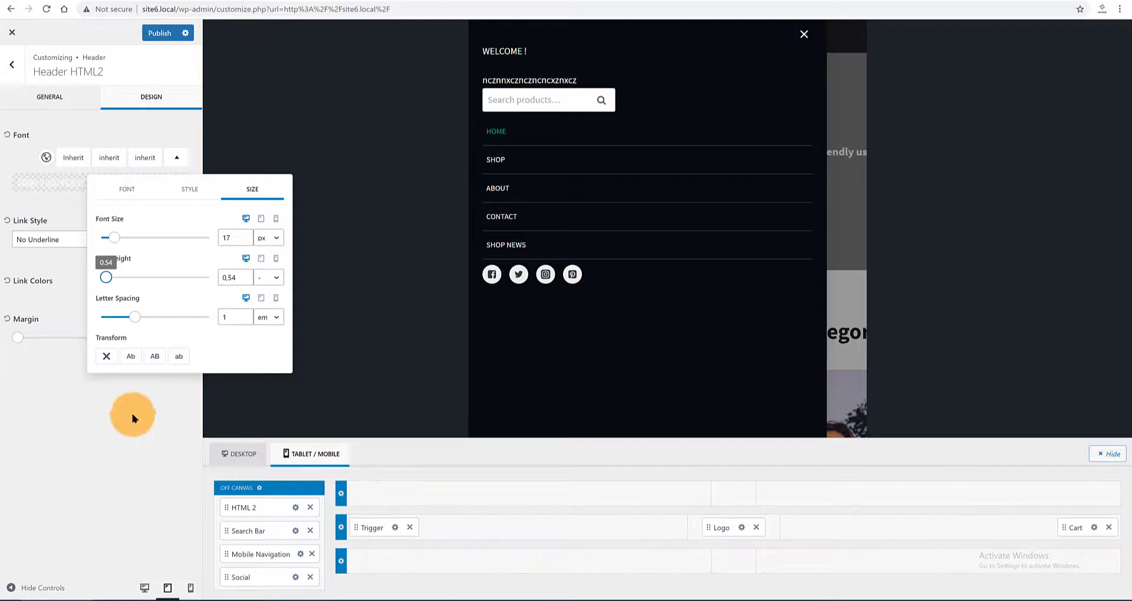
{"action": "left_click", "coordinate": [159, 33]}
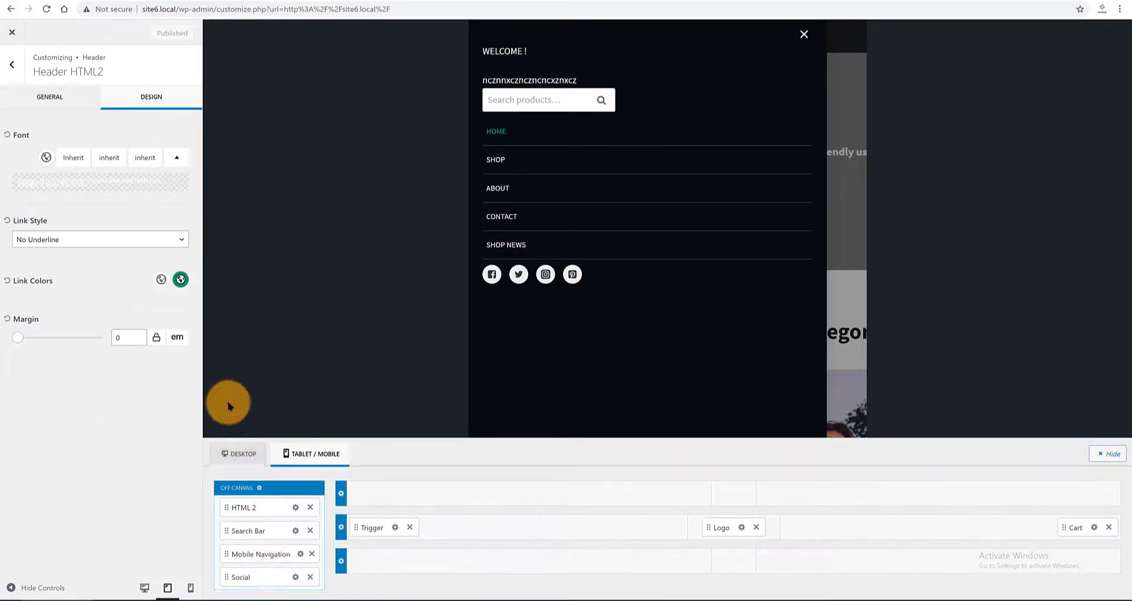
Set the off-canvas Search Bar width to 387 px
{"action": "left_click", "coordinate": [296, 532]}
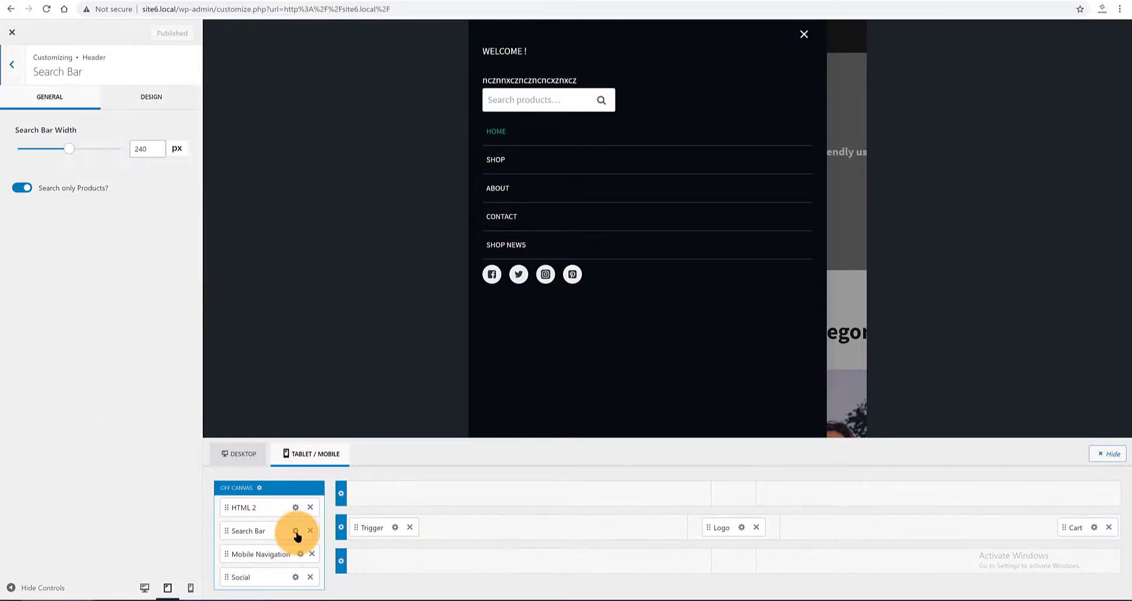
{"action": "left_click_drag", "start_coordinate": [71, 152], "coordinate": [77, 177]}
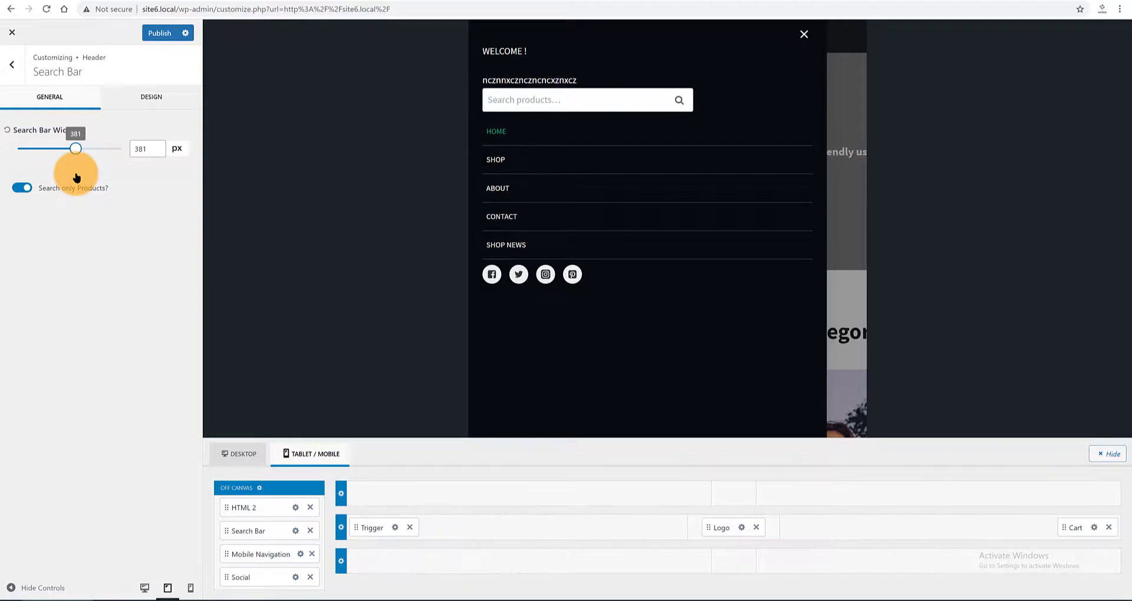
{"action": "left_click_drag", "start_coordinate": [77, 177], "coordinate": [77, 177]}
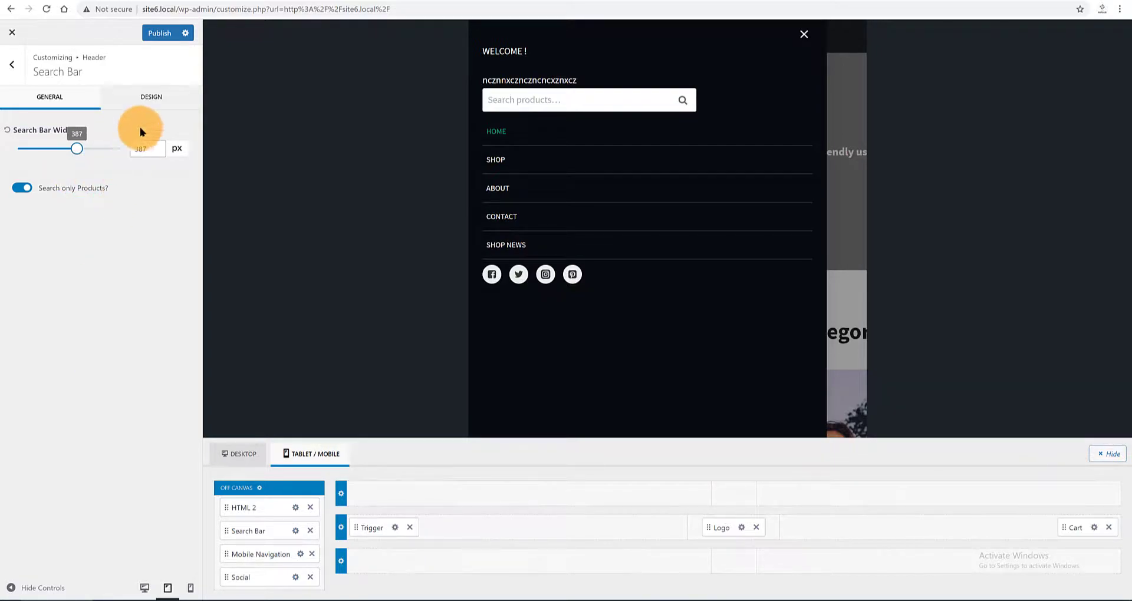
Set the Search Bar's input border colour to the darker palette green 008F72
{"action": "left_click", "coordinate": [160, 99]}
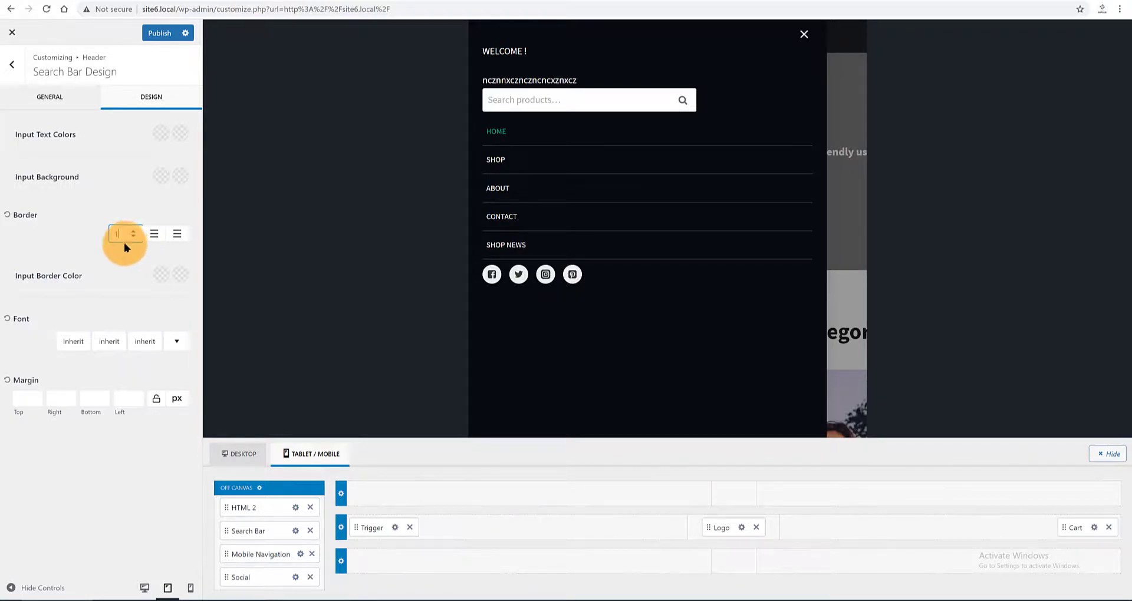
{"action": "left_click", "coordinate": [160, 274]}
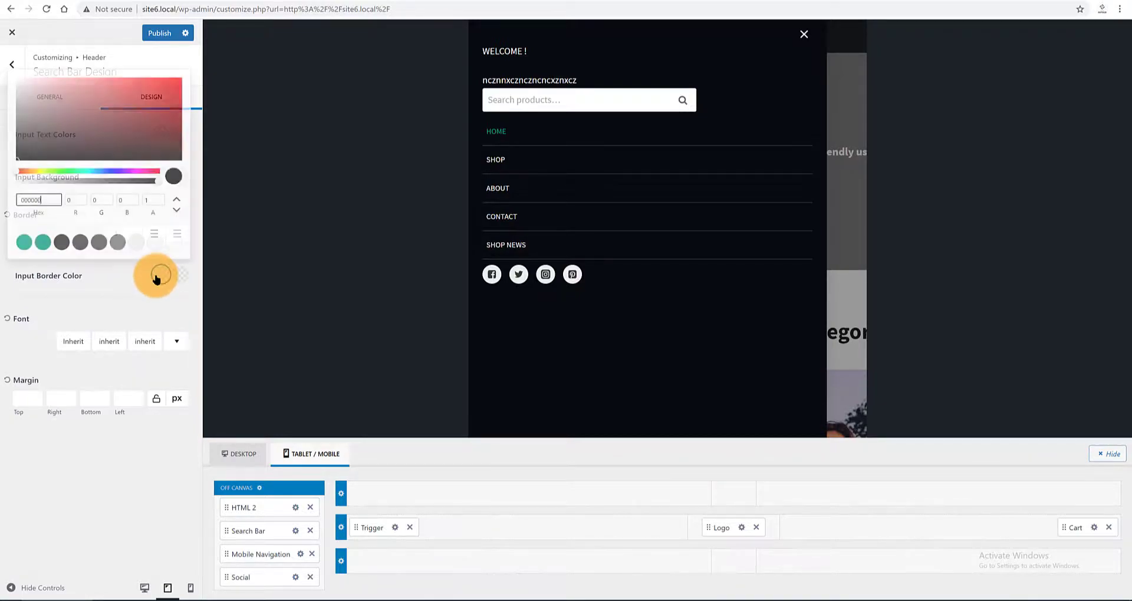
{"action": "left_click", "coordinate": [38, 247]}
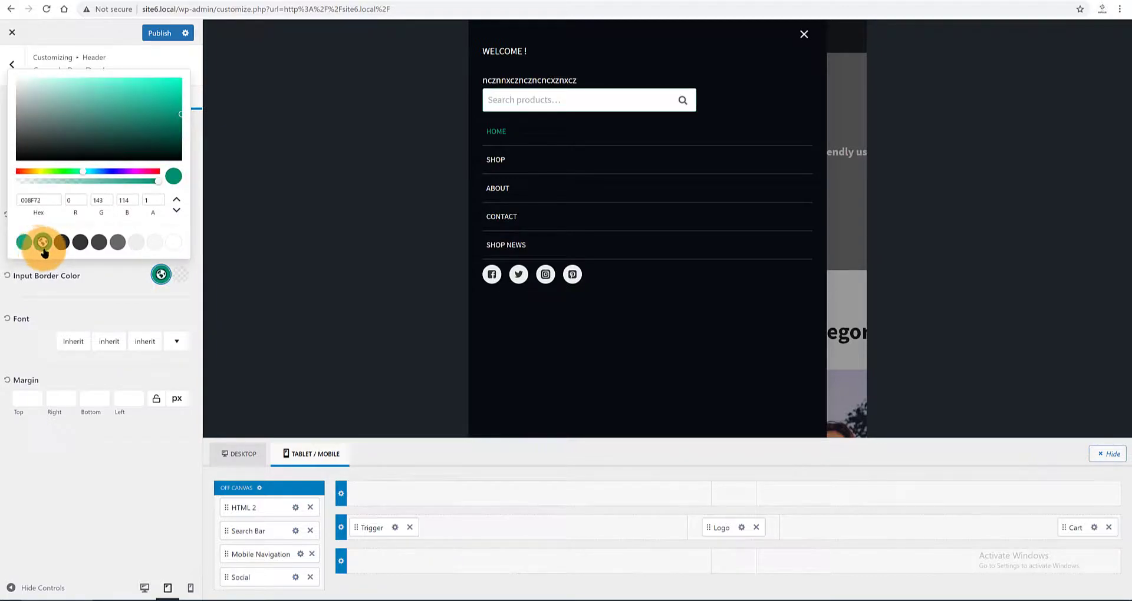
{"action": "left_click", "coordinate": [79, 299]}
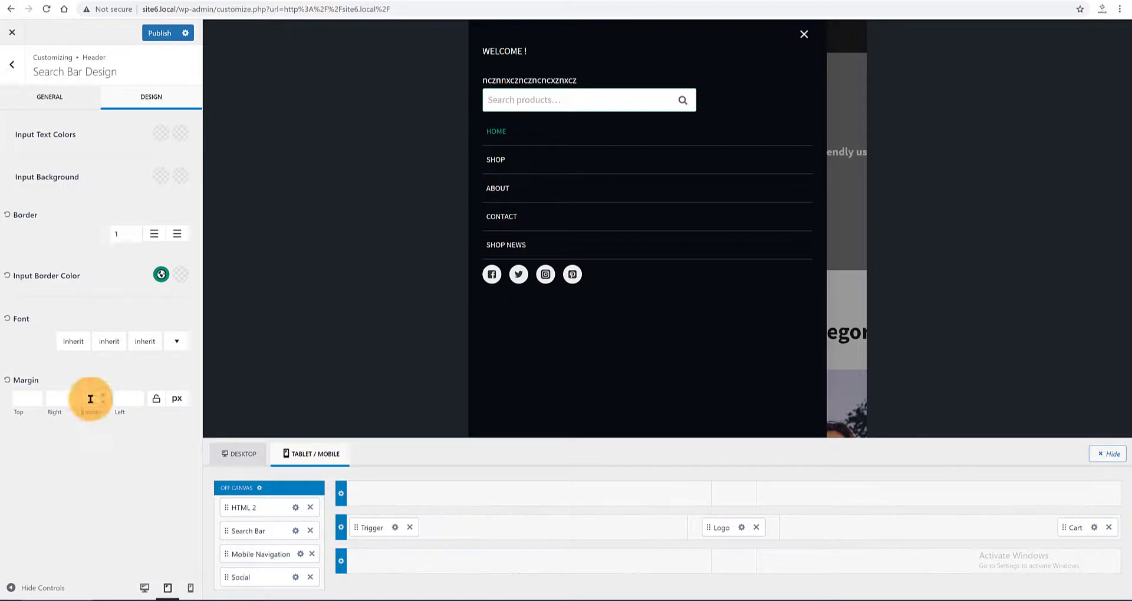
Switch the Search Bar margin unit to em, set the bottom margin to 2, and publish the changes
{"action": "left_click", "coordinate": [176, 399]}
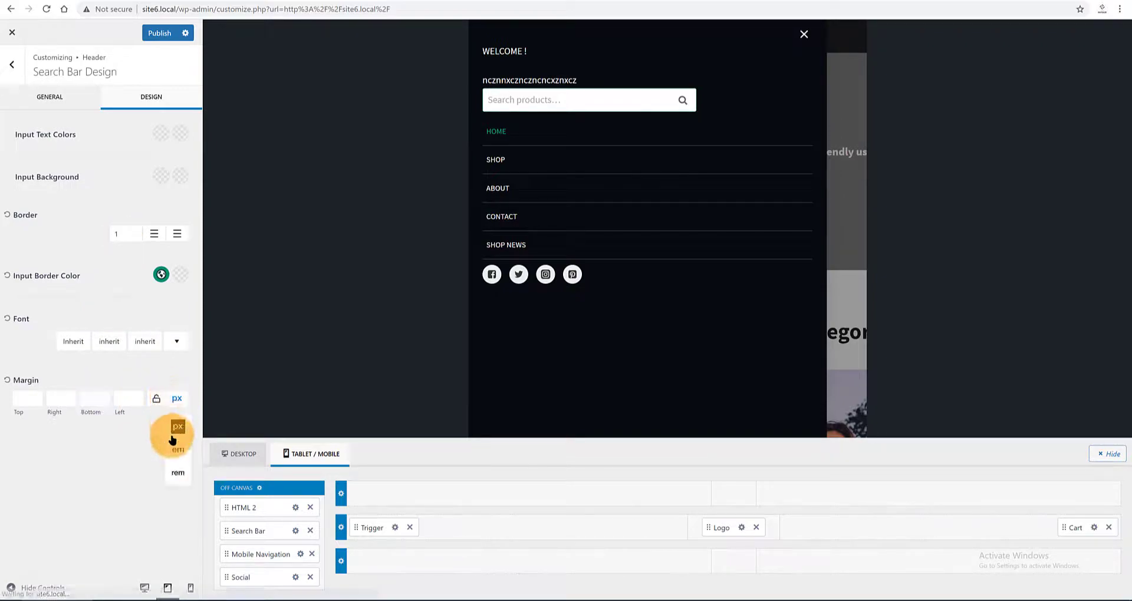
{"action": "left_click", "coordinate": [175, 450]}
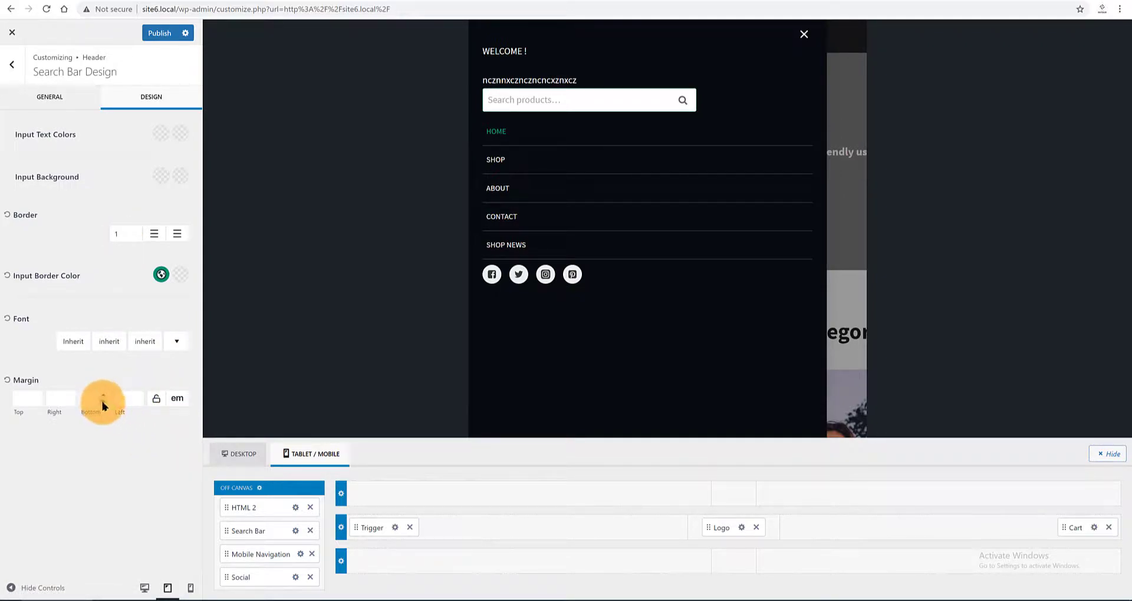
{"action": "left_click", "coordinate": [105, 398]}
{"action": "type", "text": "1.5"}
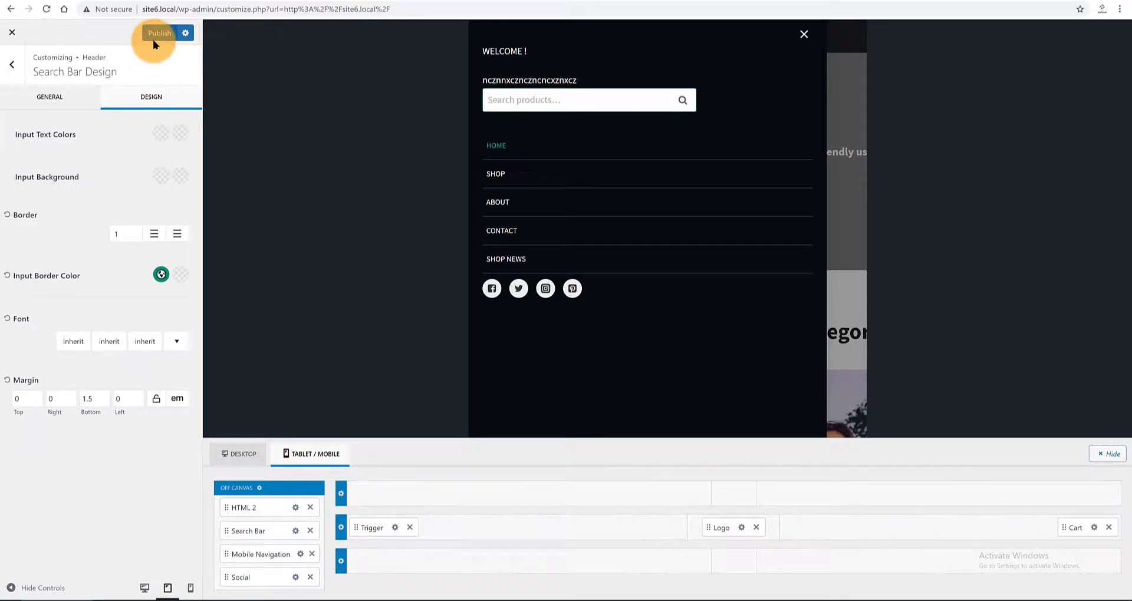
{"action": "double_click", "coordinate": [93, 399]}
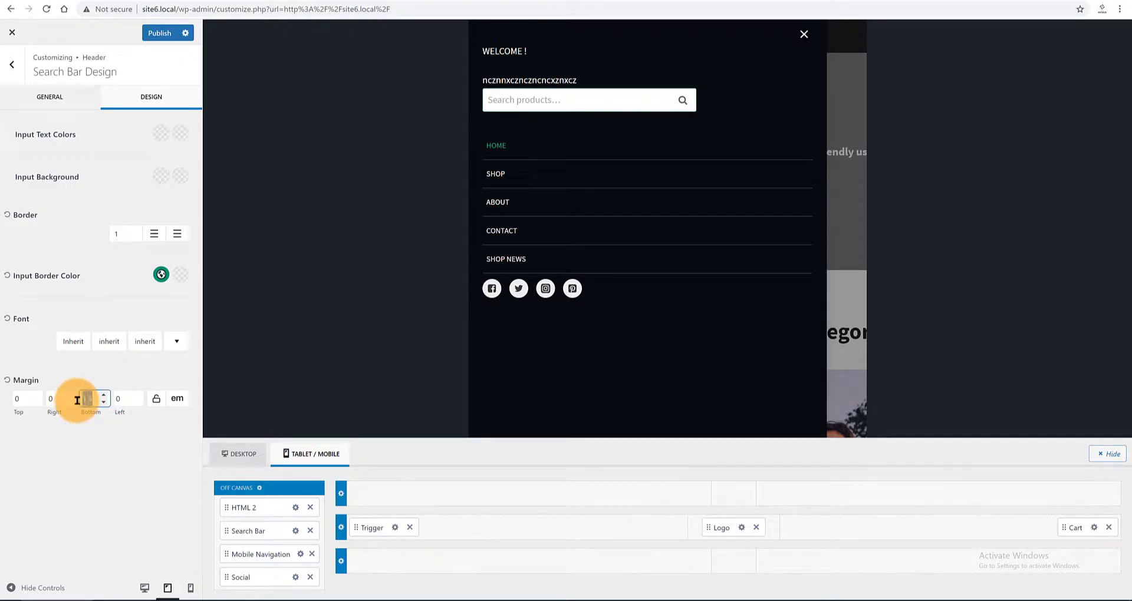
{"action": "type", "text": "2"}
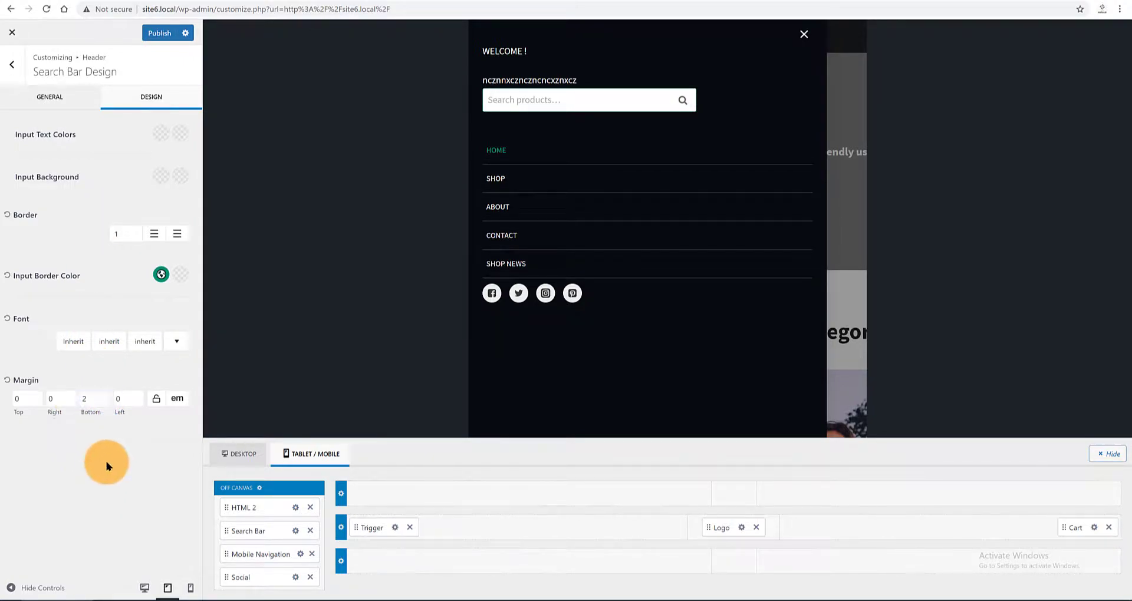
{"action": "left_click", "coordinate": [161, 36]}
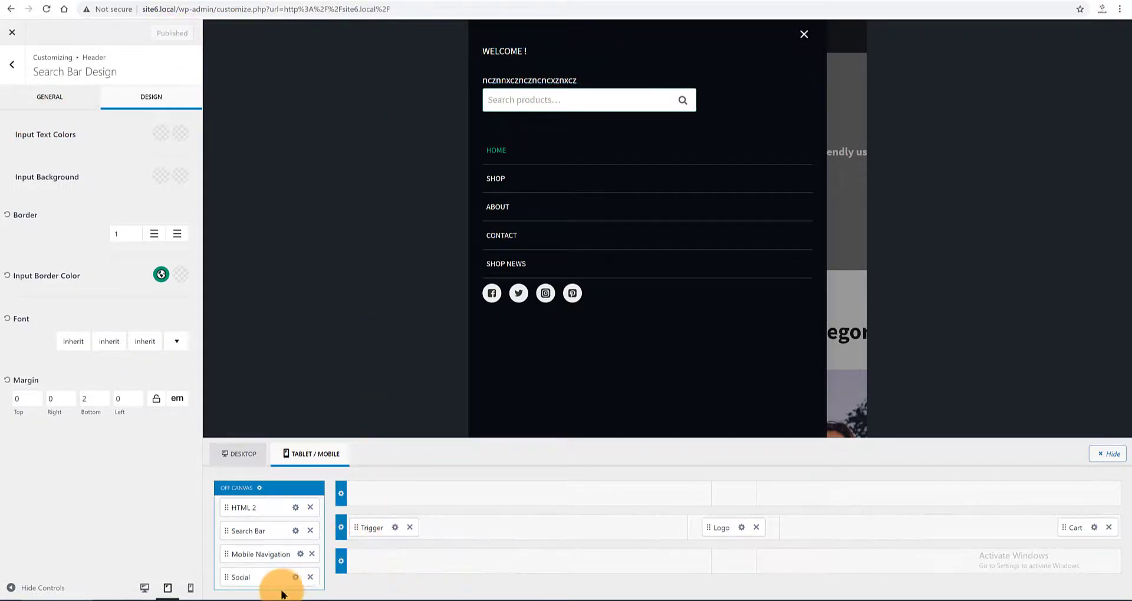
Delete the placeholder text line below WELCOME ! in the off-canvas HTML 2 content and publish the change
{"action": "left_click", "coordinate": [296, 510]}
{"action": "scroll", "coordinate": [115, 202], "scroll_direction": "down", "scroll_amount": 1}
{"action": "left_click_drag", "start_coordinate": [120, 205], "coordinate": [20, 206]}
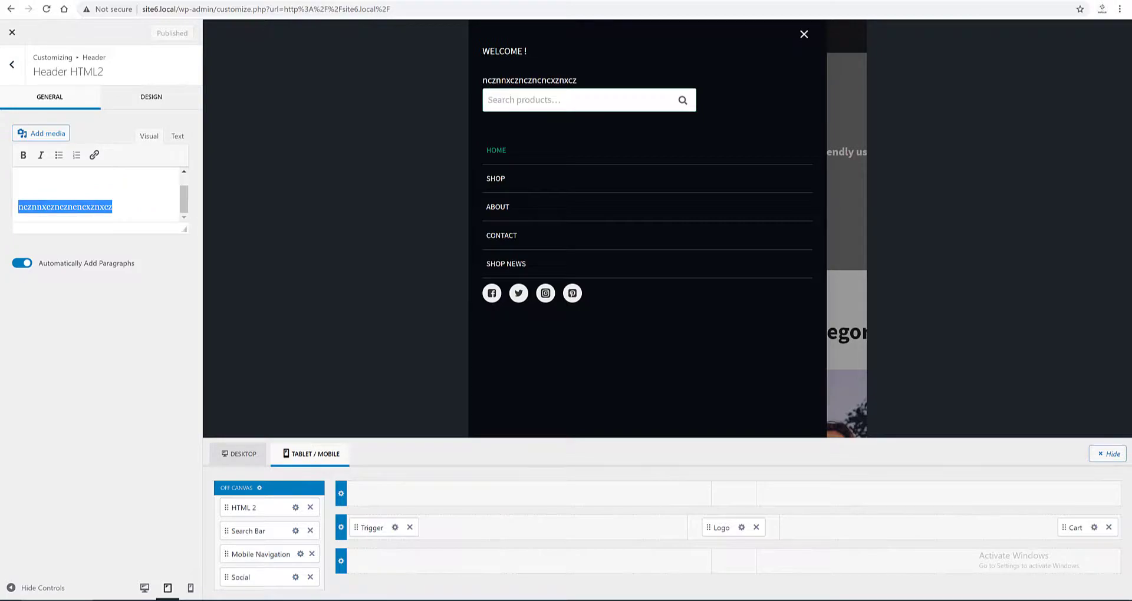
{"action": "key", "text": "BackSpace"}
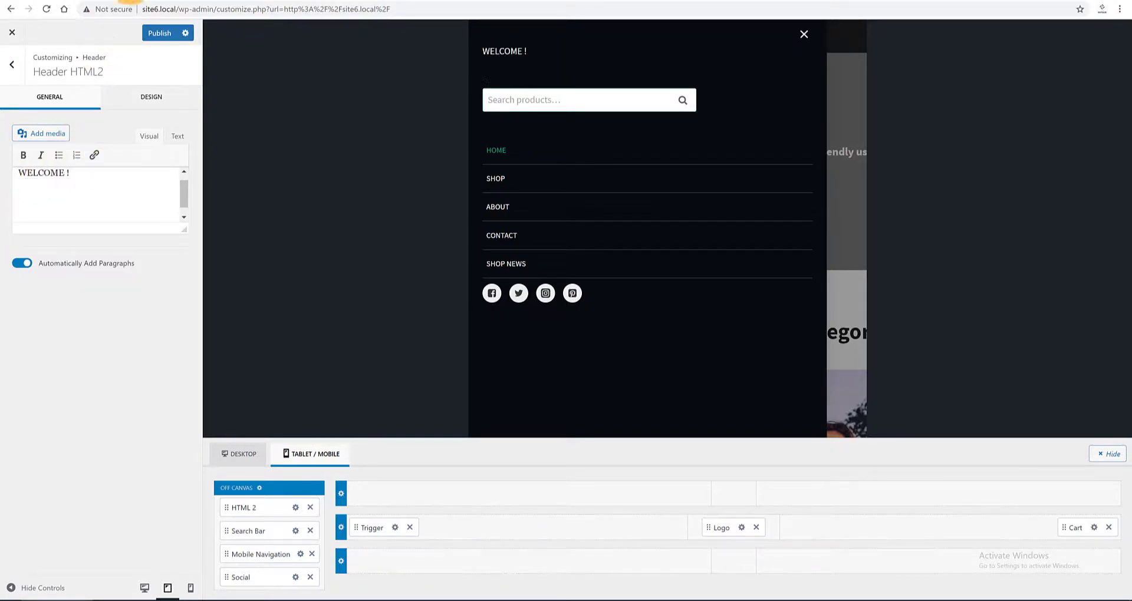
{"action": "left_click", "coordinate": [164, 31]}
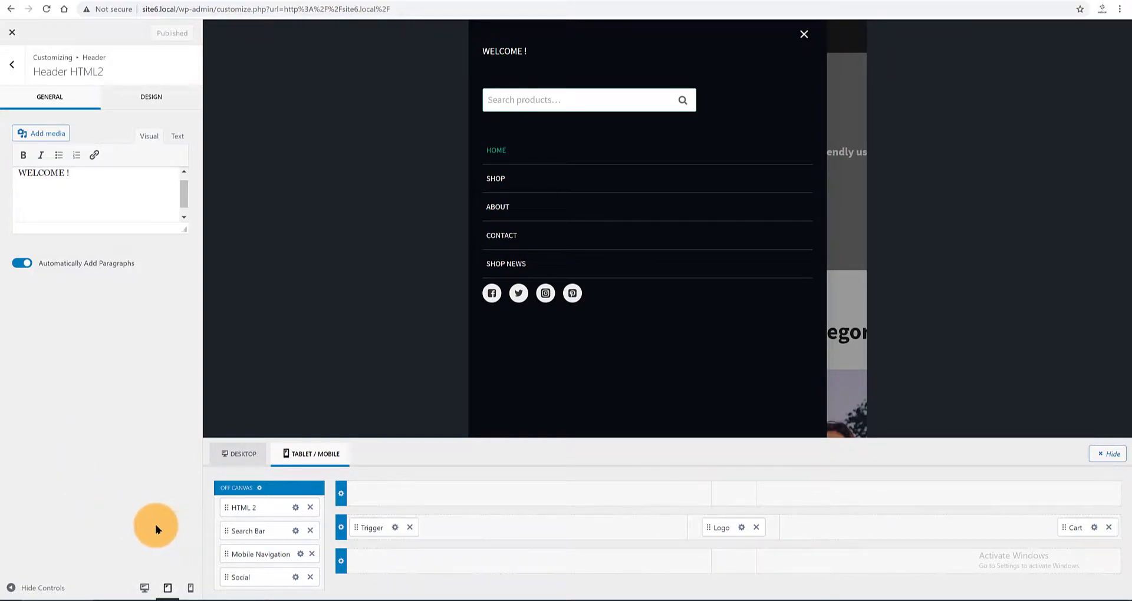
Preview the header at phone size and reduce the off-canvas Search Bar width to 353 px
{"action": "left_click", "coordinate": [191, 588]}
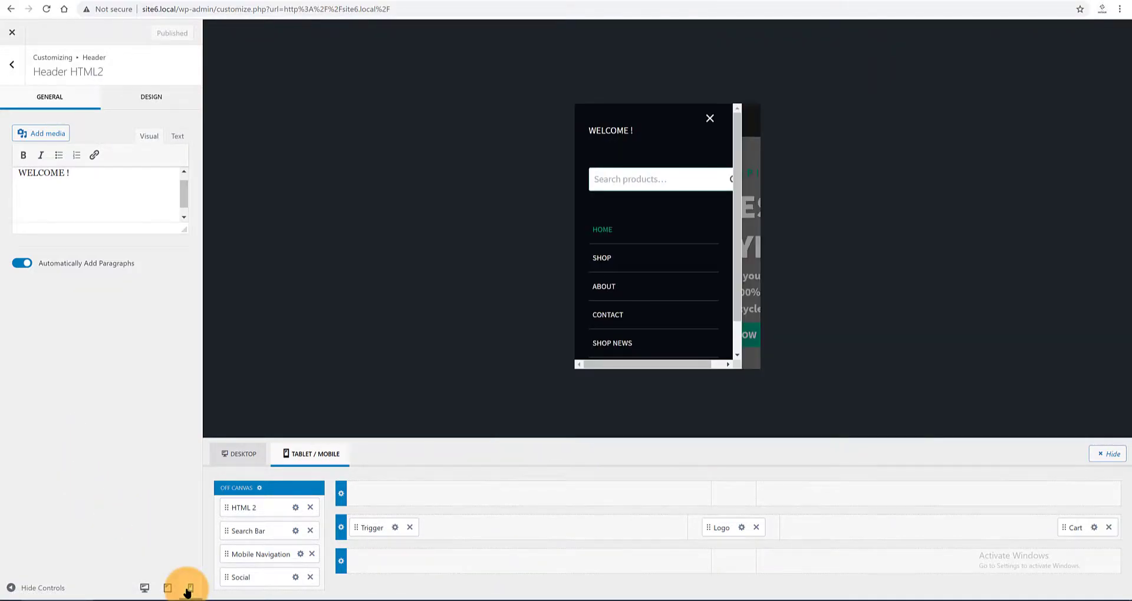
{"action": "left_click", "coordinate": [277, 536]}
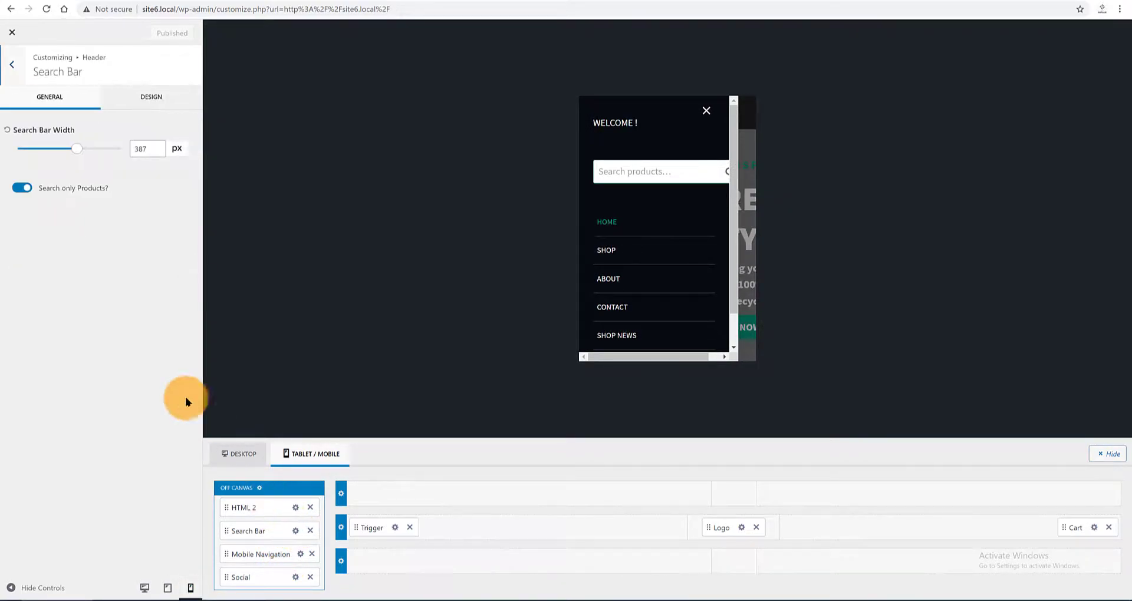
{"action": "left_click_drag", "start_coordinate": [78, 149], "coordinate": [70, 151]}
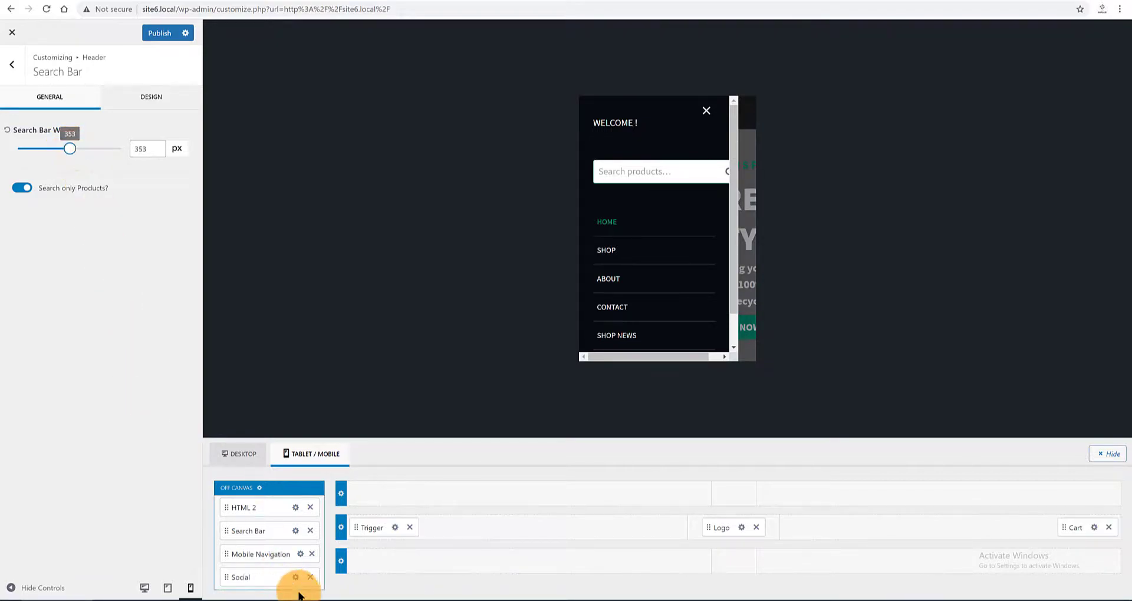
Remove the Search Bar from the tablet/mobile off-canvas area and publish the change
{"action": "left_click", "coordinate": [310, 532]}
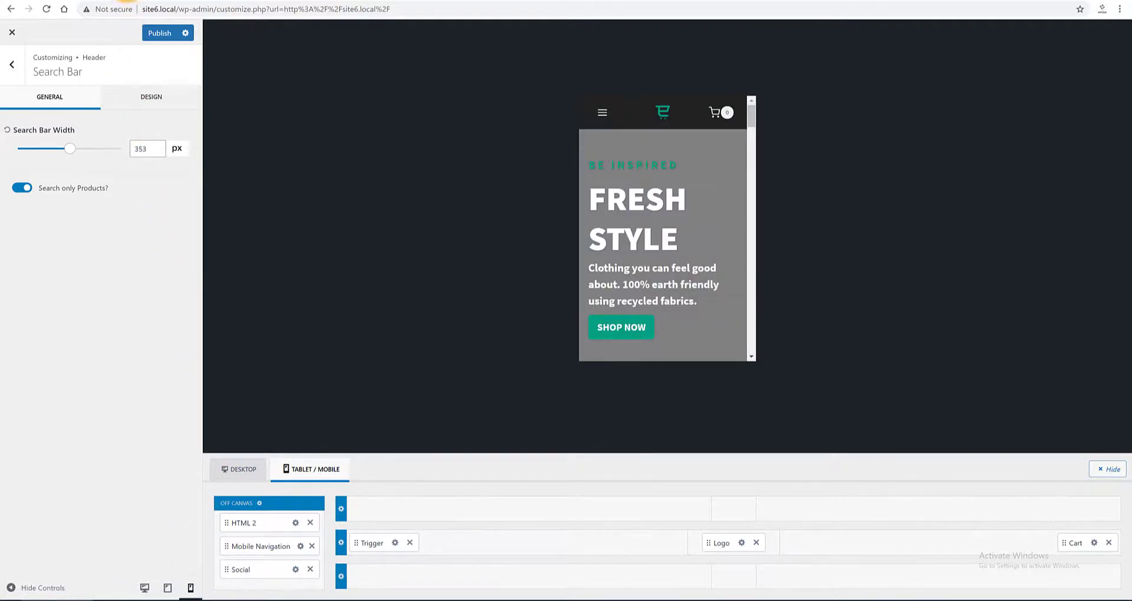
{"action": "left_click", "coordinate": [160, 33]}
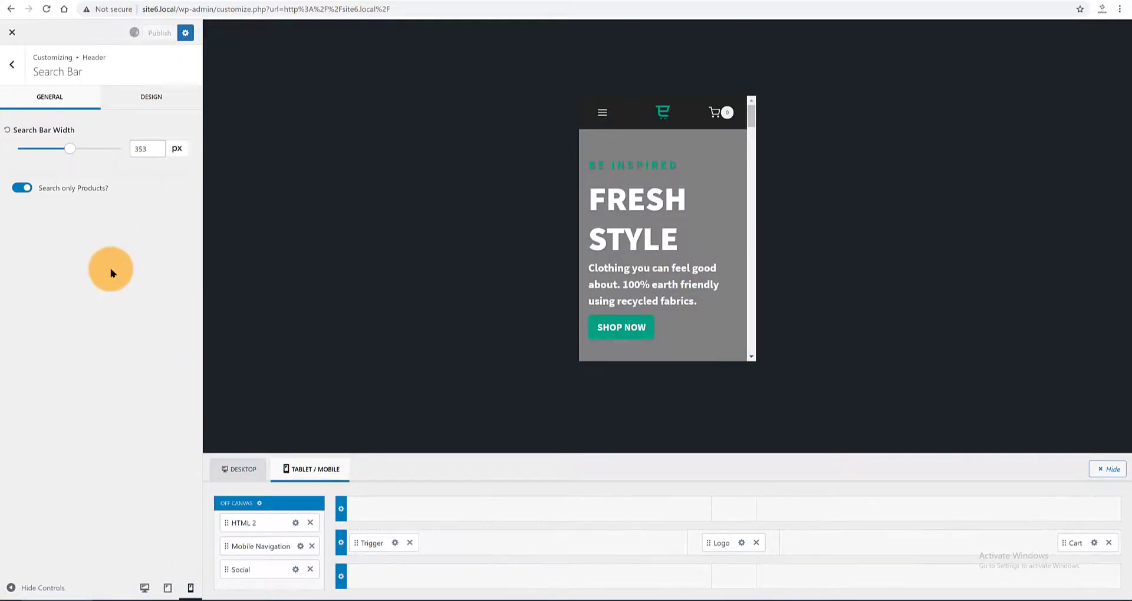
Examine the off-canvas menu in the desktop, tablet and phone previews, closing it after each check
{"action": "left_click", "coordinate": [145, 588]}
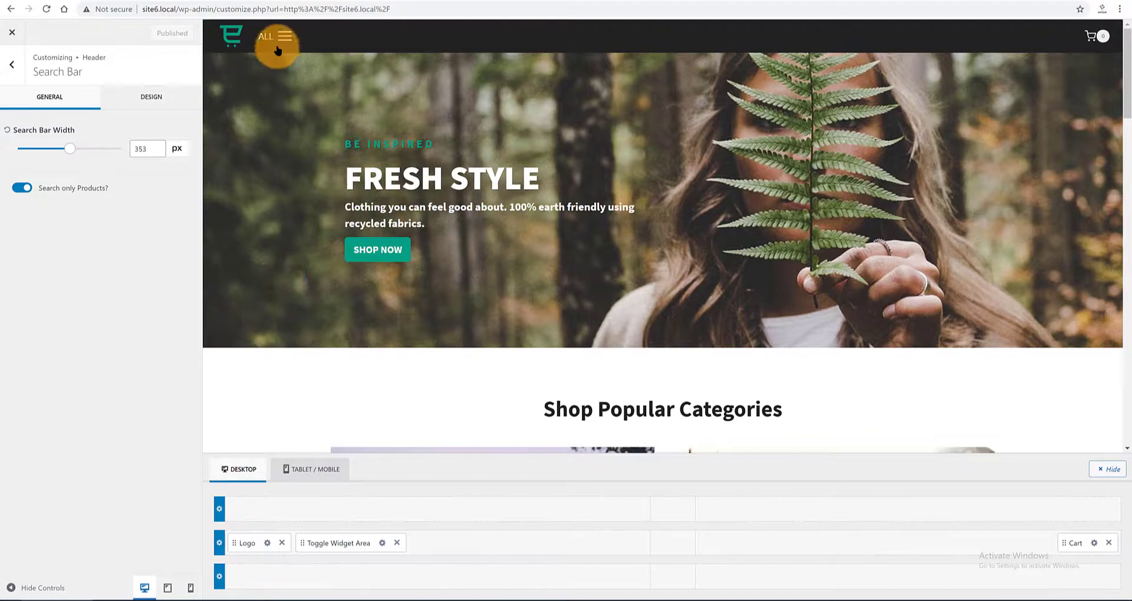
{"action": "left_click", "coordinate": [291, 42]}
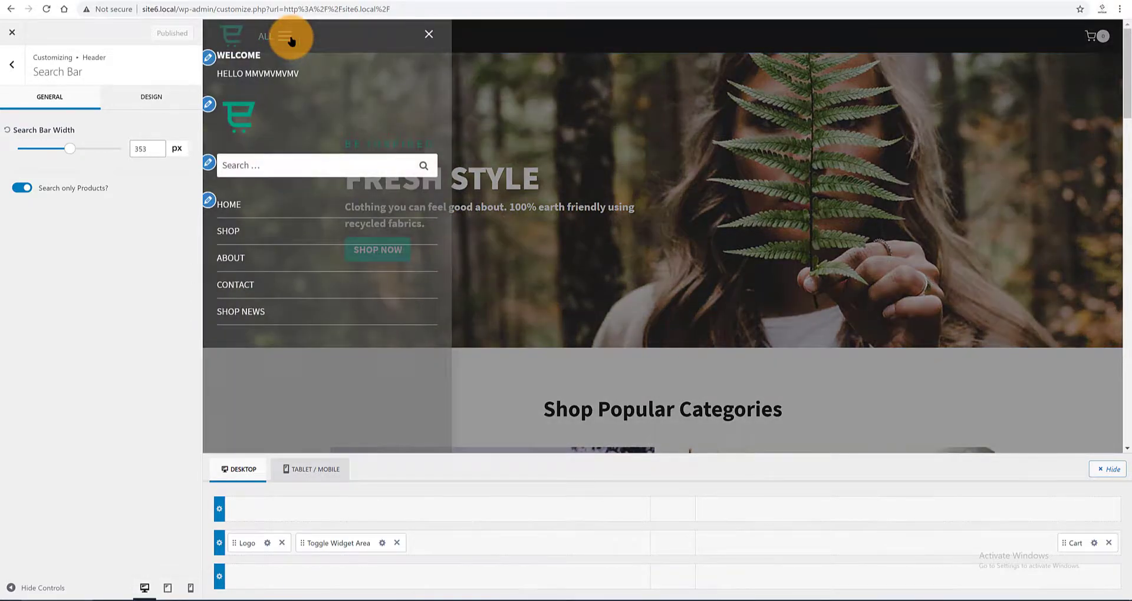
{"action": "left_click", "coordinate": [427, 34]}
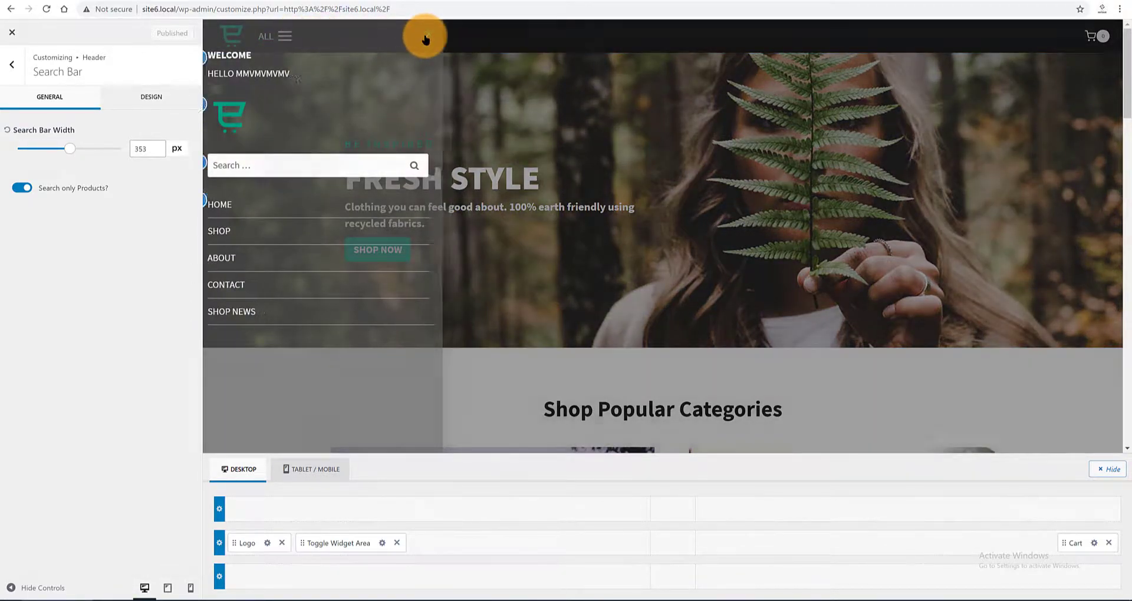
{"action": "left_click", "coordinate": [168, 588]}
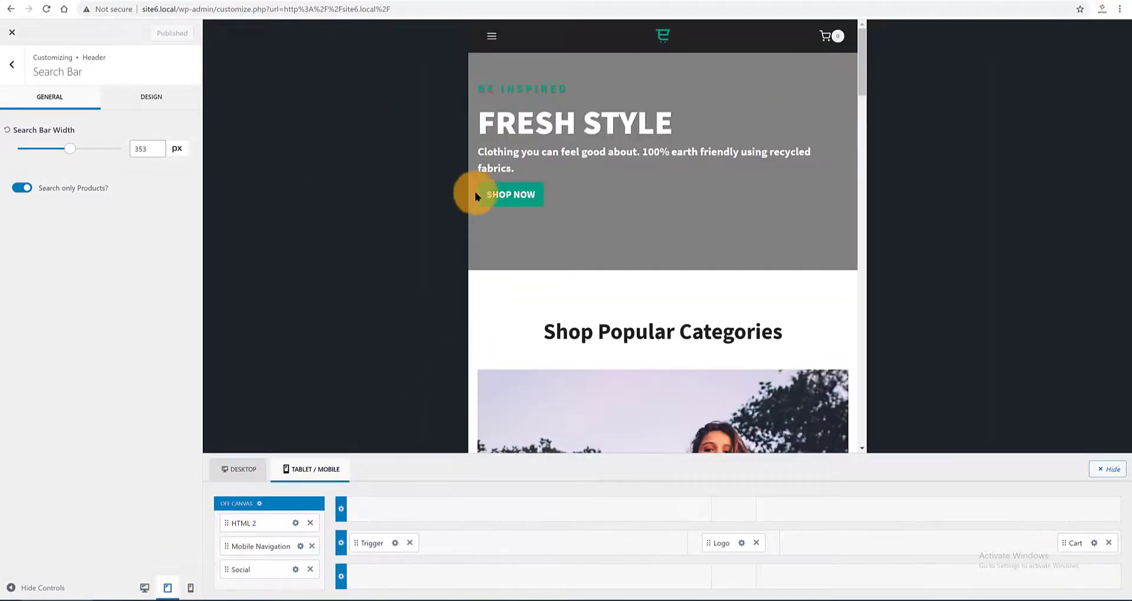
{"action": "left_click", "coordinate": [492, 35]}
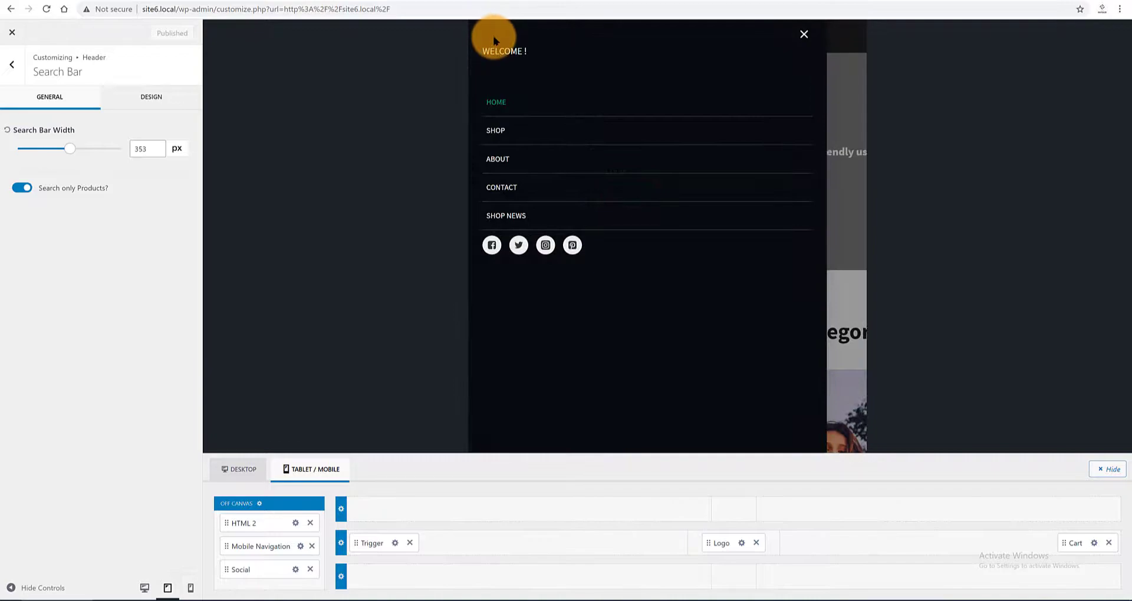
{"action": "left_click", "coordinate": [804, 34]}
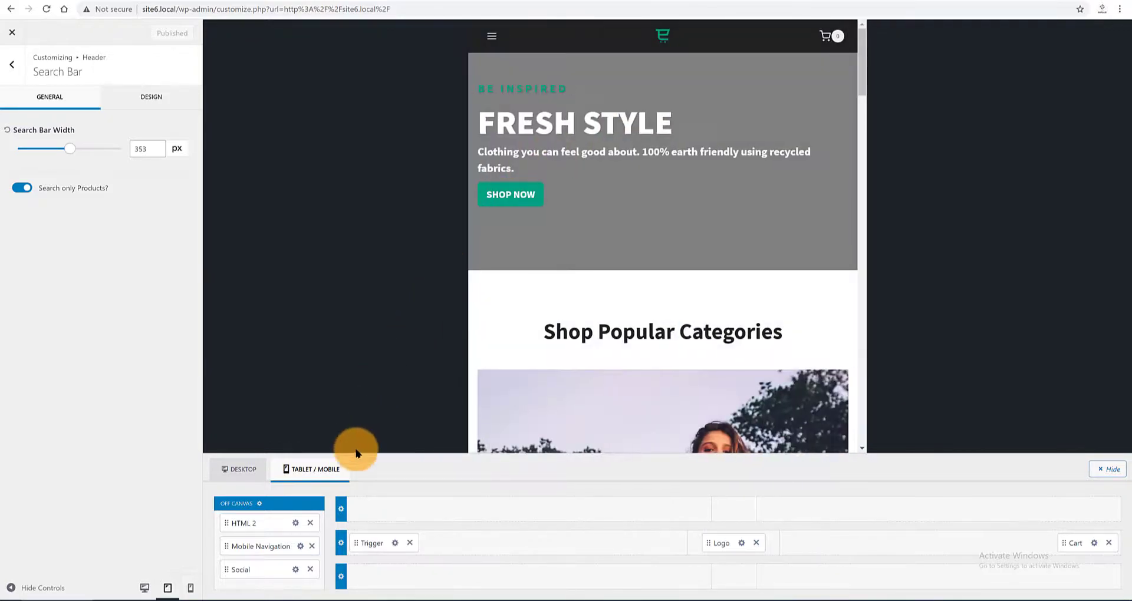
{"action": "left_click", "coordinate": [295, 569]}
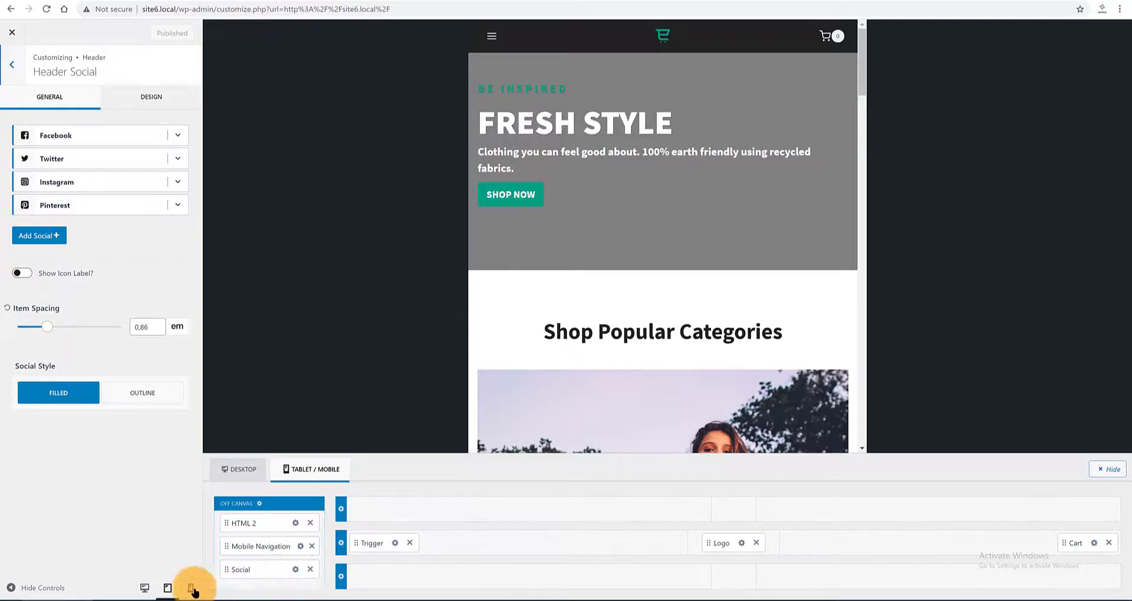
{"action": "left_click", "coordinate": [190, 588]}
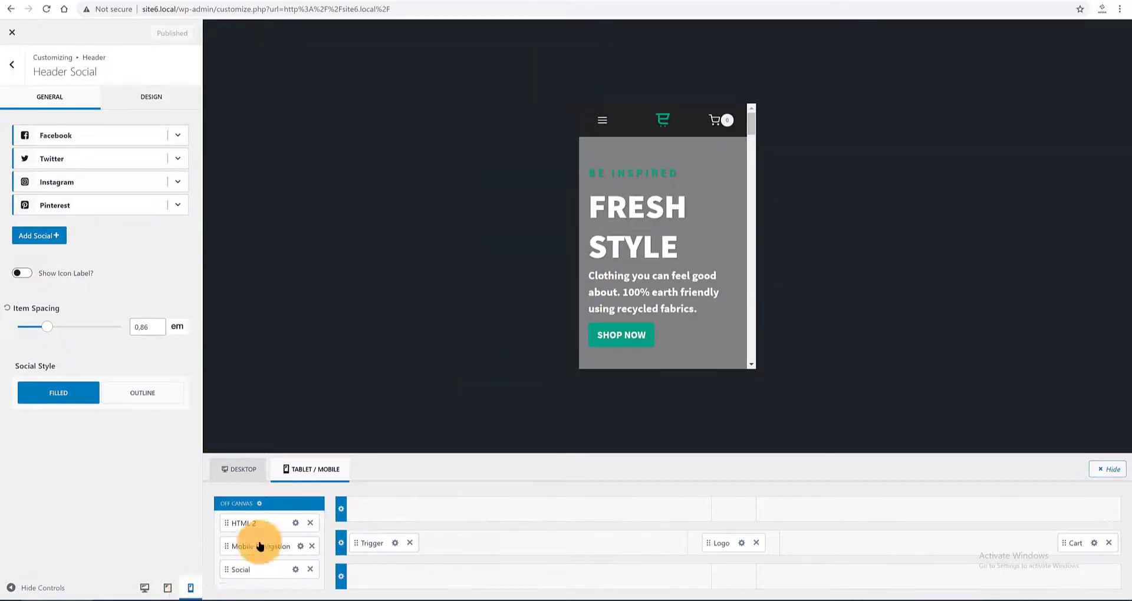
{"action": "left_click", "coordinate": [601, 121]}
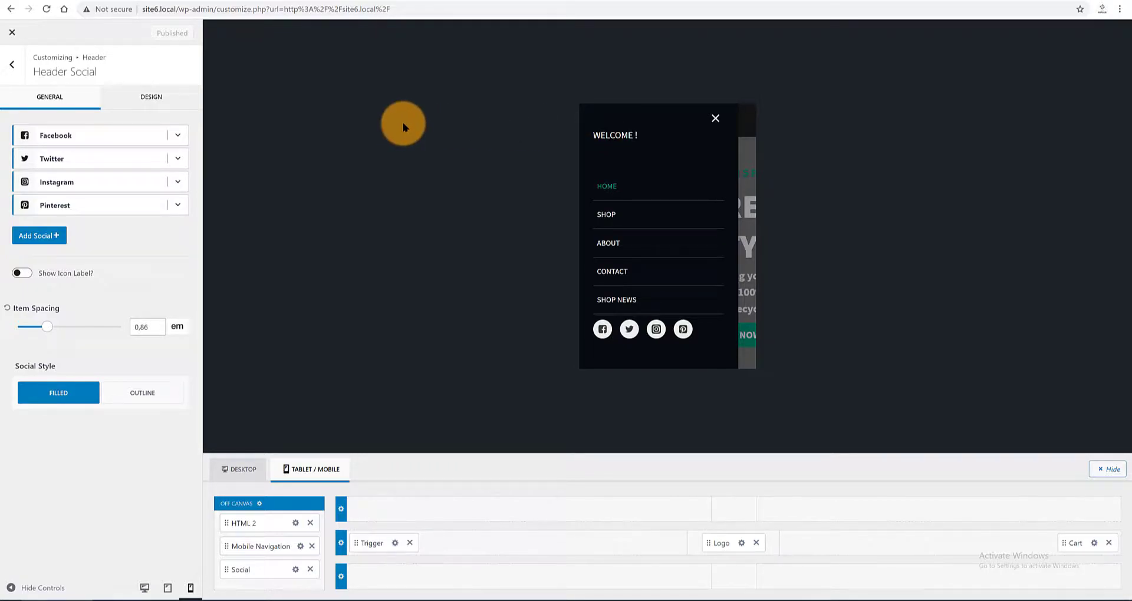
{"action": "left_click", "coordinate": [713, 117]}
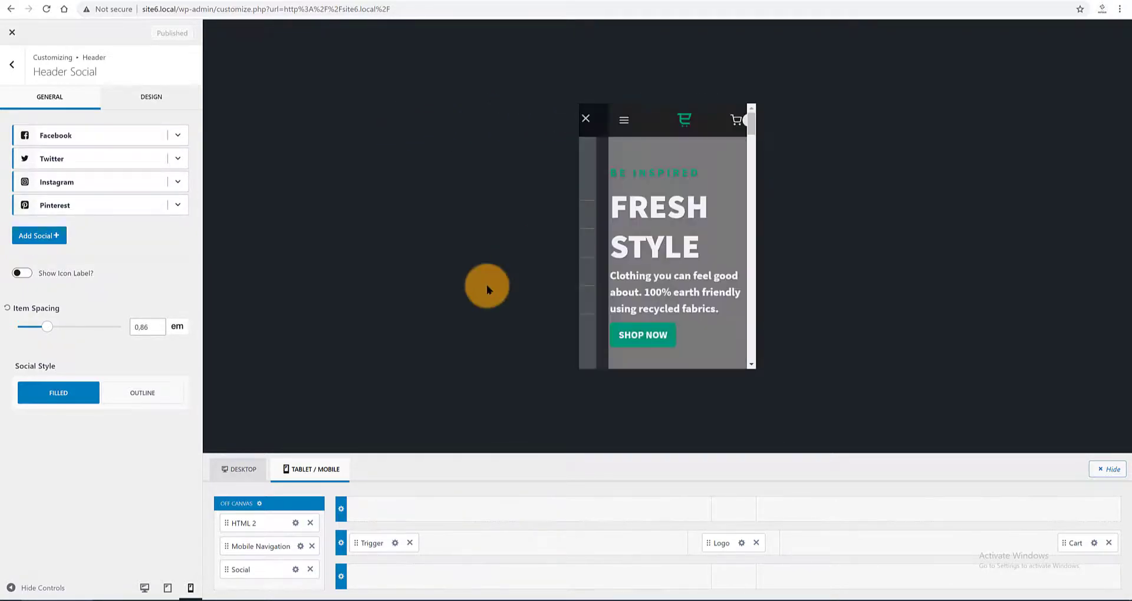
Open the desktop header's Cart settings and switch Show Item Total Indicator off and back on
{"action": "left_click", "coordinate": [144, 588]}
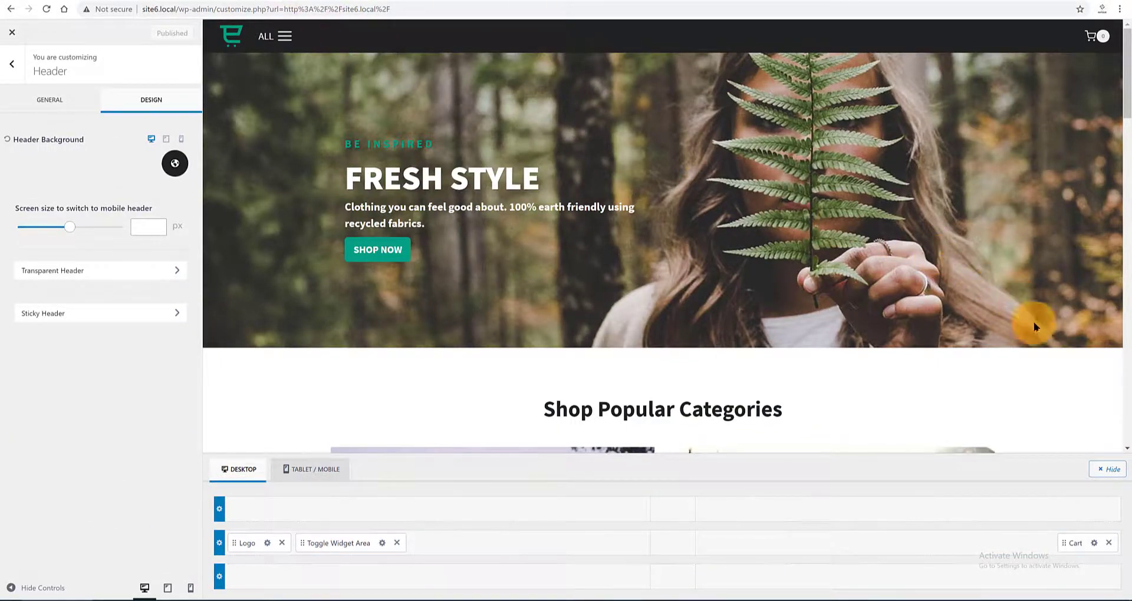
{"action": "left_click", "coordinate": [1095, 544]}
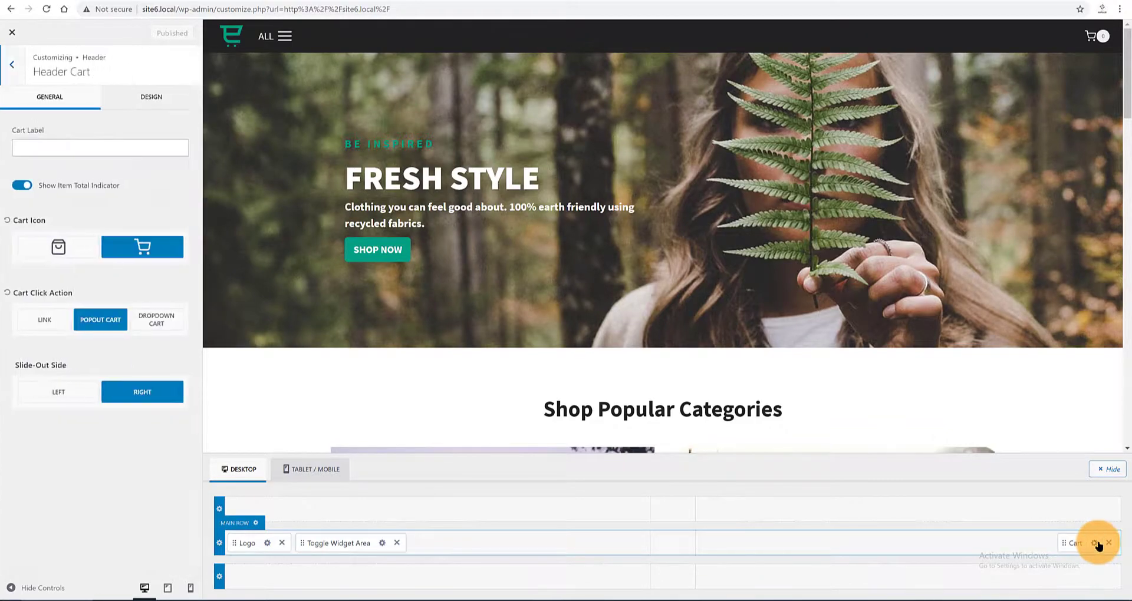
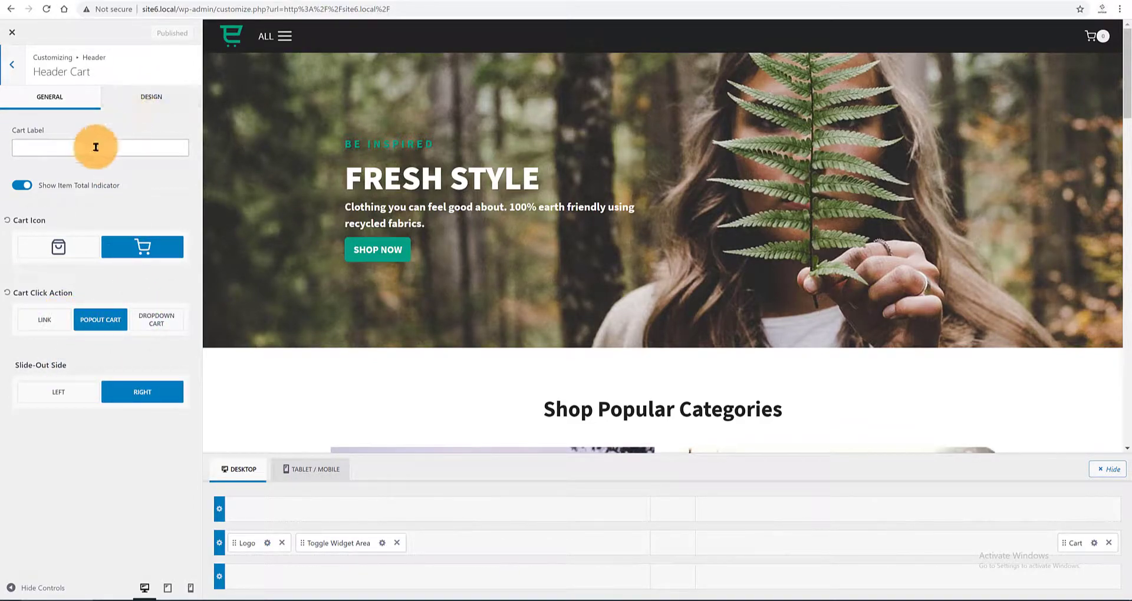
{"action": "left_click", "coordinate": [17, 187]}
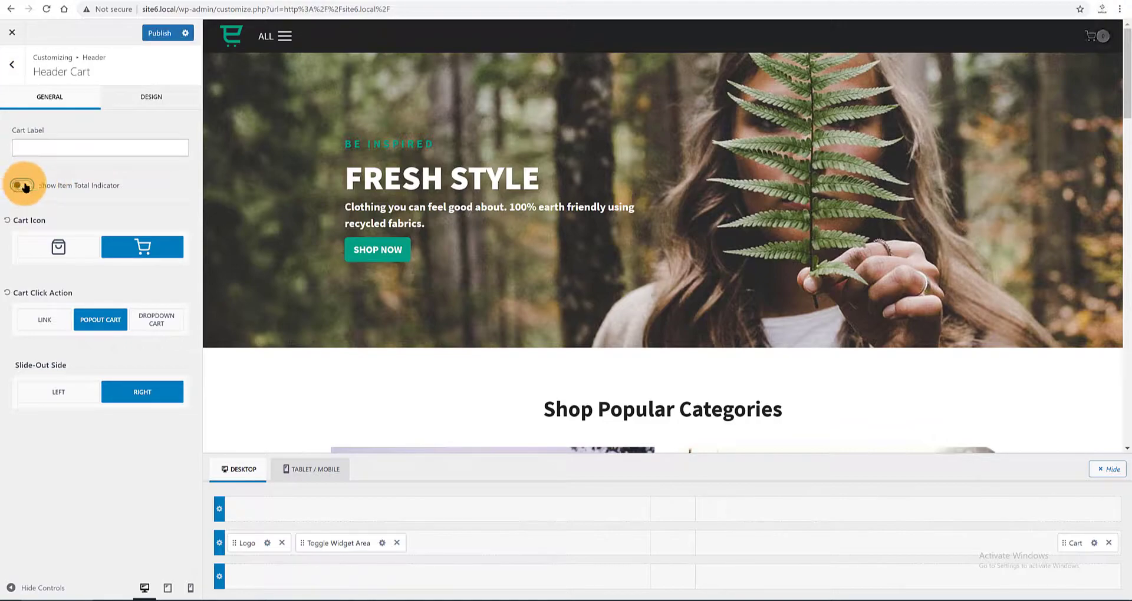
{"action": "left_click", "coordinate": [27, 186]}
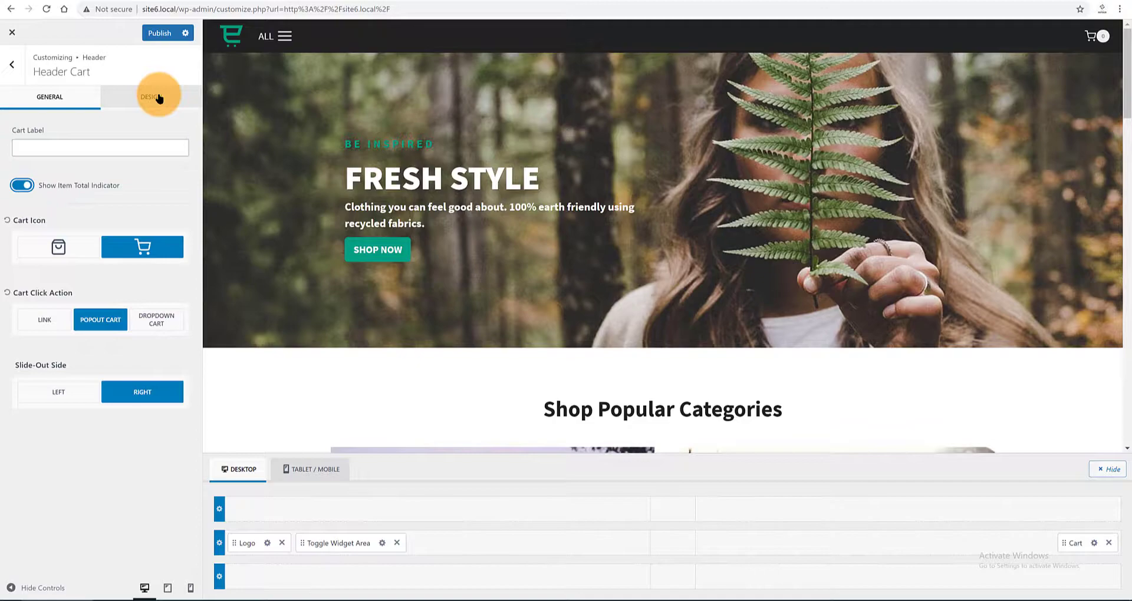
Set the header cart's hover color to the palette's dark green and its right and left padding to 6 px, then publish
{"action": "left_click", "coordinate": [157, 97]}
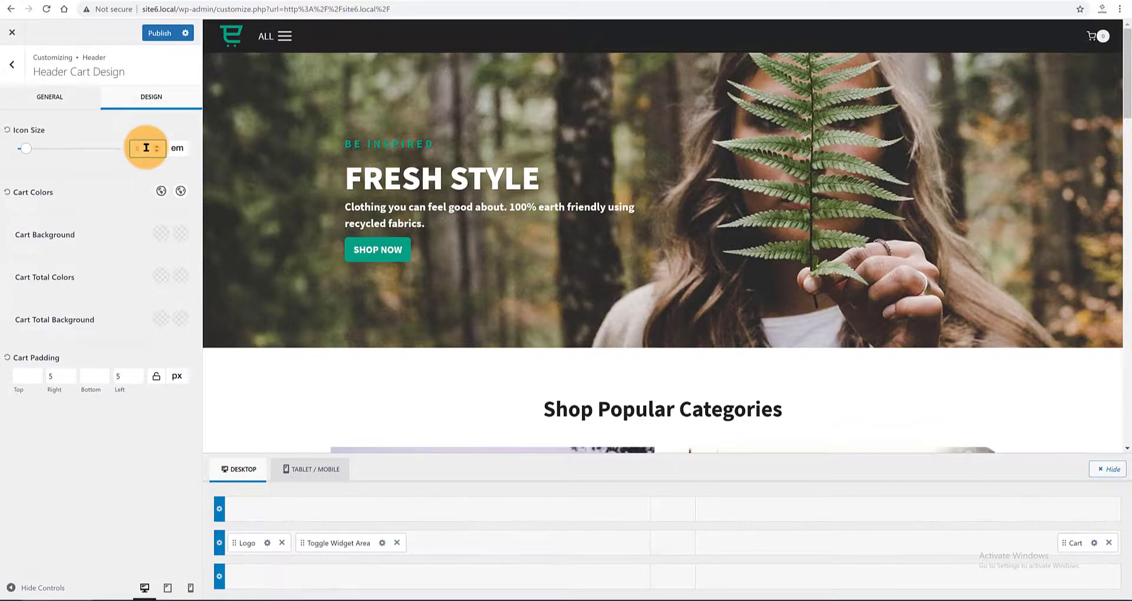
{"action": "left_click", "coordinate": [146, 148]}
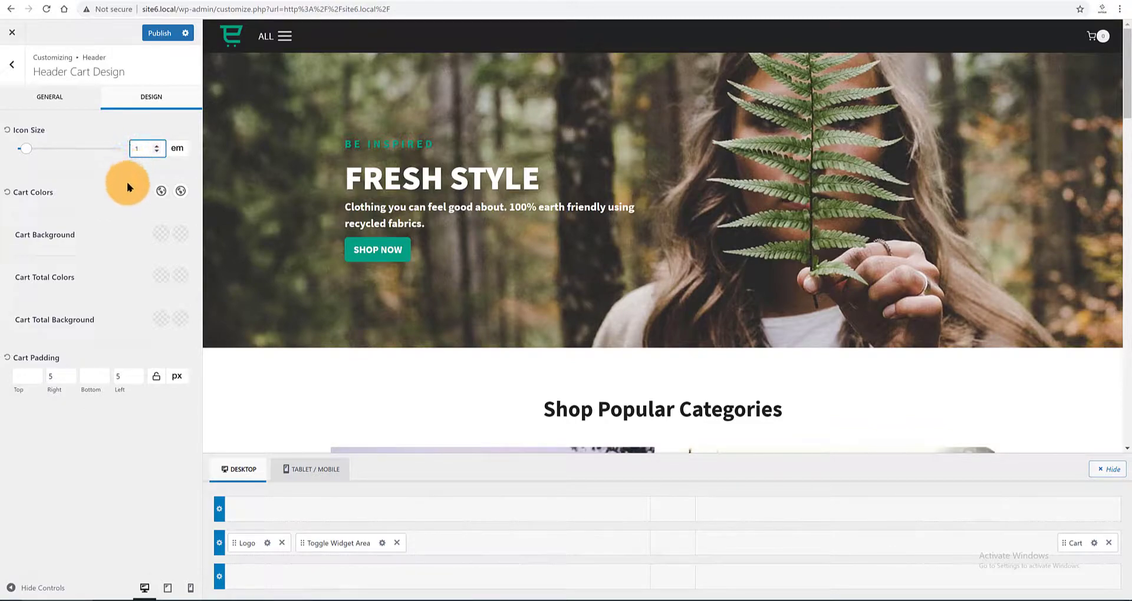
{"action": "left_click", "coordinate": [181, 193]}
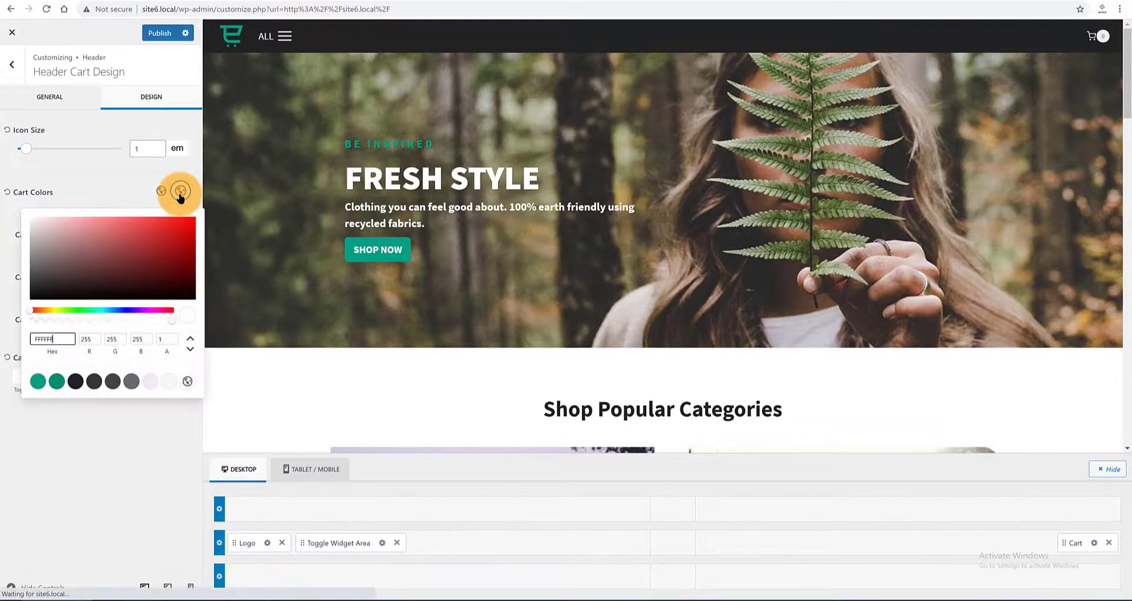
{"action": "left_click", "coordinate": [57, 381]}
{"action": "left_click", "coordinate": [111, 429]}
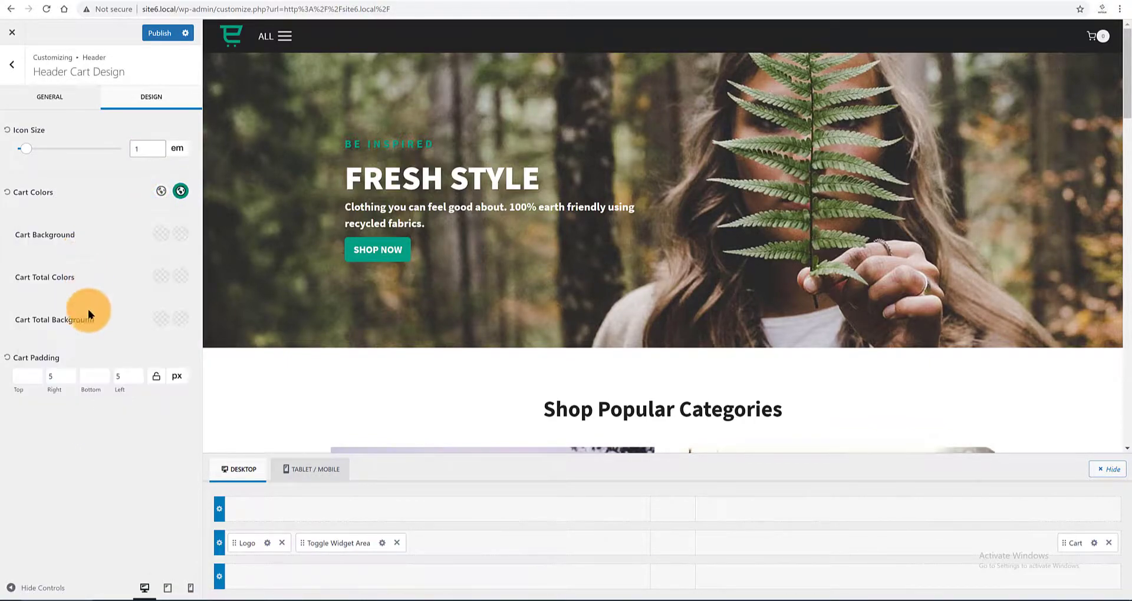
{"action": "left_click", "coordinate": [68, 376]}
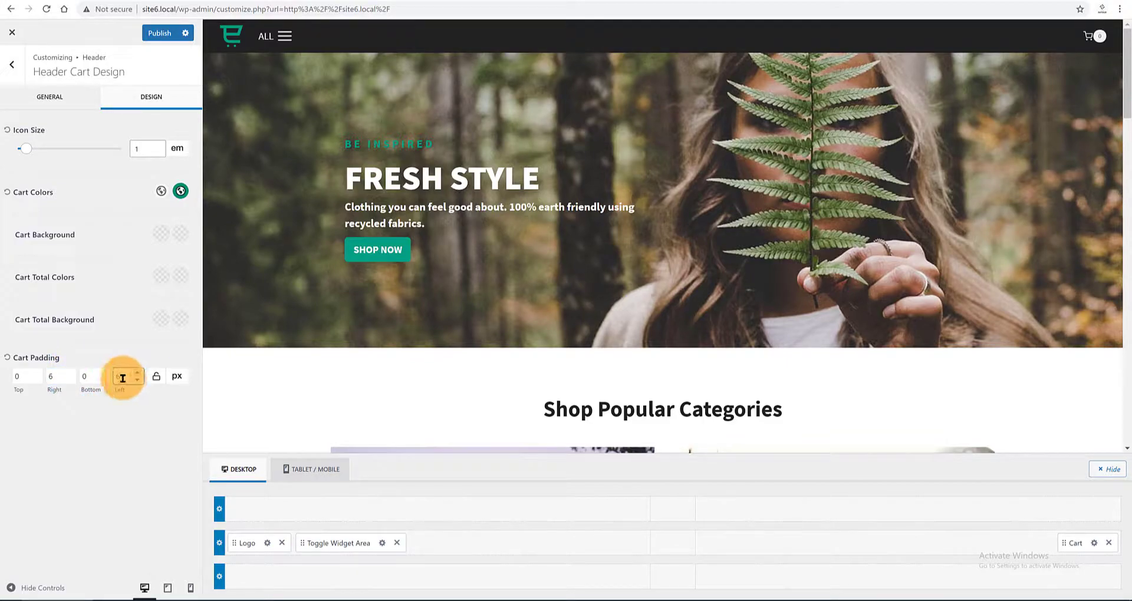
{"action": "left_click", "coordinate": [162, 35]}
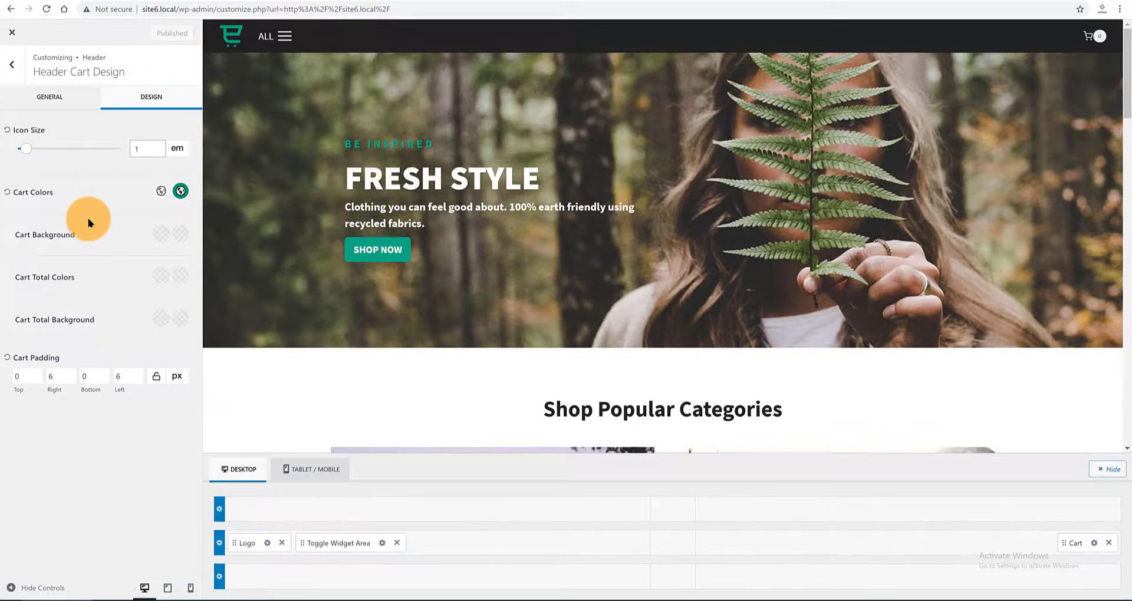
Set the Cart Total Colors to the palette's dark gray with dark green on hover, and publish the change
{"action": "left_click", "coordinate": [160, 275]}
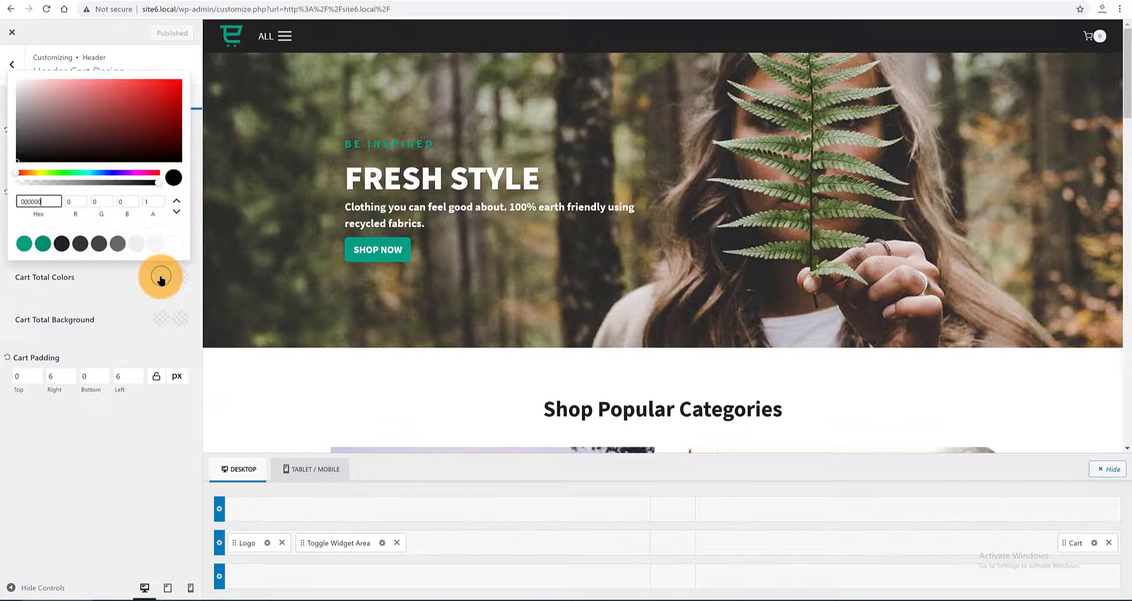
{"action": "left_click", "coordinate": [174, 244]}
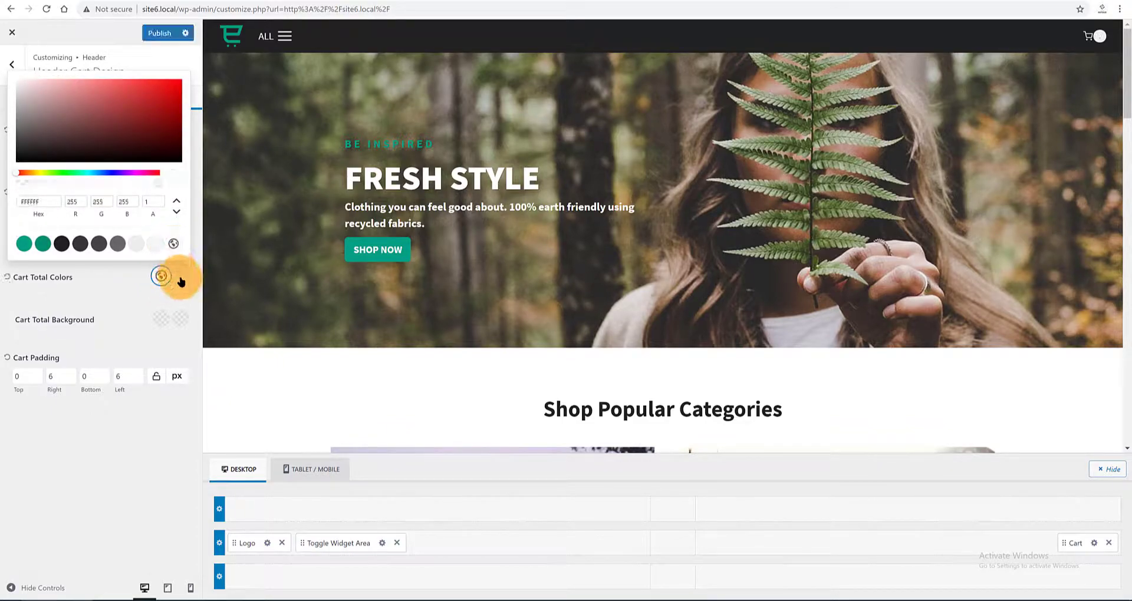
{"action": "left_click", "coordinate": [180, 276]}
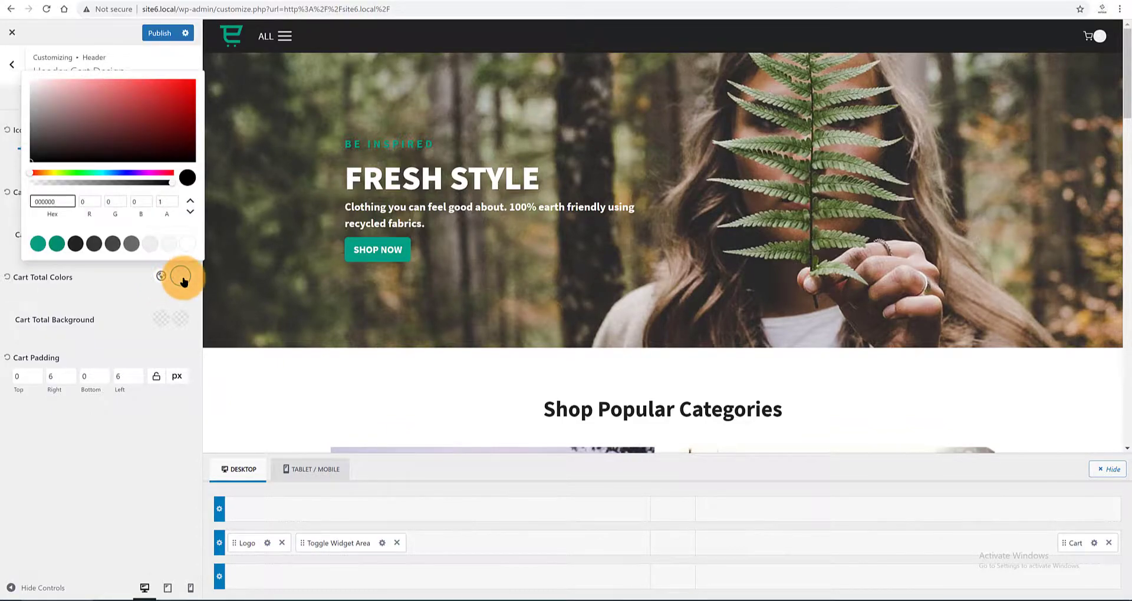
{"action": "left_click", "coordinate": [57, 243]}
{"action": "left_click", "coordinate": [161, 276]}
{"action": "left_click", "coordinate": [81, 245]}
{"action": "left_click", "coordinate": [160, 33]}
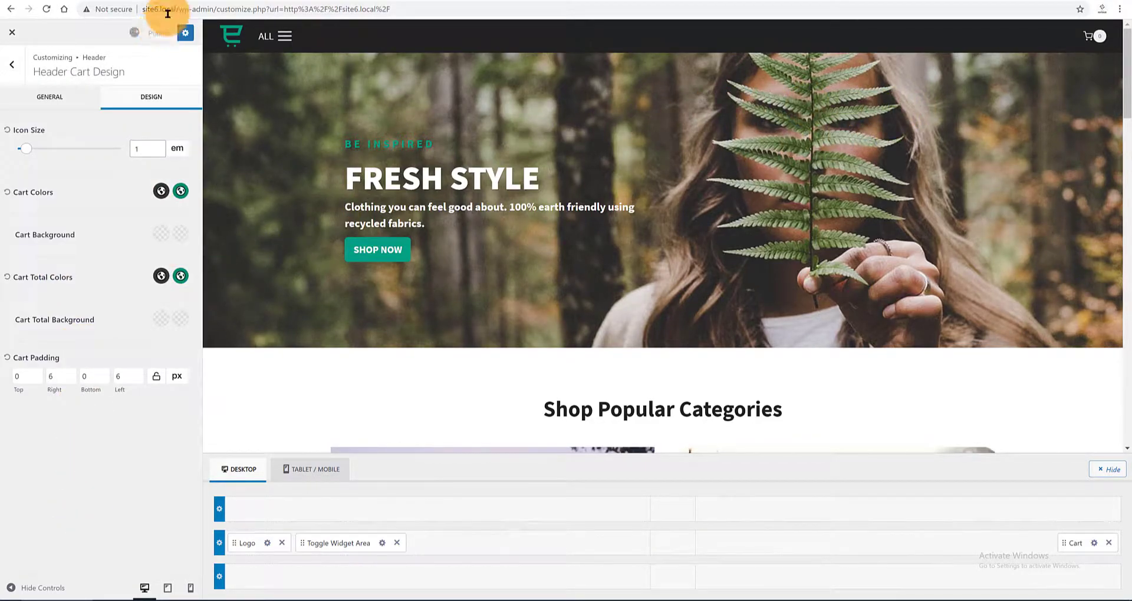
Switch to the live site and check the header's popout cart, closing it after the check
{"action": "left_click", "coordinate": [112, 2]}
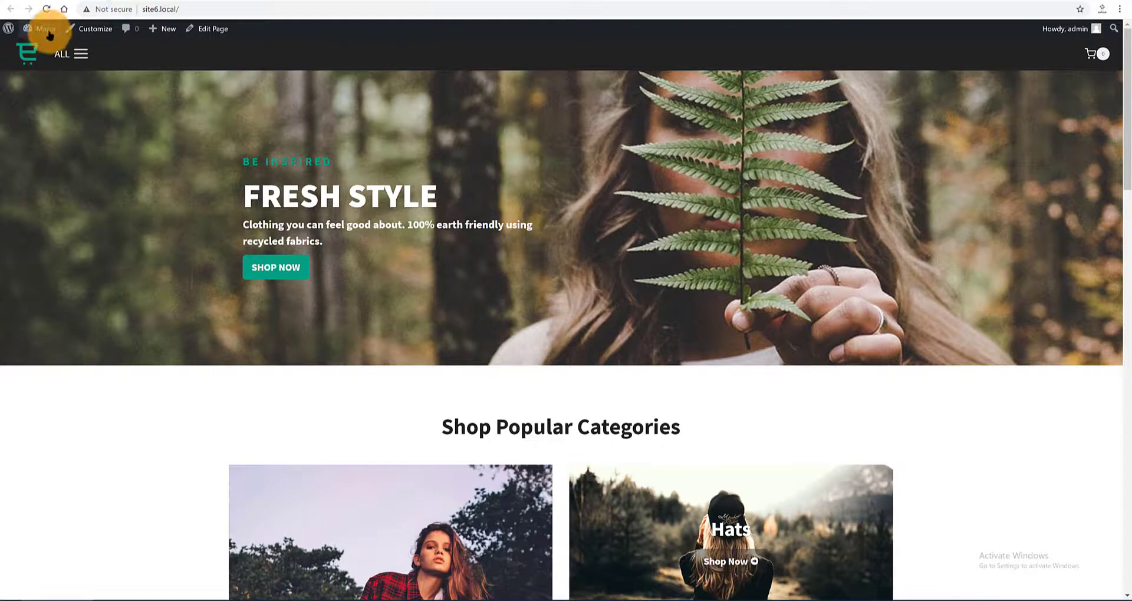
{"action": "left_click", "coordinate": [1094, 53]}
{"action": "left_click", "coordinate": [1111, 53]}
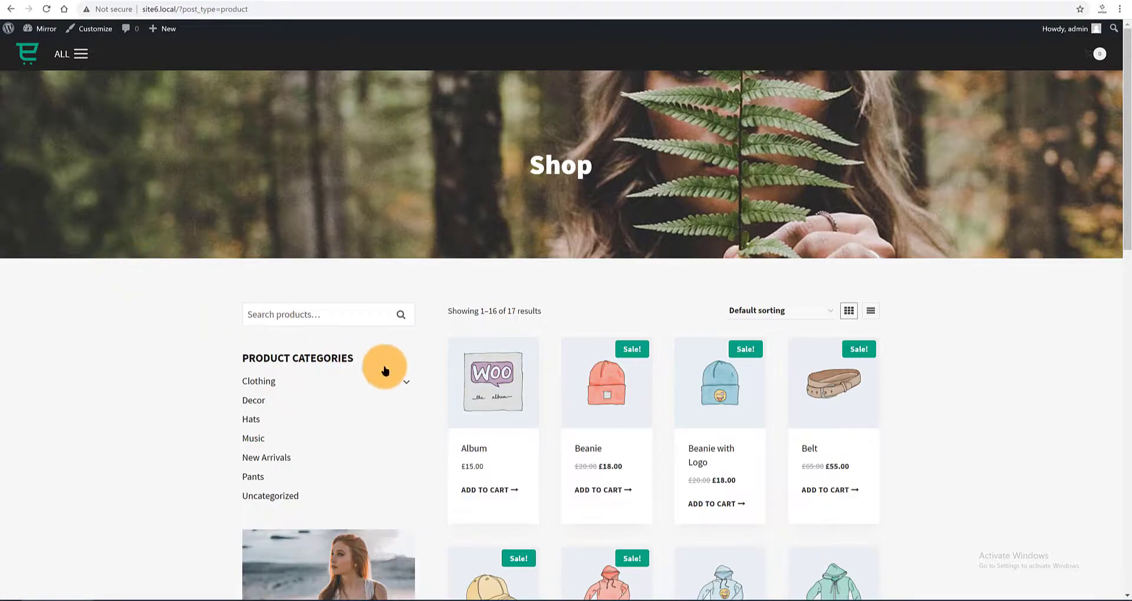
Add the Album product to the cart from its product page, and review the popout cart before closing it
{"action": "scroll", "coordinate": [413, 354], "scroll_direction": "down", "scroll_amount": 3}
{"action": "left_click", "coordinate": [487, 245]}
{"action": "left_click", "coordinate": [717, 260]}
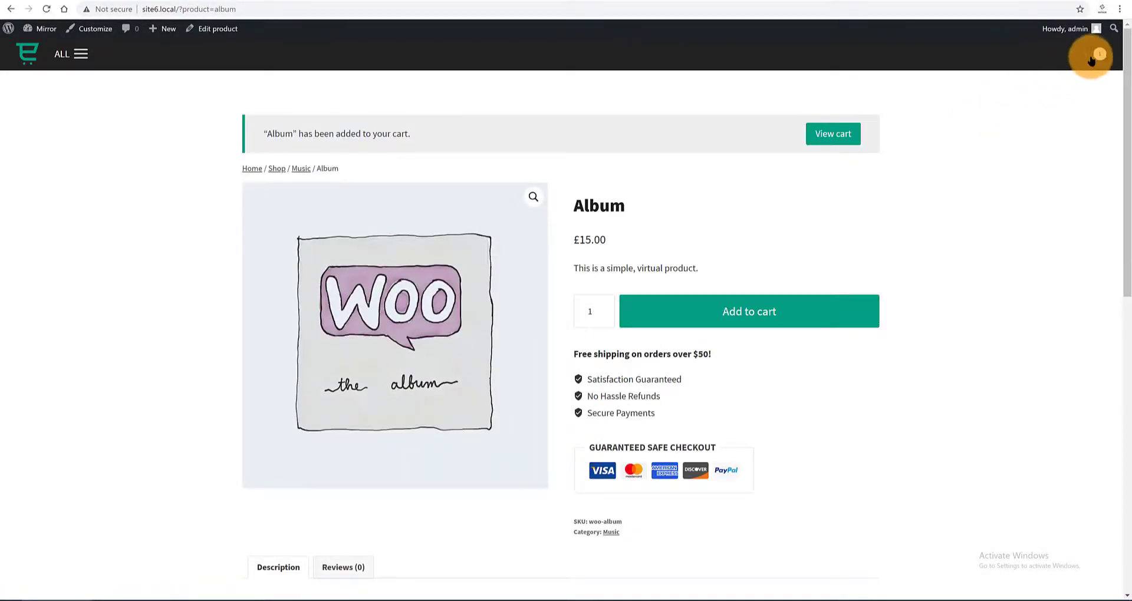
{"action": "left_click", "coordinate": [1098, 54]}
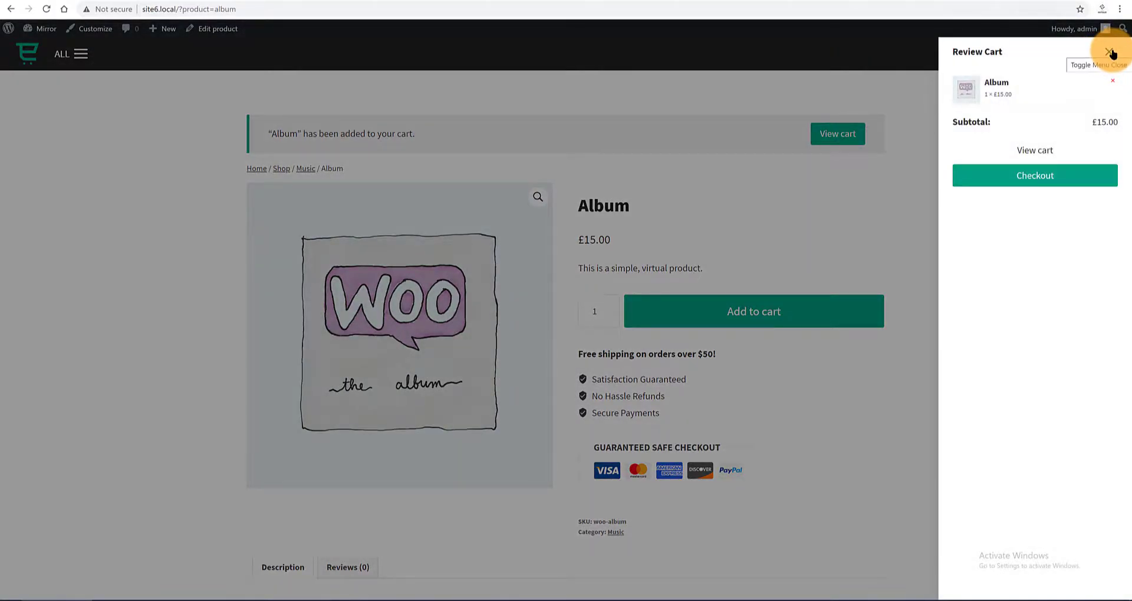
{"action": "left_click", "coordinate": [1110, 52]}
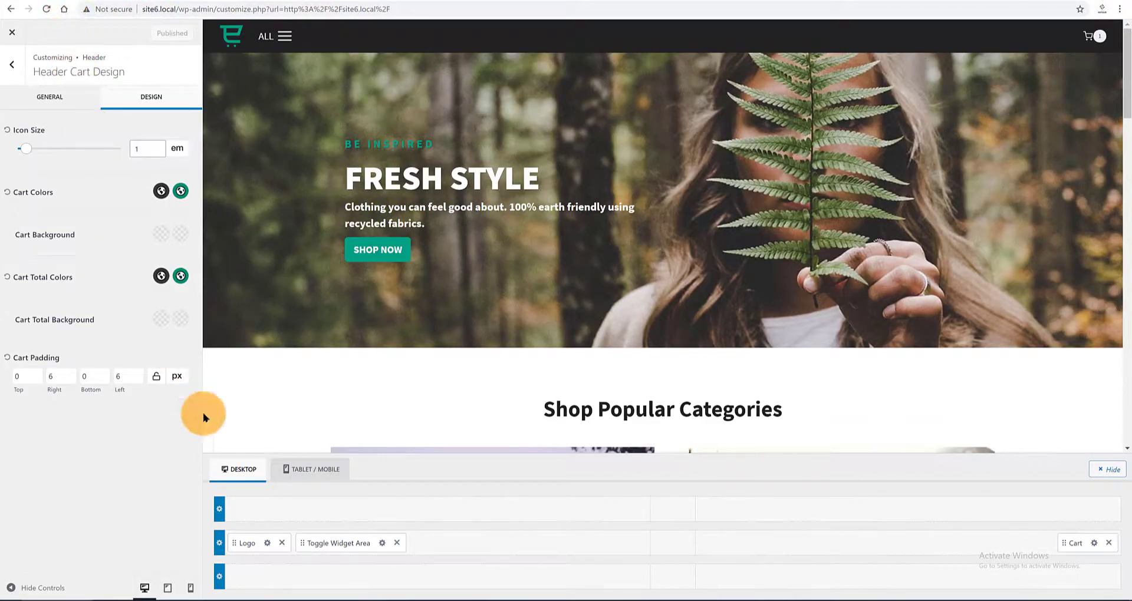
Add a Button element just before the Cart in the desktop header's main row and publish the change
{"action": "left_click", "coordinate": [1027, 545]}
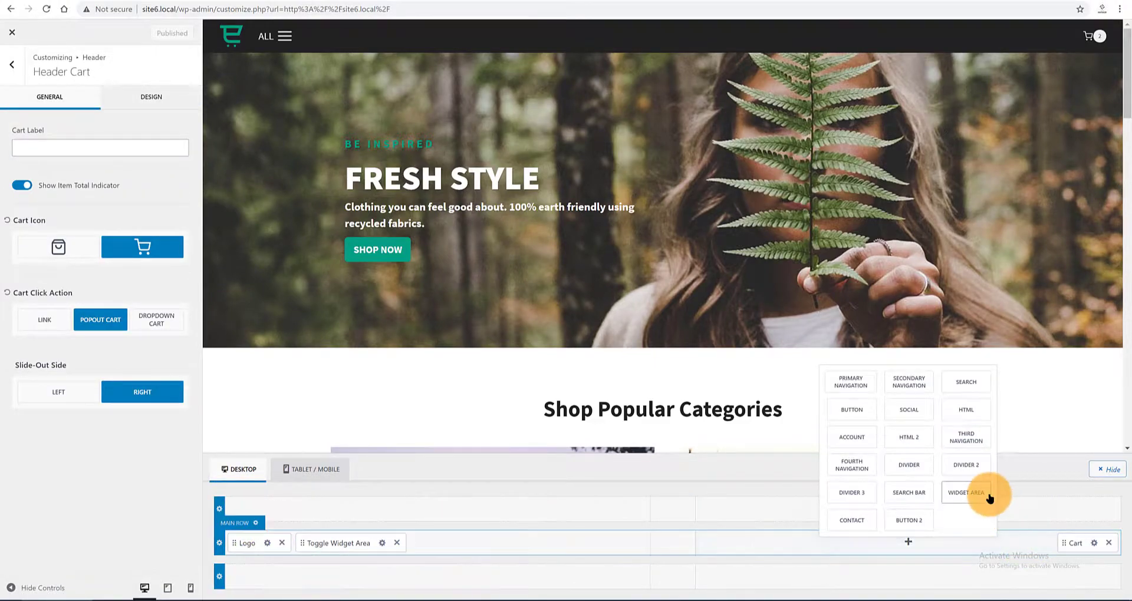
{"action": "left_click", "coordinate": [849, 401]}
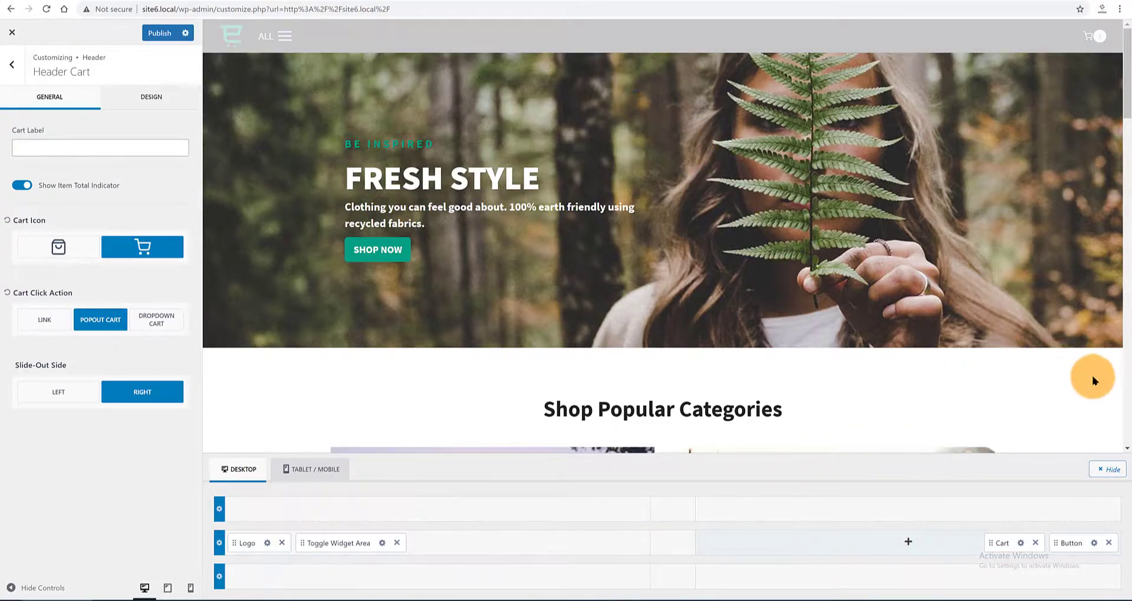
{"action": "left_click_drag", "start_coordinate": [1085, 543], "coordinate": [1012, 539]}
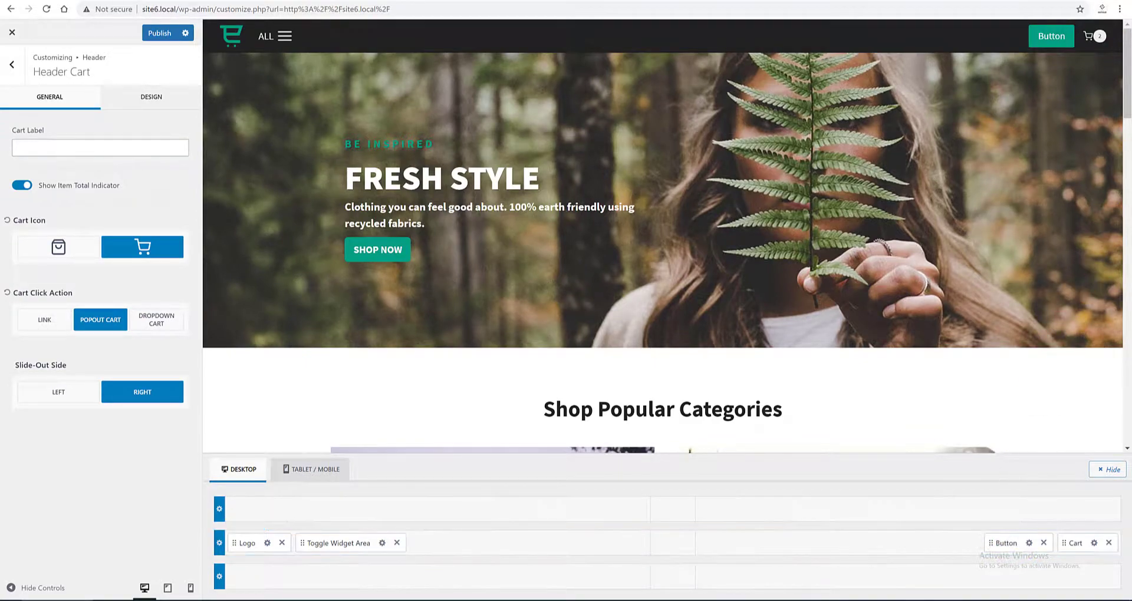
{"action": "left_click", "coordinate": [161, 33]}
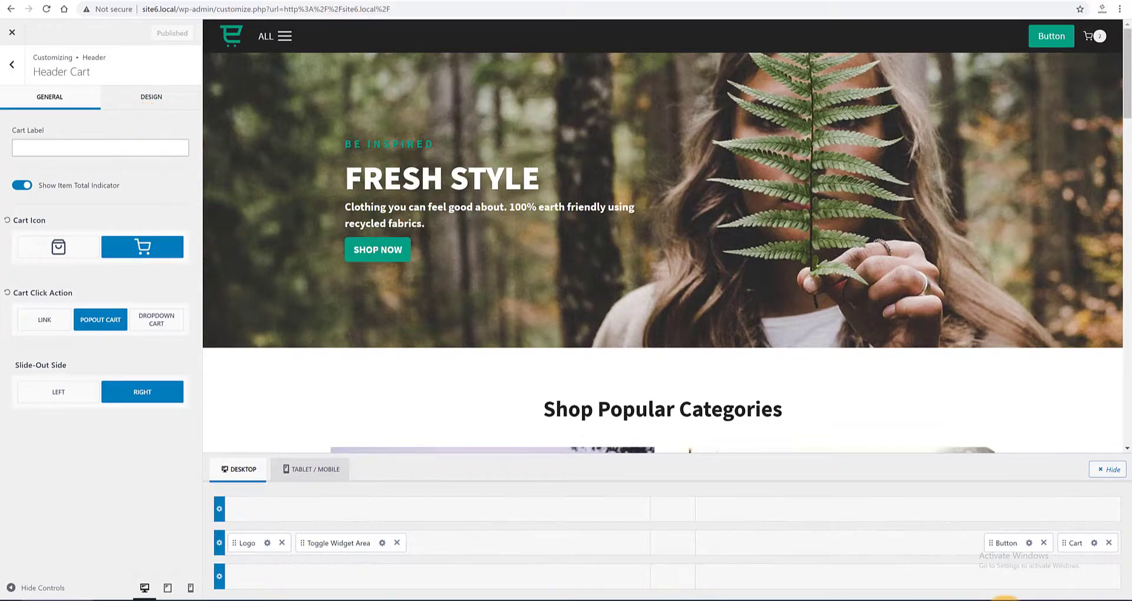
Label the header button "Returns" and switch its Button Style to Outline
{"action": "left_click", "coordinate": [1029, 543]}
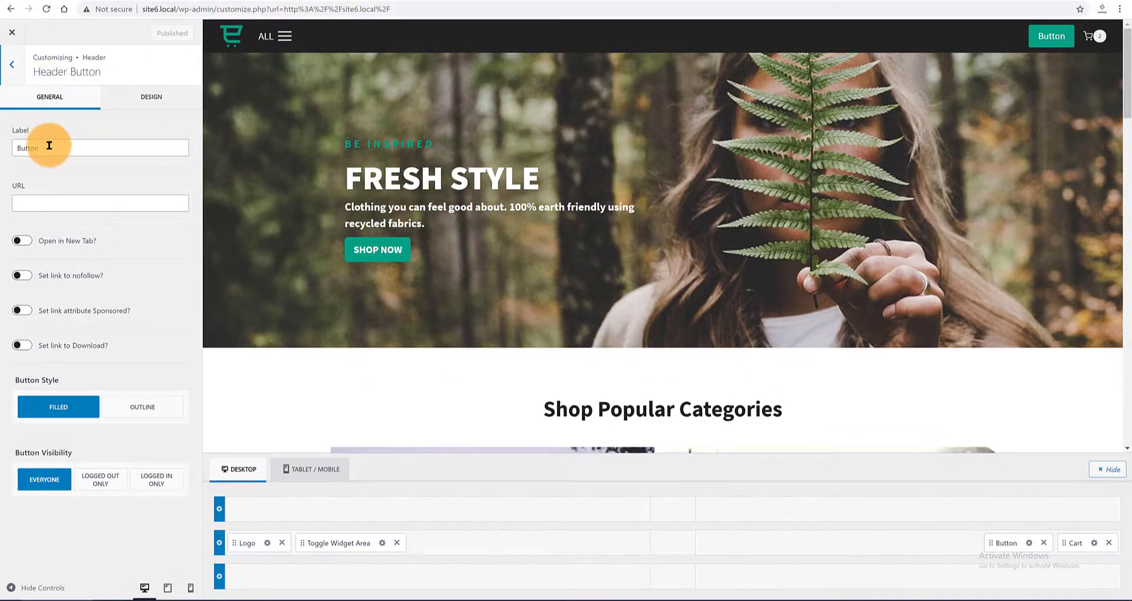
{"action": "left_click_drag", "start_coordinate": [48, 146], "coordinate": [12, 149]}
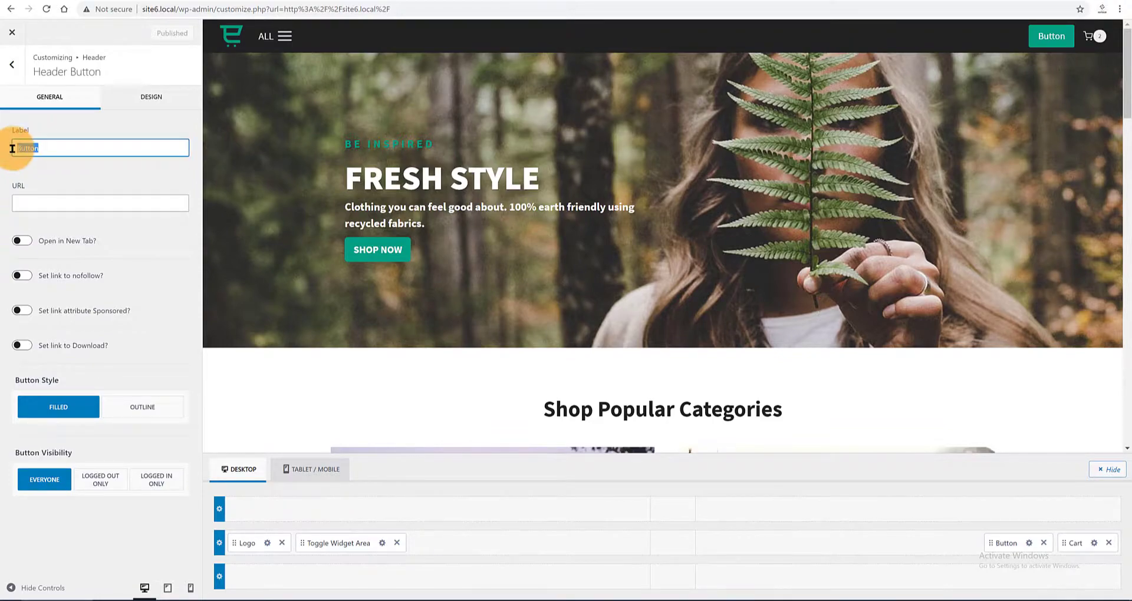
{"action": "type", "text": "rns"}
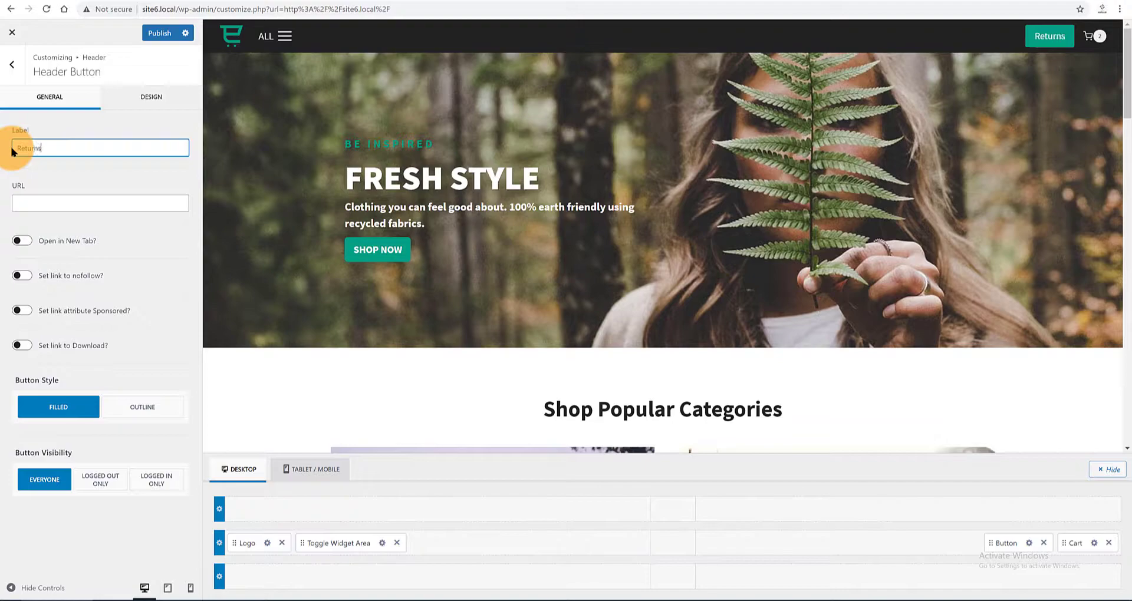
{"action": "left_click", "coordinate": [104, 172]}
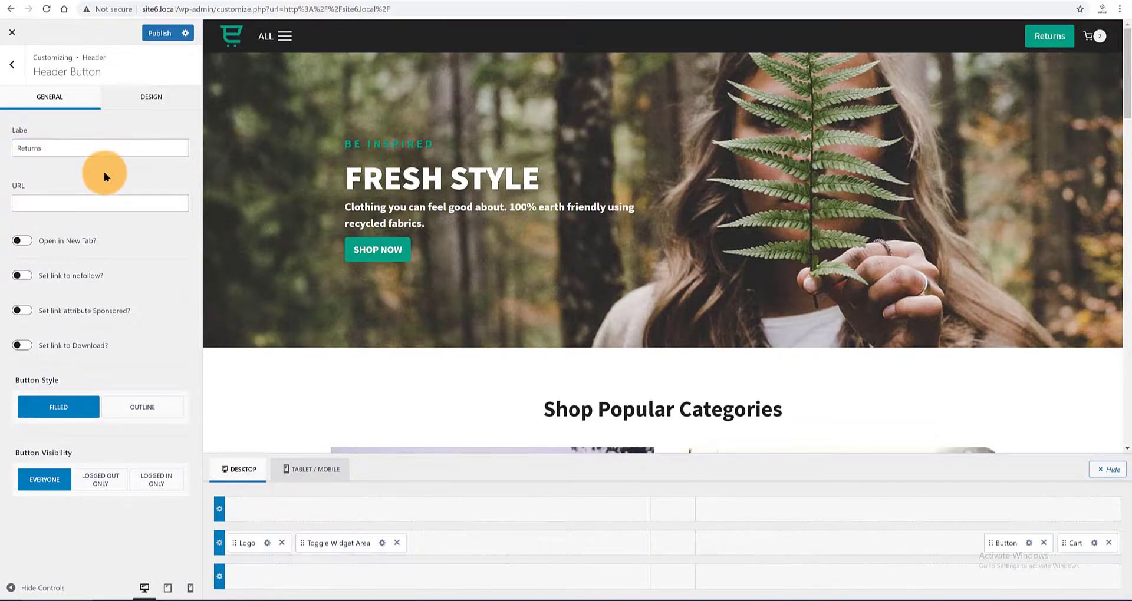
{"action": "left_click", "coordinate": [152, 407]}
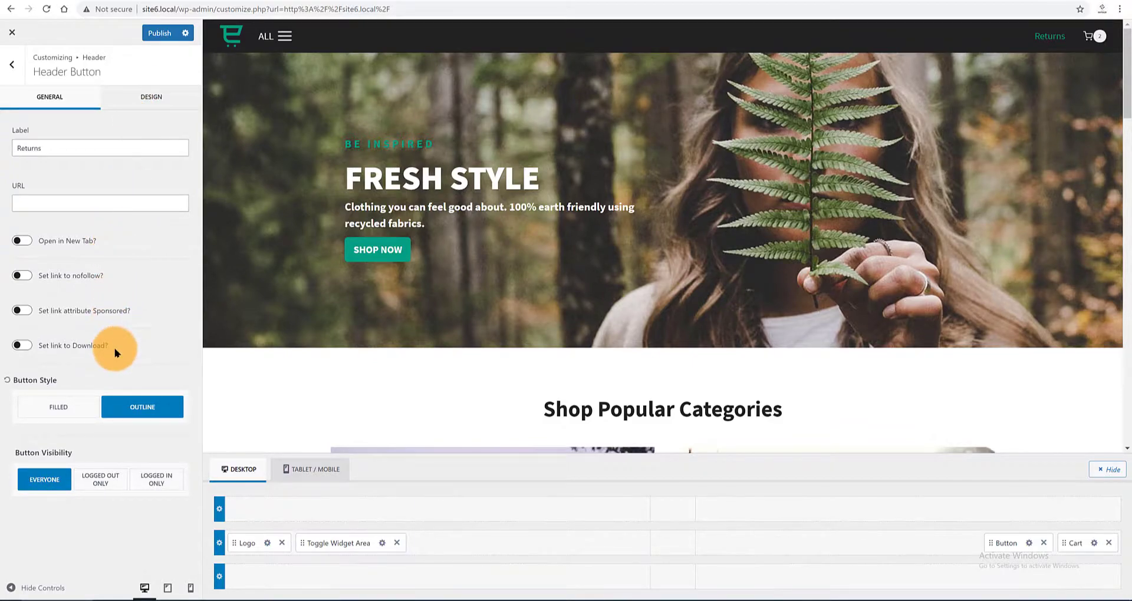
Set the header button's size to SM and its text colors to white, with dark green 008F72 on hover
{"action": "left_click", "coordinate": [146, 96]}
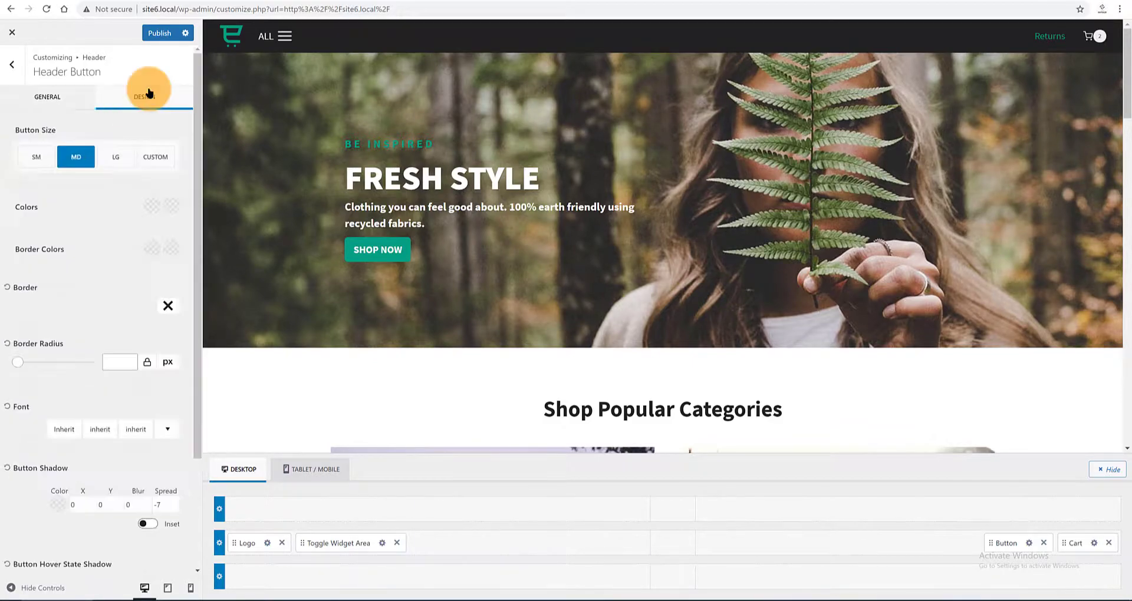
{"action": "left_click", "coordinate": [34, 165]}
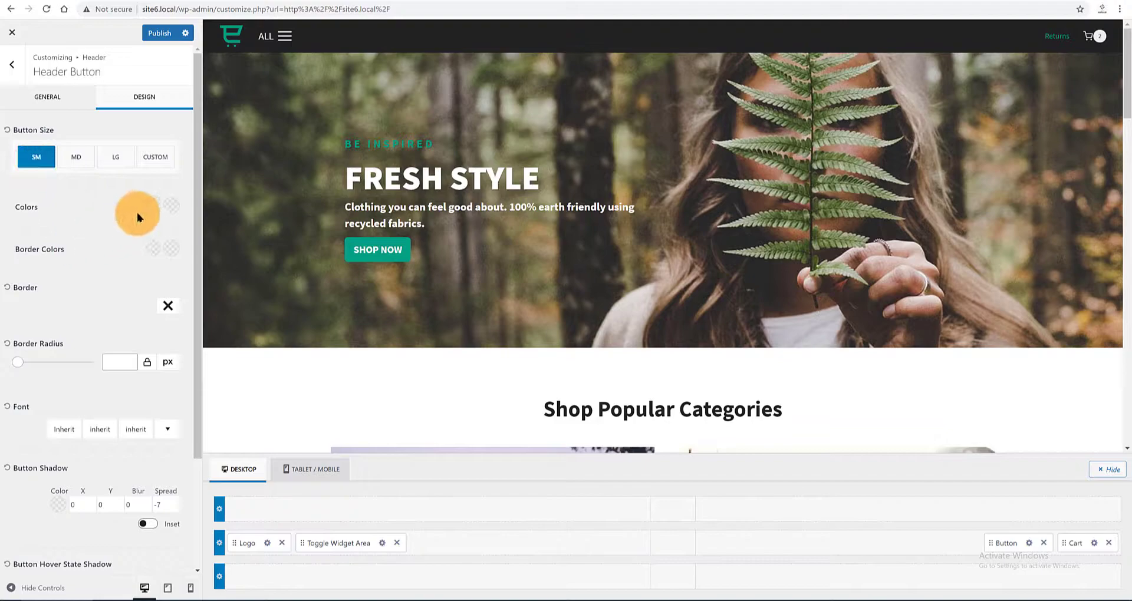
{"action": "left_click", "coordinate": [151, 205]}
{"action": "left_click", "coordinate": [175, 396]}
{"action": "left_click", "coordinate": [172, 206]}
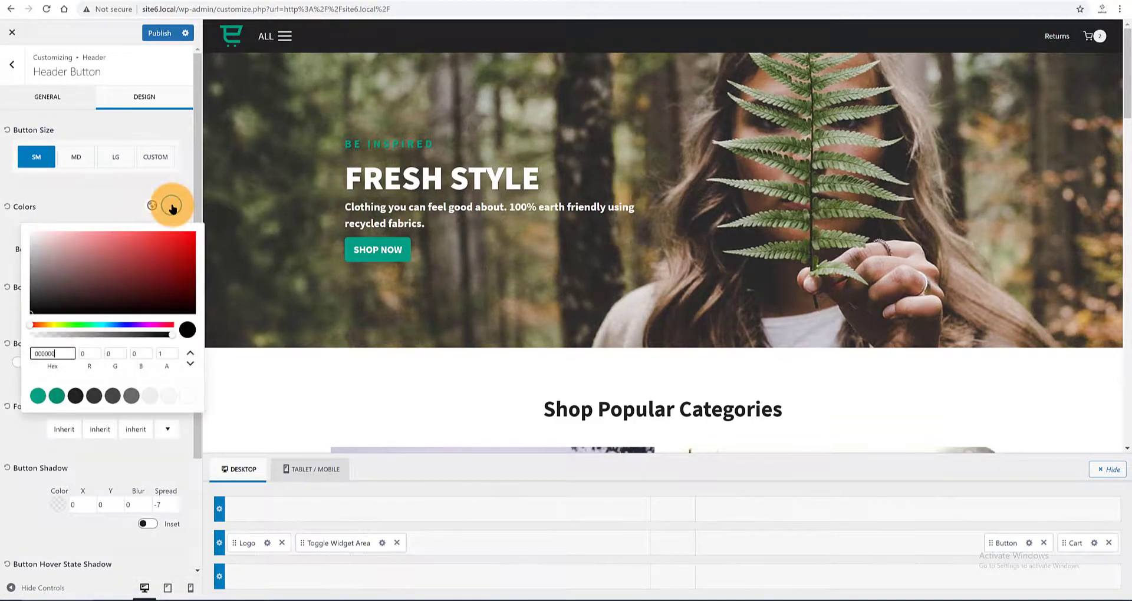
{"action": "left_click", "coordinate": [56, 395]}
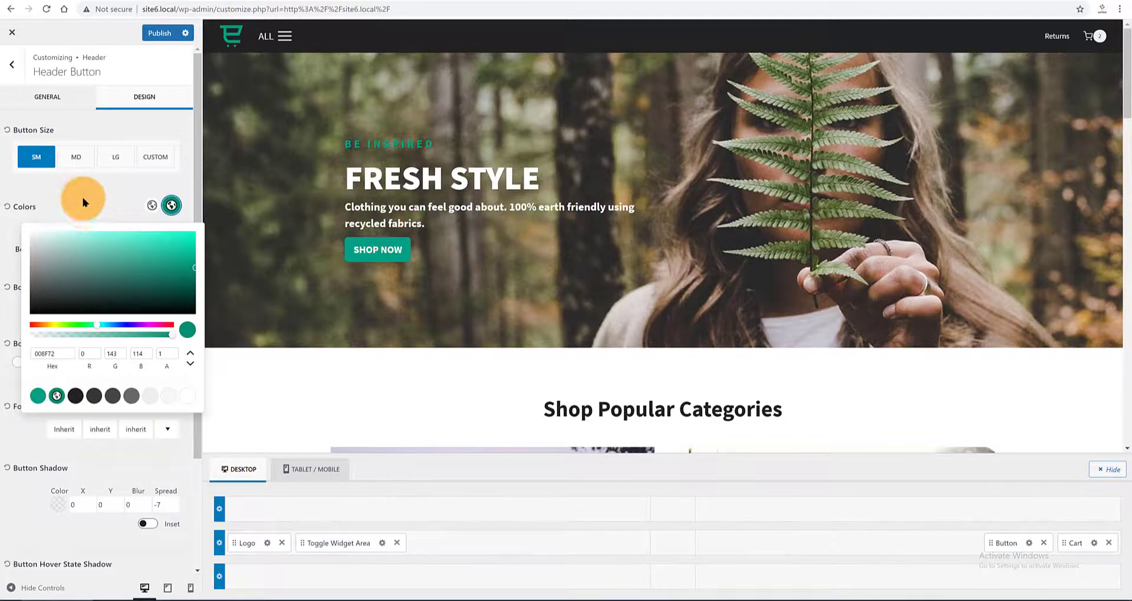
{"action": "left_click", "coordinate": [83, 208]}
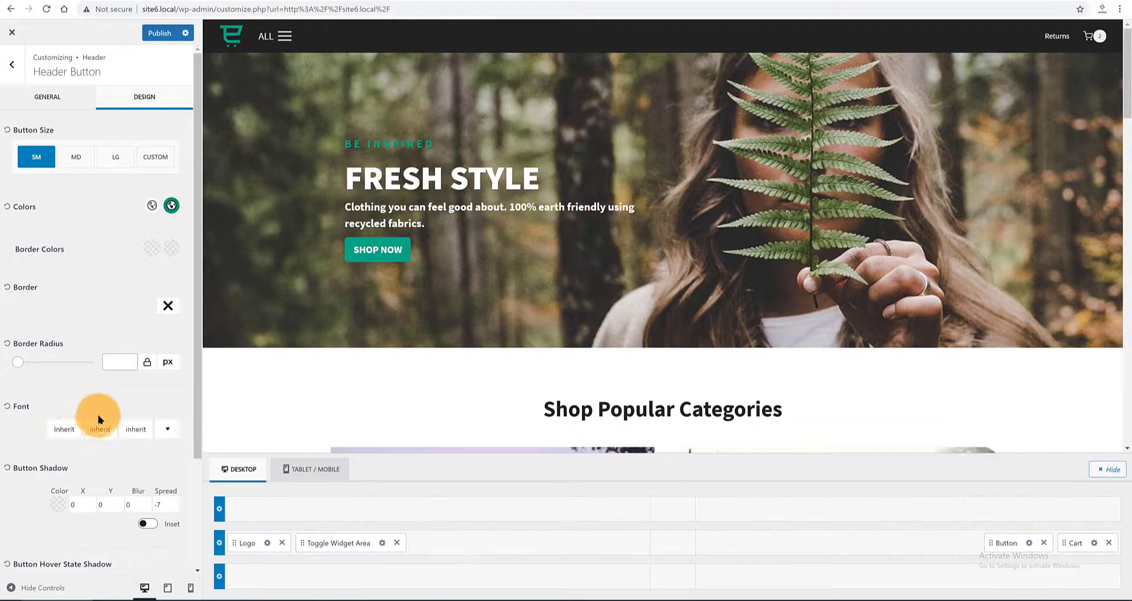
Set the header button's desktop font size to 14 px
{"action": "left_click", "coordinate": [140, 430]}
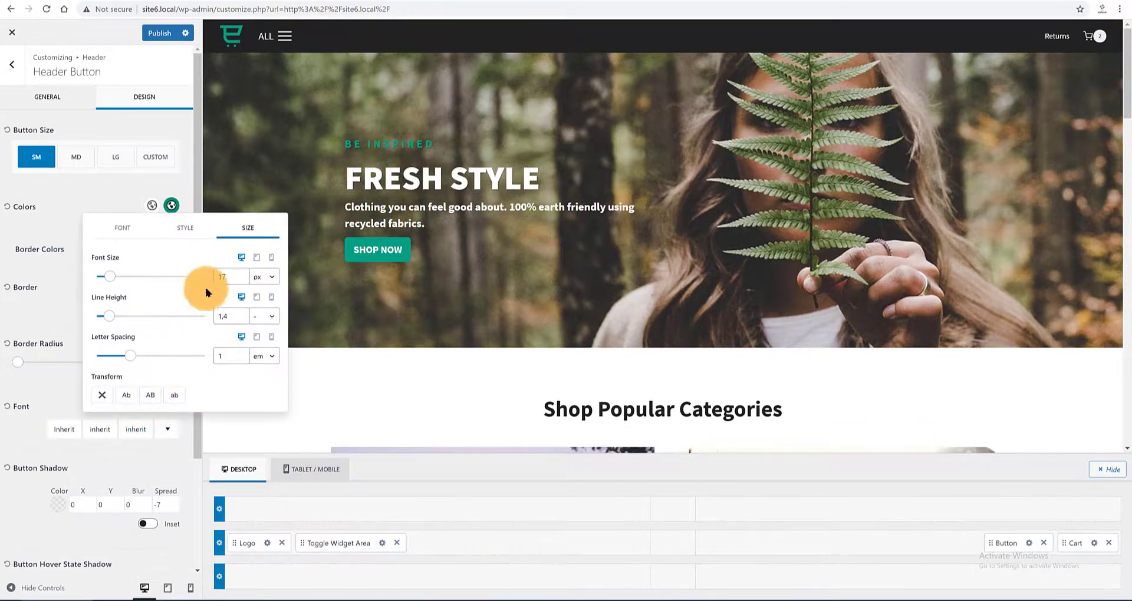
{"action": "left_click", "coordinate": [111, 278]}
{"action": "left_click_drag", "start_coordinate": [109, 277], "coordinate": [108, 282]}
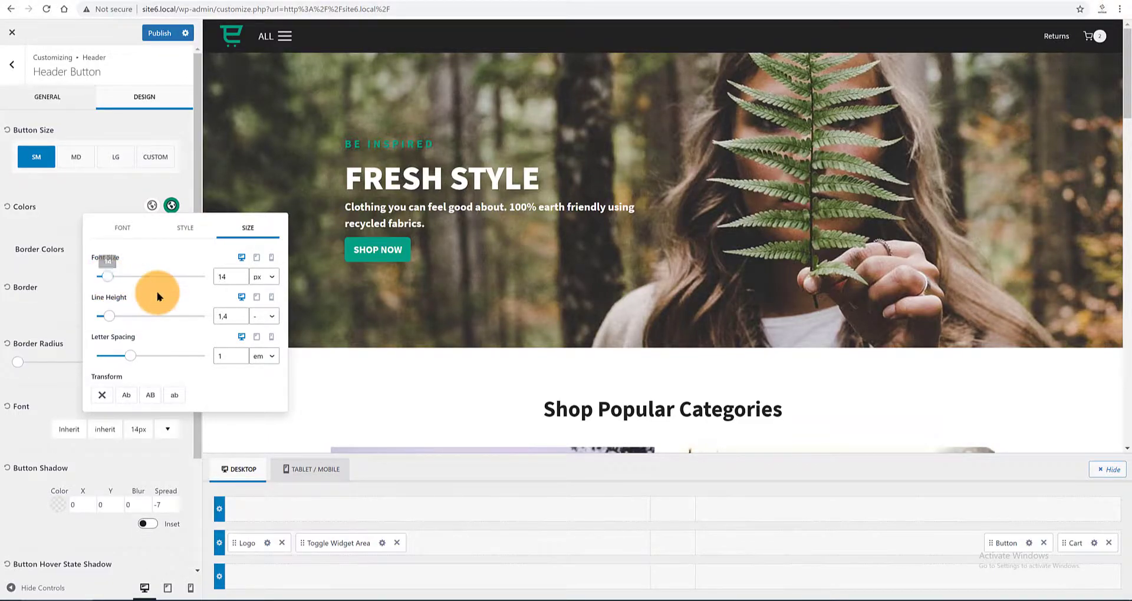
{"action": "left_click", "coordinate": [15, 431]}
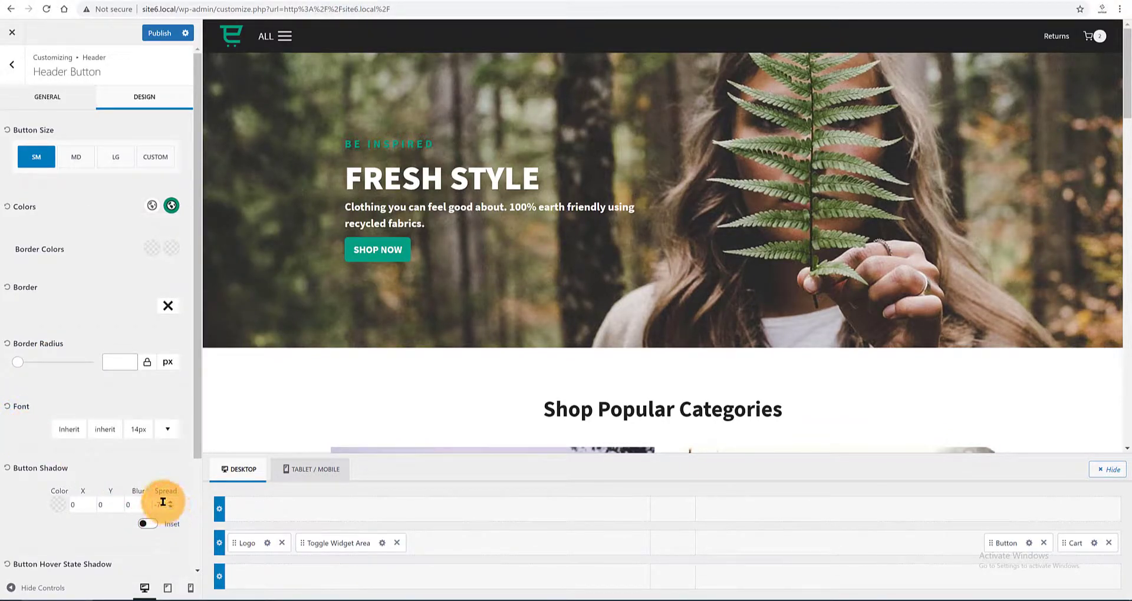
Set the header button's Button Shadow spread to 0 and publish the changes
{"action": "left_click", "coordinate": [154, 502]}
{"action": "type", "text": "0"}
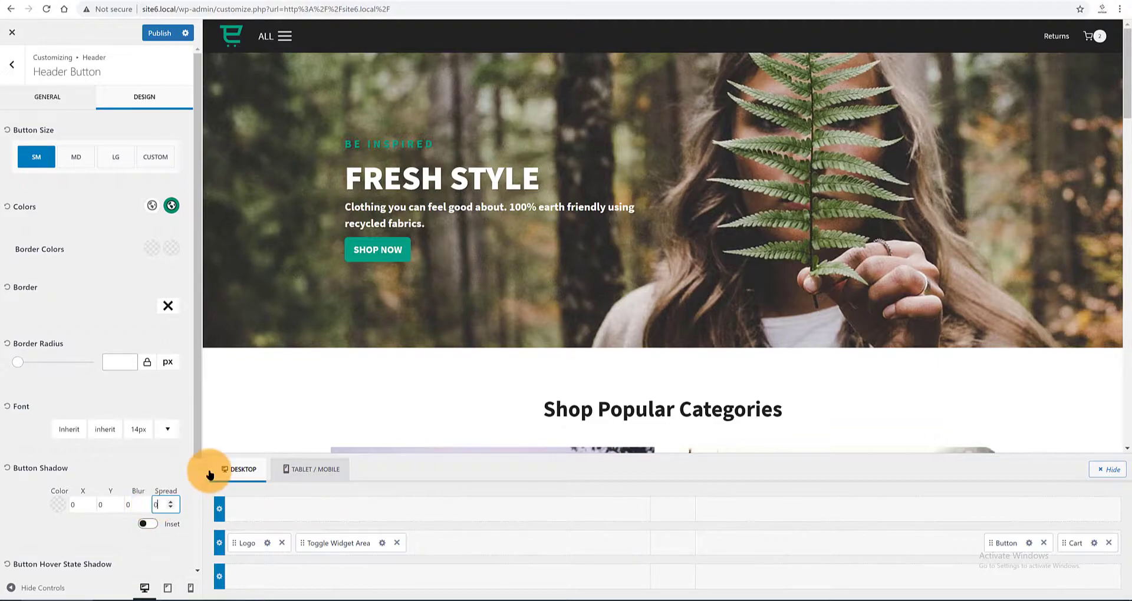
{"action": "scroll", "coordinate": [120, 364], "scroll_direction": "down", "scroll_amount": 1}
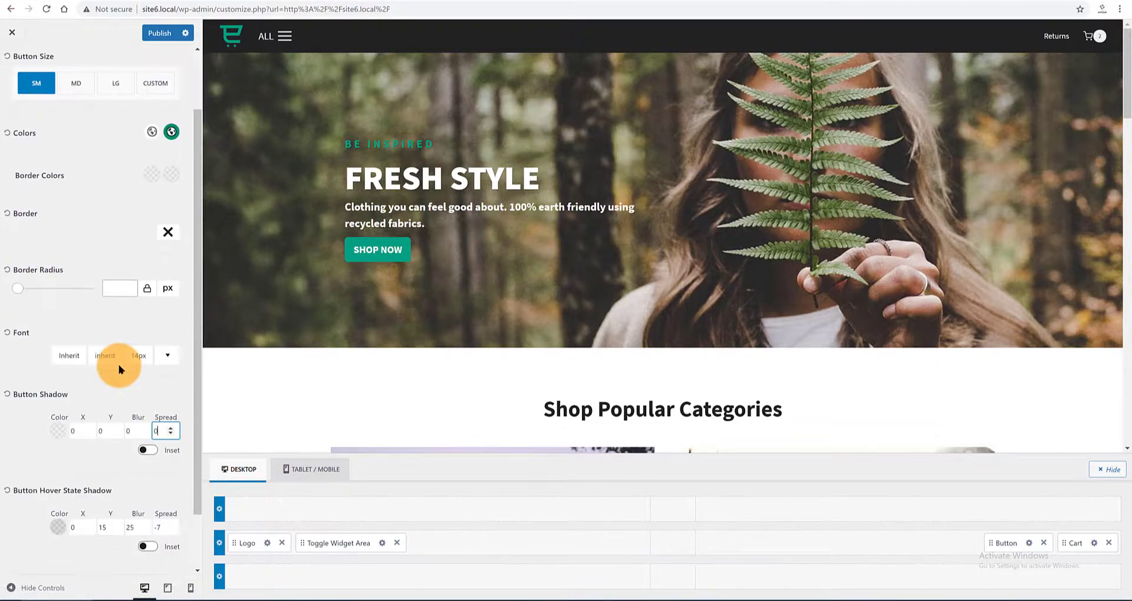
{"action": "left_click", "coordinate": [161, 33]}
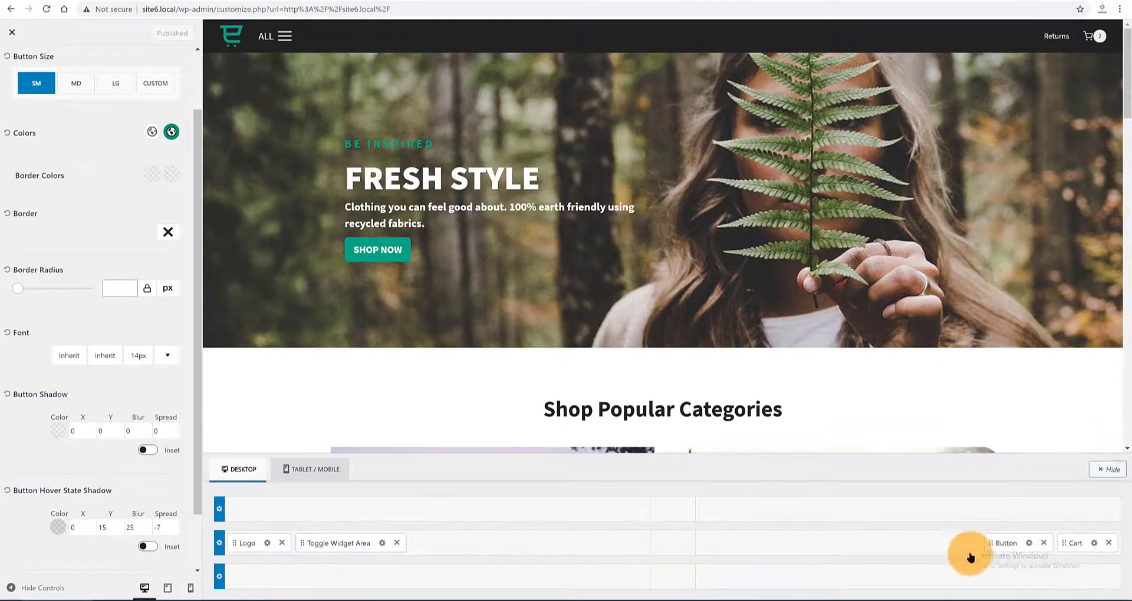
Add an Account element to the desktop header's main row, place it before the Button and open its settings
{"action": "left_click", "coordinate": [907, 542]}
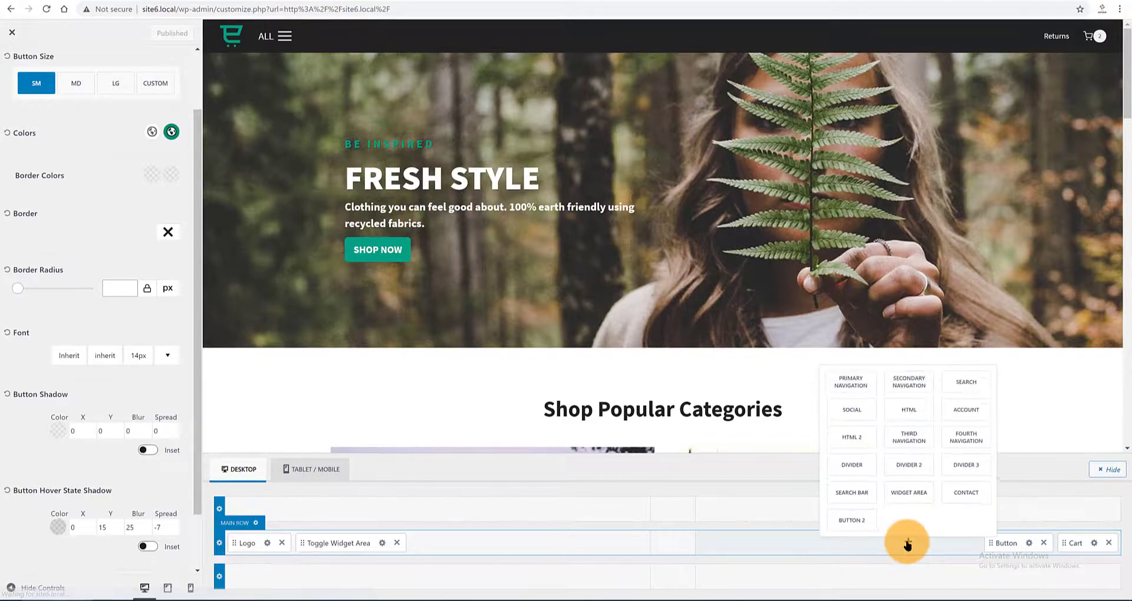
{"action": "left_click", "coordinate": [967, 414]}
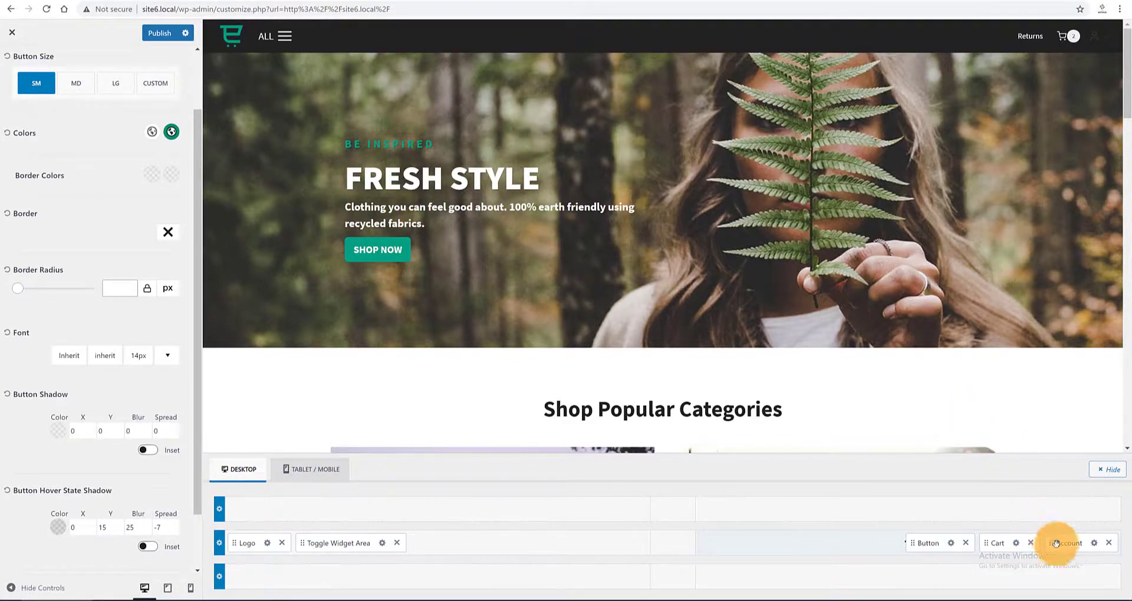
{"action": "left_click_drag", "start_coordinate": [1071, 544], "coordinate": [935, 543]}
{"action": "left_click", "coordinate": [935, 543]}
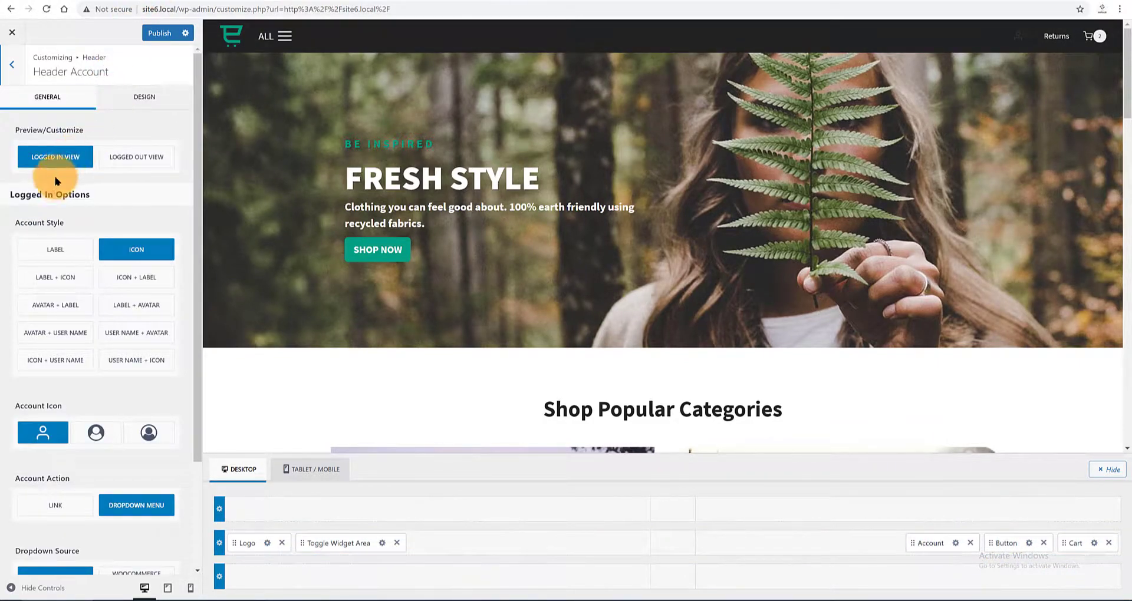
Set the header account's logged-in style to Label with the label "Sign In" and publish the changes
{"action": "left_click", "coordinate": [57, 250]}
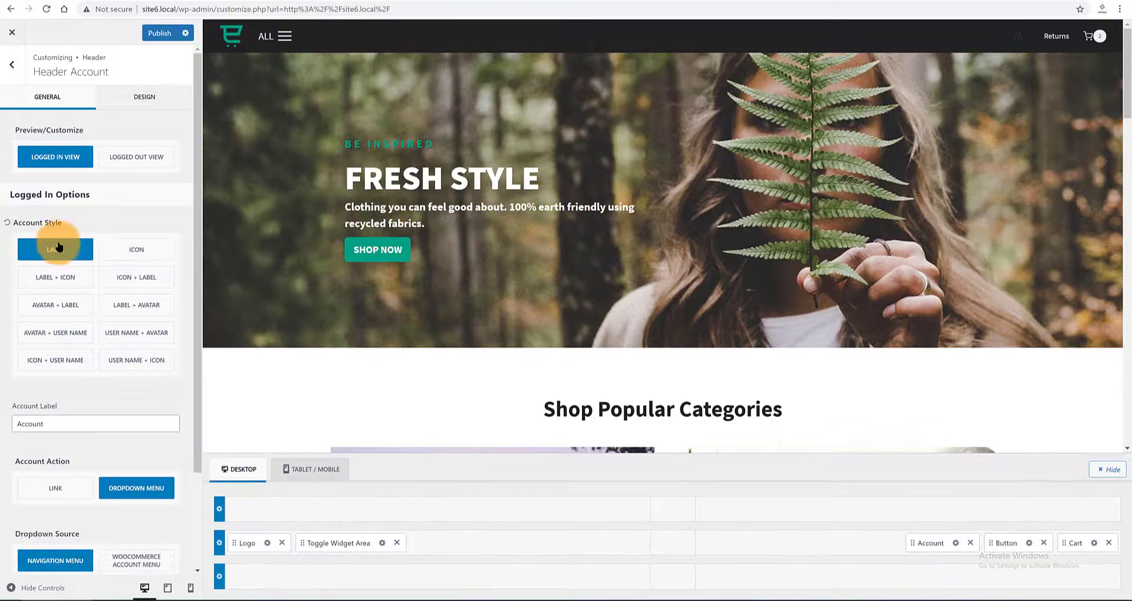
{"action": "left_click_drag", "start_coordinate": [50, 425], "coordinate": [1, 424]}
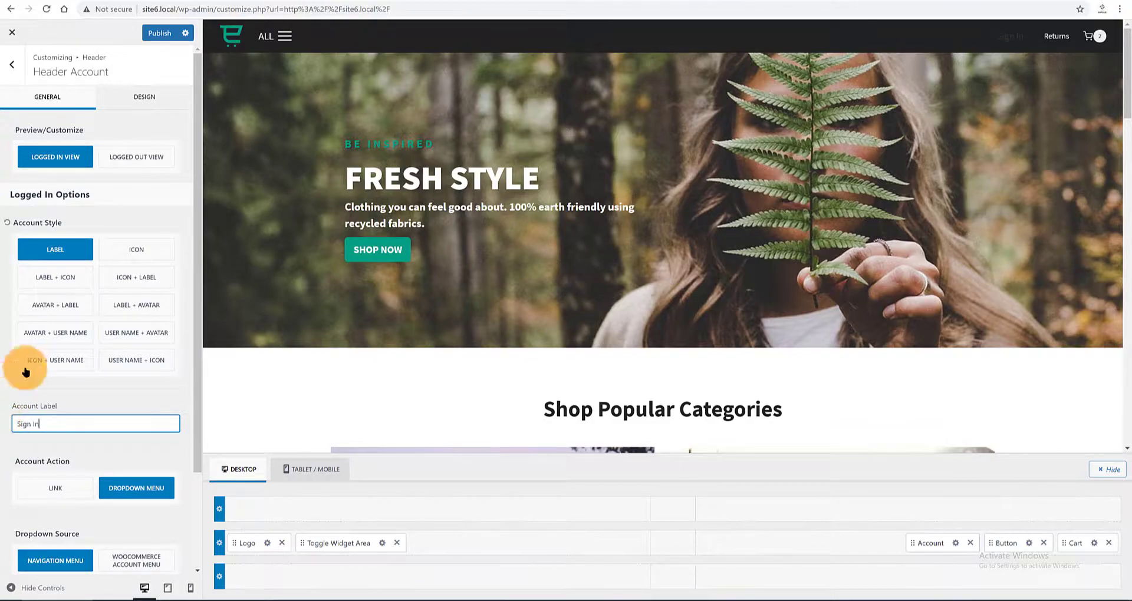
{"action": "left_click", "coordinate": [136, 121]}
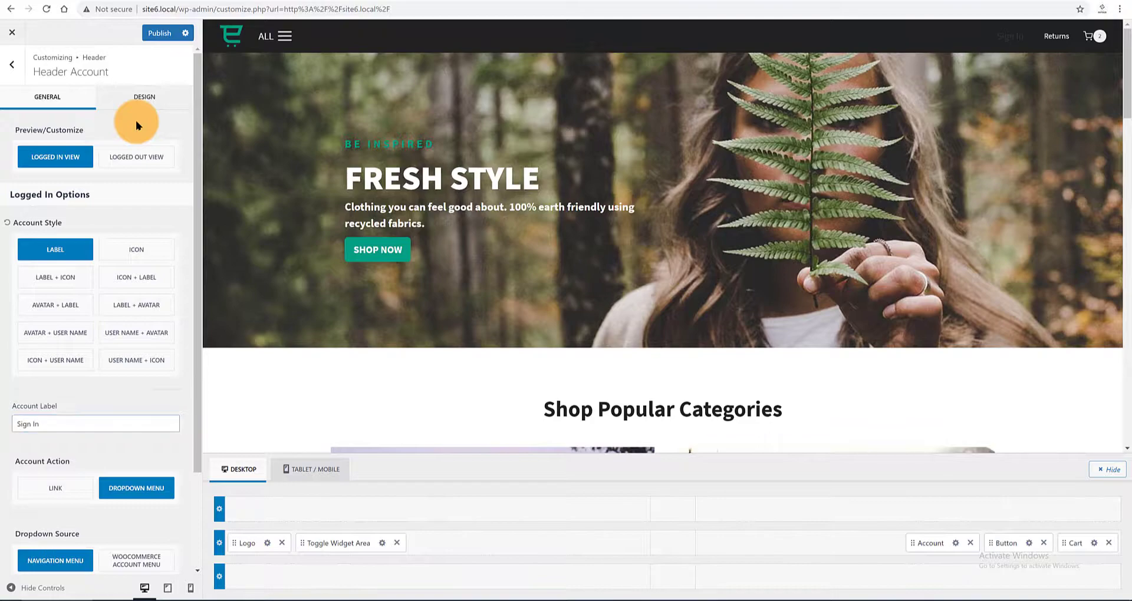
{"action": "scroll", "coordinate": [136, 121], "scroll_direction": "down", "scroll_amount": 2}
{"action": "scroll", "coordinate": [49, 422], "scroll_direction": "up", "scroll_amount": 2}
{"action": "left_click", "coordinate": [160, 34]}
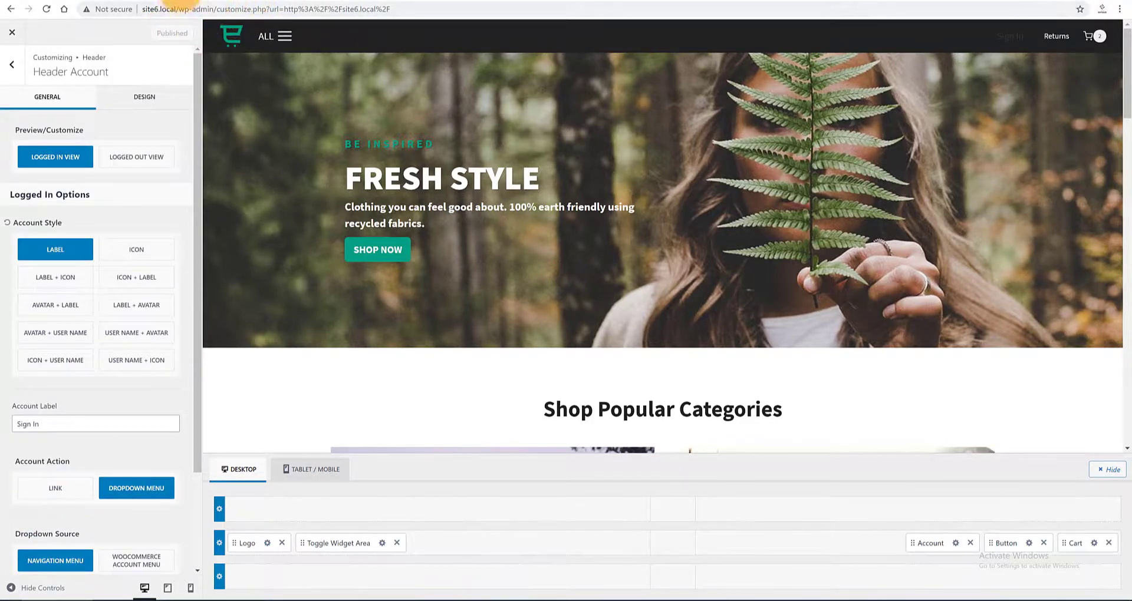
Set the header account's colors to white, with dark green 008F72 on hover
{"action": "left_click", "coordinate": [151, 102]}
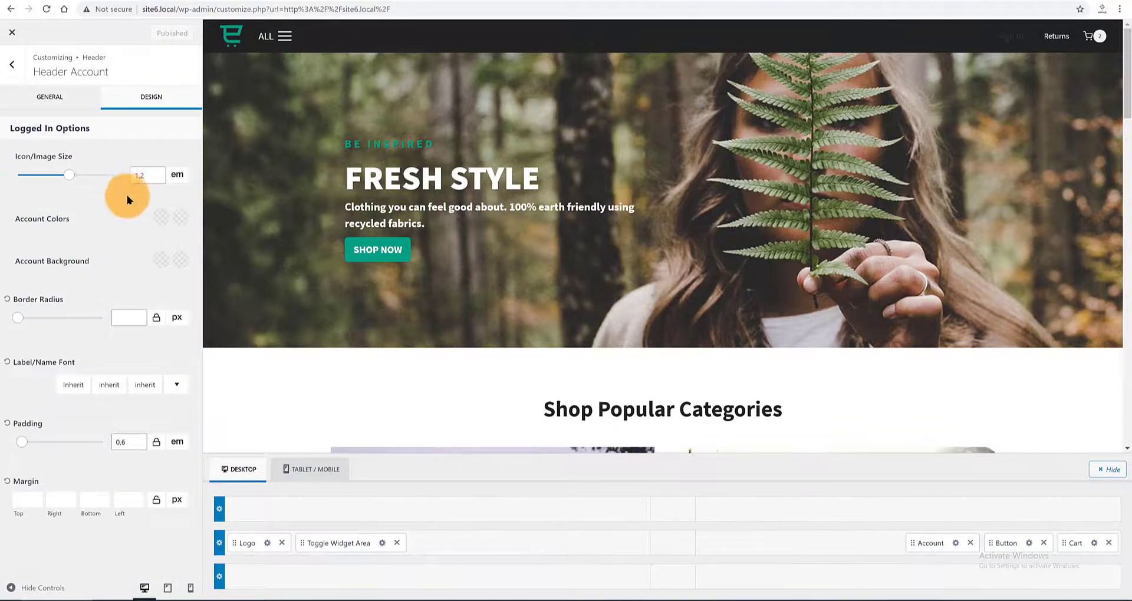
{"action": "left_click", "coordinate": [160, 219]}
{"action": "left_click", "coordinate": [173, 186]}
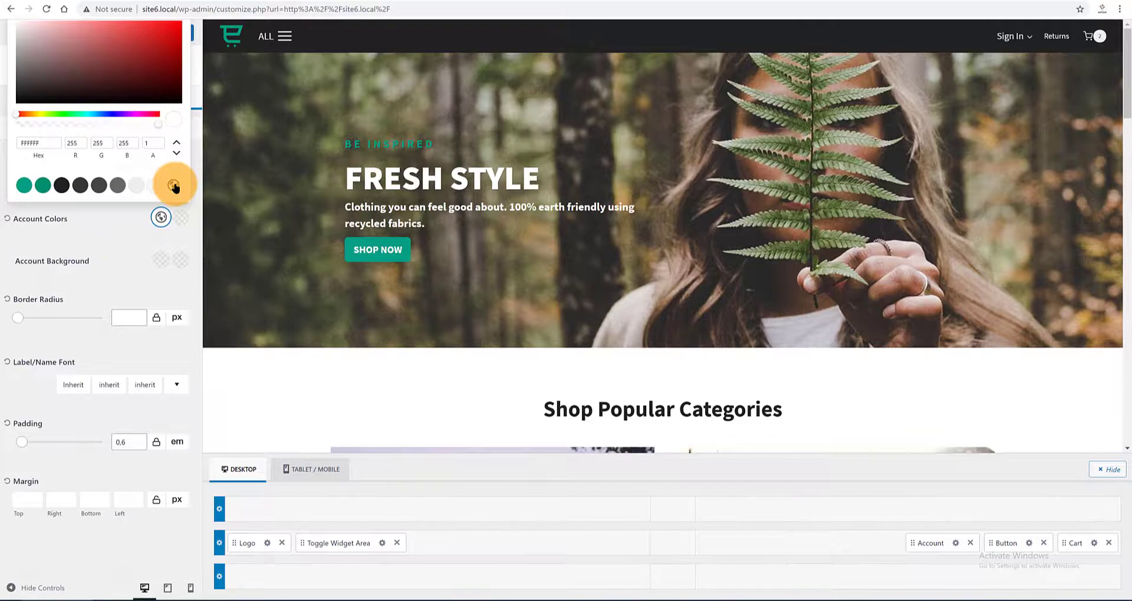
{"action": "left_click", "coordinate": [180, 218]}
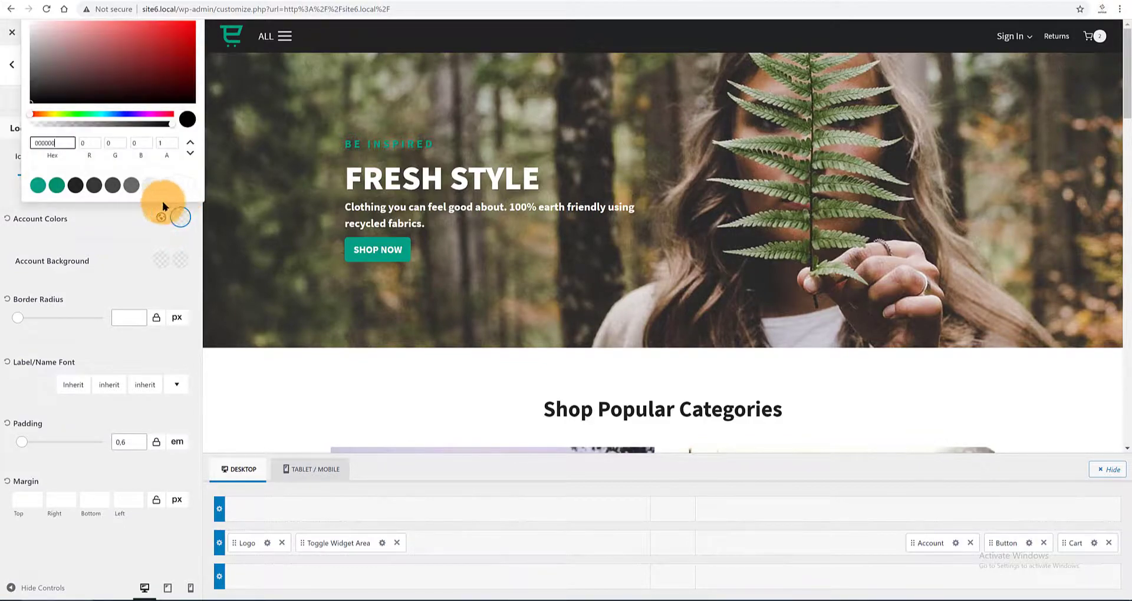
{"action": "left_click", "coordinate": [57, 186]}
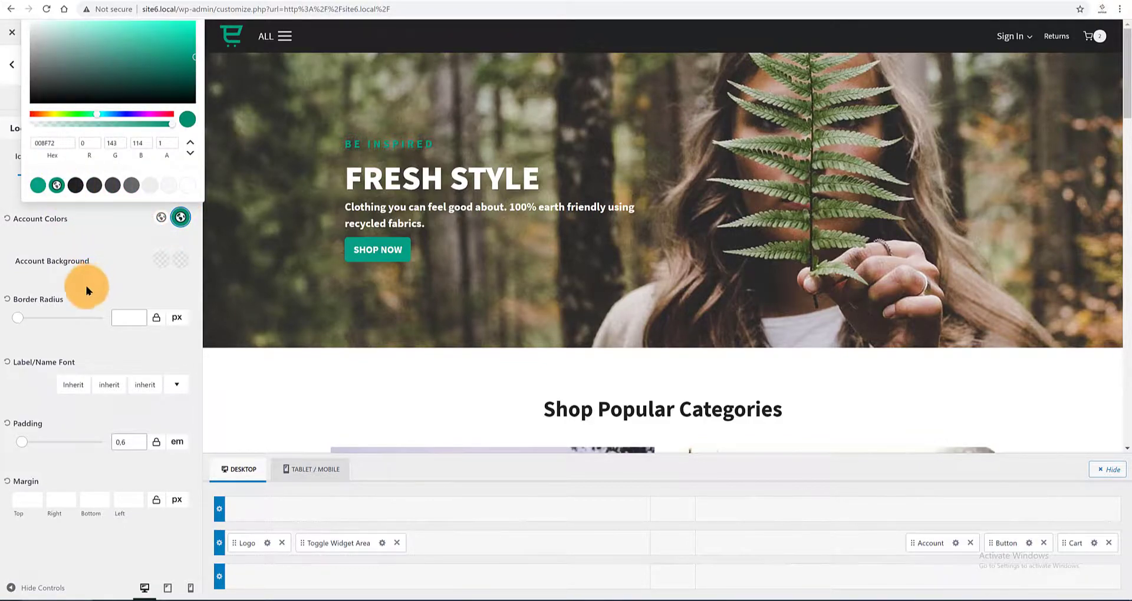
{"action": "left_click_drag", "start_coordinate": [21, 443], "coordinate": [5, 444]}
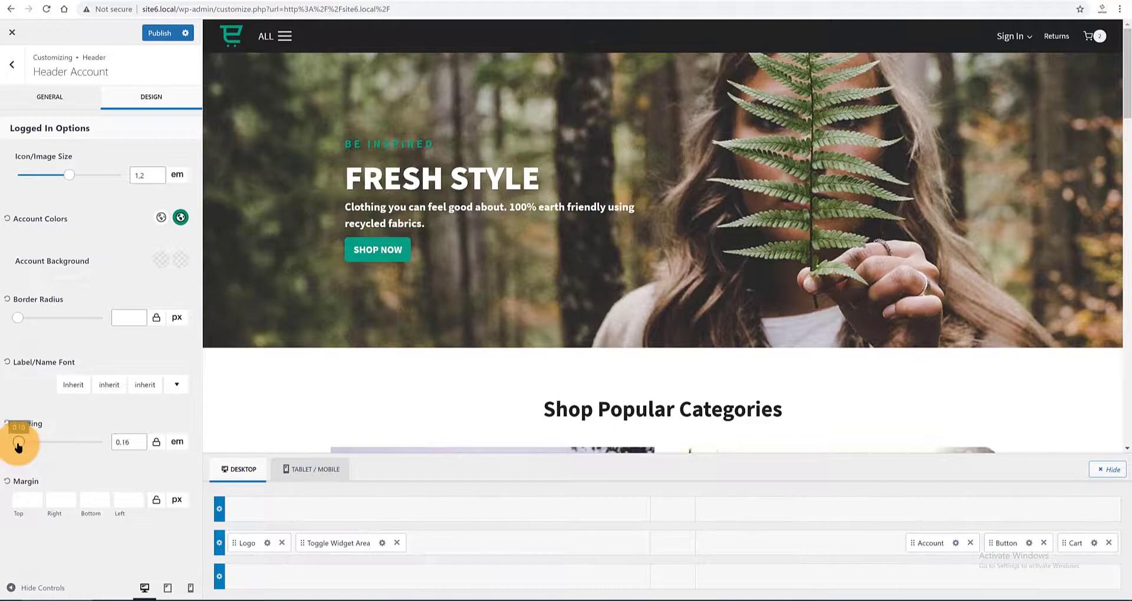
{"action": "left_click_drag", "start_coordinate": [18, 447], "coordinate": [7, 425]}
{"action": "left_click", "coordinate": [7, 424]}
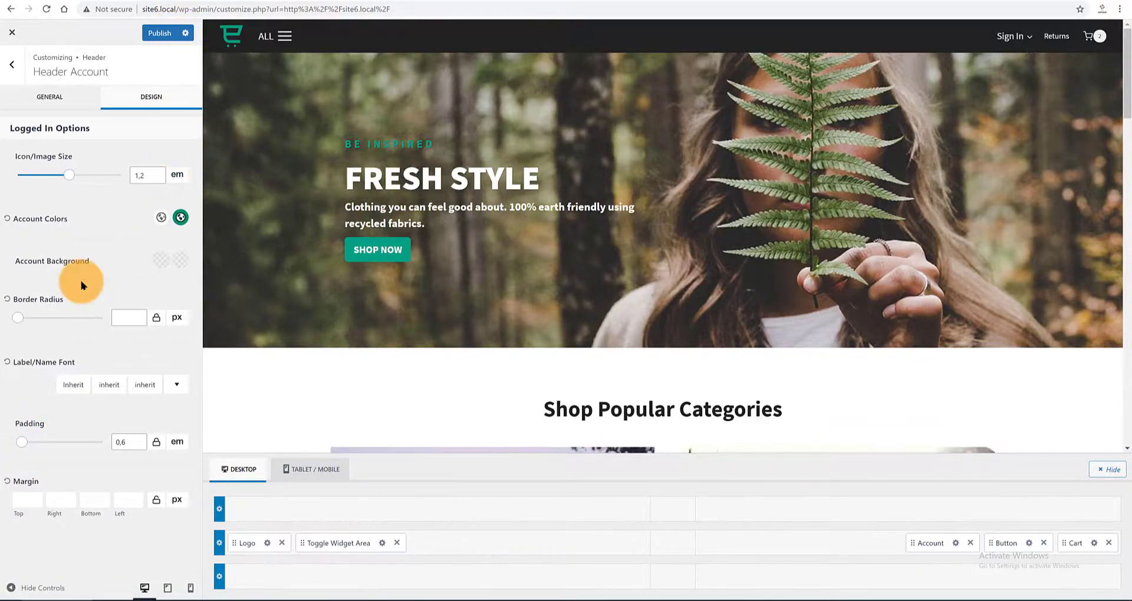
Set the header account's label font size to 14 px on desktop and publish the changes
{"action": "left_click", "coordinate": [145, 385]}
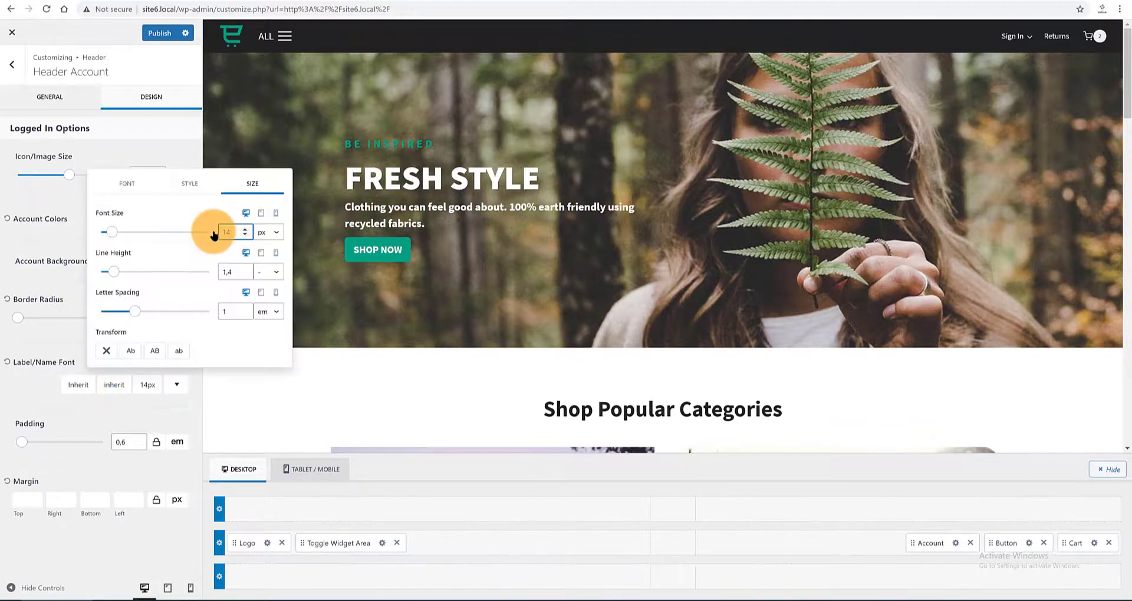
{"action": "left_click", "coordinate": [221, 233]}
{"action": "left_click", "coordinate": [133, 535]}
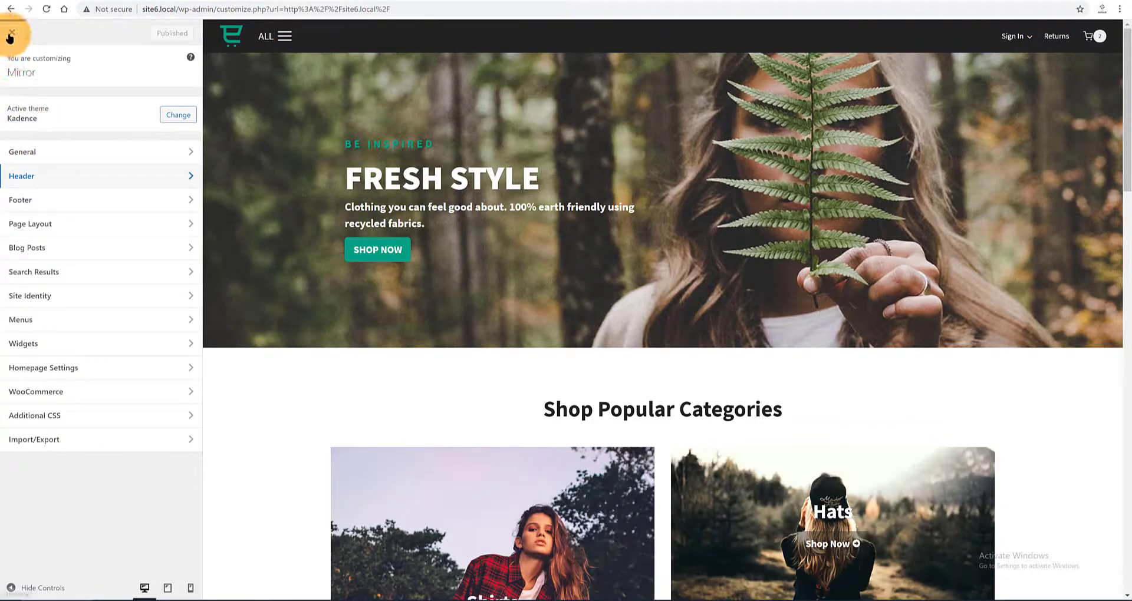
Leave the customizer and create a new site menu named "Secondary", assigned to the Secondary and Third display locations
{"action": "left_click", "coordinate": [12, 33]}
{"action": "mouse_move", "coordinate": [43, 29]}
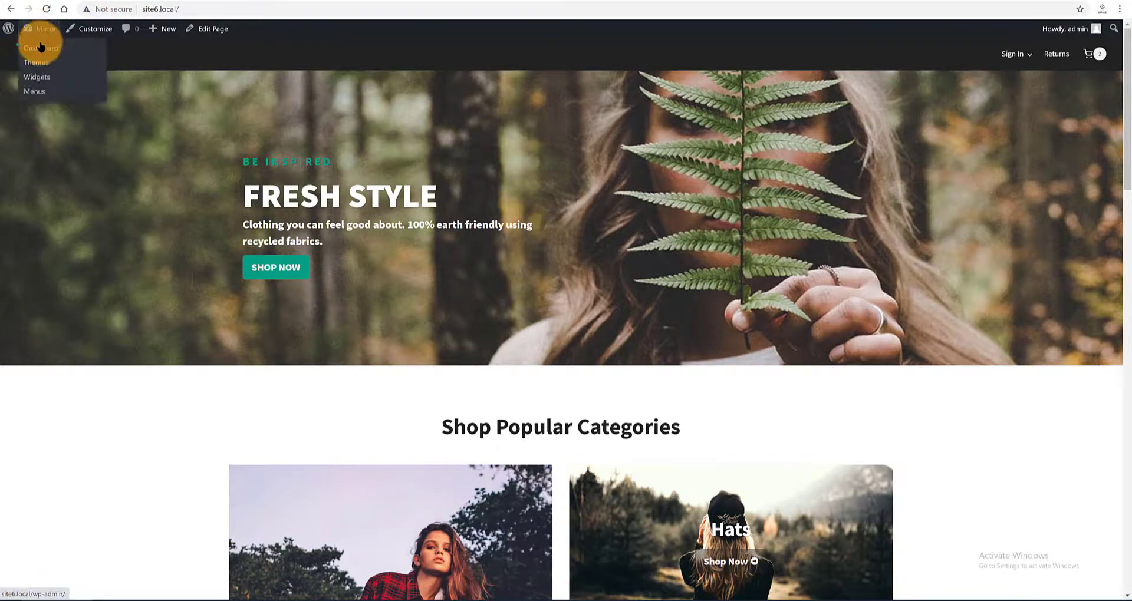
{"action": "left_click", "coordinate": [43, 49]}
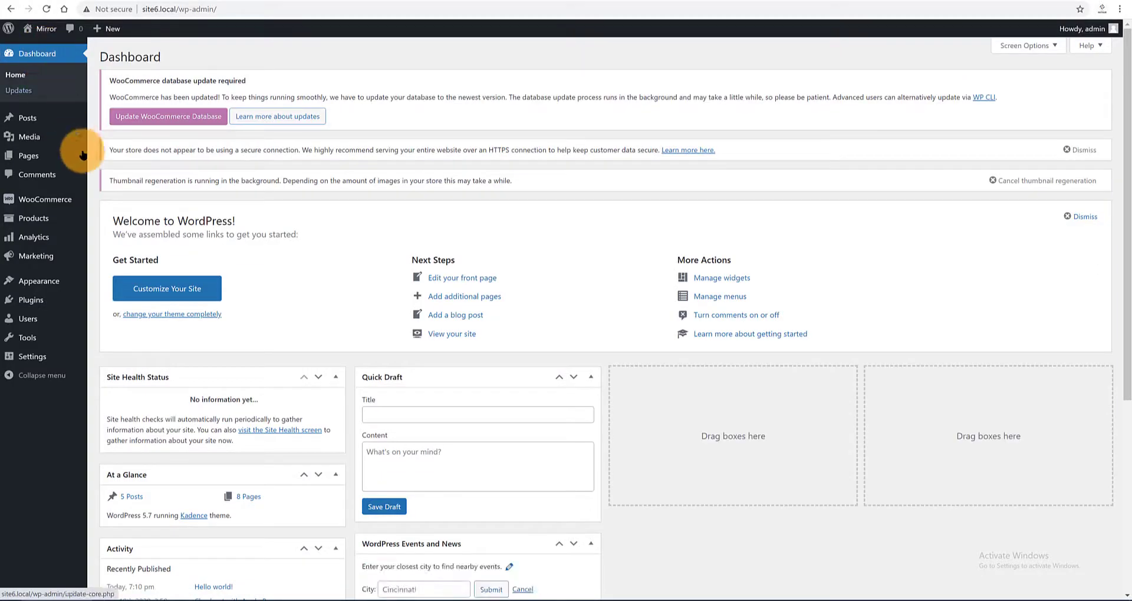
{"action": "mouse_move", "coordinate": [39, 282]}
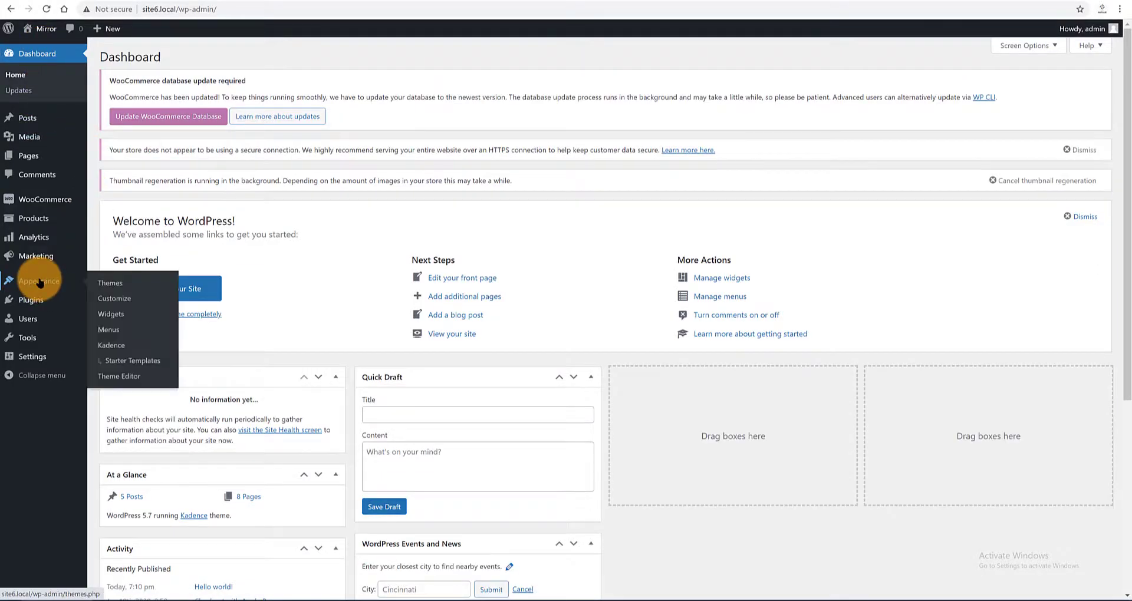
{"action": "left_click", "coordinate": [111, 328]}
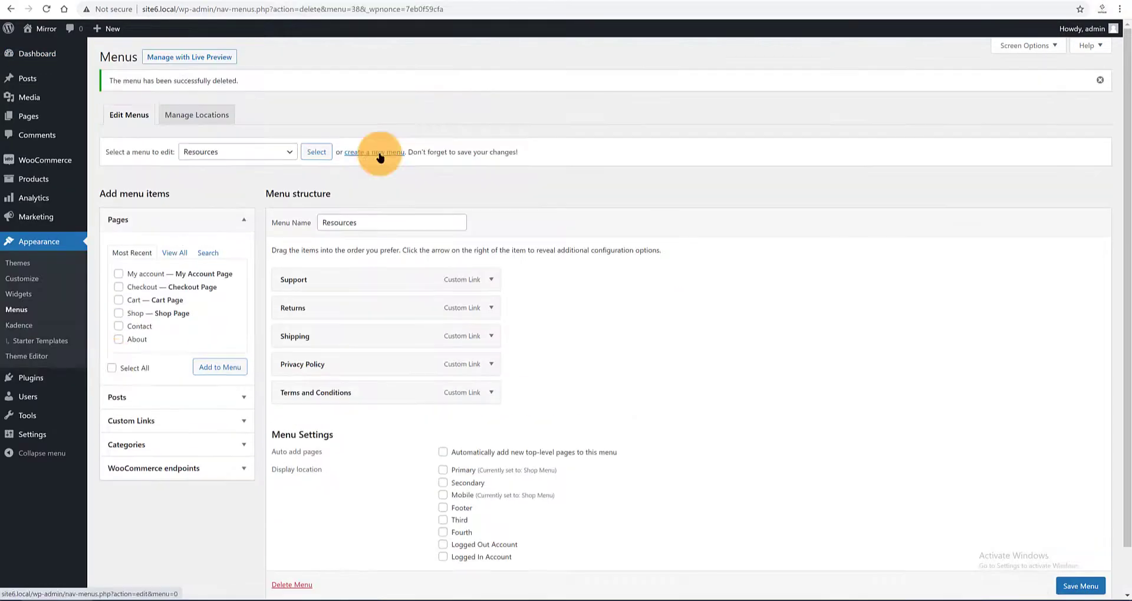
{"action": "left_click", "coordinate": [381, 155]}
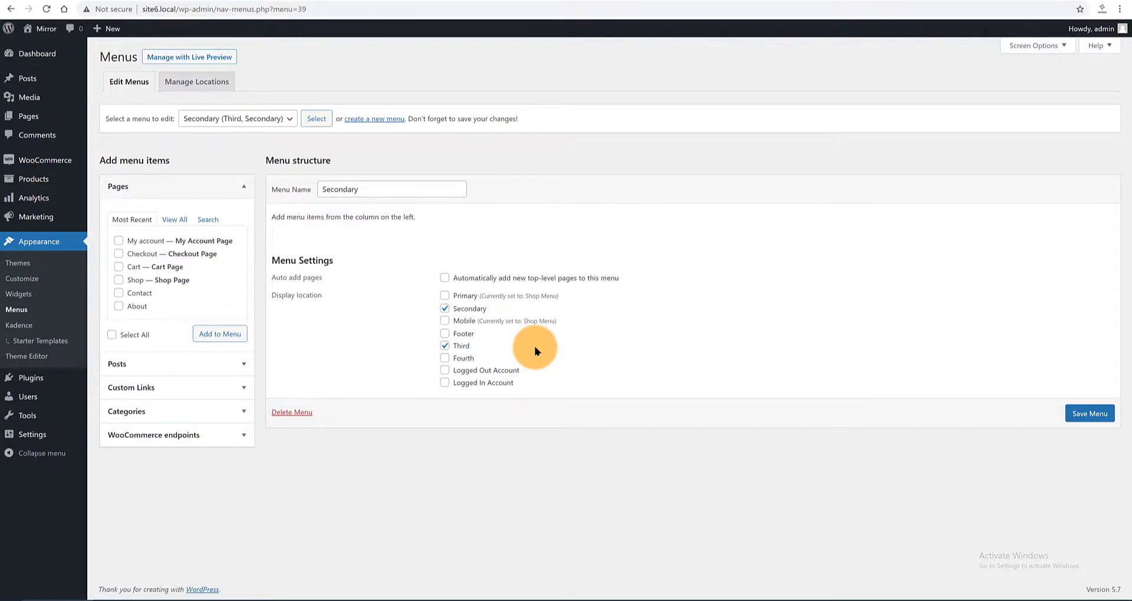
Add a custom link "Today's Deals" with URL # to the Secondary menu
{"action": "left_click", "coordinate": [222, 387]}
{"action": "left_click", "coordinate": [168, 271]}
{"action": "type", "text": "#"}
{"action": "key", "text": "Tab"}
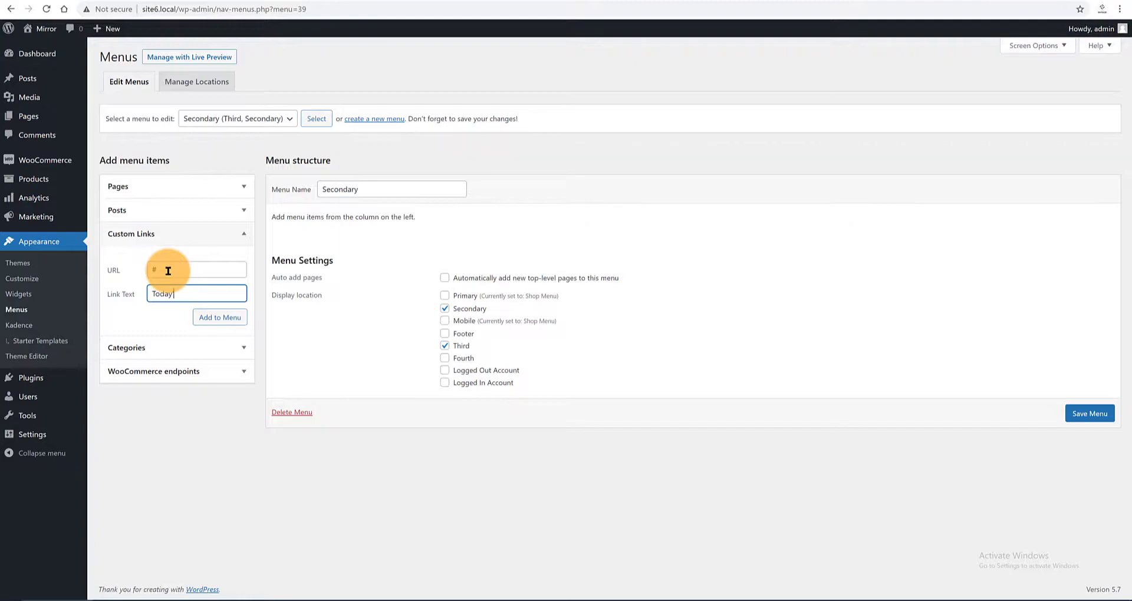
{"action": "type", "text": "eals"}
{"action": "left_click", "coordinate": [220, 317]}
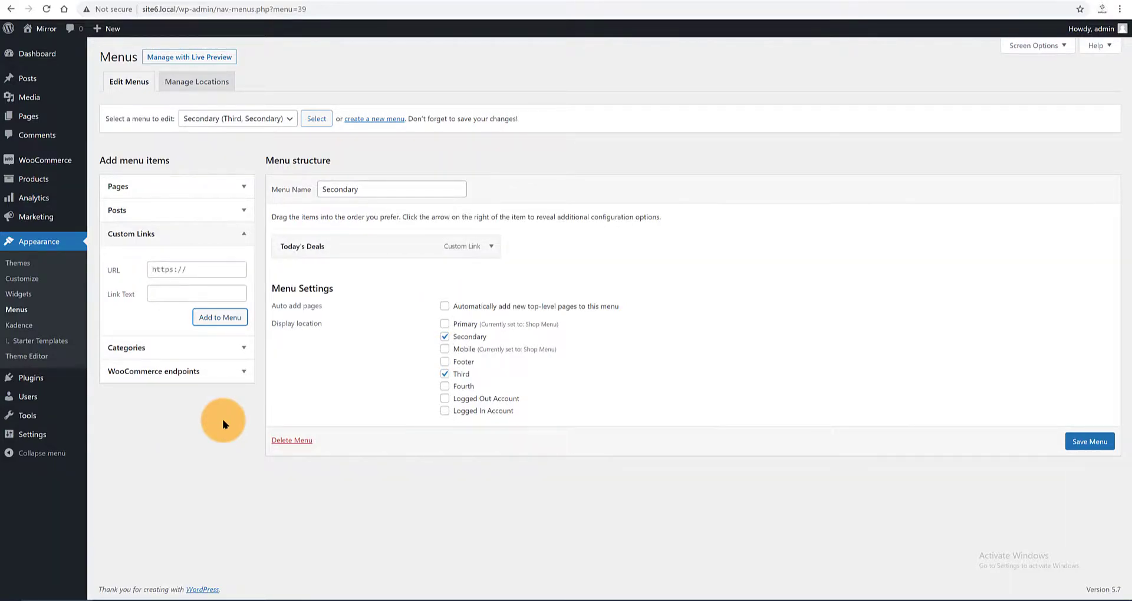
Add a custom link "Customer Service" with URL # to the Secondary menu
{"action": "left_click", "coordinate": [154, 273]}
{"action": "type", "text": "#"}
{"action": "key", "text": "Tab"}
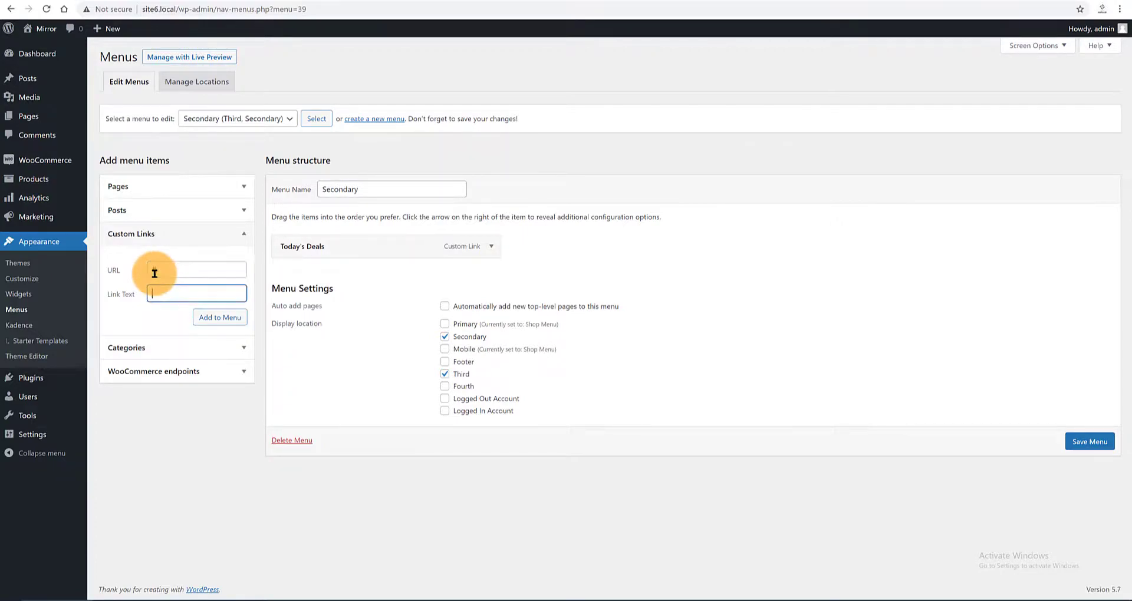
{"action": "type", "text": "Customer Service"}
{"action": "left_click", "coordinate": [219, 320]}
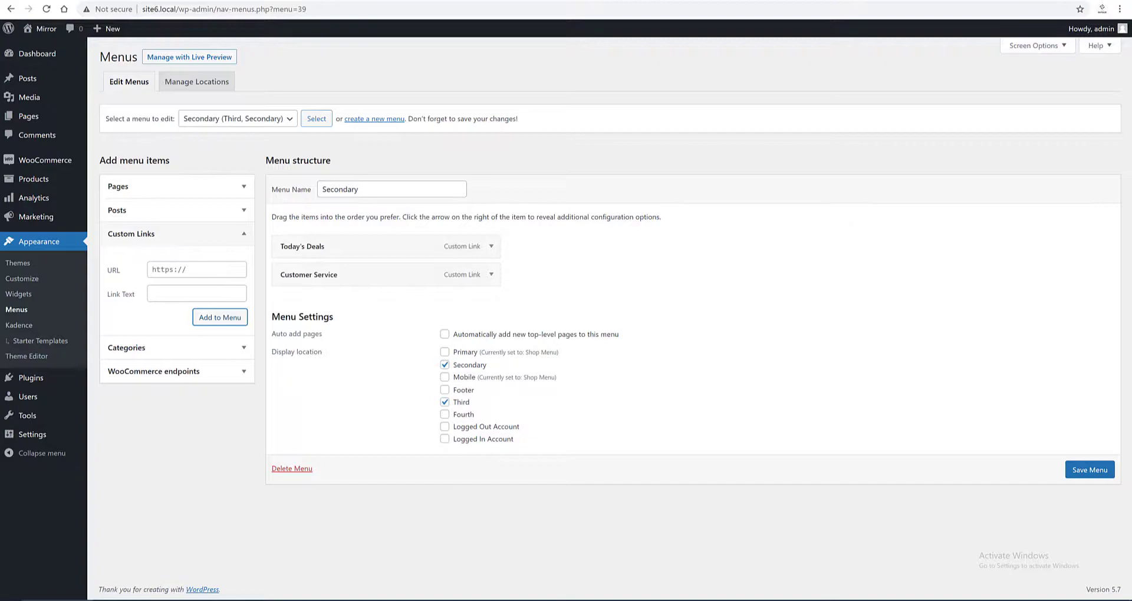
Add a custom link "Gift Cards" with URL # to the Secondary menu
{"action": "left_click", "coordinate": [178, 268]}
{"action": "type", "text": "#"}
{"action": "key", "text": "Tab"}
{"action": "type", "text": "G"}
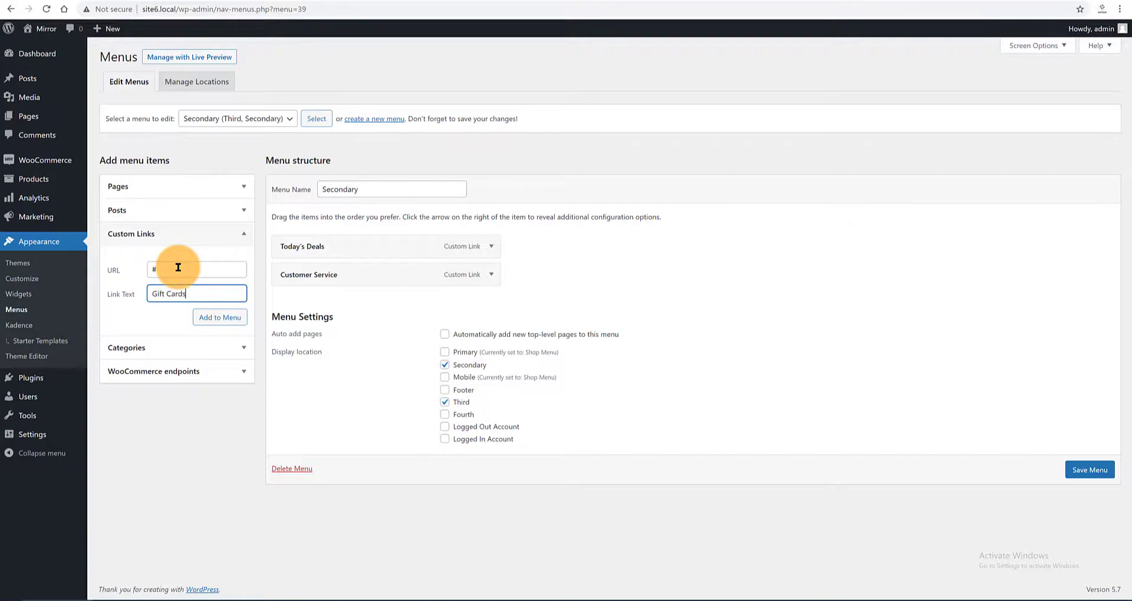
{"action": "left_click", "coordinate": [212, 319]}
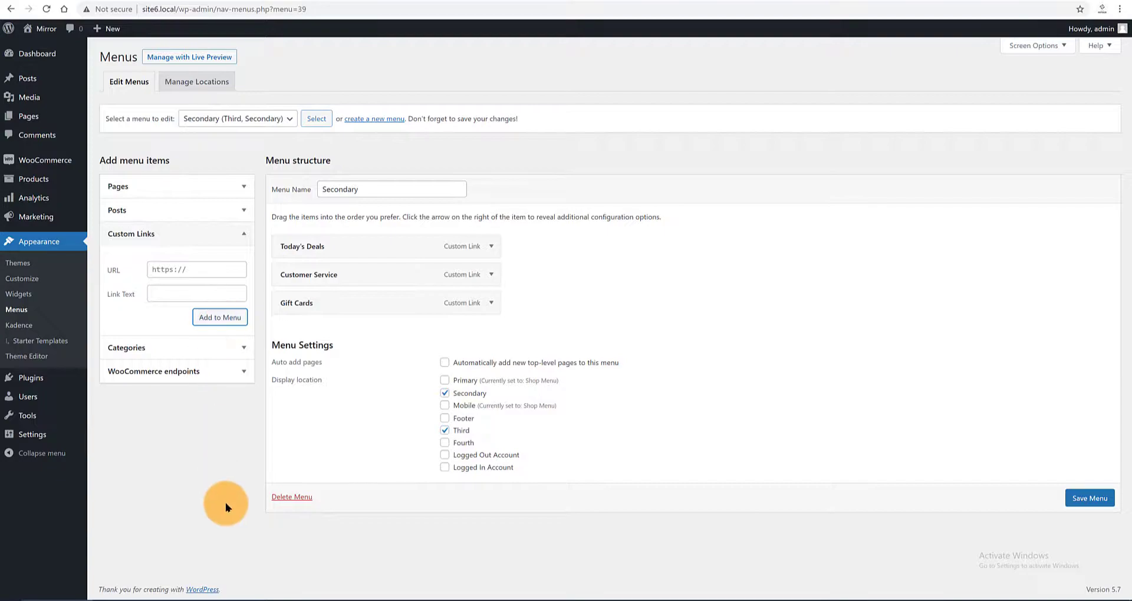
Add a custom link "Sell" with URL # to the Secondary menu
{"action": "left_click", "coordinate": [158, 269]}
{"action": "type", "text": "#"}
{"action": "key", "text": "Tab"}
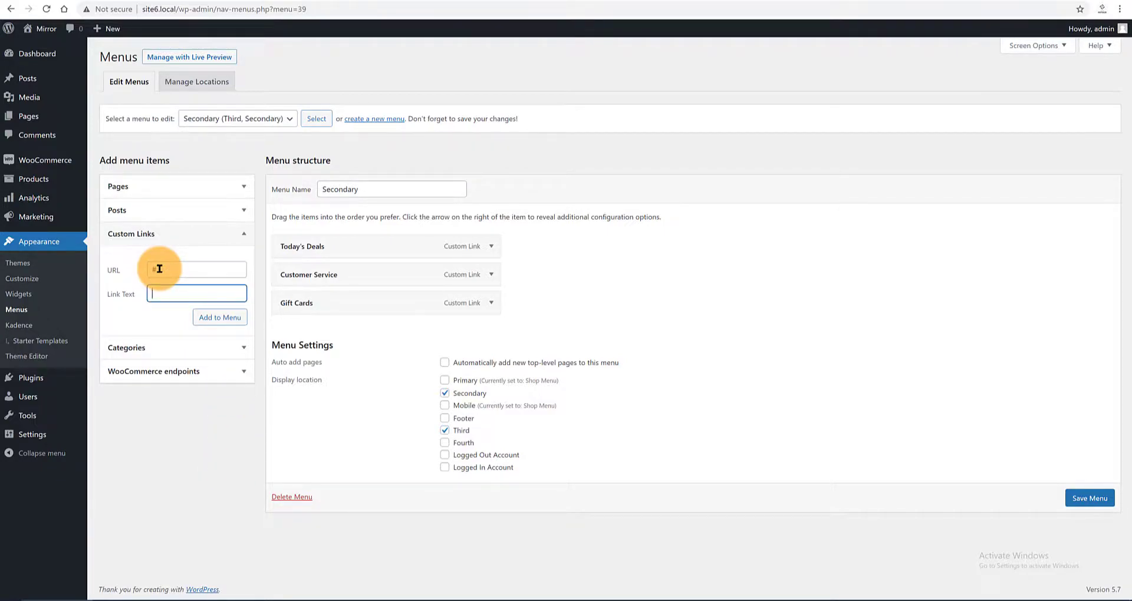
{"action": "left_click", "coordinate": [220, 317]}
Add a custom link "Registry" with URL # to the Secondary menu
{"action": "left_click", "coordinate": [164, 271]}
{"action": "type", "text": "#"}
{"action": "key", "text": "Tab"}
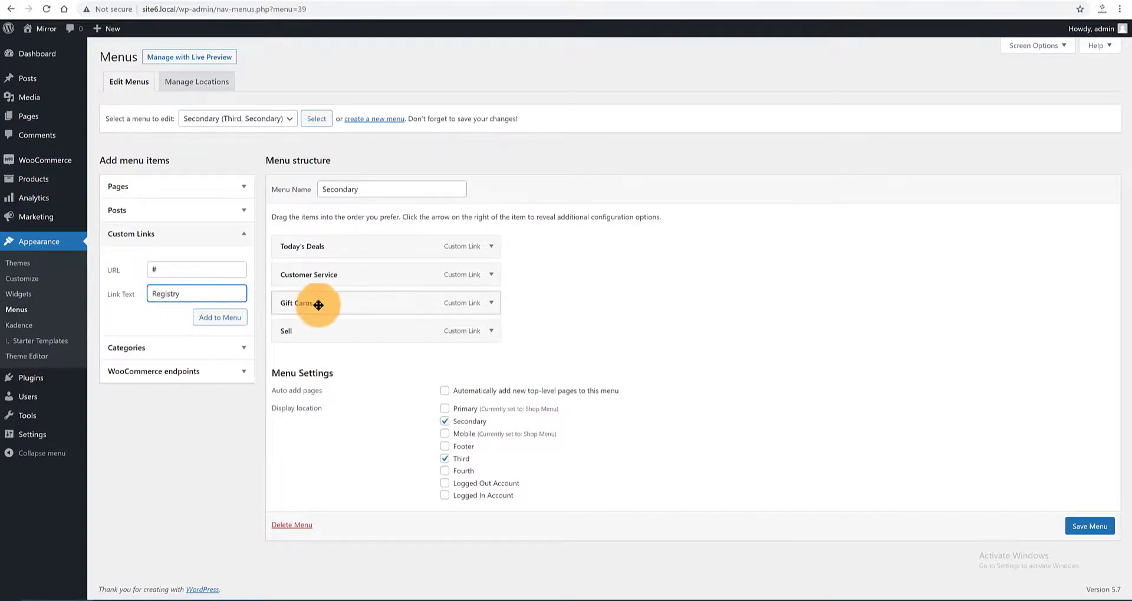
{"action": "left_click", "coordinate": [216, 319]}
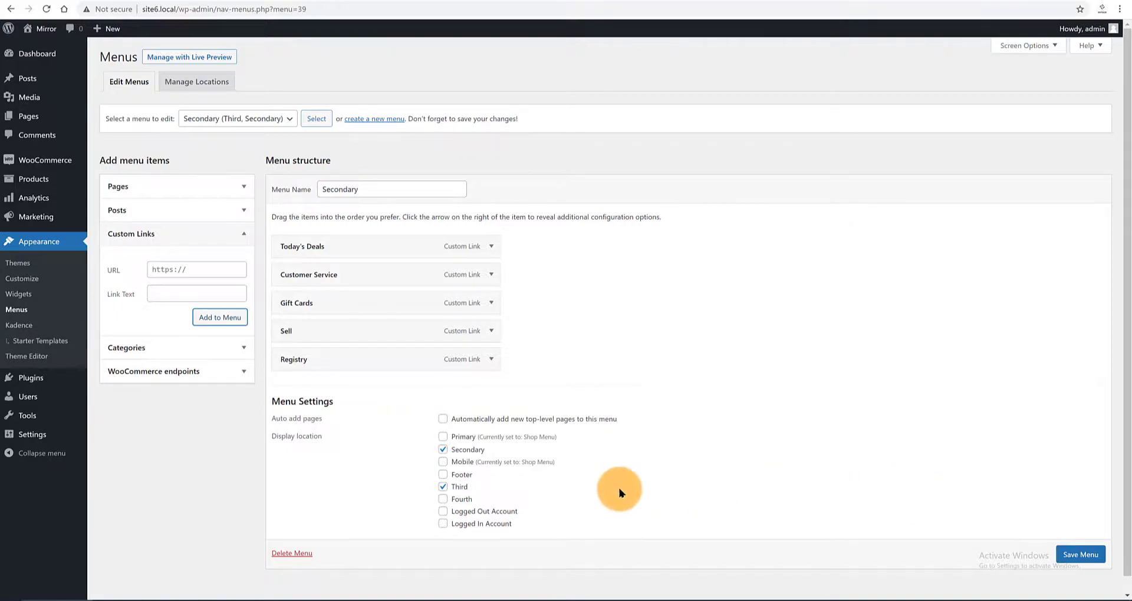
Unassign the Secondary menu from the Third display location and save the menu
{"action": "left_click", "coordinate": [443, 487]}
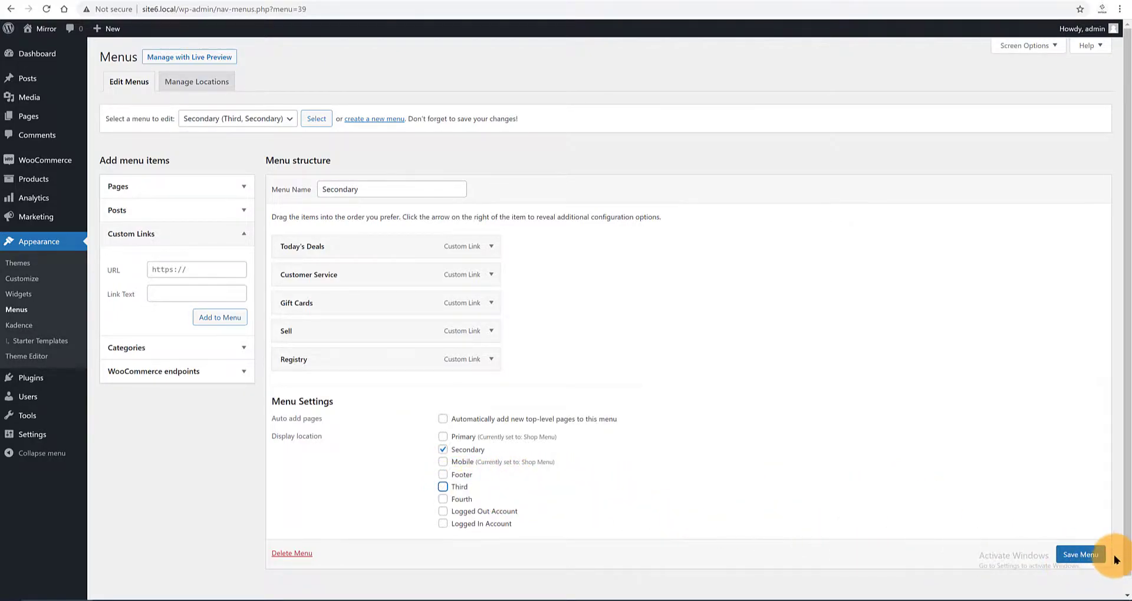
{"action": "left_click", "coordinate": [1077, 555]}
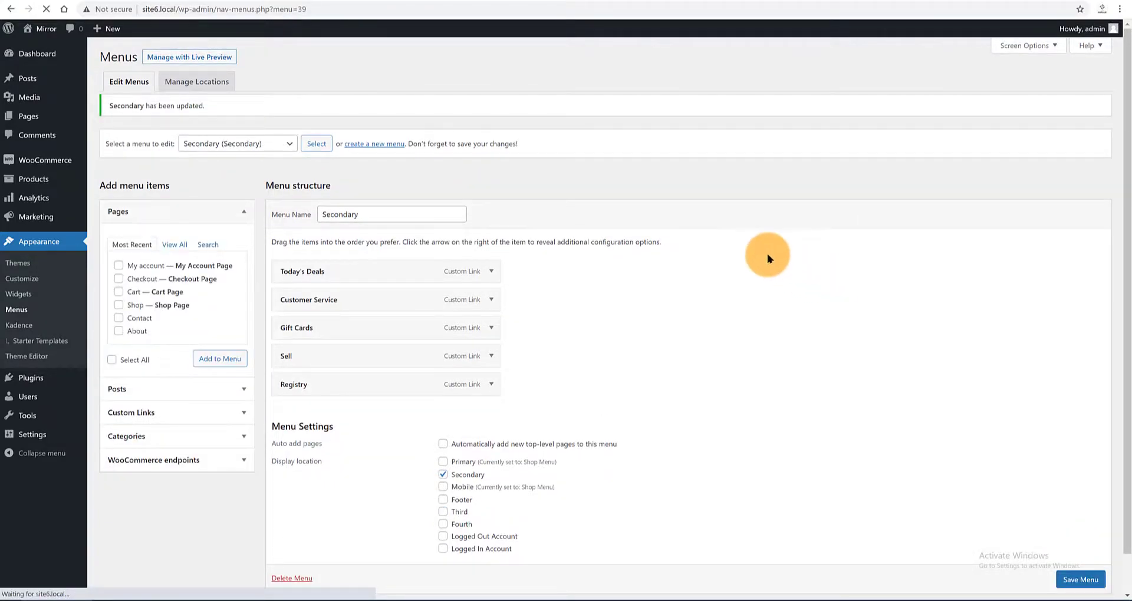
Create a new menu named "Sign In" assigned to the Third display location
{"action": "left_click", "coordinate": [372, 152]}
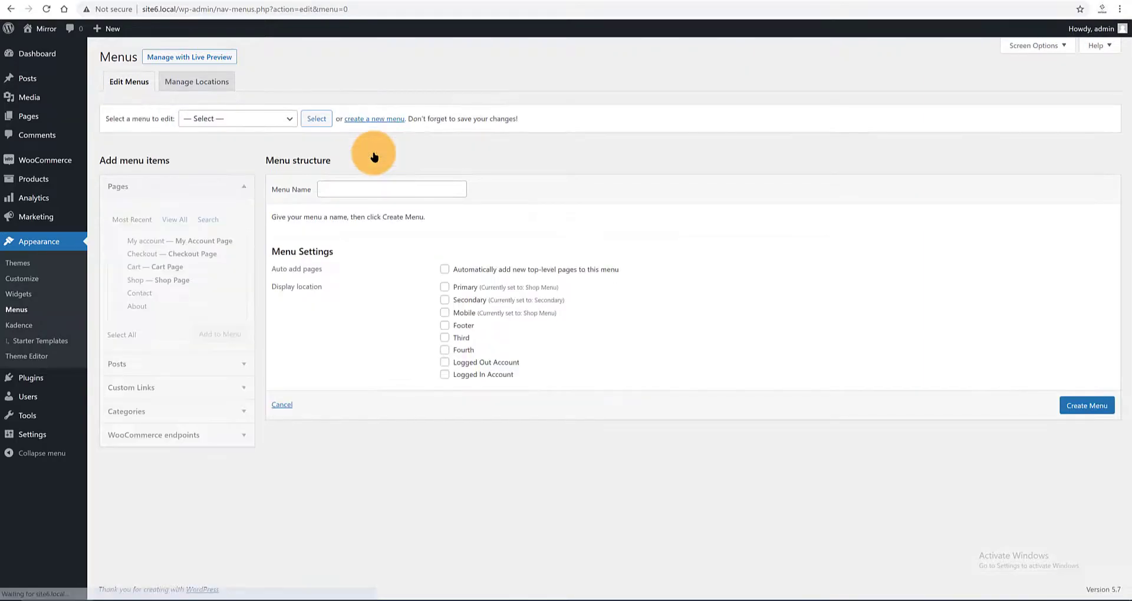
{"action": "left_click", "coordinate": [444, 338]}
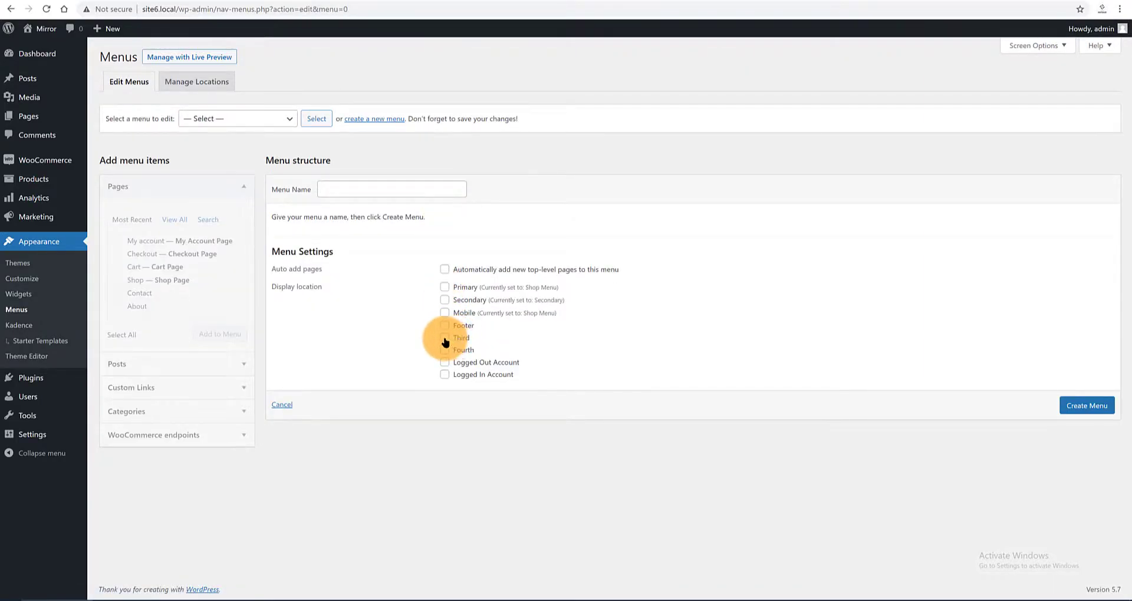
{"action": "left_click", "coordinate": [332, 189]}
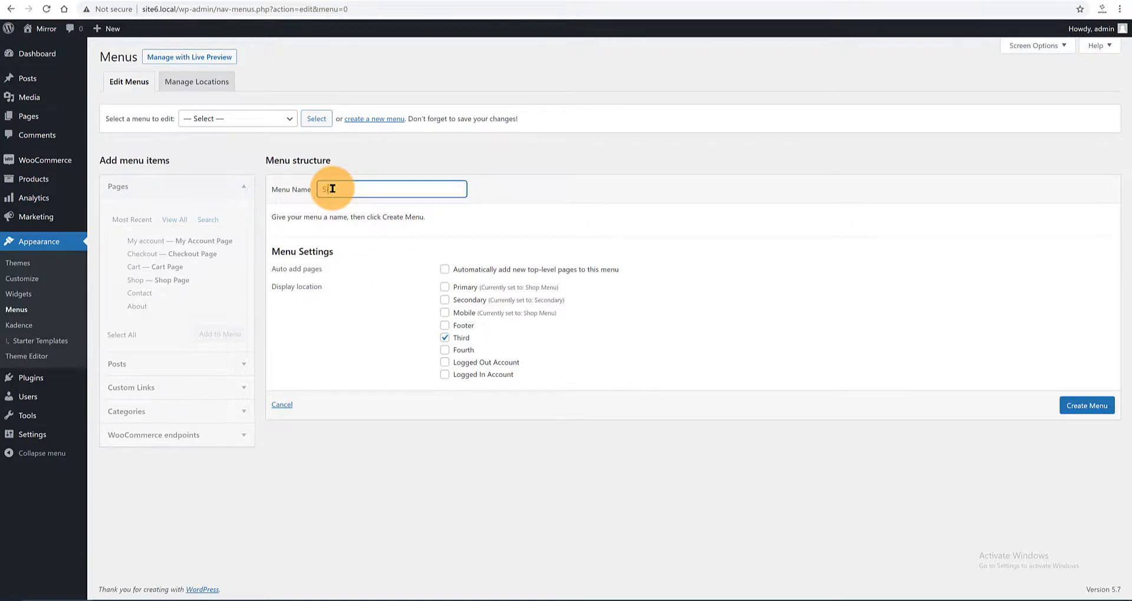
{"action": "type", "text": "Sign In"}
{"action": "left_click", "coordinate": [1085, 407]}
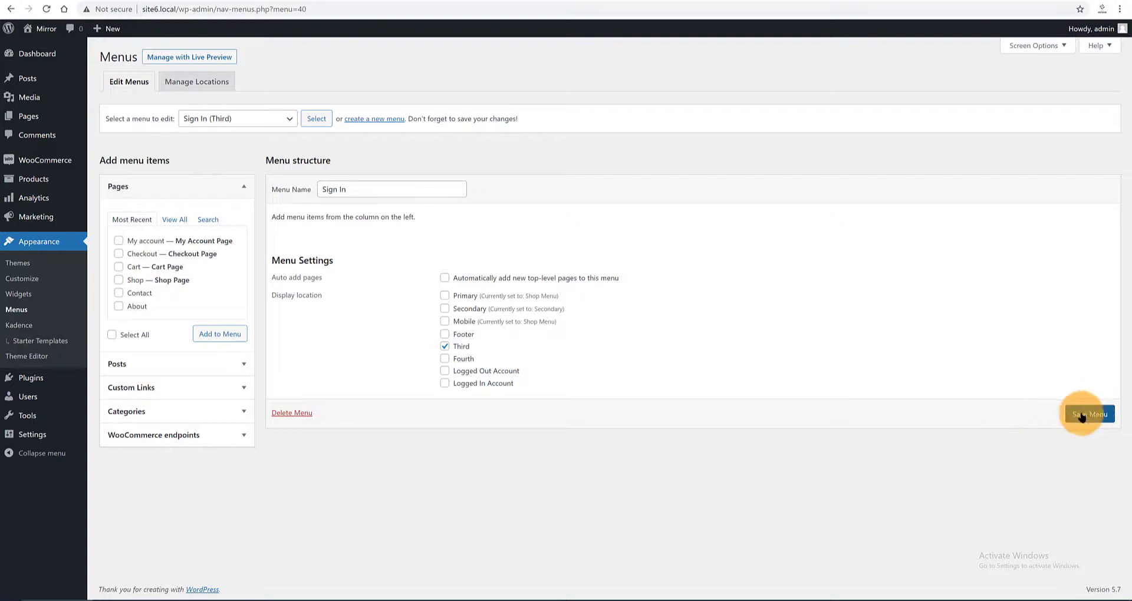
Add a custom link "Orders" with URL # to the Sign In menu
{"action": "left_click", "coordinate": [188, 386]}
{"action": "left_click", "coordinate": [189, 293]}
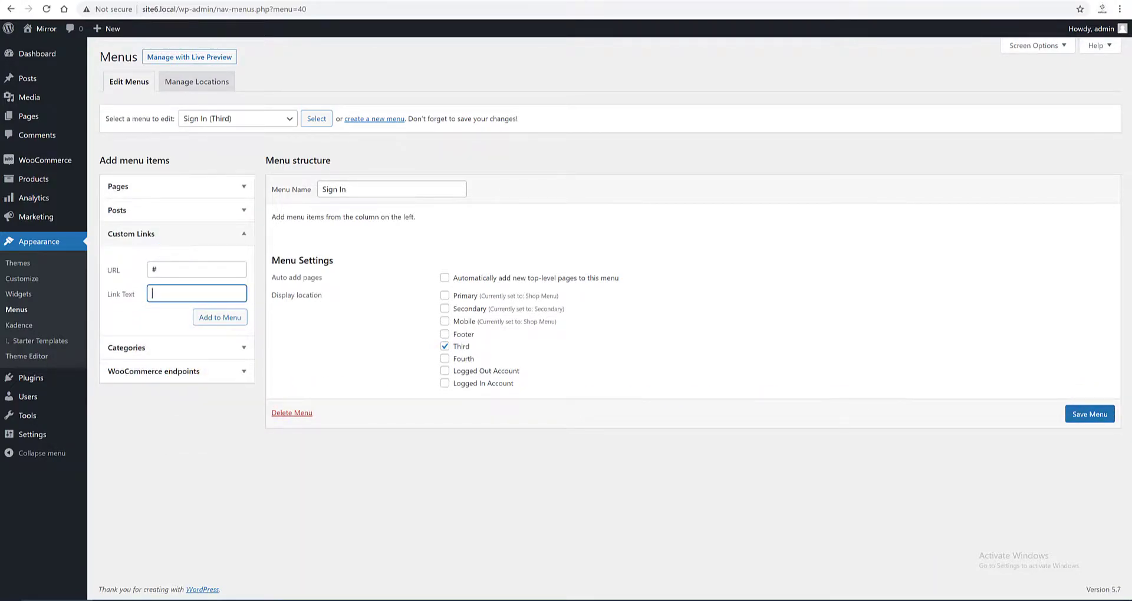
{"action": "left_click", "coordinate": [179, 294]}
{"action": "type", "text": "Orders"}
{"action": "left_click", "coordinate": [228, 318]}
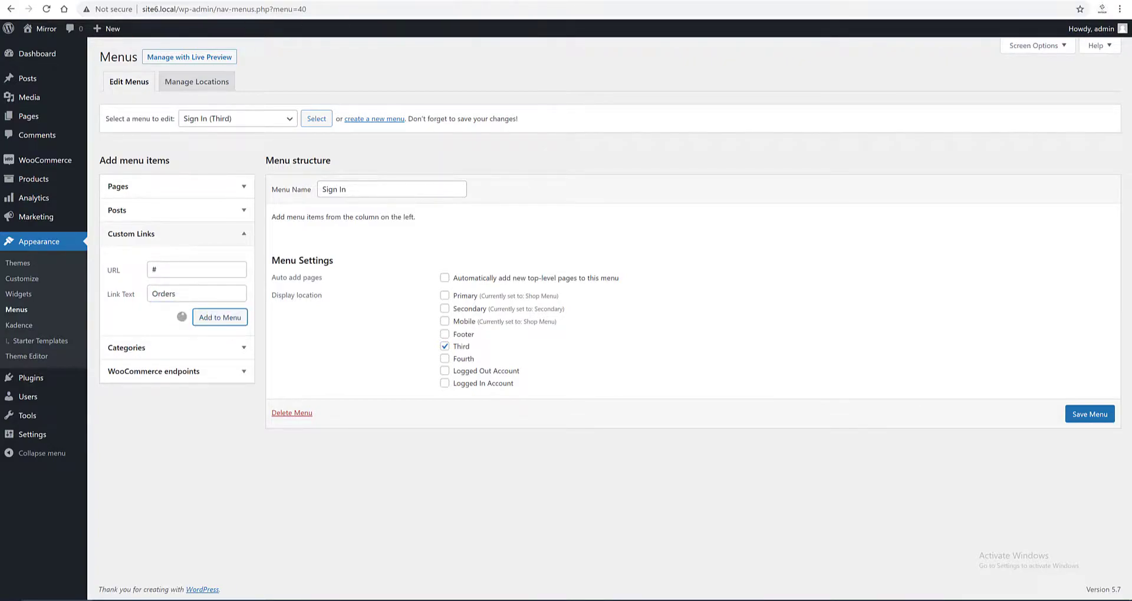
Add the custom links "Account" and "Watchlist", each with URL #, to the Sign In menu
{"action": "left_click", "coordinate": [157, 263]}
{"action": "type", "text": "#"}
{"action": "key", "text": "Tab"}
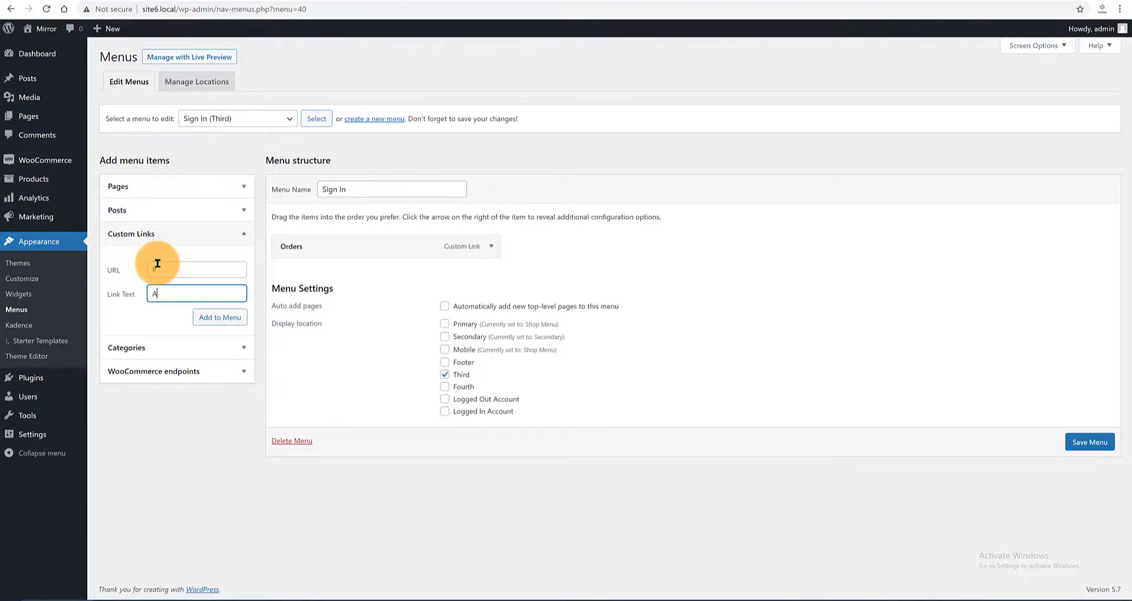
{"action": "type", "text": "Account"}
{"action": "key", "text": "Return"}
{"action": "type", "text": "Watchlist"}
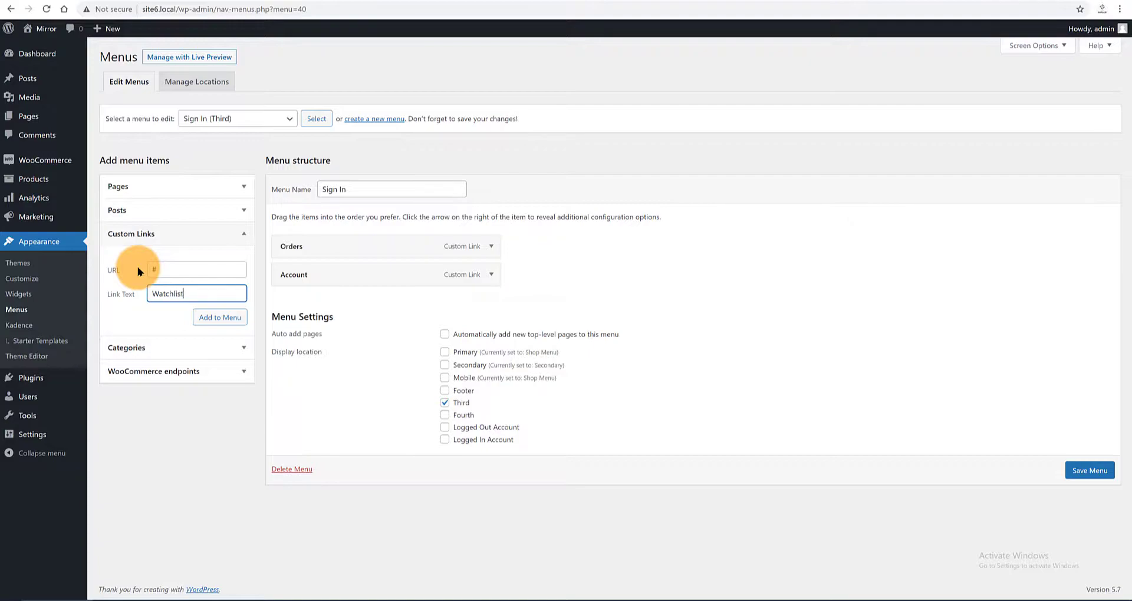
{"action": "left_click", "coordinate": [215, 320]}
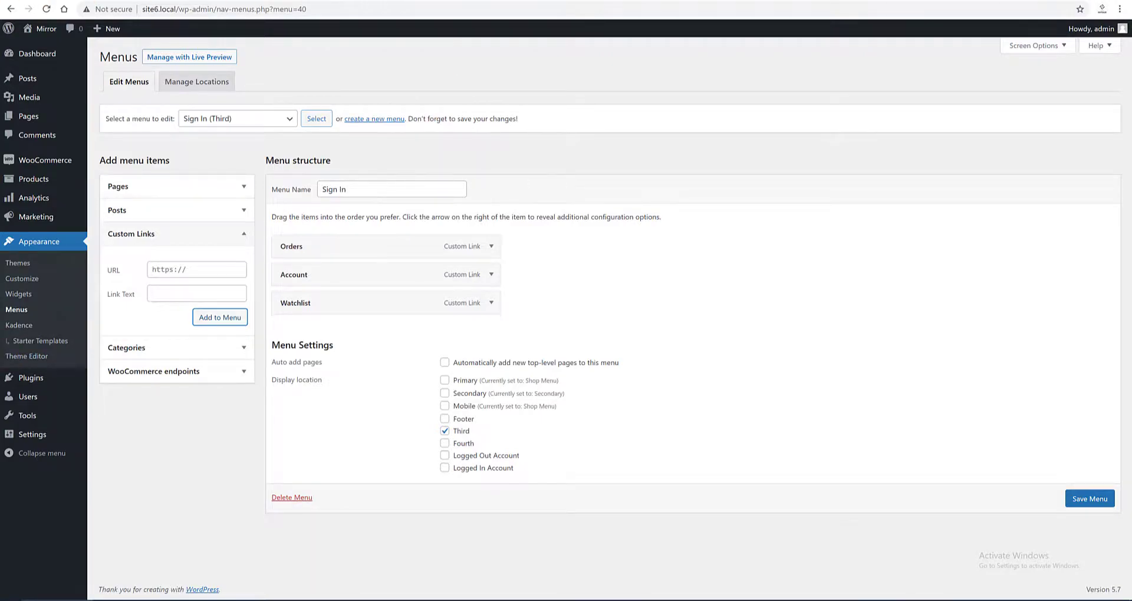
Add a custom link "Lists" with URL # to the Sign In menu
{"action": "left_click", "coordinate": [163, 272]}
{"action": "type", "text": "#"}
{"action": "left_click", "coordinate": [126, 295]}
{"action": "type", "text": "Lists"}
{"action": "left_click", "coordinate": [219, 317]}
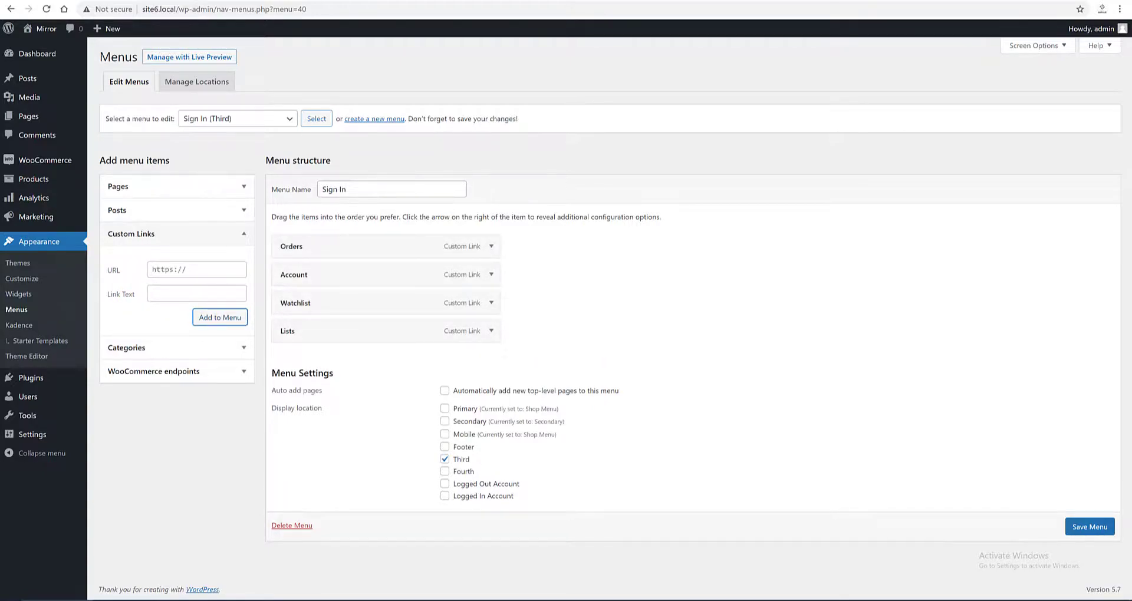
In the theme customizer's header builder, place Secondary Navigation at the start of the desktop header's bottom row
{"action": "left_click", "coordinate": [26, 279]}
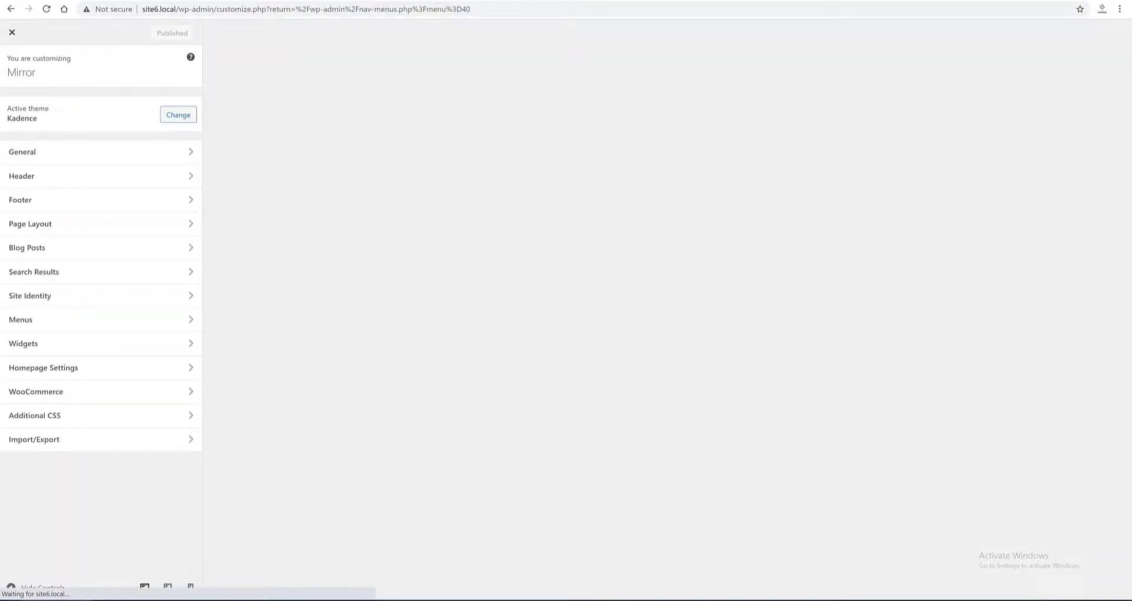
{"action": "left_click", "coordinate": [38, 177]}
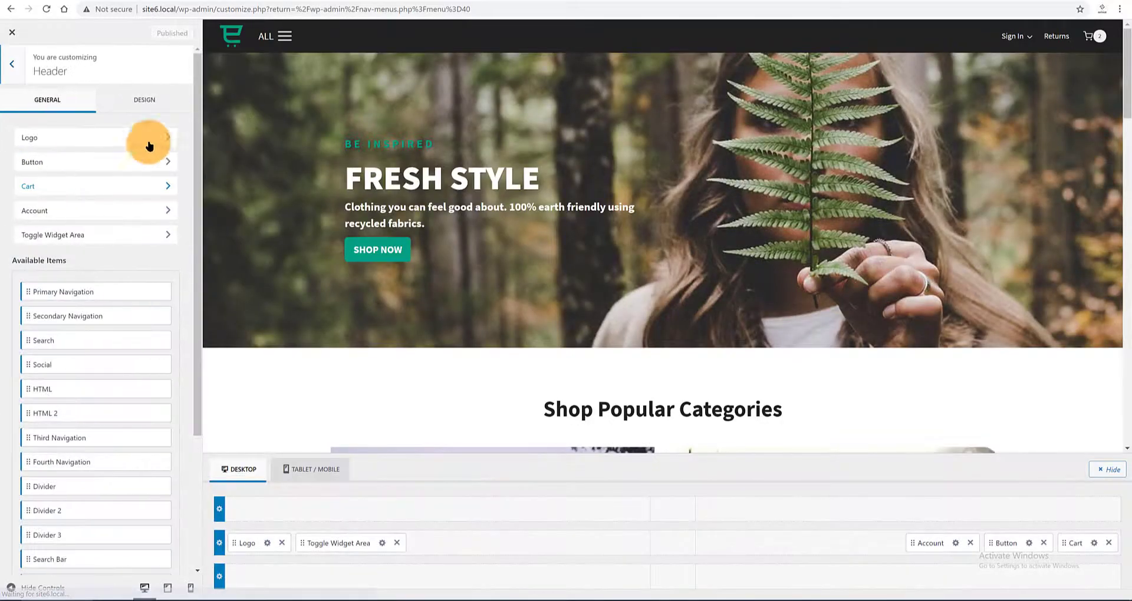
{"action": "left_click_drag", "start_coordinate": [124, 318], "coordinate": [247, 578]}
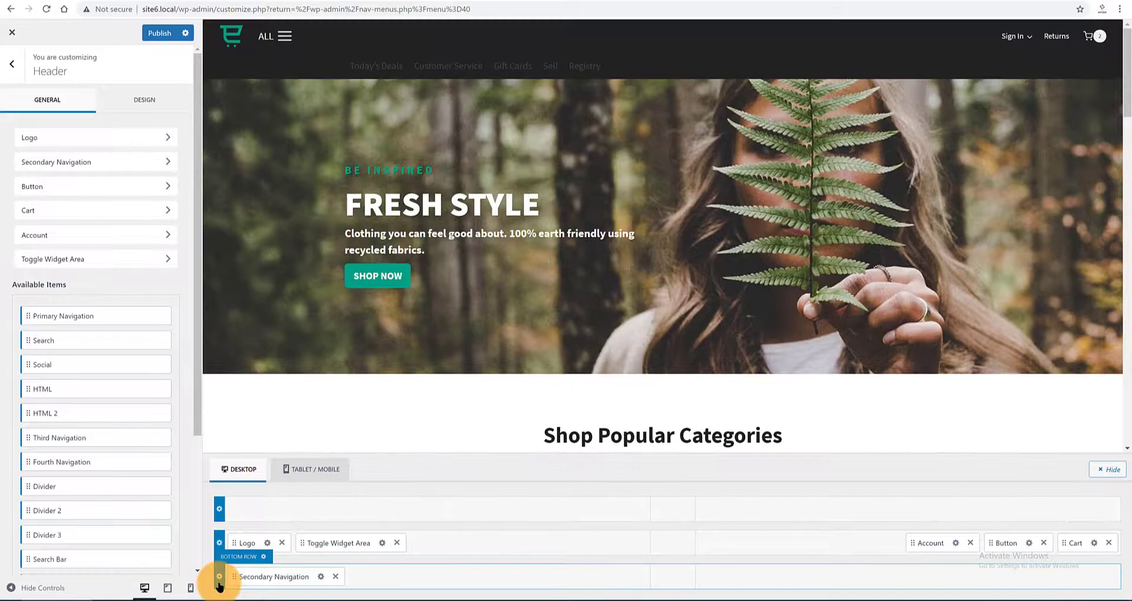
Set the header's bottom row to the Fullwidth layout with a minimum height of 40 px
{"action": "left_click", "coordinate": [219, 579]}
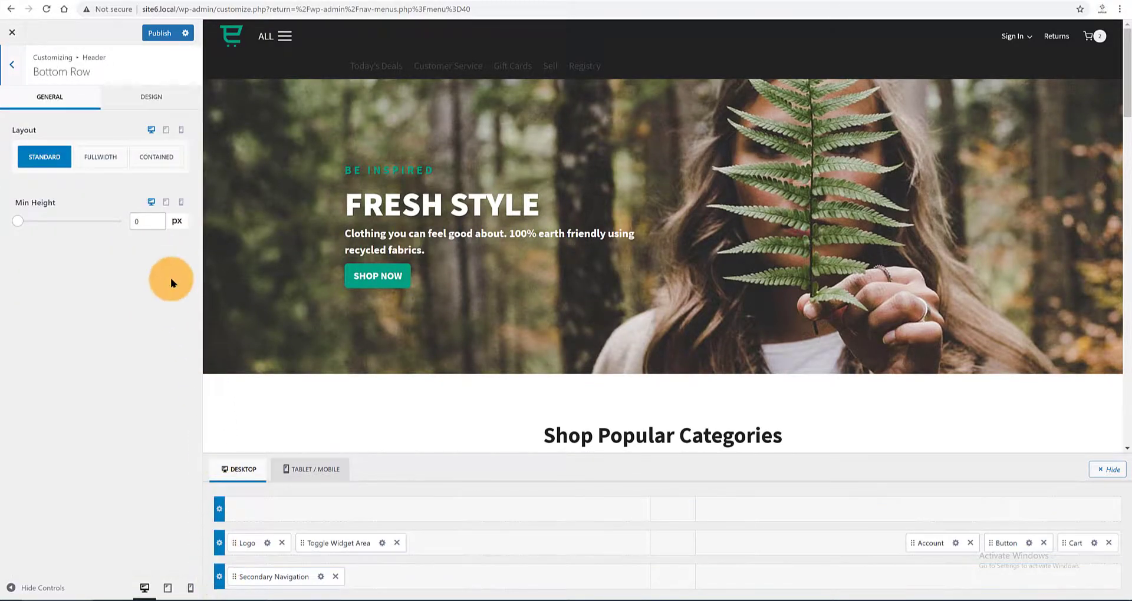
{"action": "left_click", "coordinate": [101, 163]}
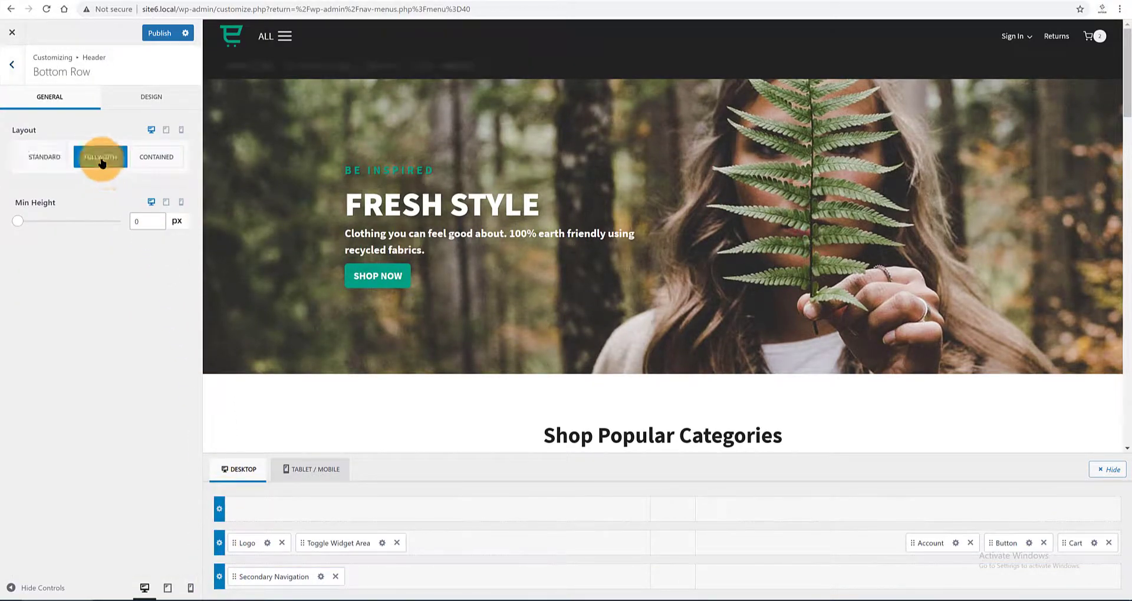
{"action": "left_click_drag", "start_coordinate": [26, 222], "coordinate": [27, 221]}
{"action": "left_click_drag", "start_coordinate": [145, 223], "coordinate": [125, 224]}
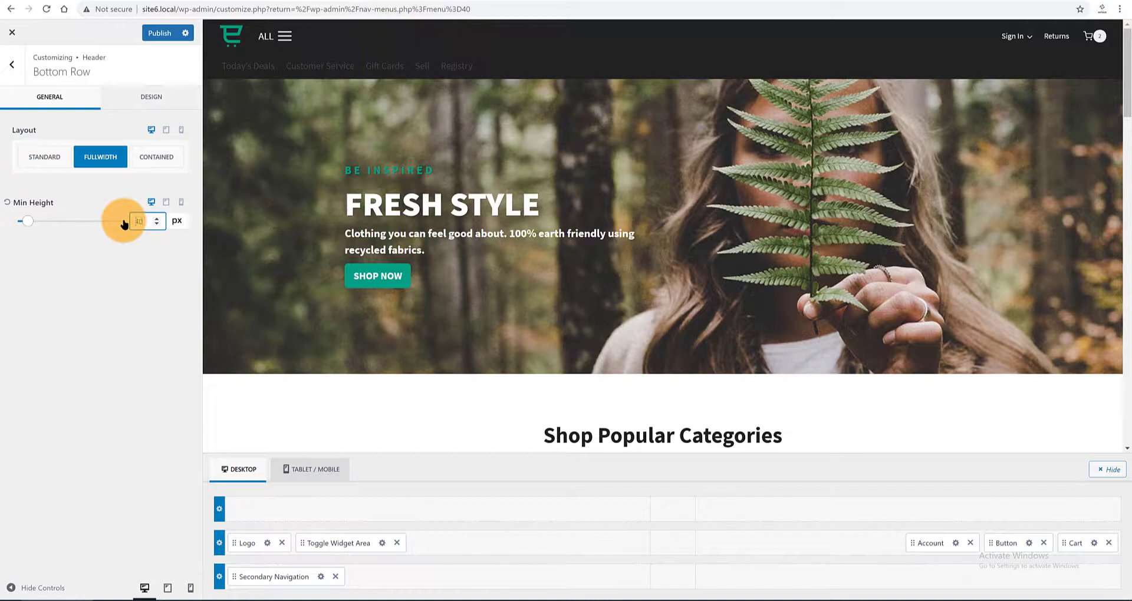
Set the bottom row background to dark grey 353535 at 0.72 opacity, publish, and open the live site's homepage
{"action": "left_click", "coordinate": [154, 97]}
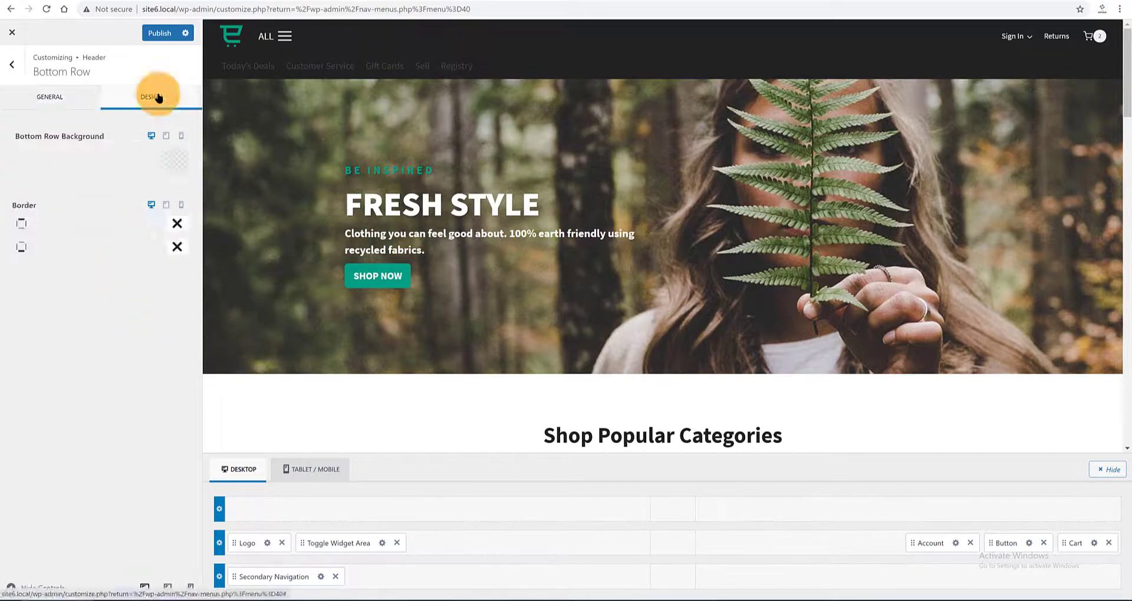
{"action": "left_click", "coordinate": [175, 162]}
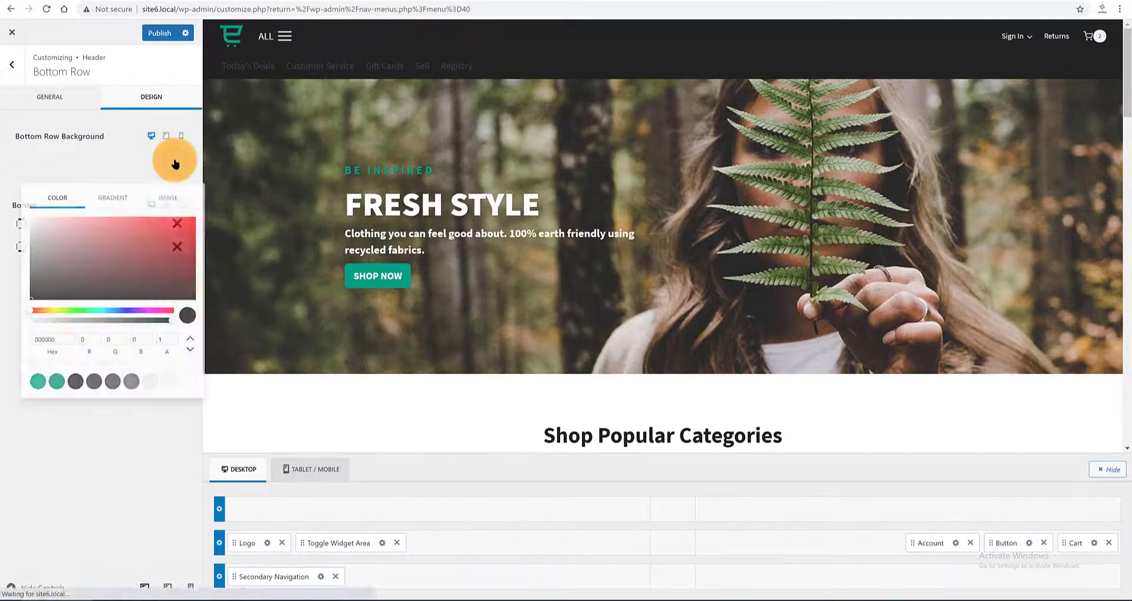
{"action": "left_click", "coordinate": [94, 382]}
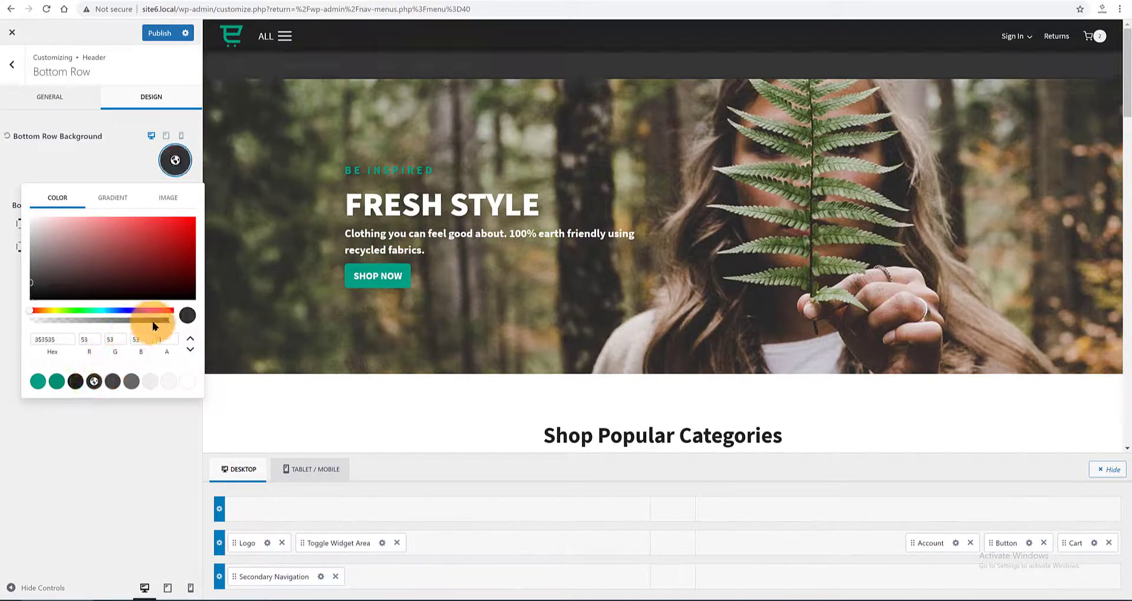
{"action": "left_click_drag", "start_coordinate": [165, 323], "coordinate": [126, 325]}
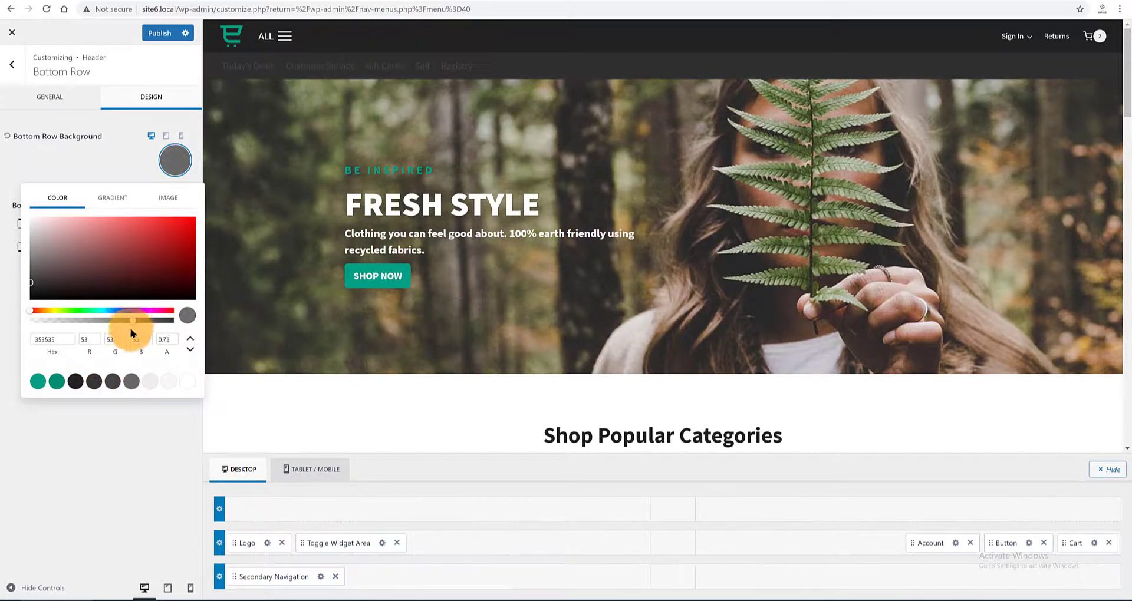
{"action": "left_click", "coordinate": [161, 35]}
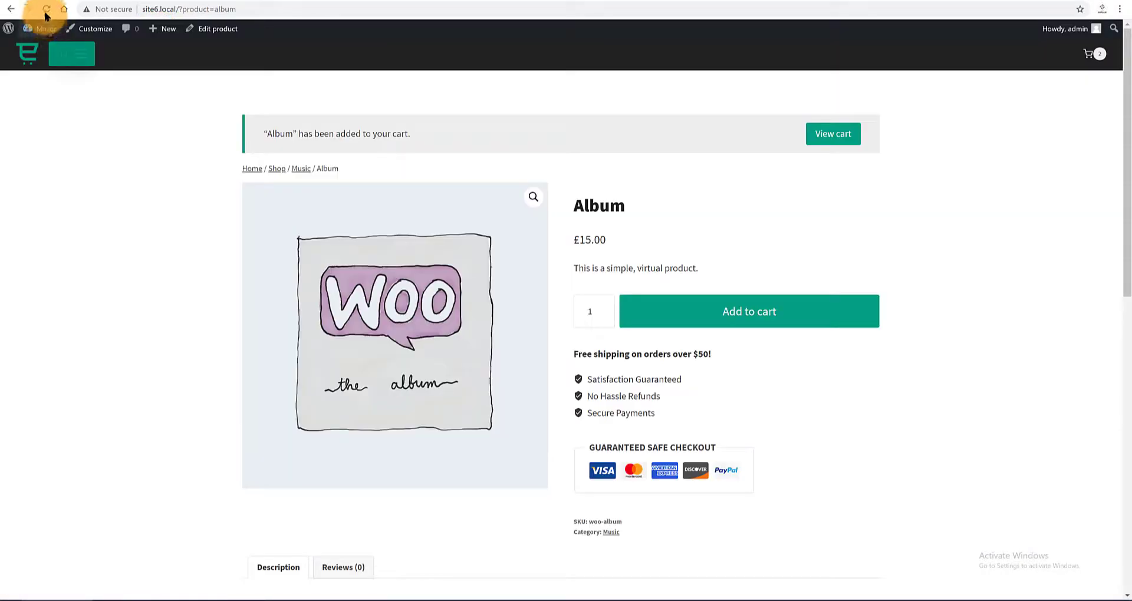
{"action": "left_click", "coordinate": [44, 26]}
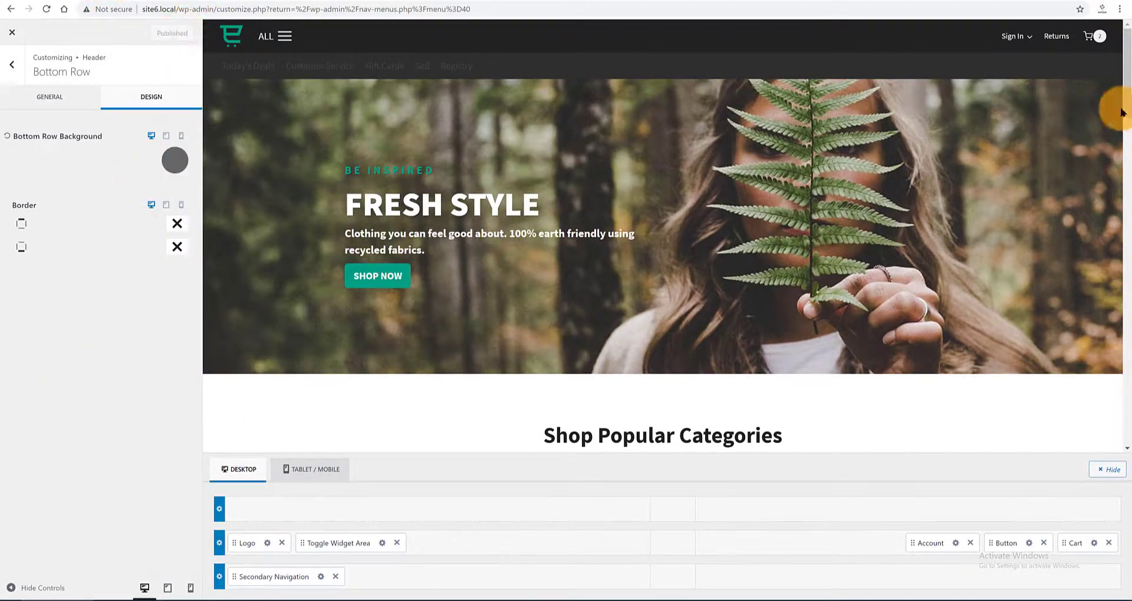
{"action": "left_click", "coordinate": [47, 100]}
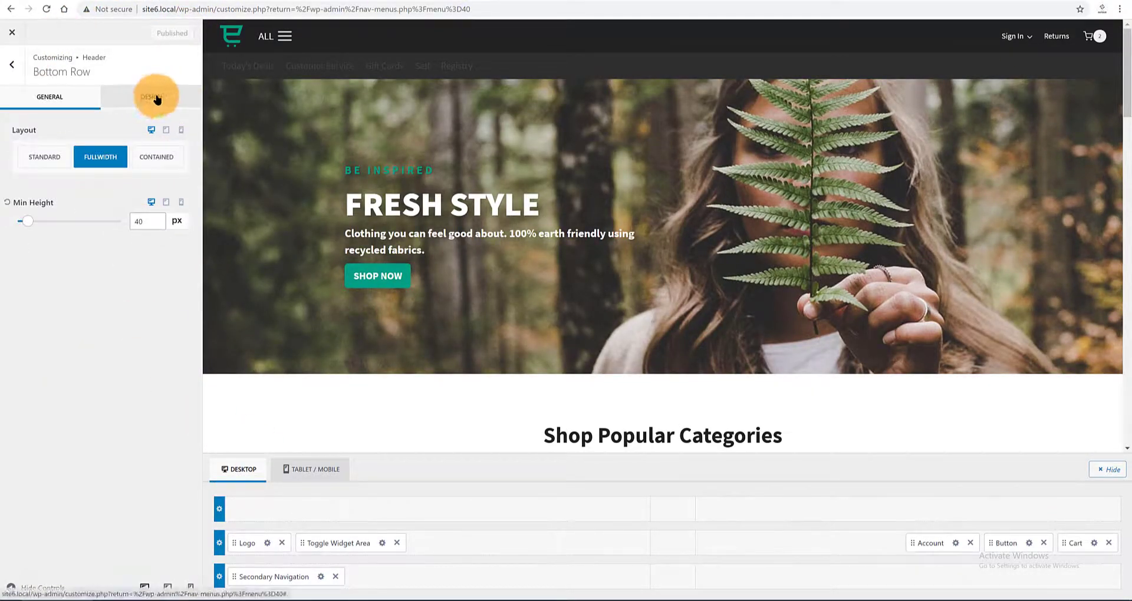
{"action": "left_click", "coordinate": [154, 96]}
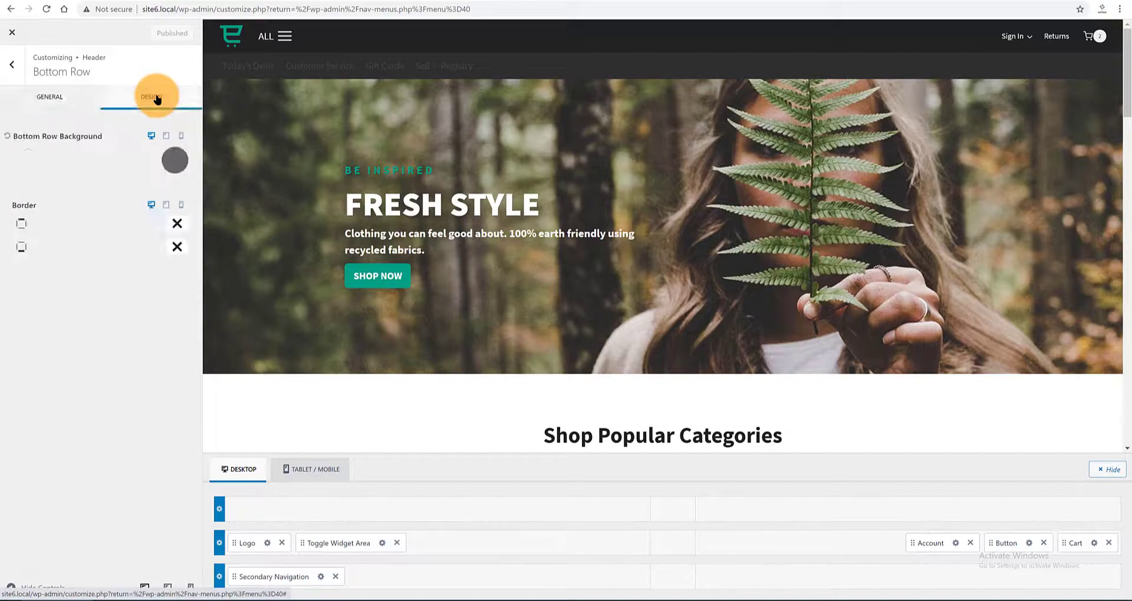
Set the Secondary Navigation's initial link colour to white (FFFFFF)
{"action": "left_click", "coordinate": [321, 577]}
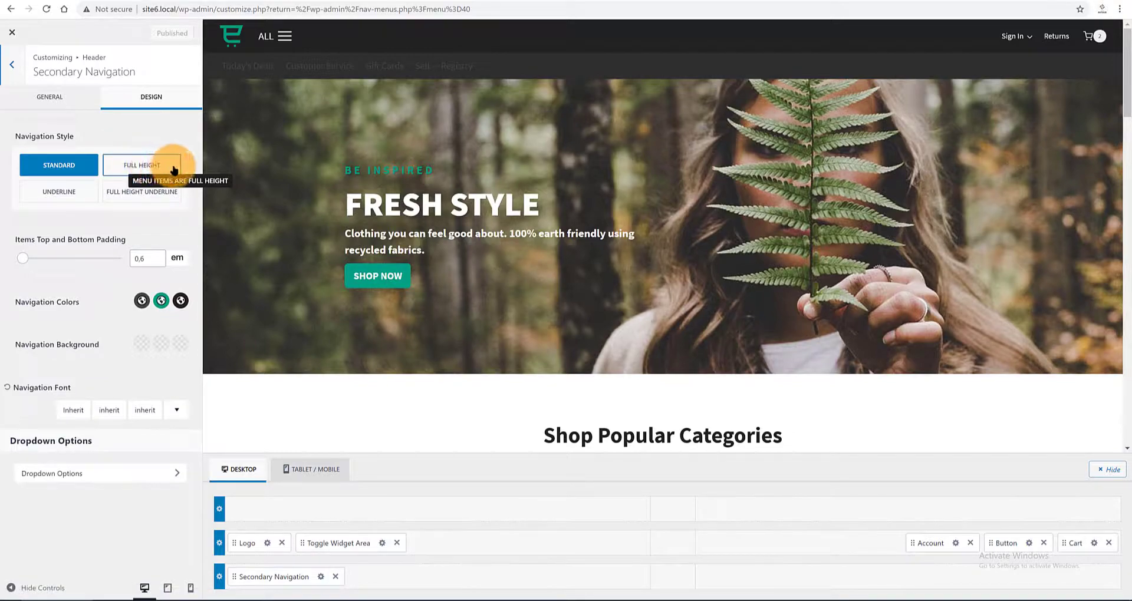
{"action": "left_click", "coordinate": [141, 301]}
{"action": "left_click", "coordinate": [151, 268]}
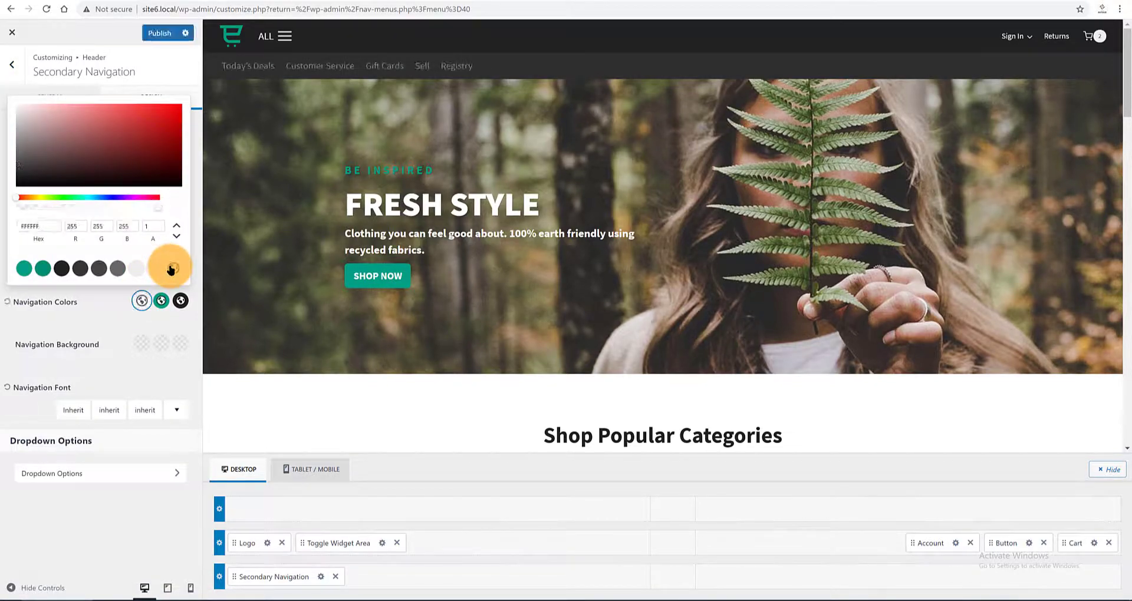
{"action": "left_click", "coordinate": [131, 306]}
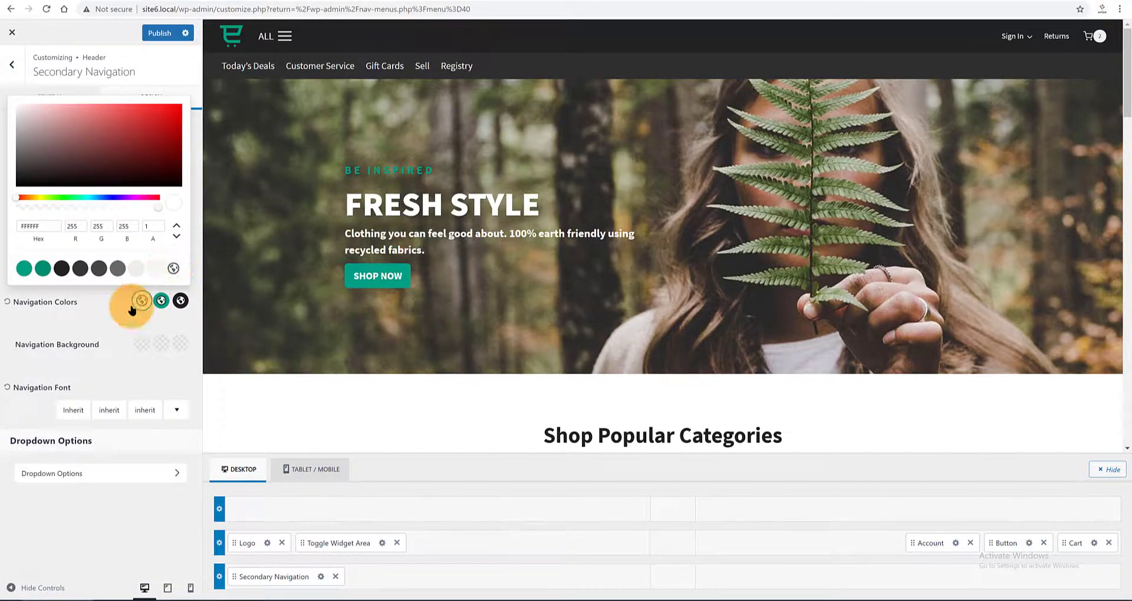
{"action": "left_click", "coordinate": [100, 316]}
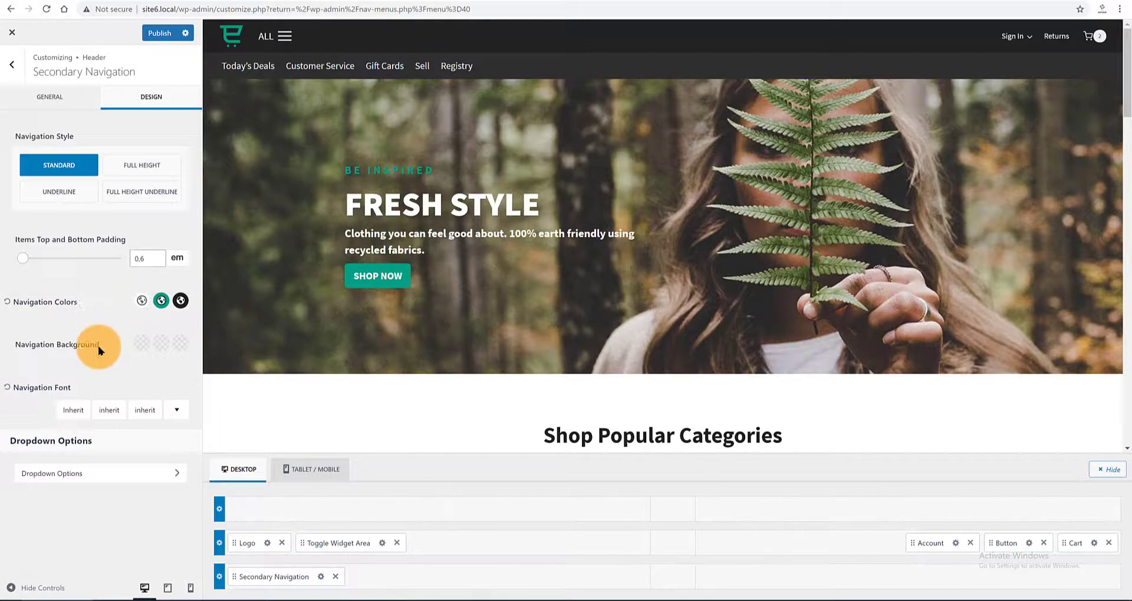
Set the Secondary Navigation's font size to 14 px and publish the changes
{"action": "left_click", "coordinate": [145, 411]}
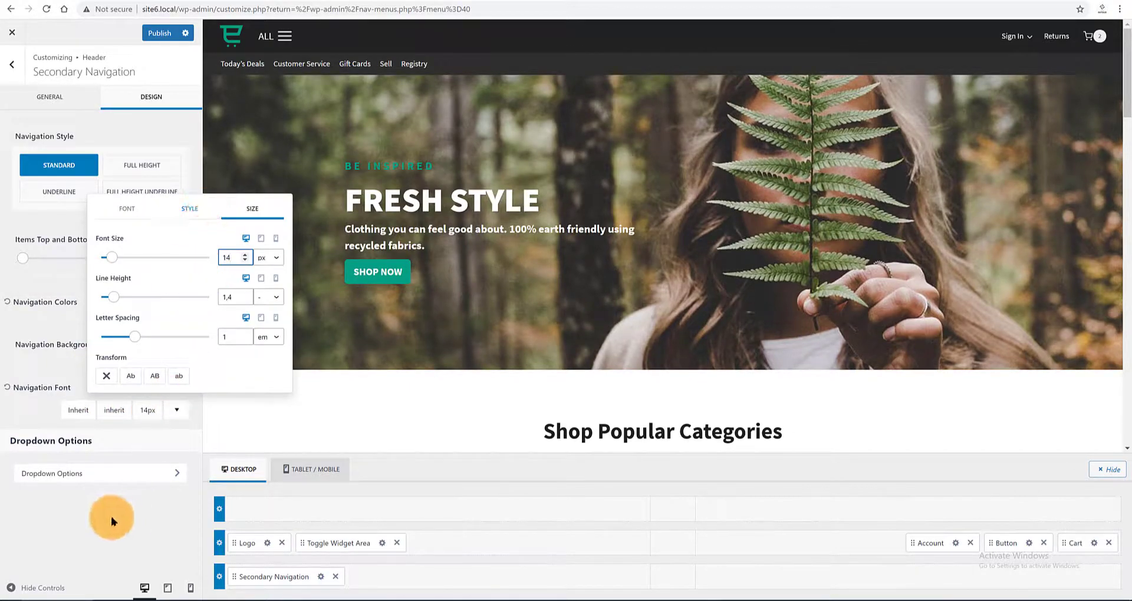
{"action": "left_click", "coordinate": [100, 487]}
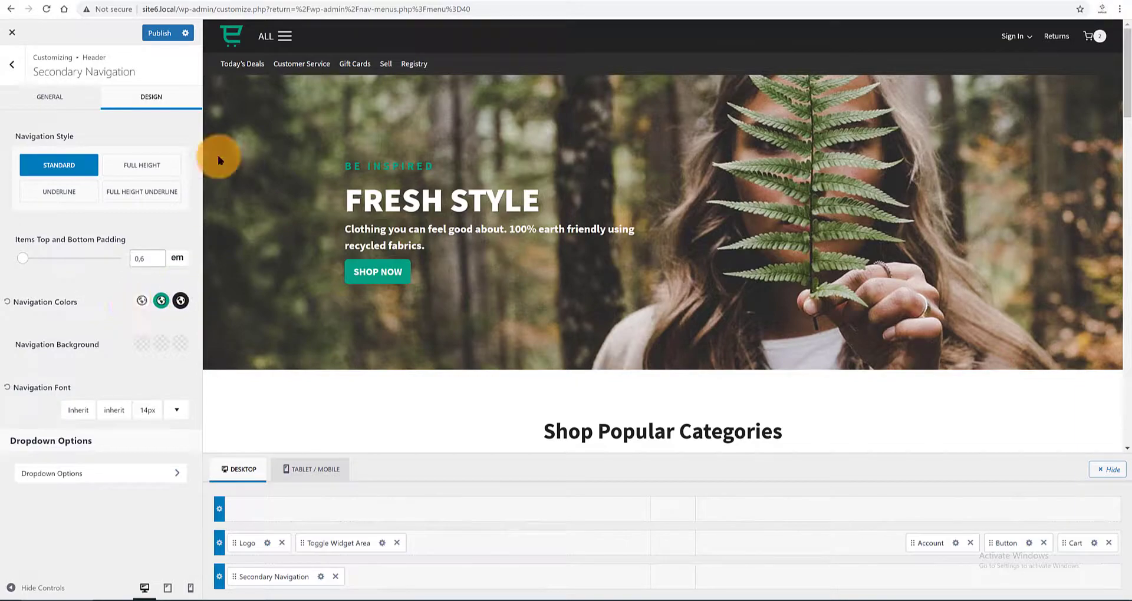
{"action": "left_click", "coordinate": [160, 34]}
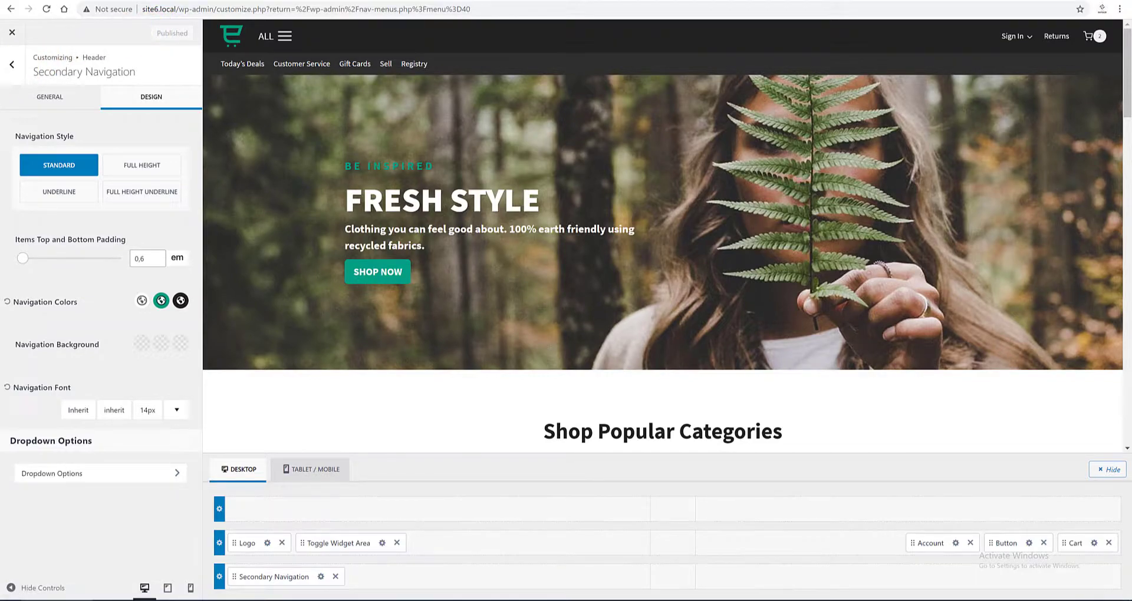
Preview the header at tablet and mobile sizes, then return to the desktop preview
{"action": "left_click", "coordinate": [167, 588]}
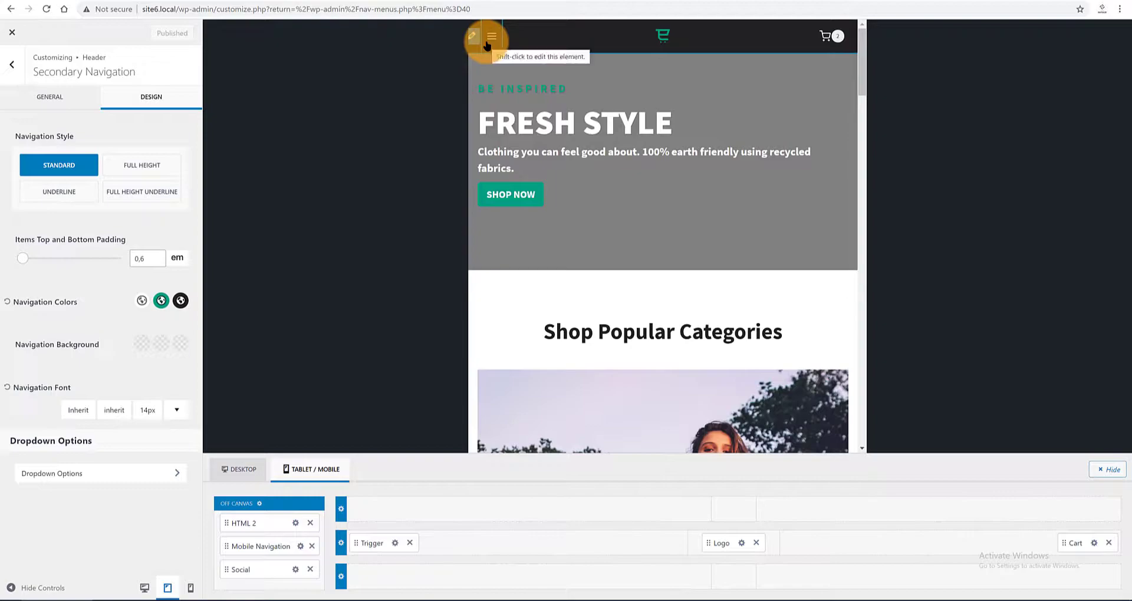
{"action": "left_click", "coordinate": [190, 589]}
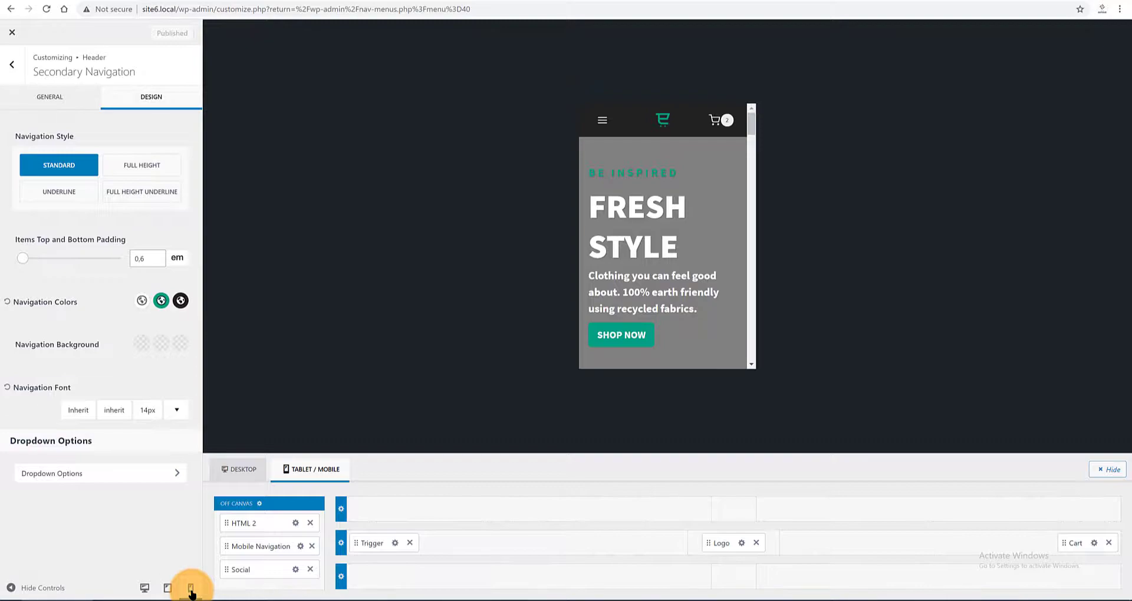
{"action": "left_click", "coordinate": [145, 588]}
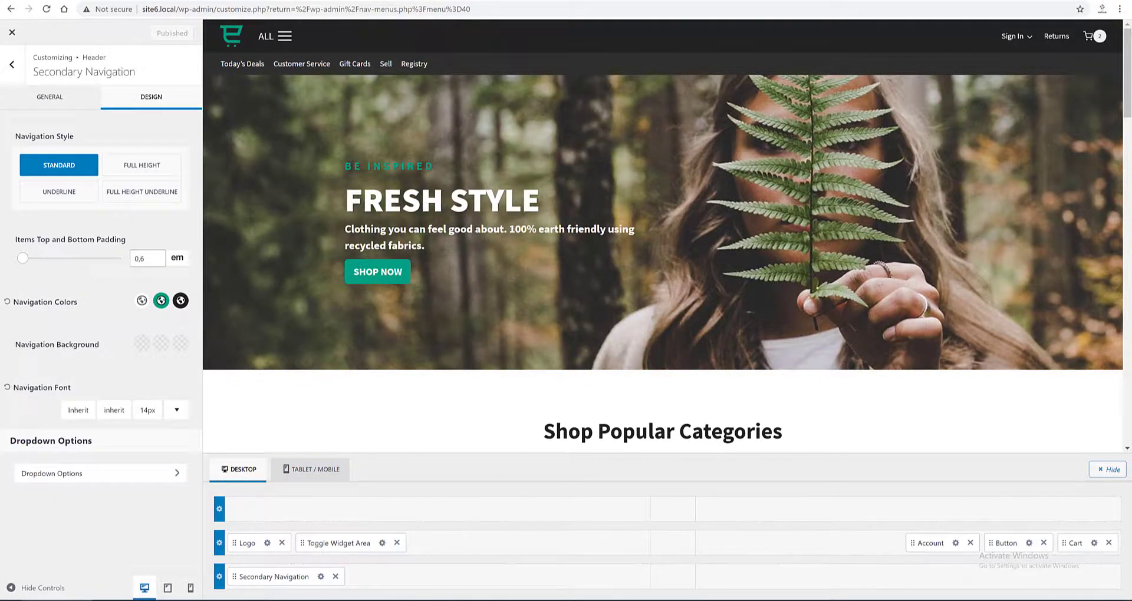
In WooCommerce's Add to Cart Behavior settings, enable the cart popout on add to cart and Single Product Ajax Add to Cart
{"action": "left_click", "coordinate": [12, 66]}
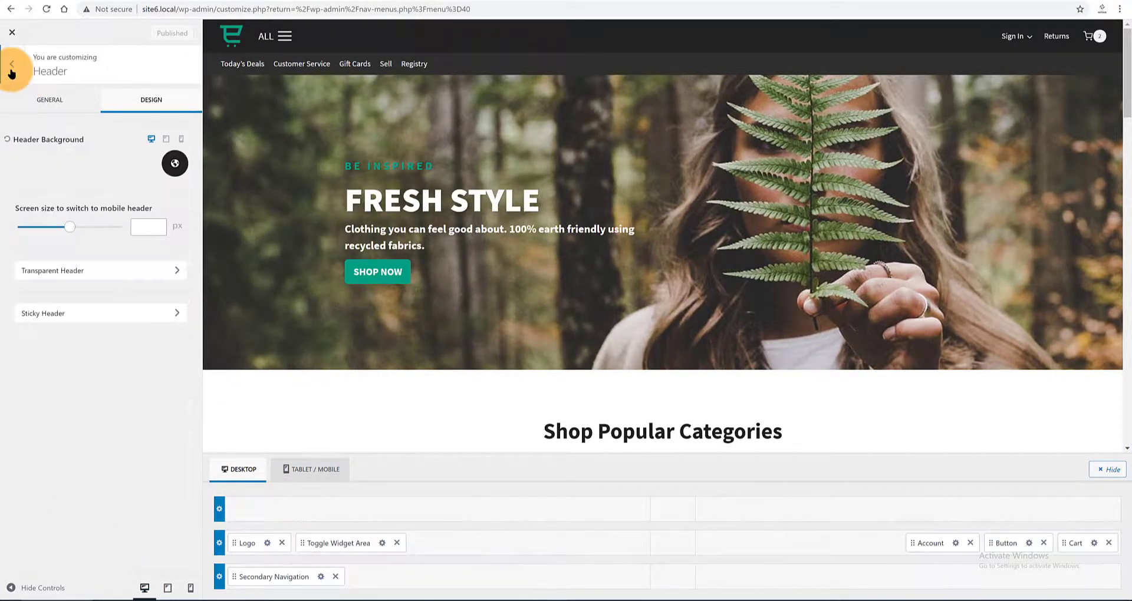
{"action": "left_click", "coordinate": [12, 72]}
{"action": "left_click", "coordinate": [56, 391]}
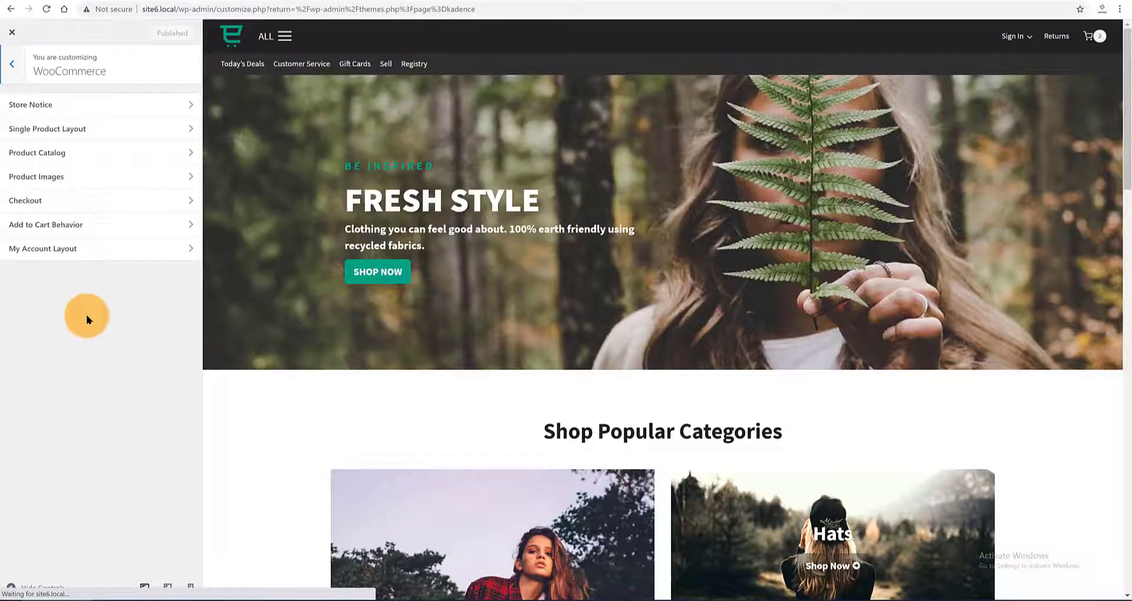
{"action": "left_click", "coordinate": [118, 248]}
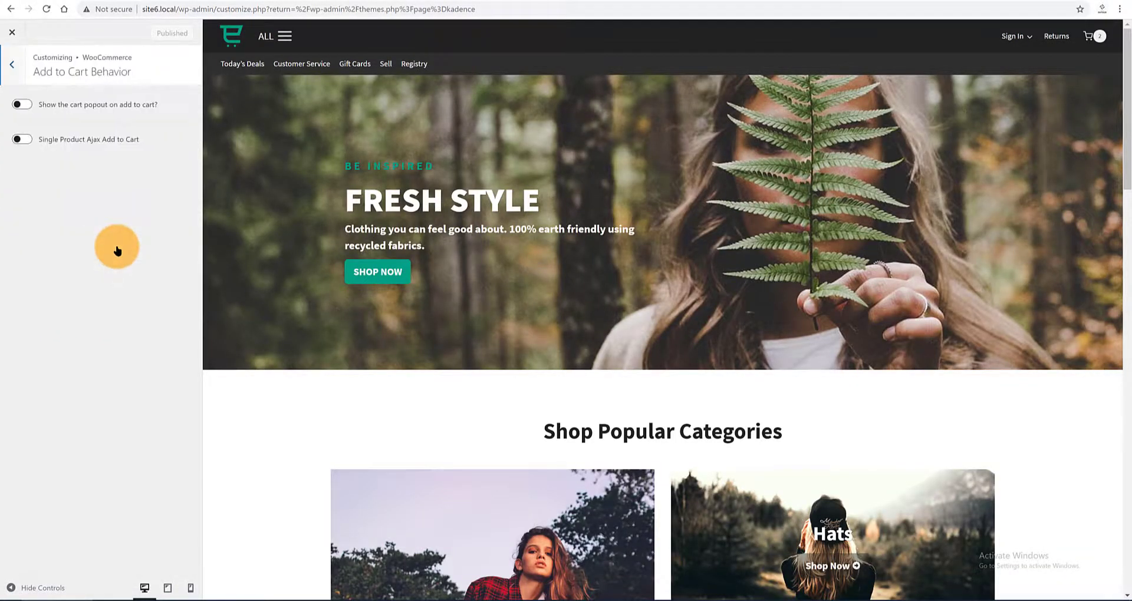
{"action": "left_click", "coordinate": [23, 104]}
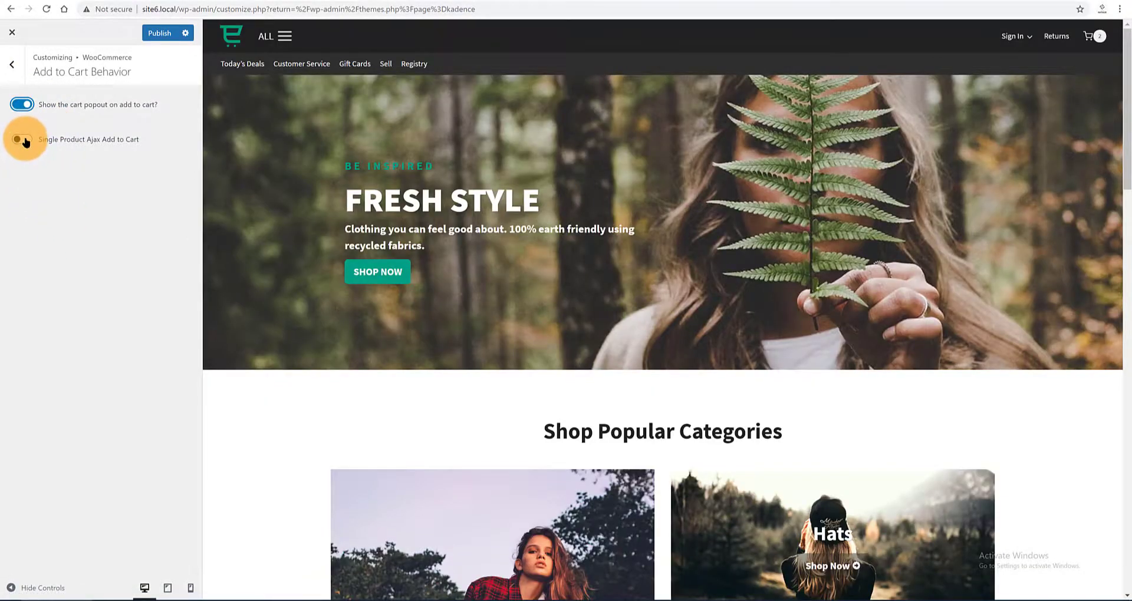
{"action": "left_click", "coordinate": [21, 139]}
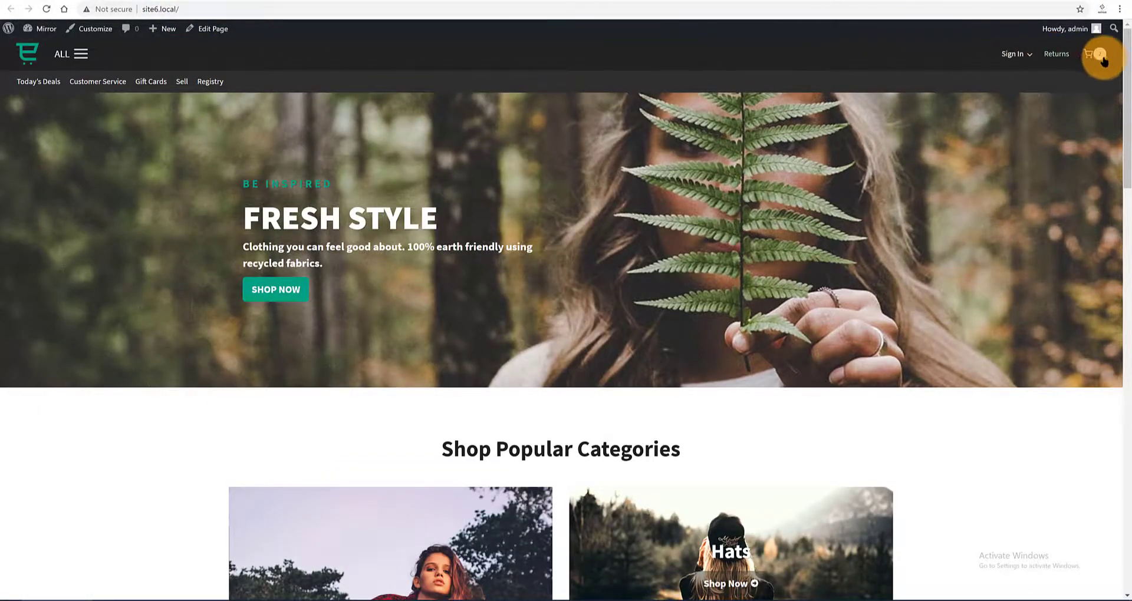
Check the header's cart popout on the live site and close it again
{"action": "left_click", "coordinate": [1100, 56]}
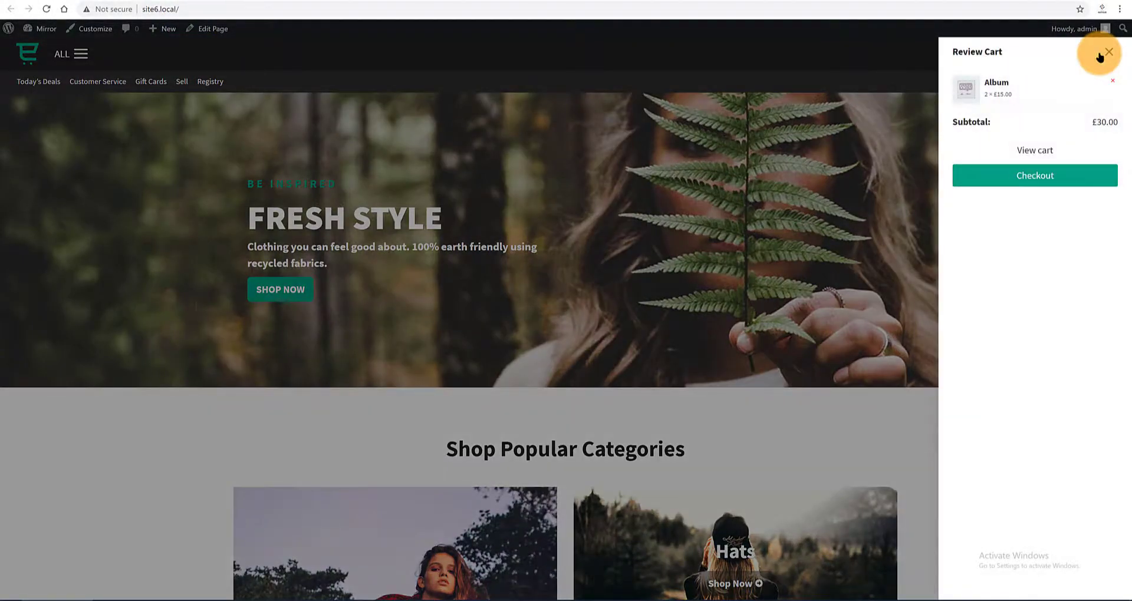
{"action": "left_click", "coordinate": [1108, 52]}
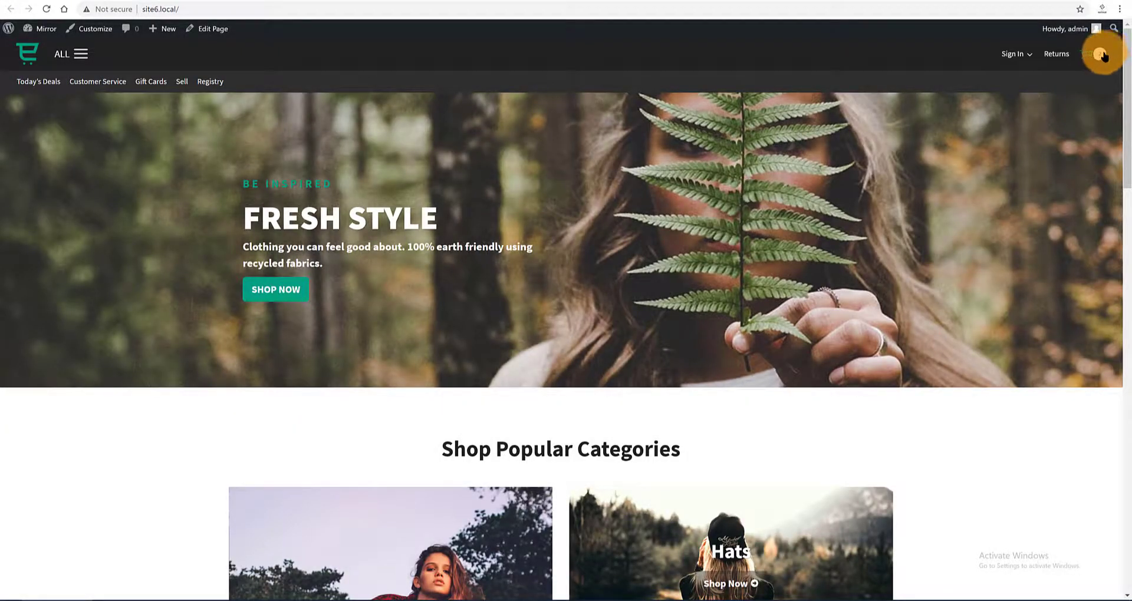
{"action": "left_click", "coordinate": [1108, 53]}
{"action": "left_click", "coordinate": [1110, 53]}
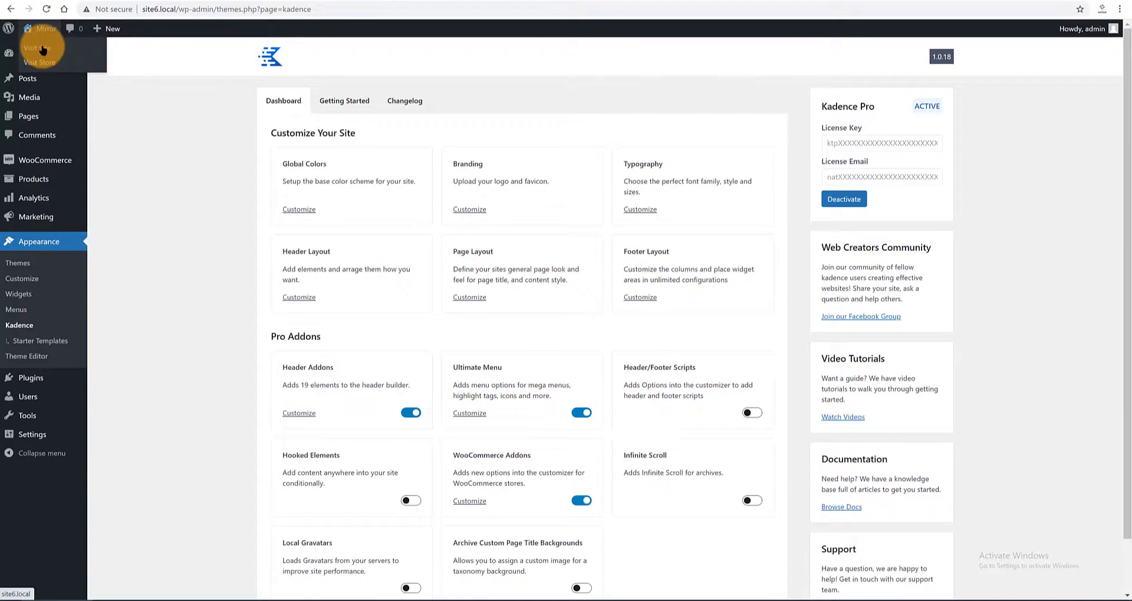
Review the header Account item's logged-in options in the Customizer and open its menu location assignments
{"action": "right_click", "coordinate": [45, 55]}
{"action": "left_click", "coordinate": [52, 53]}
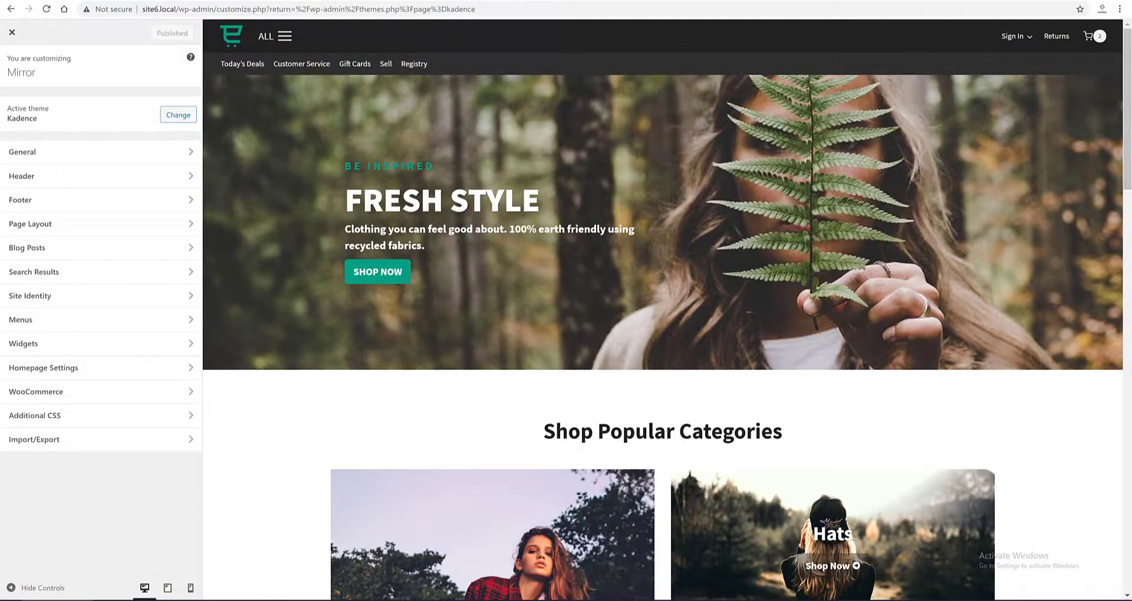
{"action": "left_click", "coordinate": [37, 176]}
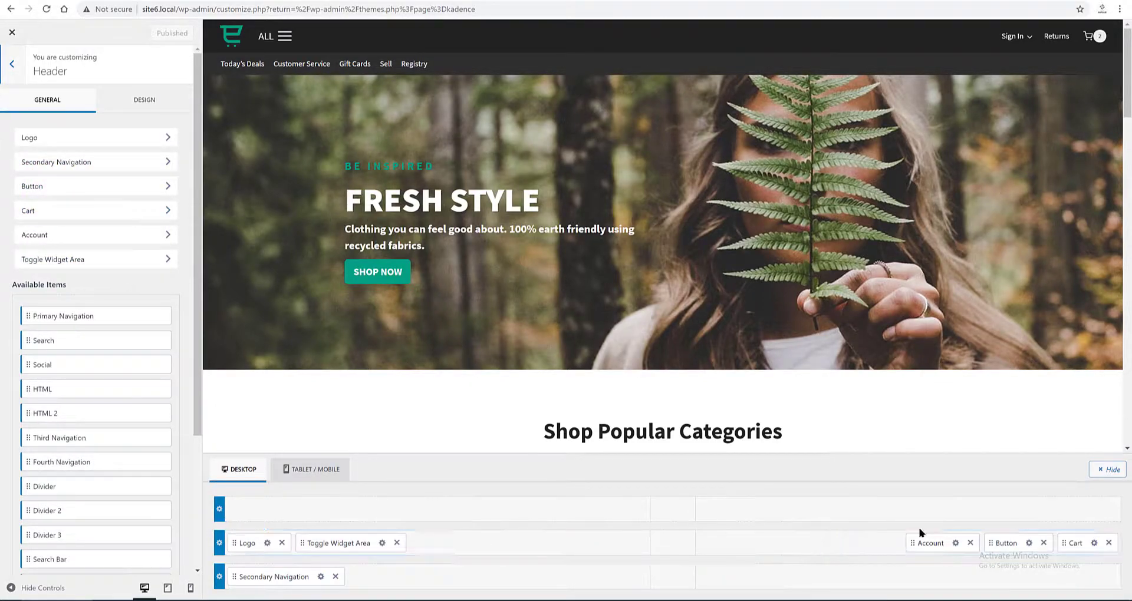
{"action": "left_click", "coordinate": [956, 545]}
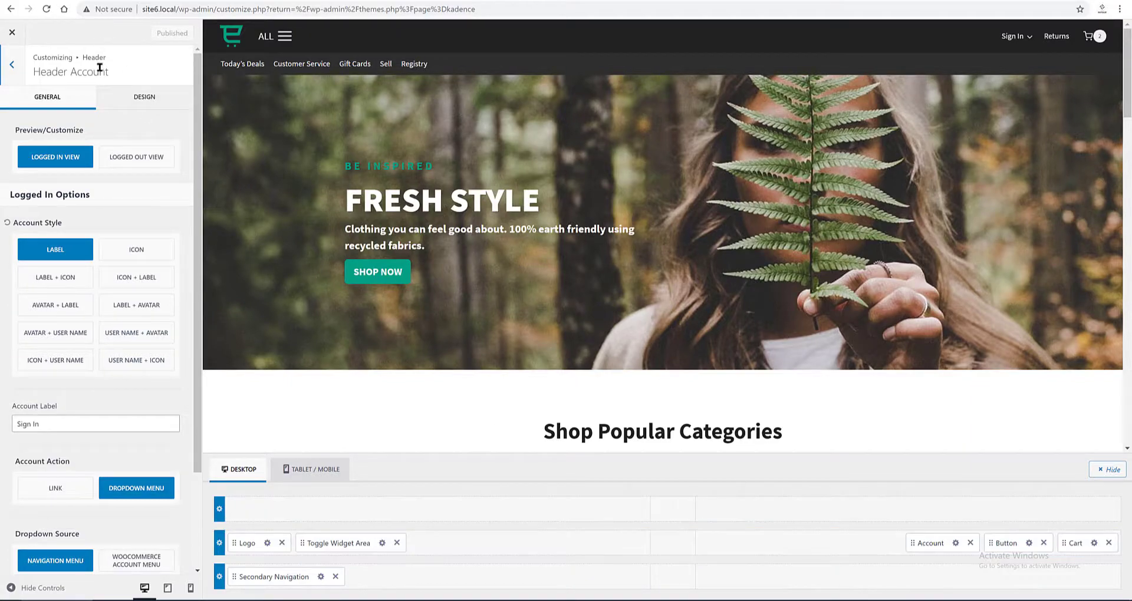
{"action": "scroll", "coordinate": [66, 309], "scroll_direction": "down", "scroll_amount": 2}
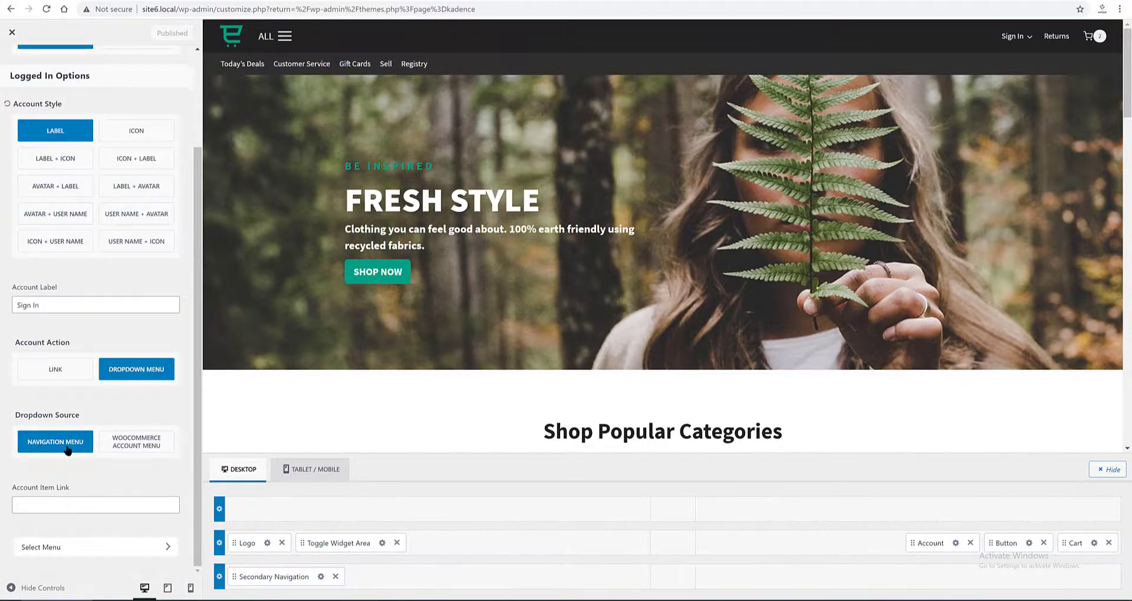
{"action": "left_click", "coordinate": [167, 546]}
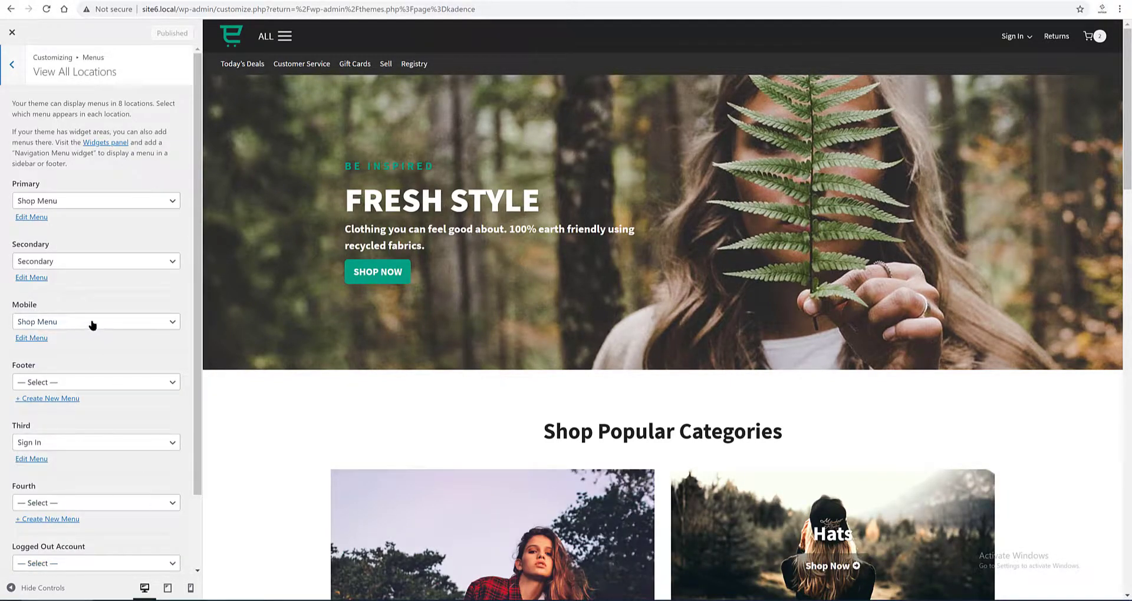
Look at the Sign In menu's items, then enable the CSS Classes advanced property for menus
{"action": "key", "text": "Escape"}
{"action": "left_click", "coordinate": [106, 323]}
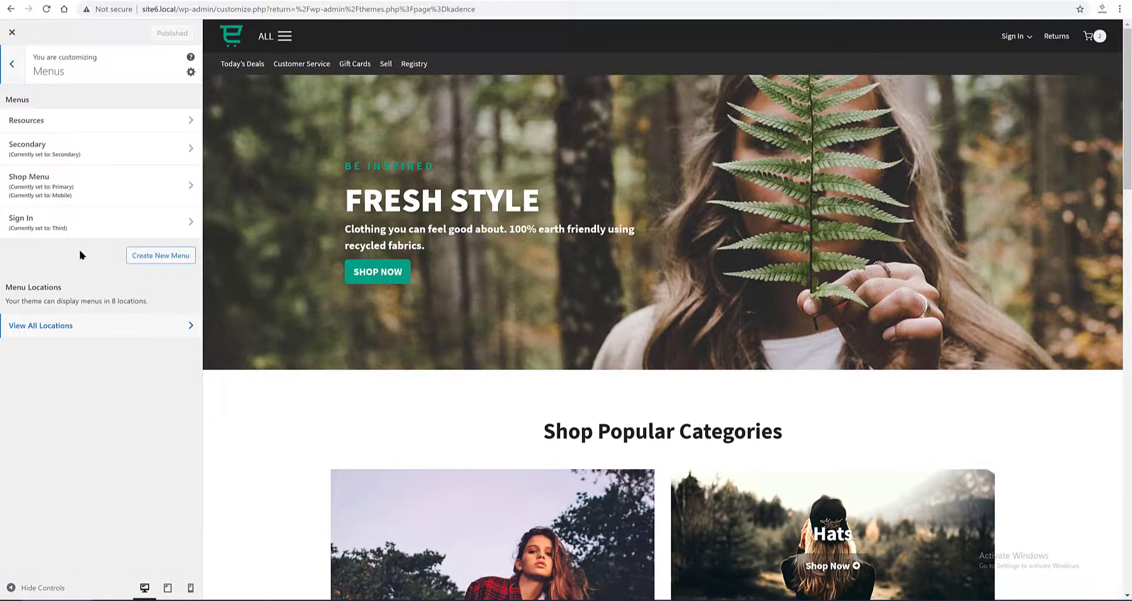
{"action": "left_click", "coordinate": [91, 232]}
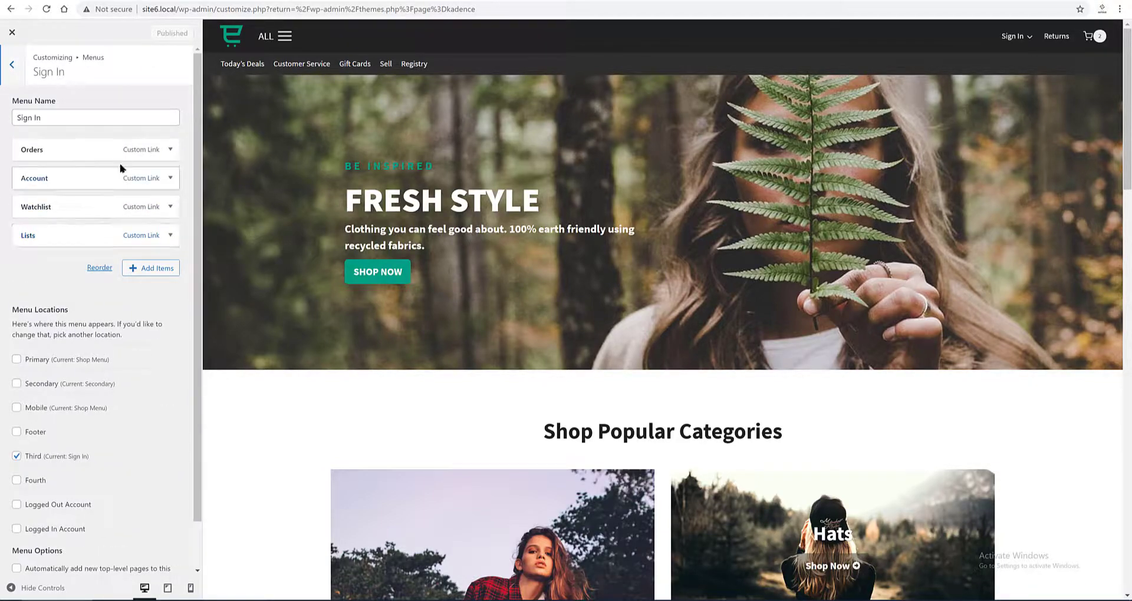
{"action": "key", "text": "Escape"}
{"action": "left_click", "coordinate": [190, 72]}
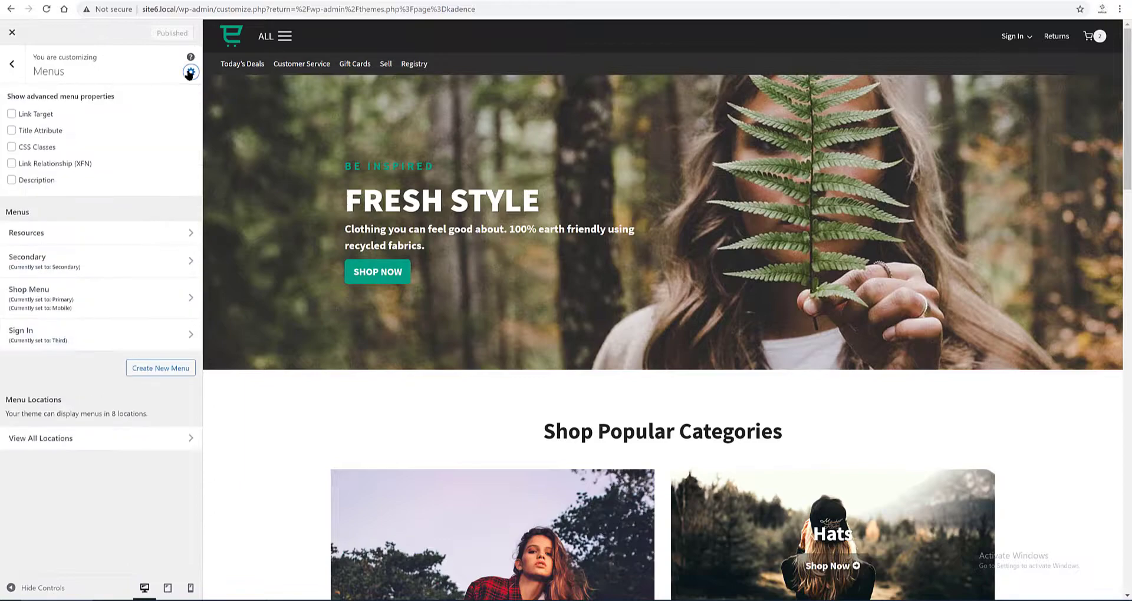
{"action": "left_click", "coordinate": [13, 147]}
{"action": "left_click", "coordinate": [11, 64]}
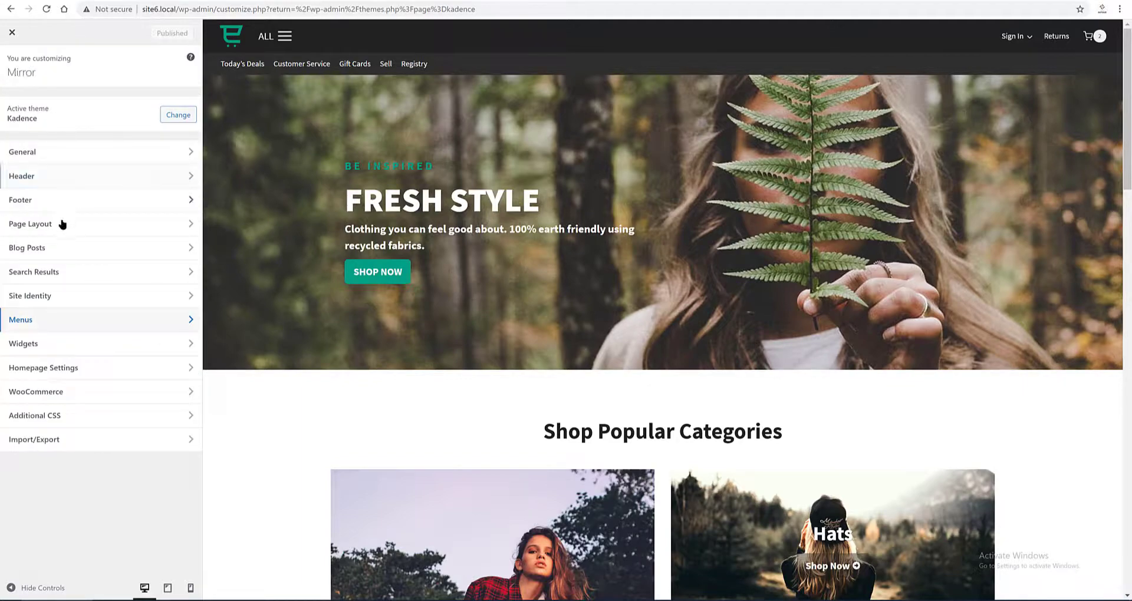
Give the Sign In menu's Orders item the CSS class "si", publish the change and reload the live site
{"action": "left_click", "coordinate": [58, 323]}
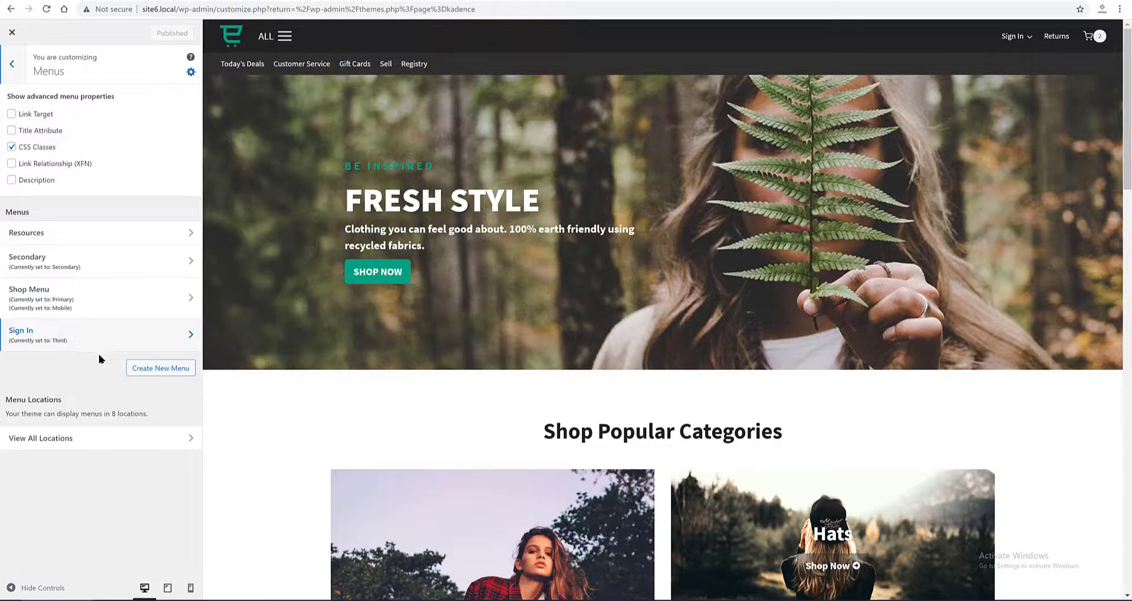
{"action": "left_click", "coordinate": [106, 336]}
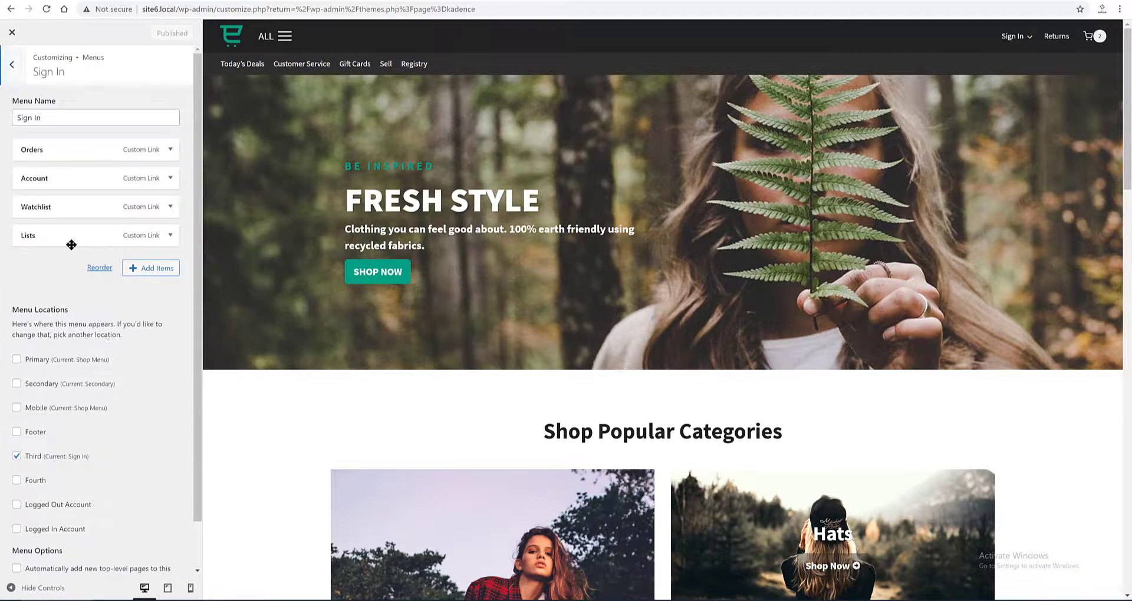
{"action": "left_click", "coordinate": [169, 151]}
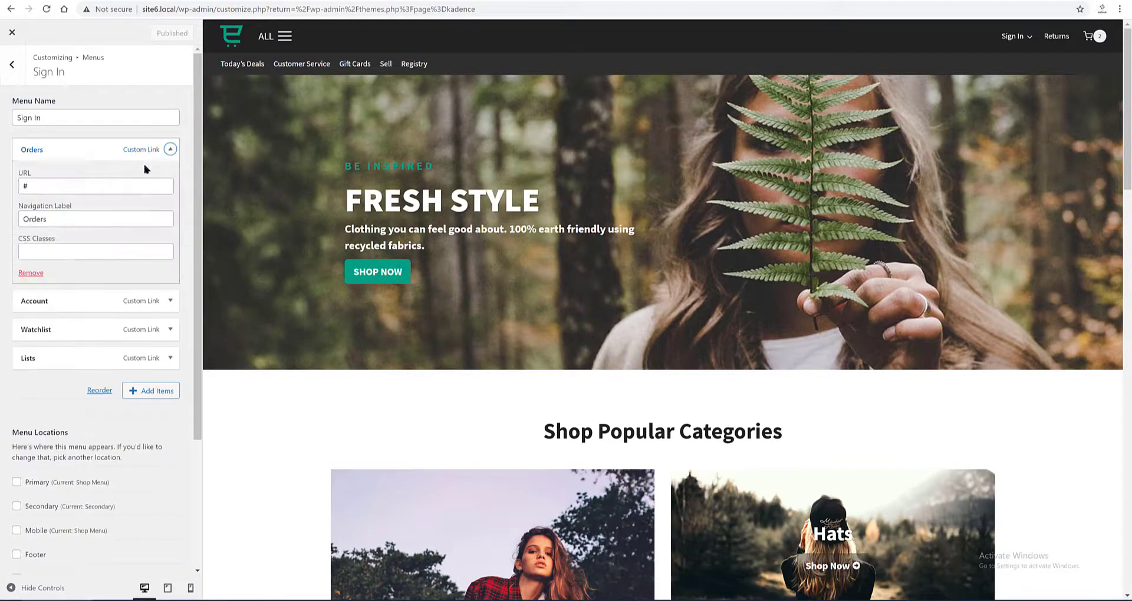
{"action": "left_click", "coordinate": [36, 247]}
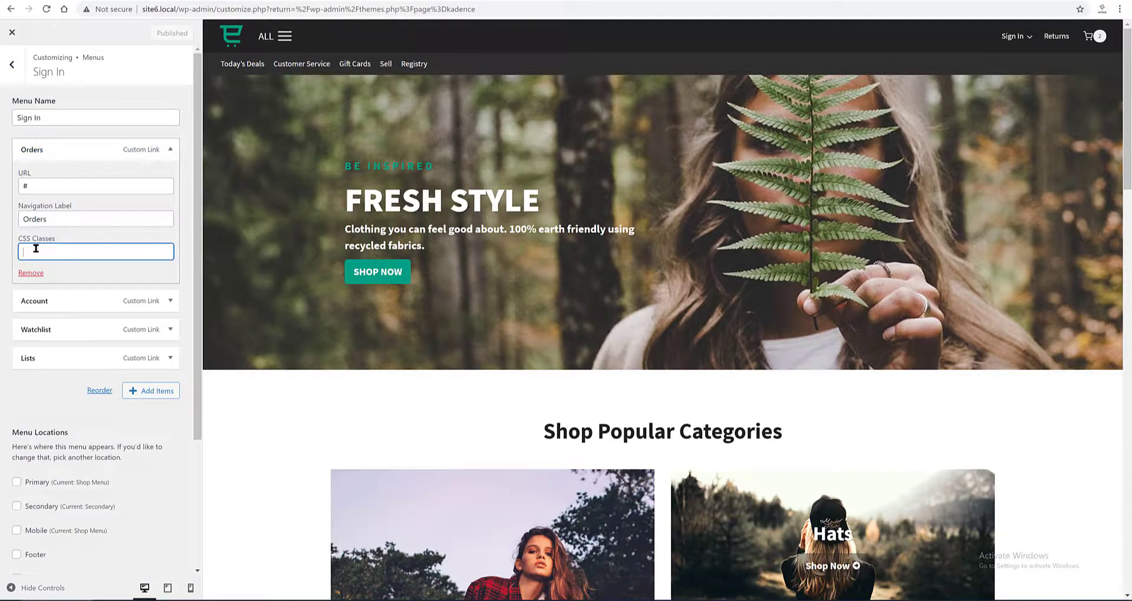
{"action": "type", "text": "si"}
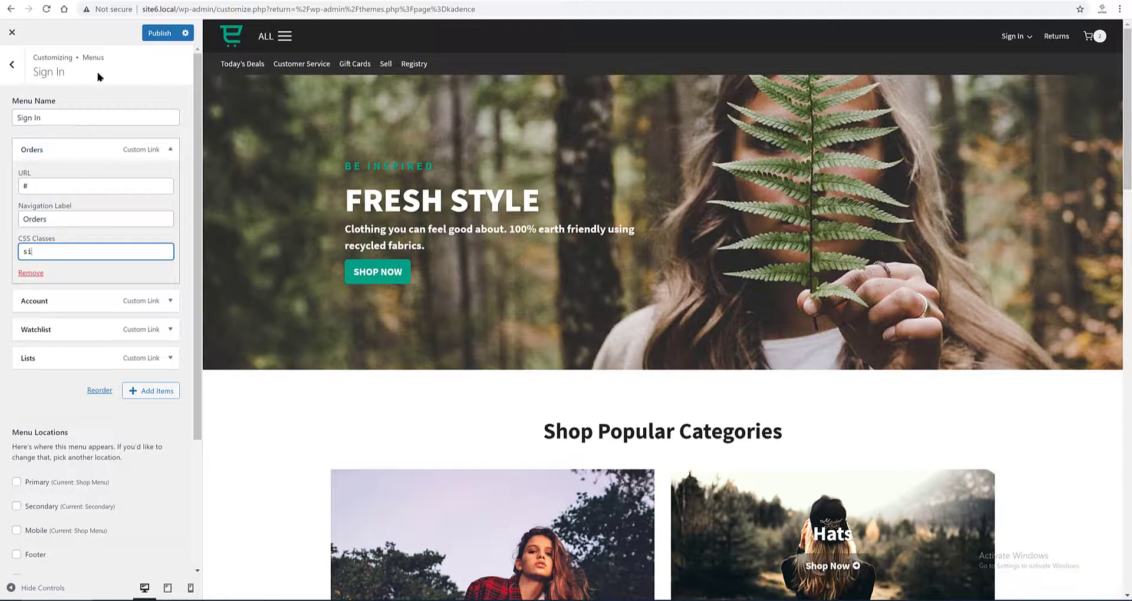
{"action": "left_click", "coordinate": [159, 33]}
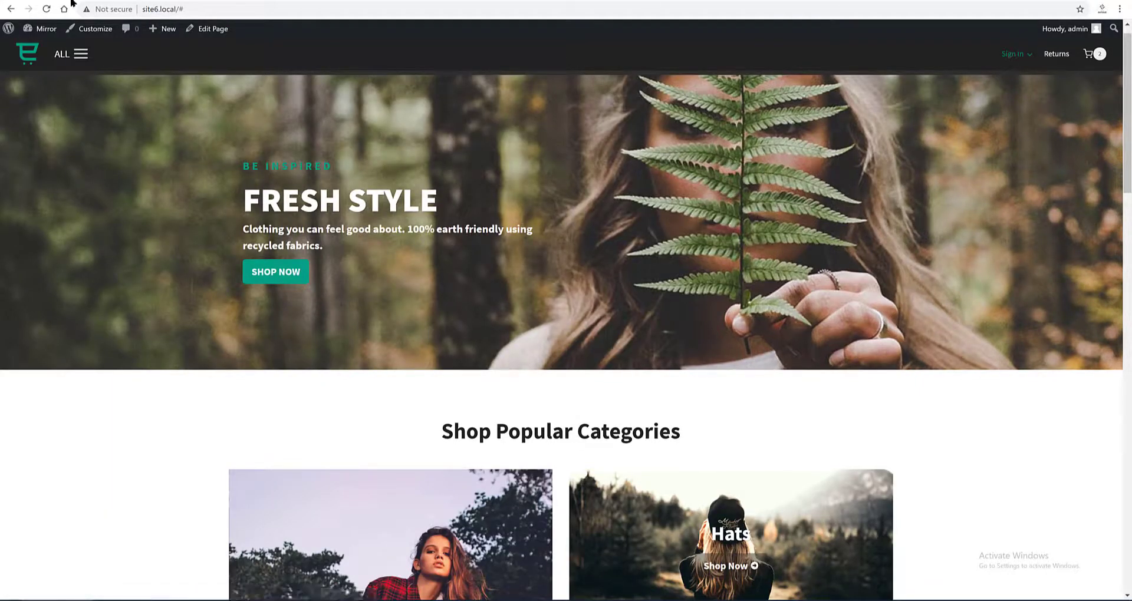
{"action": "left_click", "coordinate": [46, 9]}
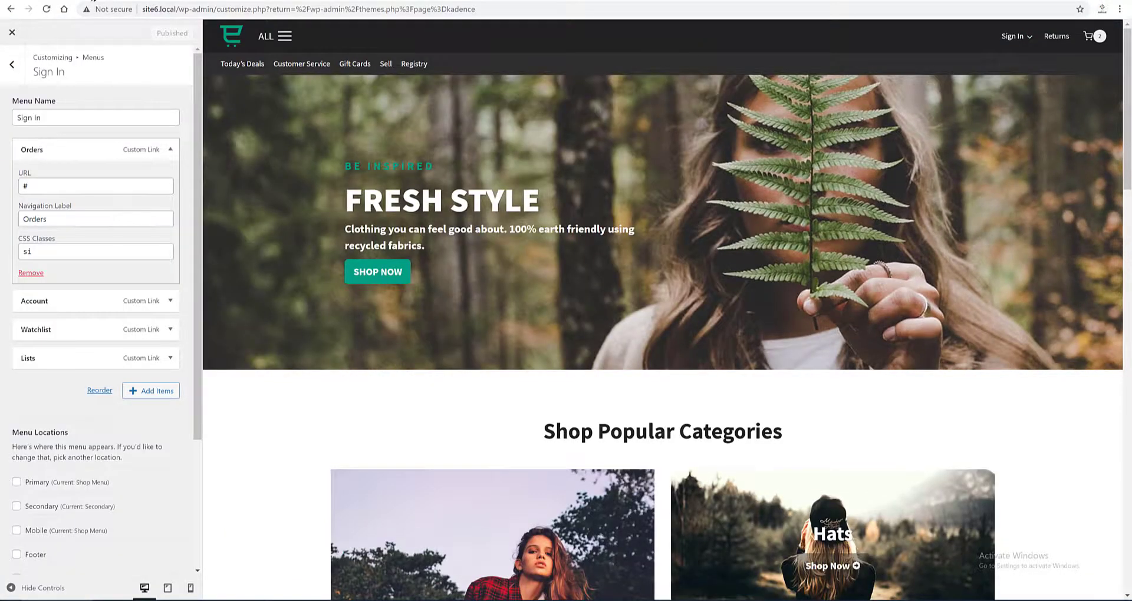
Append a .si rule with background #049f82 to the Additional CSS and publish it
{"action": "left_click", "coordinate": [13, 74]}
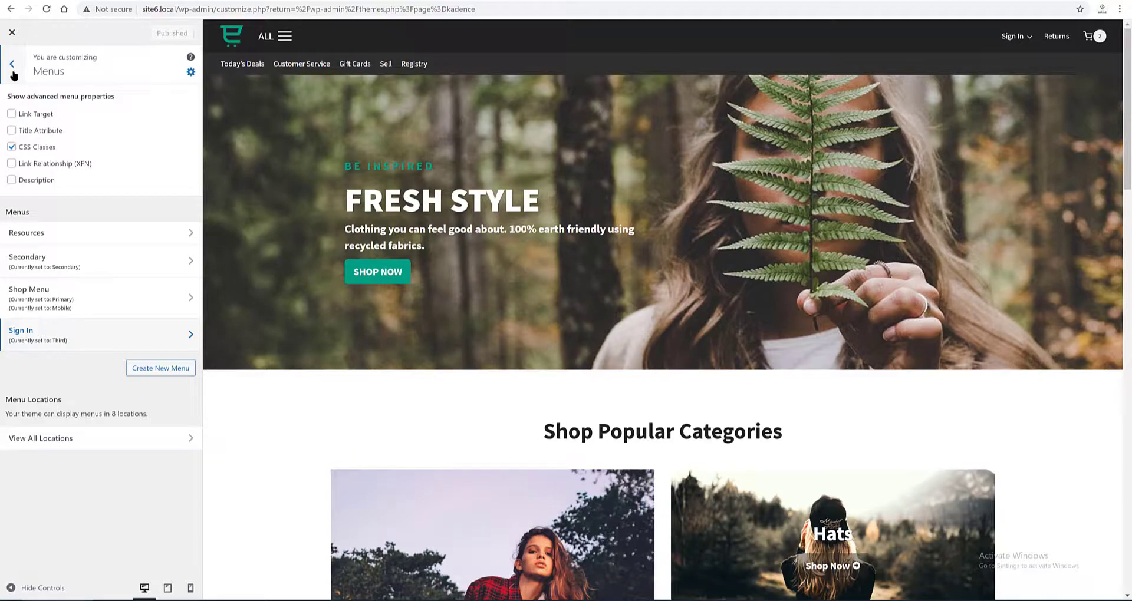
{"action": "left_click", "coordinate": [13, 74]}
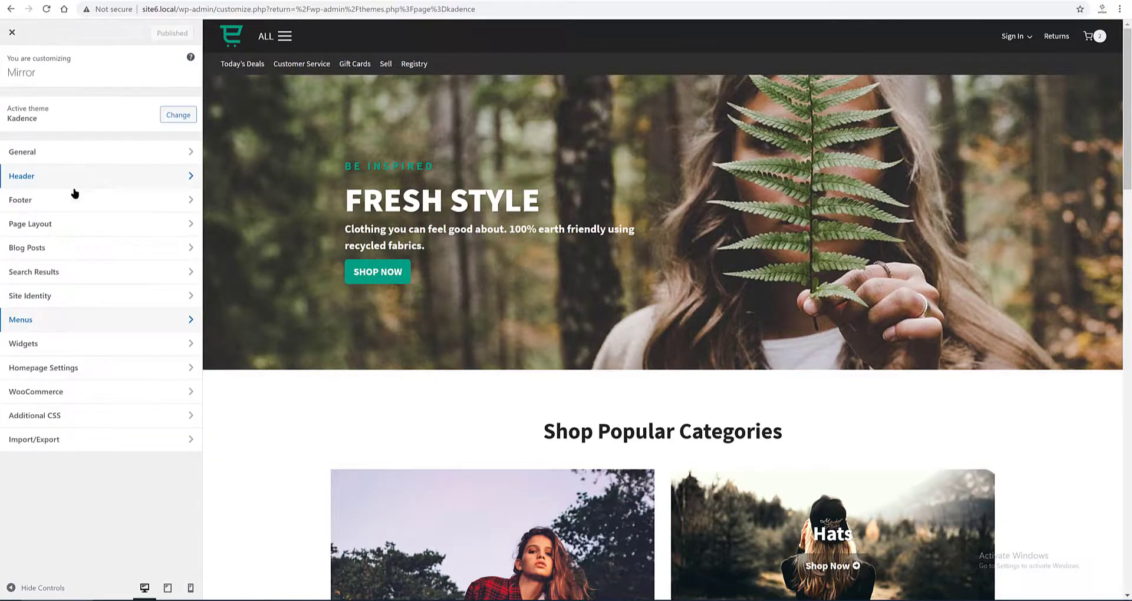
{"action": "left_click", "coordinate": [105, 418]}
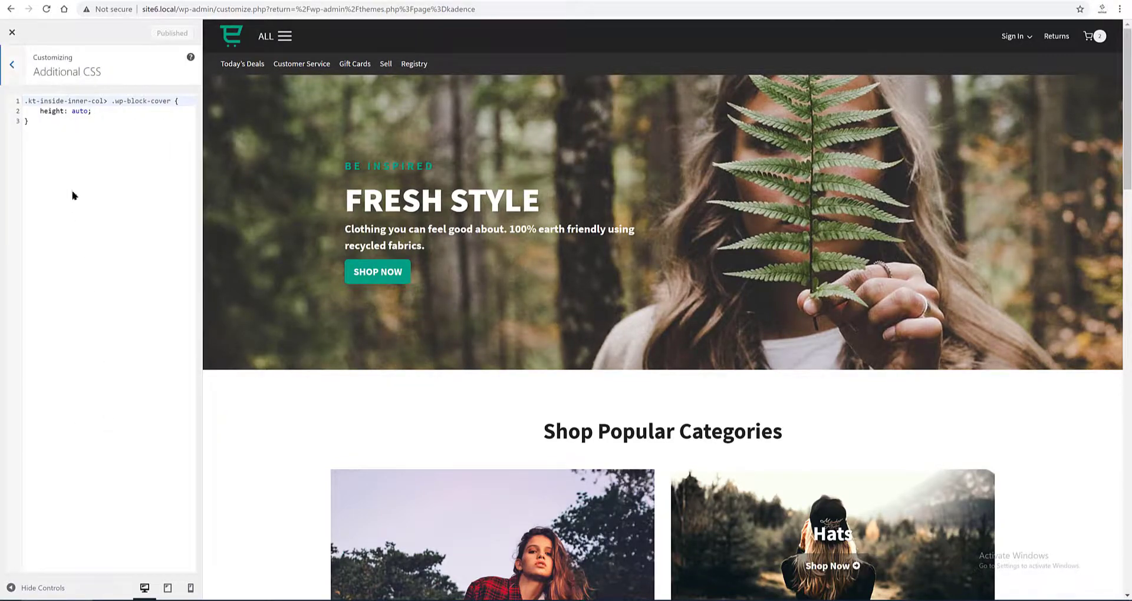
{"action": "left_click", "coordinate": [39, 150]}
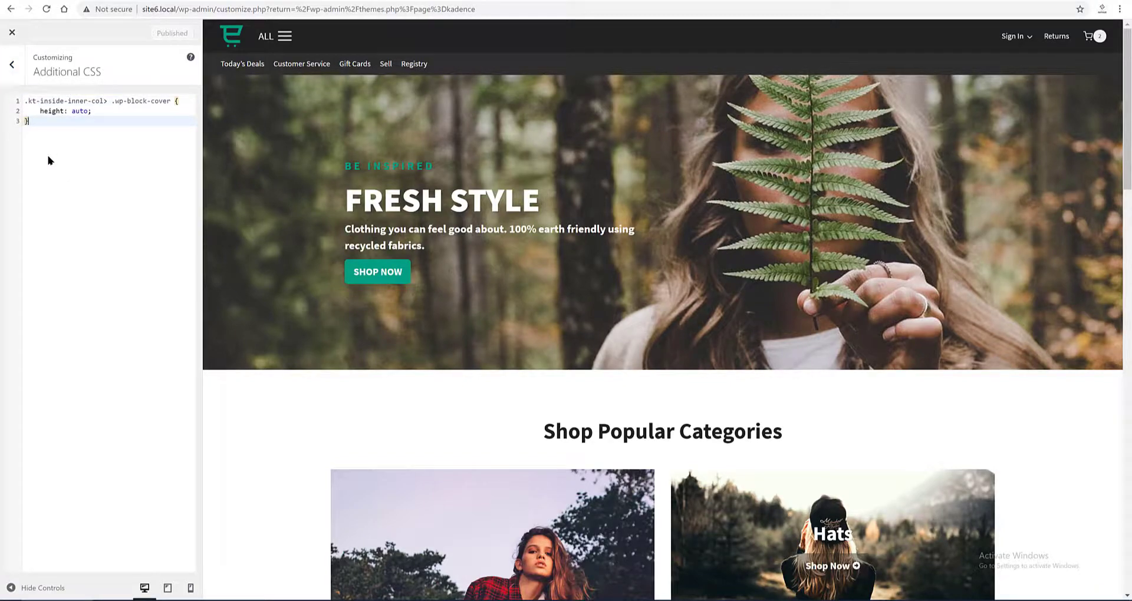
{"action": "key", "text": "Return"}
{"action": "key", "text": "Return"}
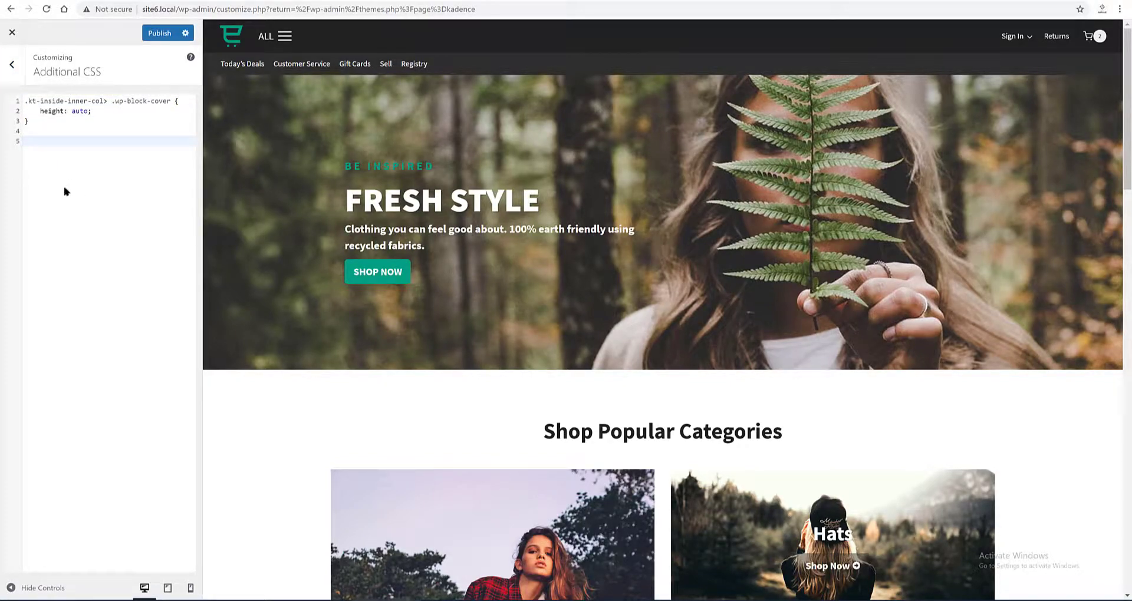
{"action": "type", "text": ".si {   background: #049f82;   }"}
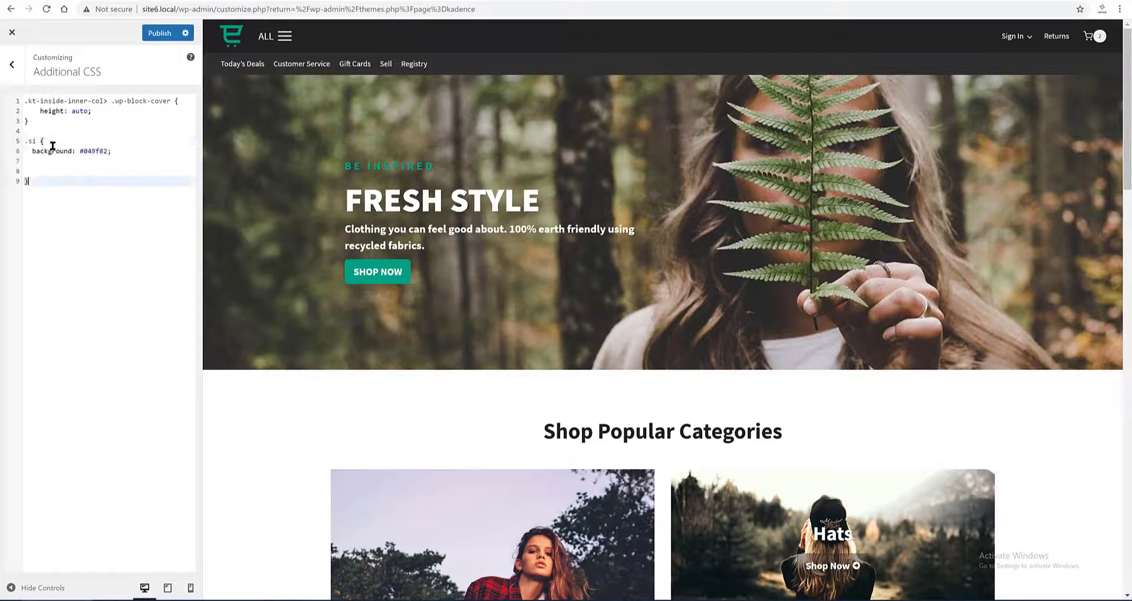
{"action": "left_click", "coordinate": [44, 164]}
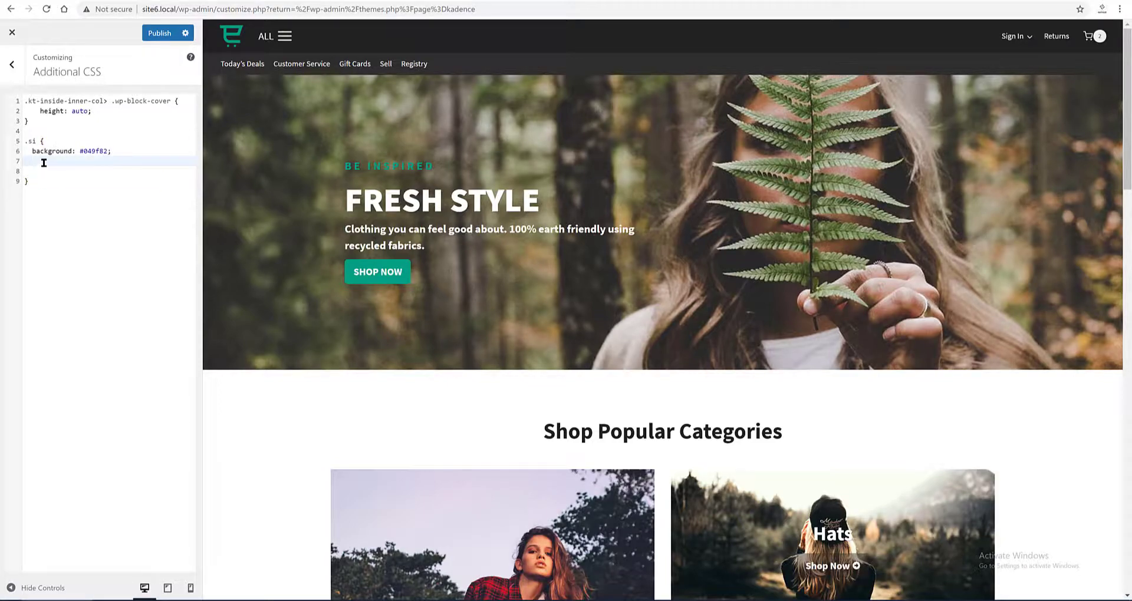
{"action": "left_click", "coordinate": [165, 34]}
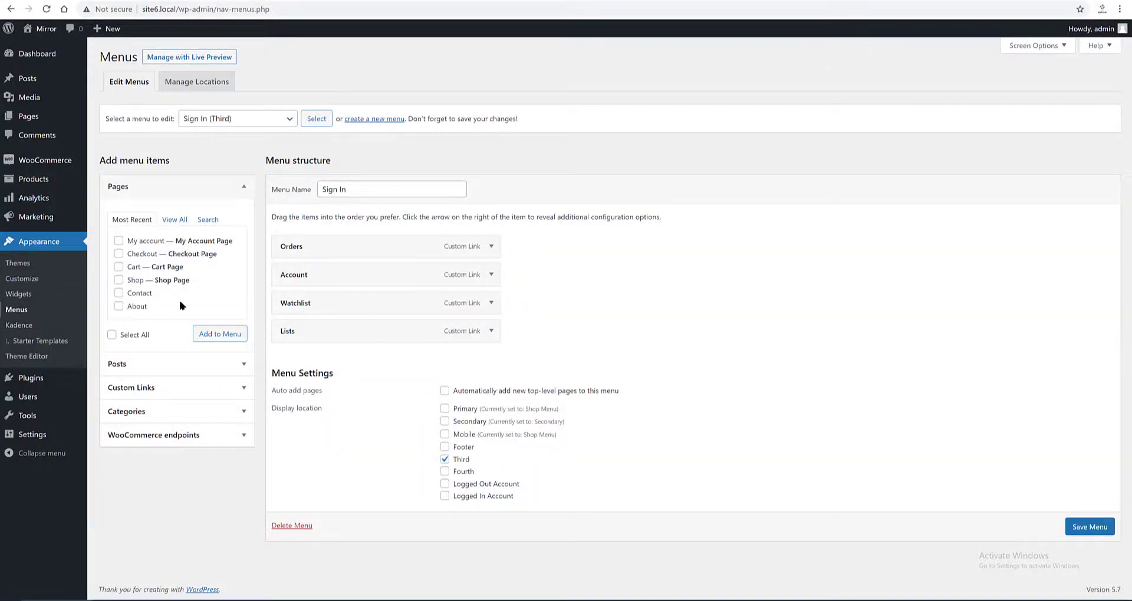
Assign the down-right arrow as the Orders item's menu icon in the Sign In menu, then save the item settings and the menu
{"action": "left_click", "coordinate": [492, 247]}
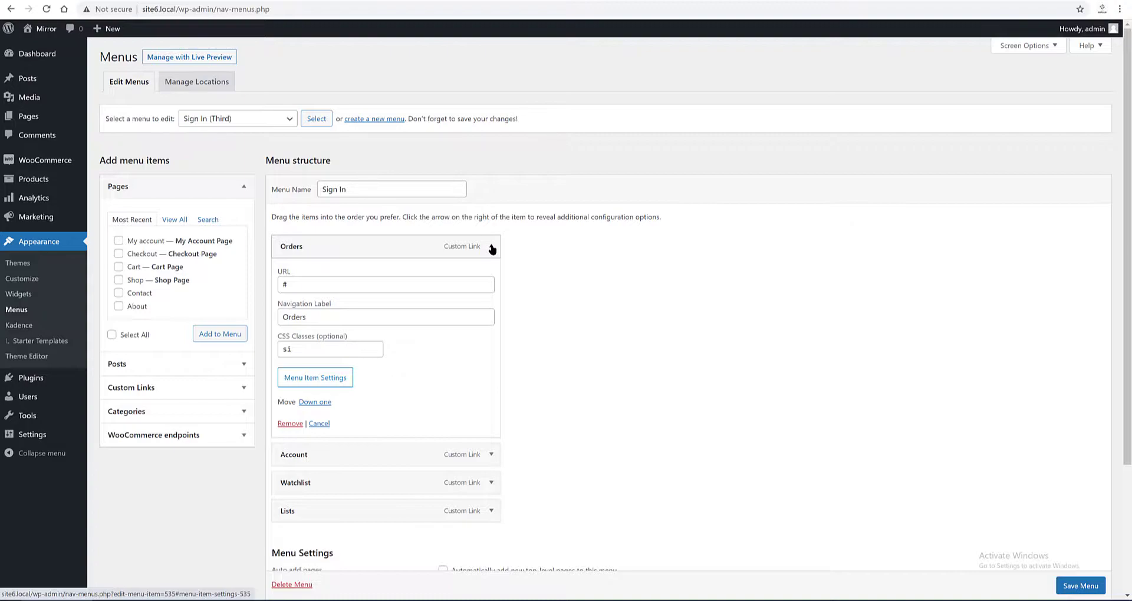
{"action": "left_click", "coordinate": [492, 248]}
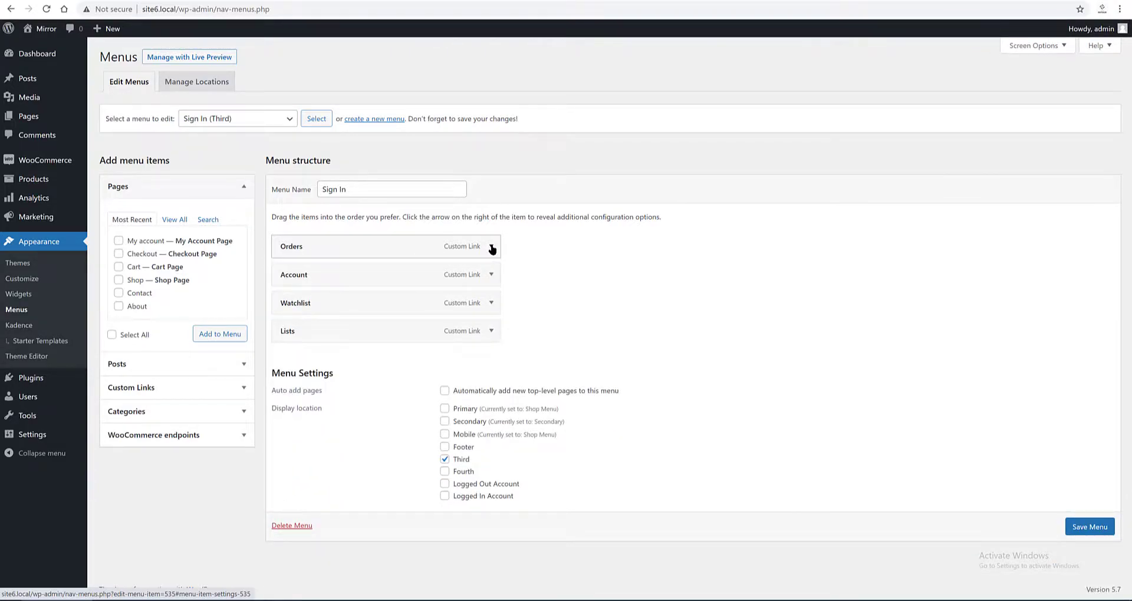
{"action": "left_click", "coordinate": [492, 247]}
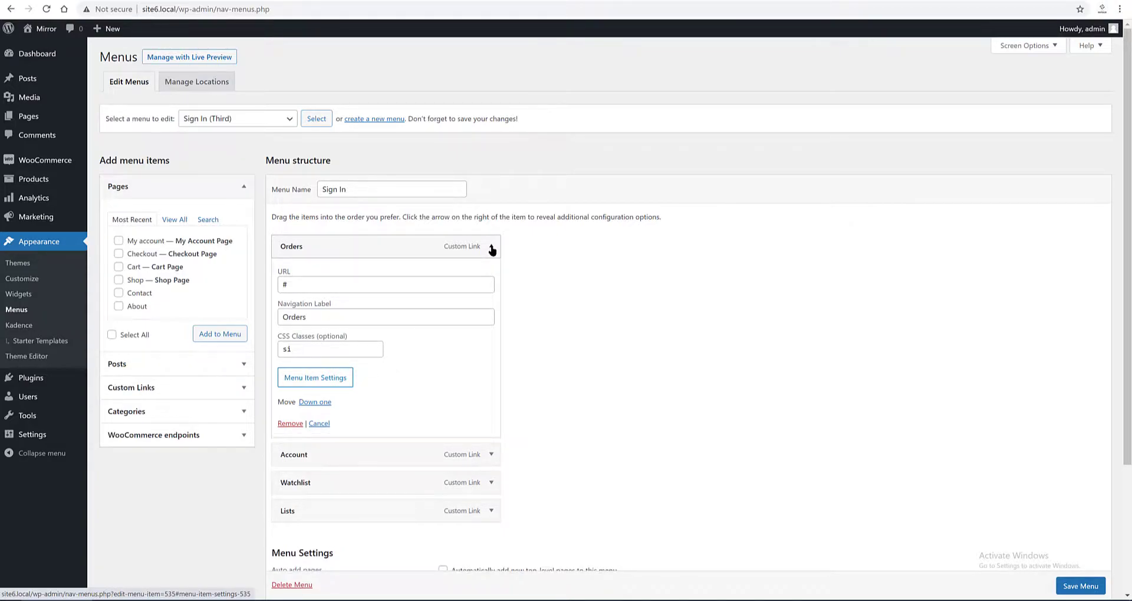
{"action": "left_click", "coordinate": [492, 248]}
{"action": "left_click", "coordinate": [331, 378]}
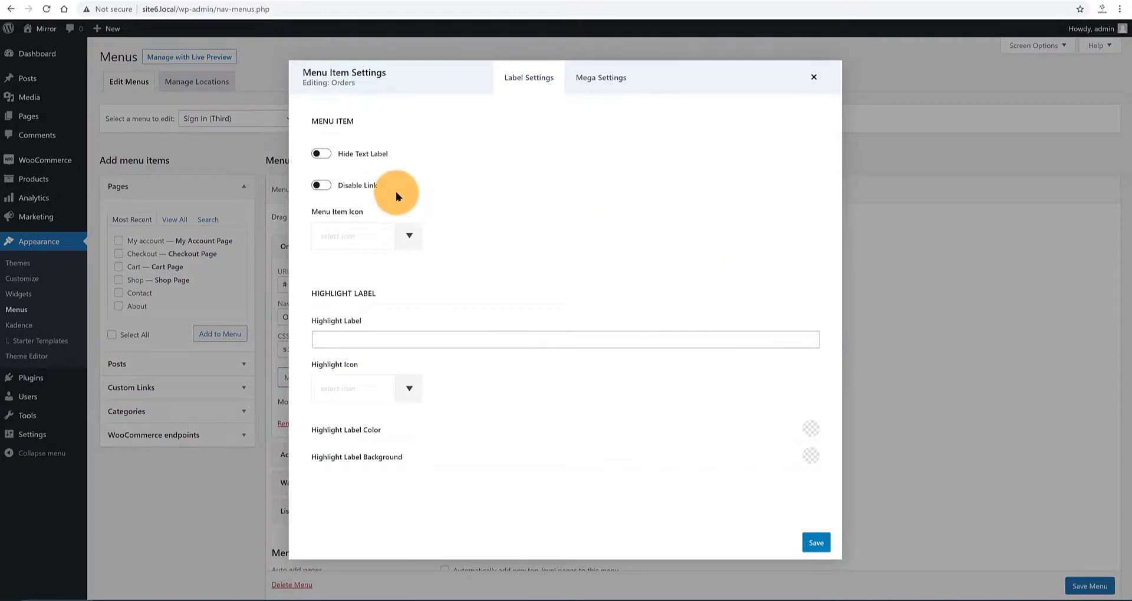
{"action": "left_click", "coordinate": [340, 237]}
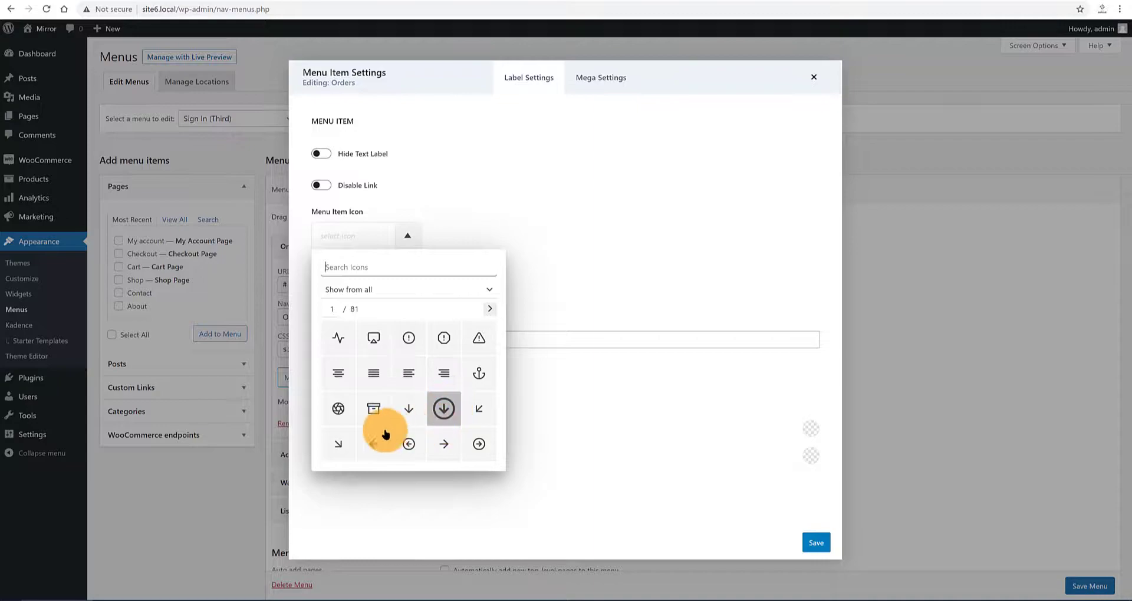
{"action": "left_click", "coordinate": [349, 453]}
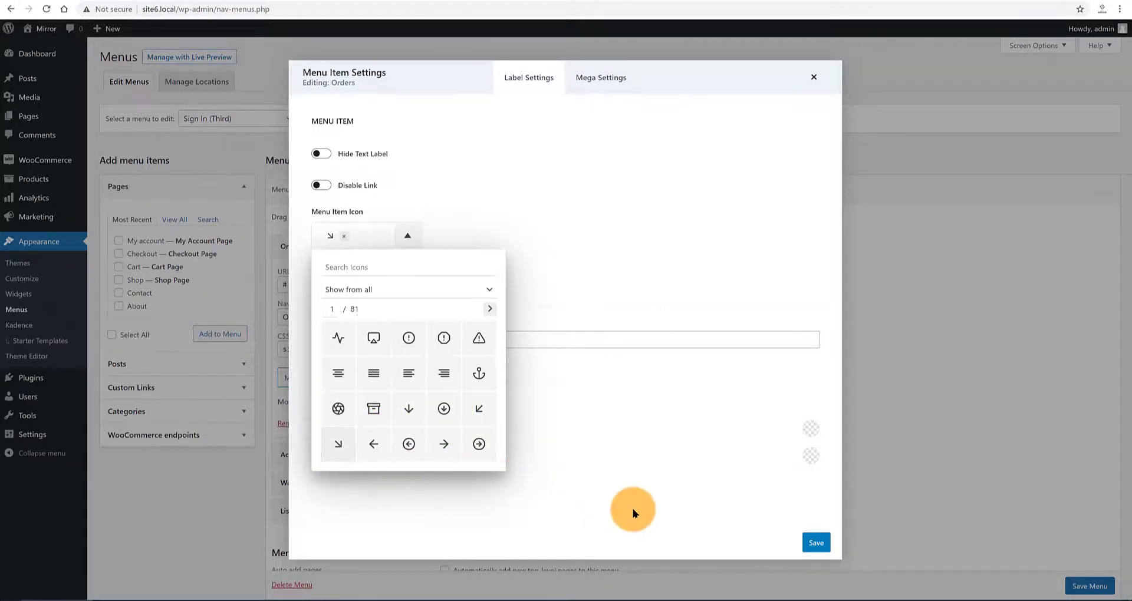
{"action": "left_click", "coordinate": [806, 543]}
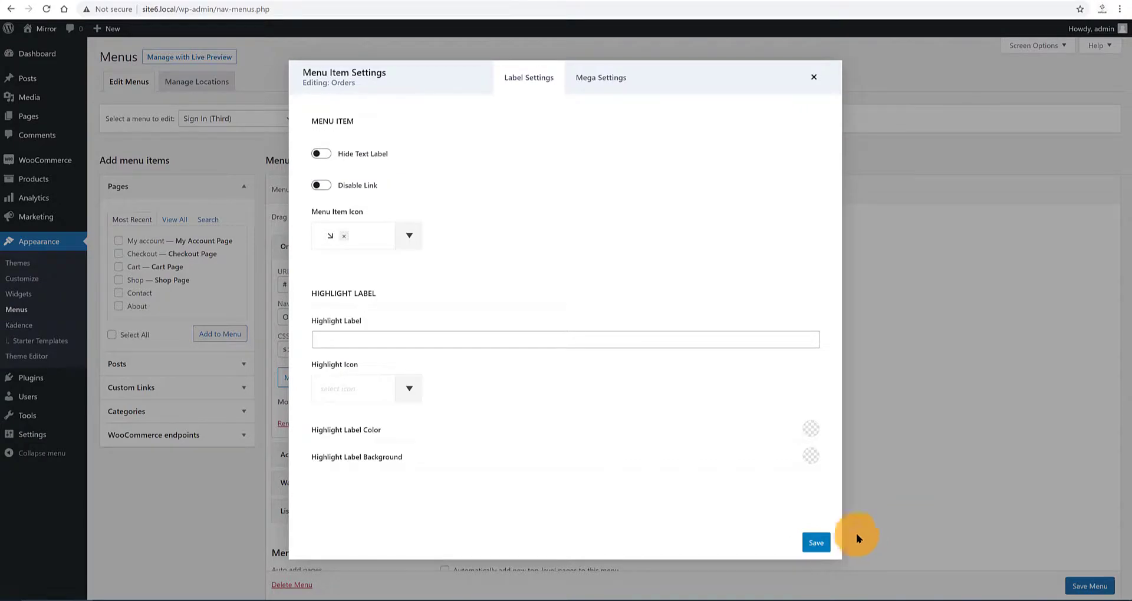
{"action": "left_click", "coordinate": [1093, 588]}
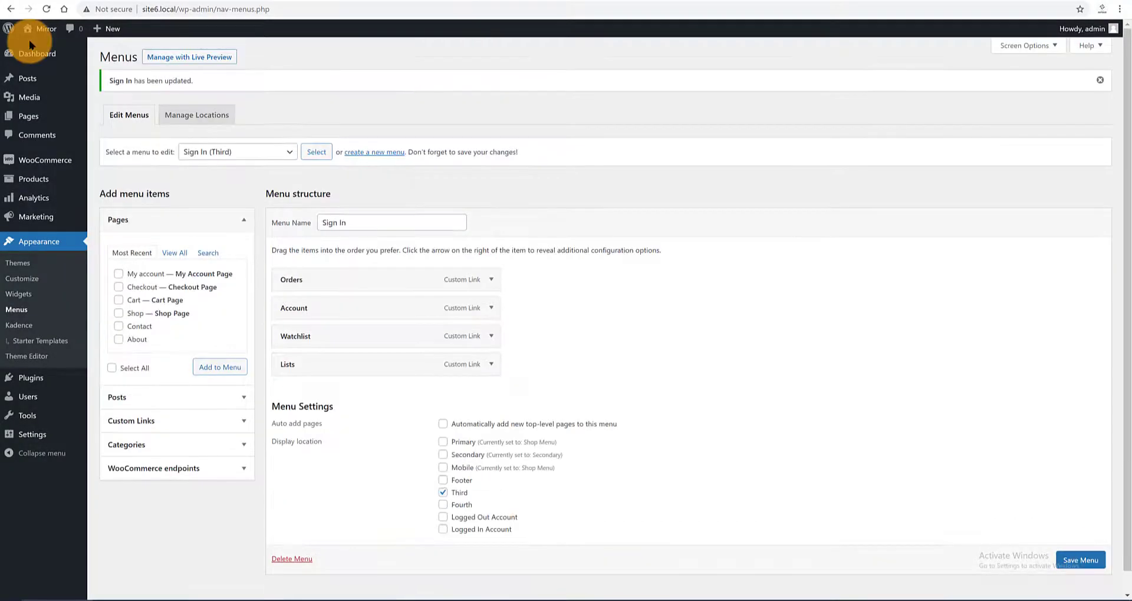
Reload the live site and open the header's Sign In dropdown to check the Orders item's icon
{"action": "left_click", "coordinate": [242, 0]}
{"action": "left_click", "coordinate": [46, 9]}
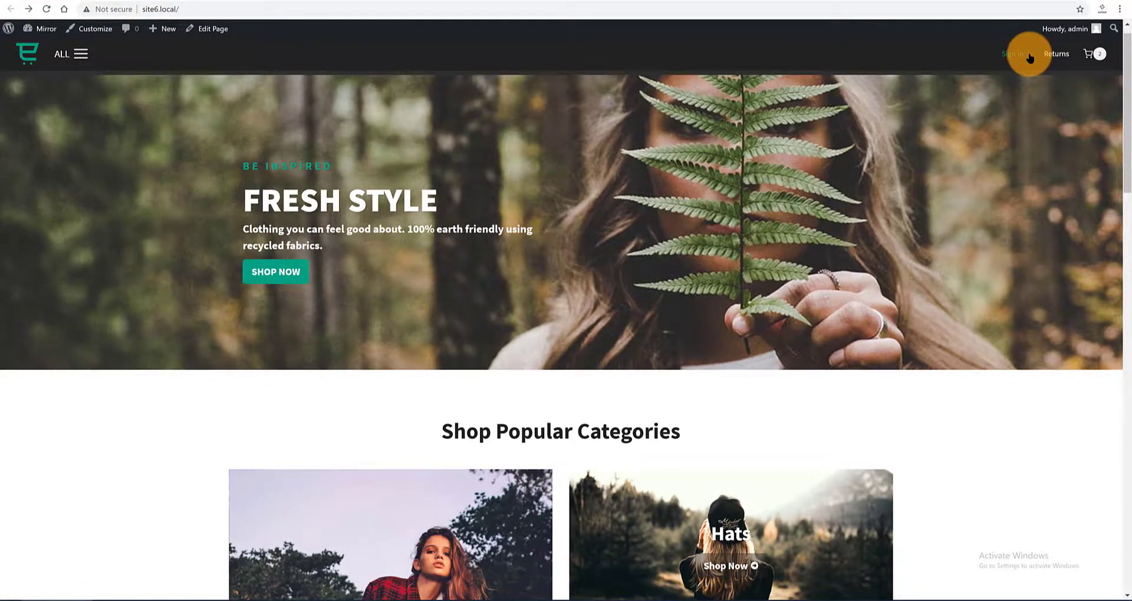
{"action": "left_click", "coordinate": [1028, 57]}
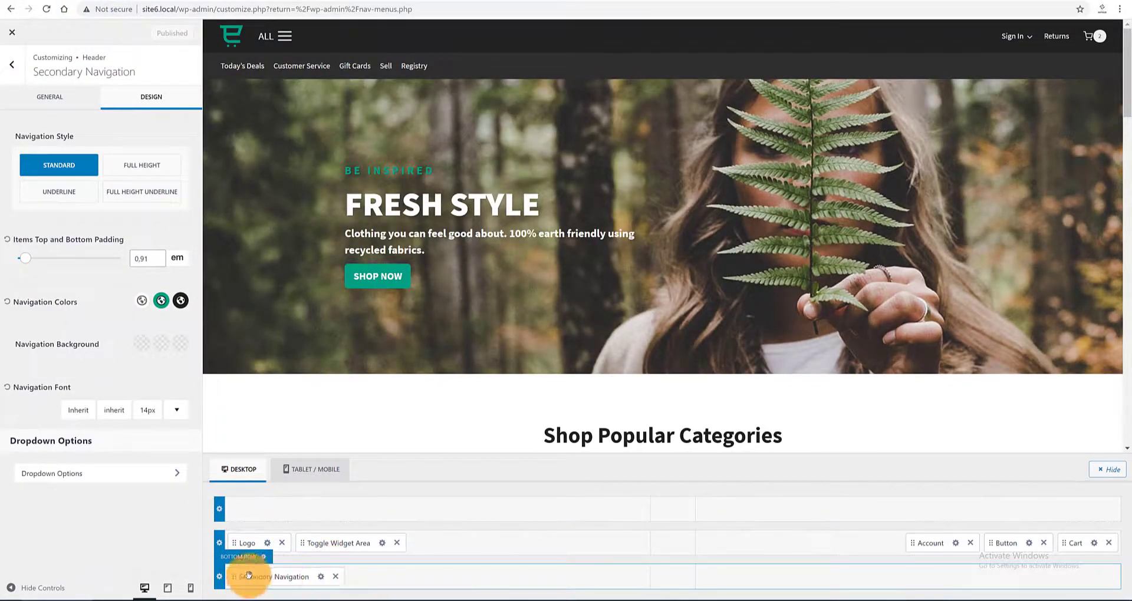
Set the header's Bottom Row minimum height to 60 px and publish the change
{"action": "left_click", "coordinate": [219, 578]}
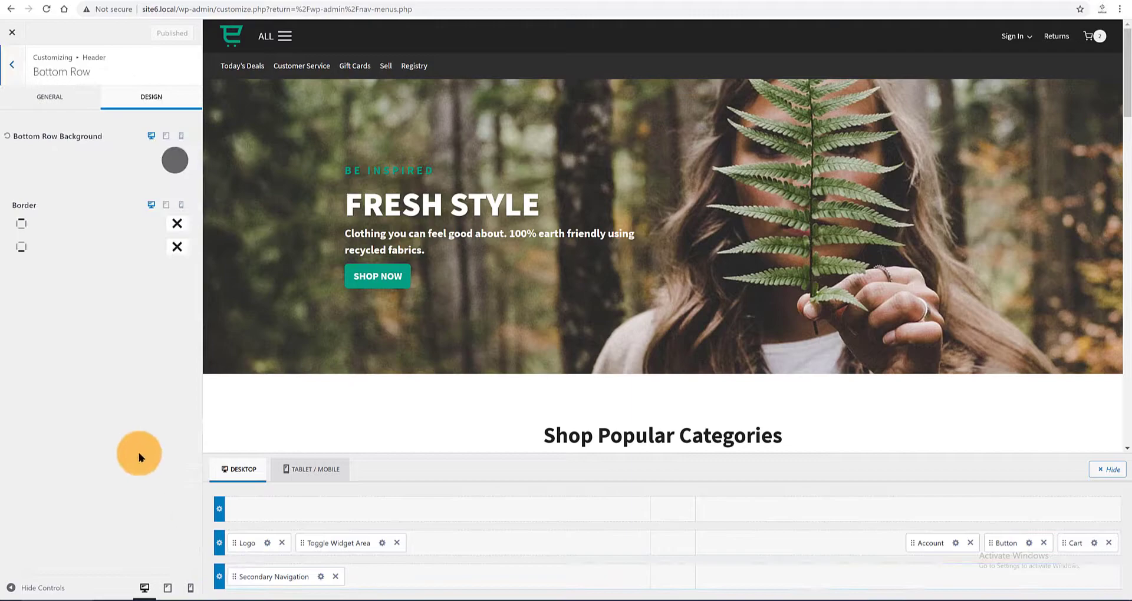
{"action": "left_click", "coordinate": [61, 99]}
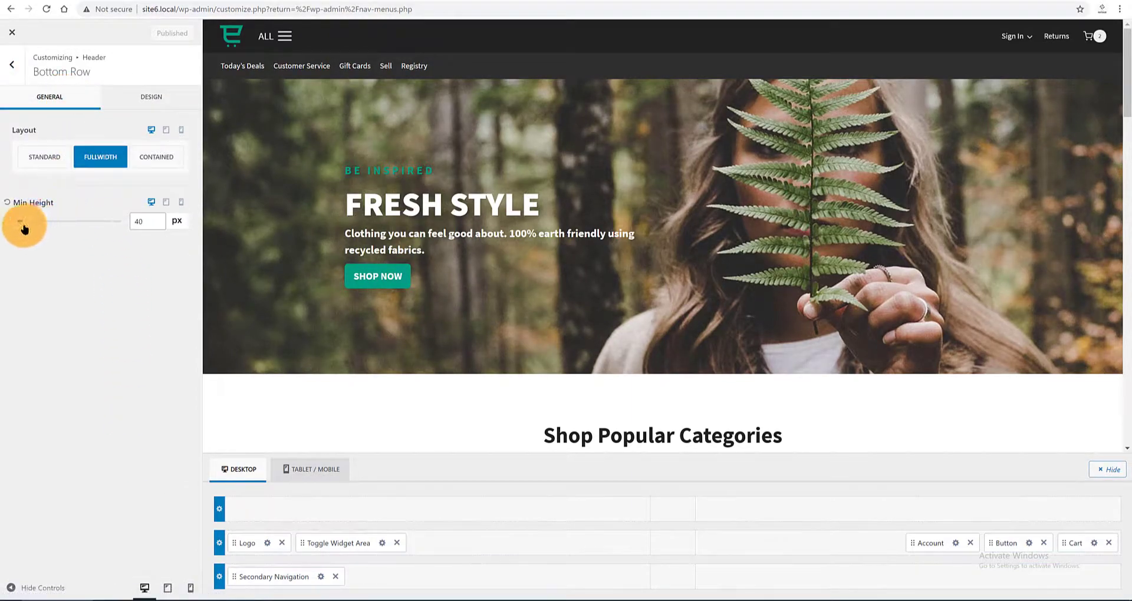
{"action": "left_click_drag", "start_coordinate": [25, 227], "coordinate": [34, 227]}
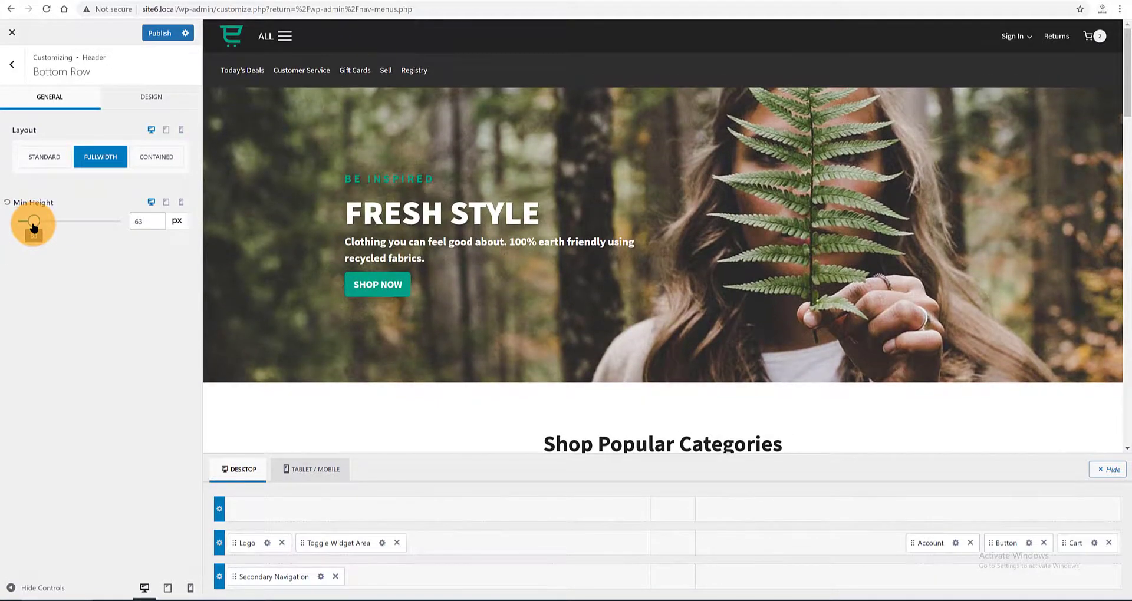
{"action": "double_click", "coordinate": [118, 223]}
{"action": "type", "text": "60"}
{"action": "left_click", "coordinate": [163, 34]}
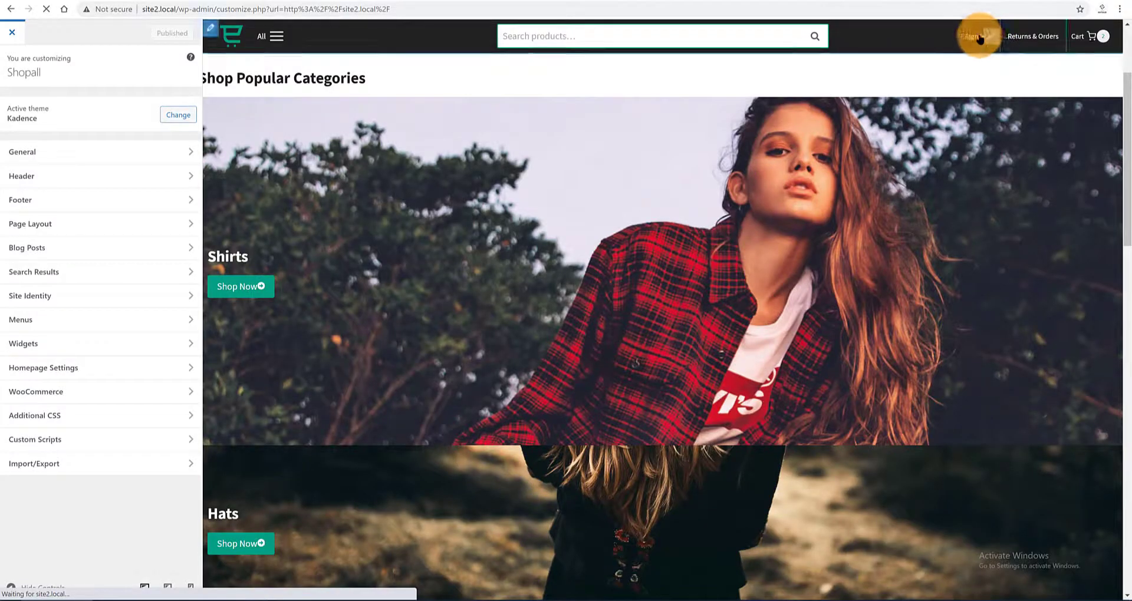
Assign the Sign In menu to the Logged In Account display location as well and save the menu
{"action": "mouse_move", "coordinate": [973, 37]}
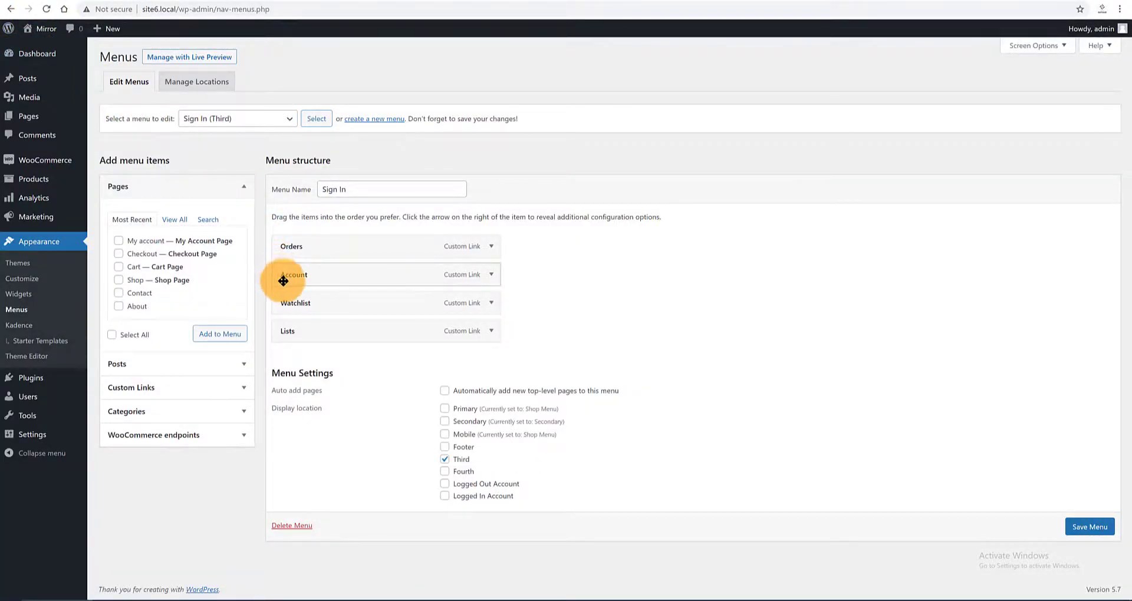
{"action": "left_click", "coordinate": [444, 497]}
{"action": "left_click", "coordinate": [1079, 531]}
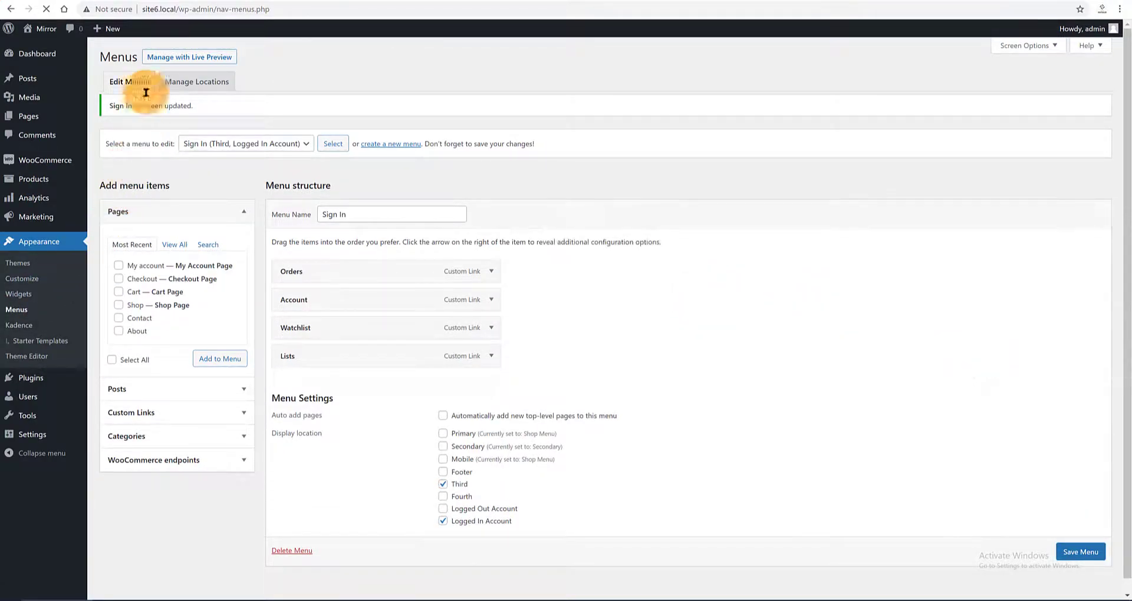
Reload the live site and examine the header's Sign In dropdown and the ALL menu
{"action": "left_click", "coordinate": [136, 1]}
{"action": "left_click", "coordinate": [46, 9]}
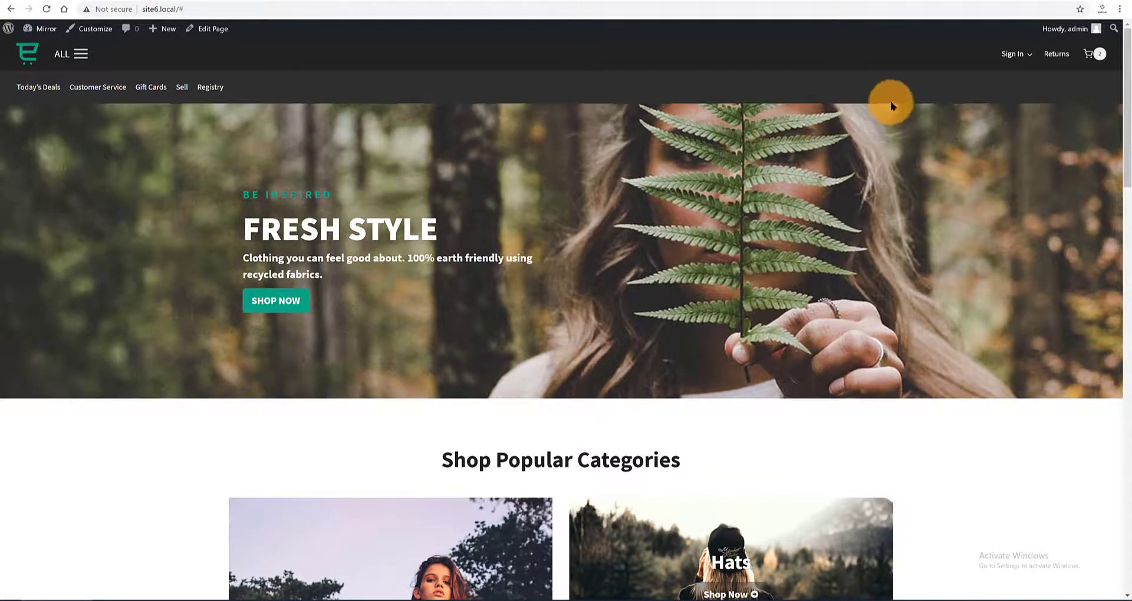
{"action": "mouse_move", "coordinate": [1012, 54]}
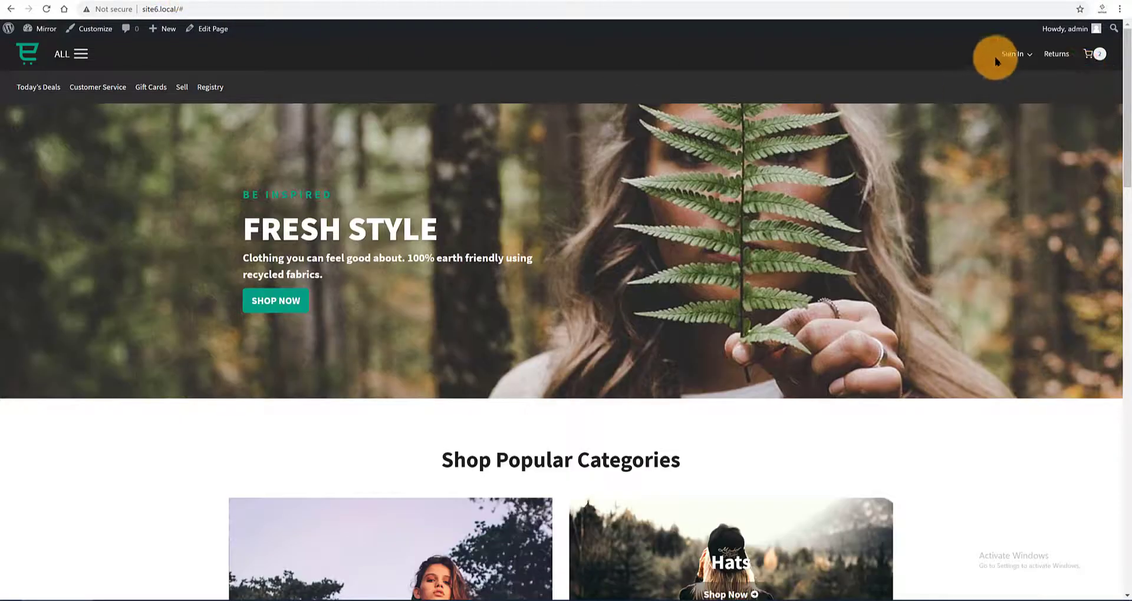
{"action": "mouse_move", "coordinate": [1014, 55]}
{"action": "left_click", "coordinate": [79, 54]}
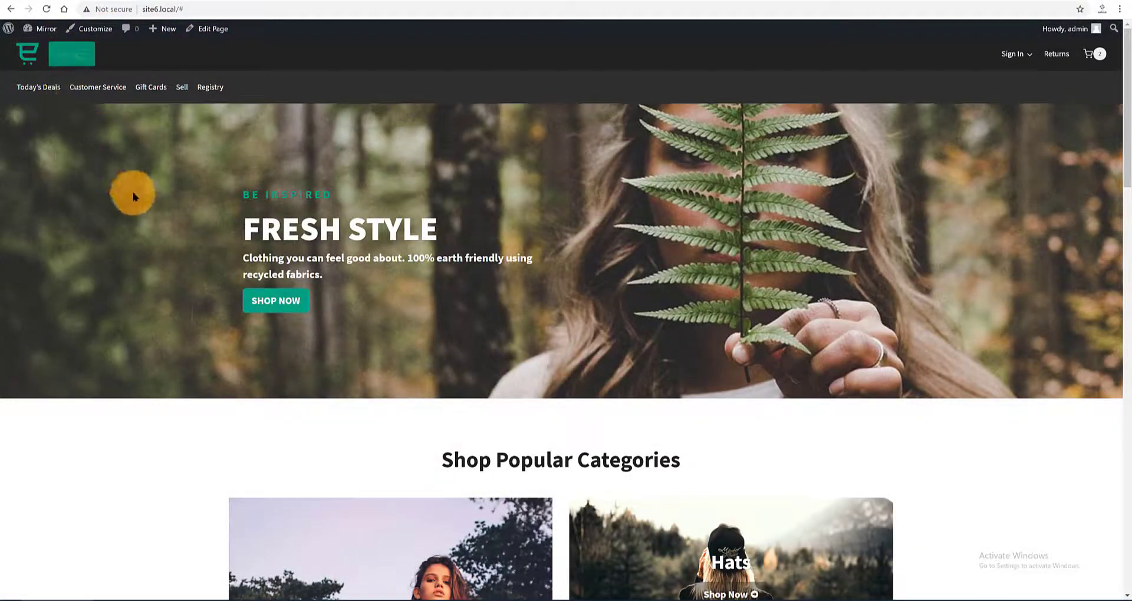
{"action": "mouse_move", "coordinate": [1016, 55]}
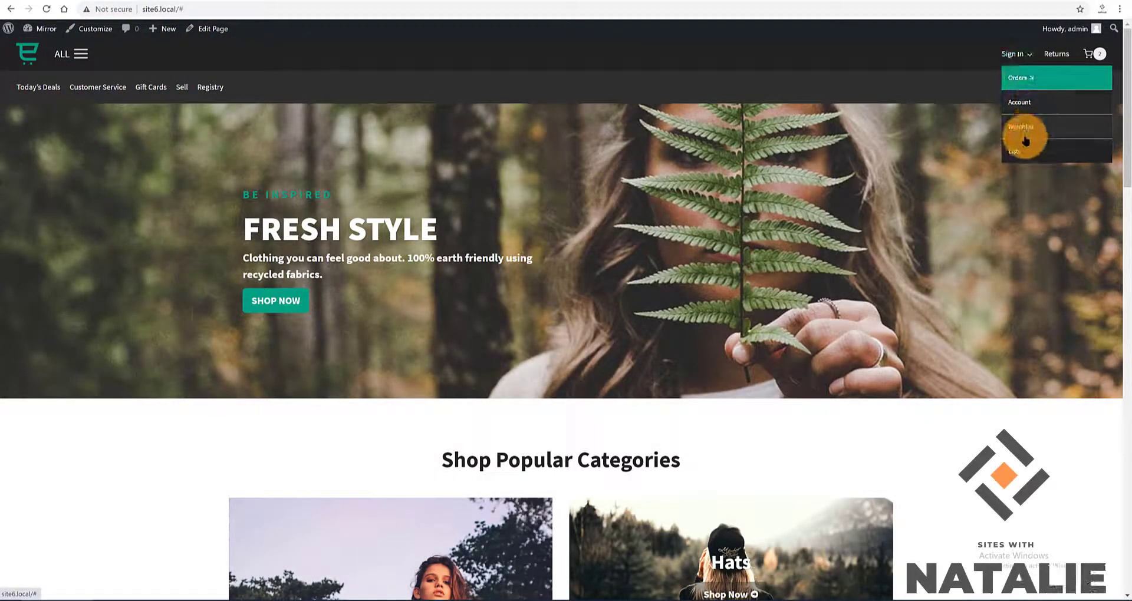